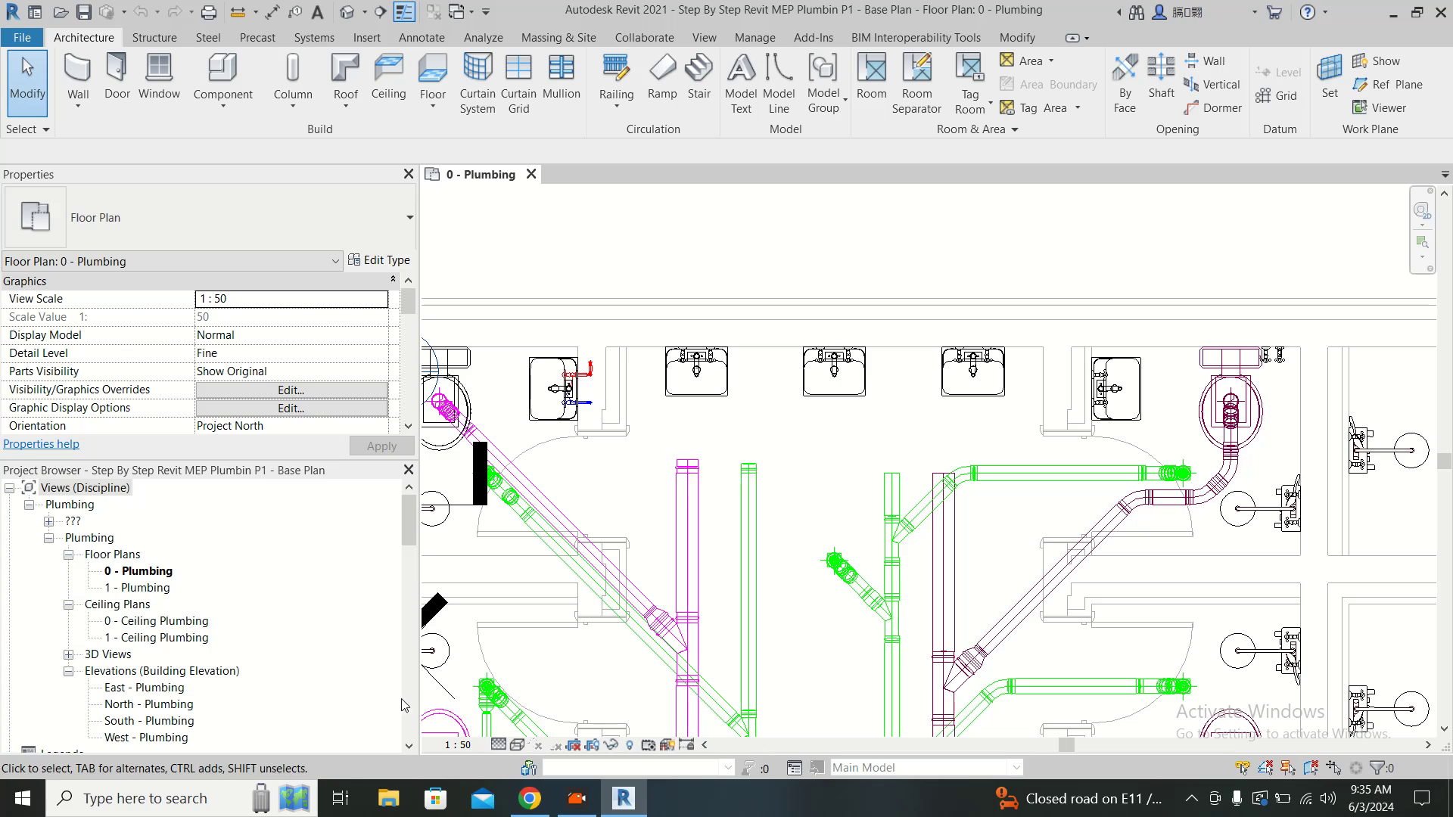
# - Set up the Classification Manager with the recent Uniclass 2015 Database
pyautogui.click(891, 42)
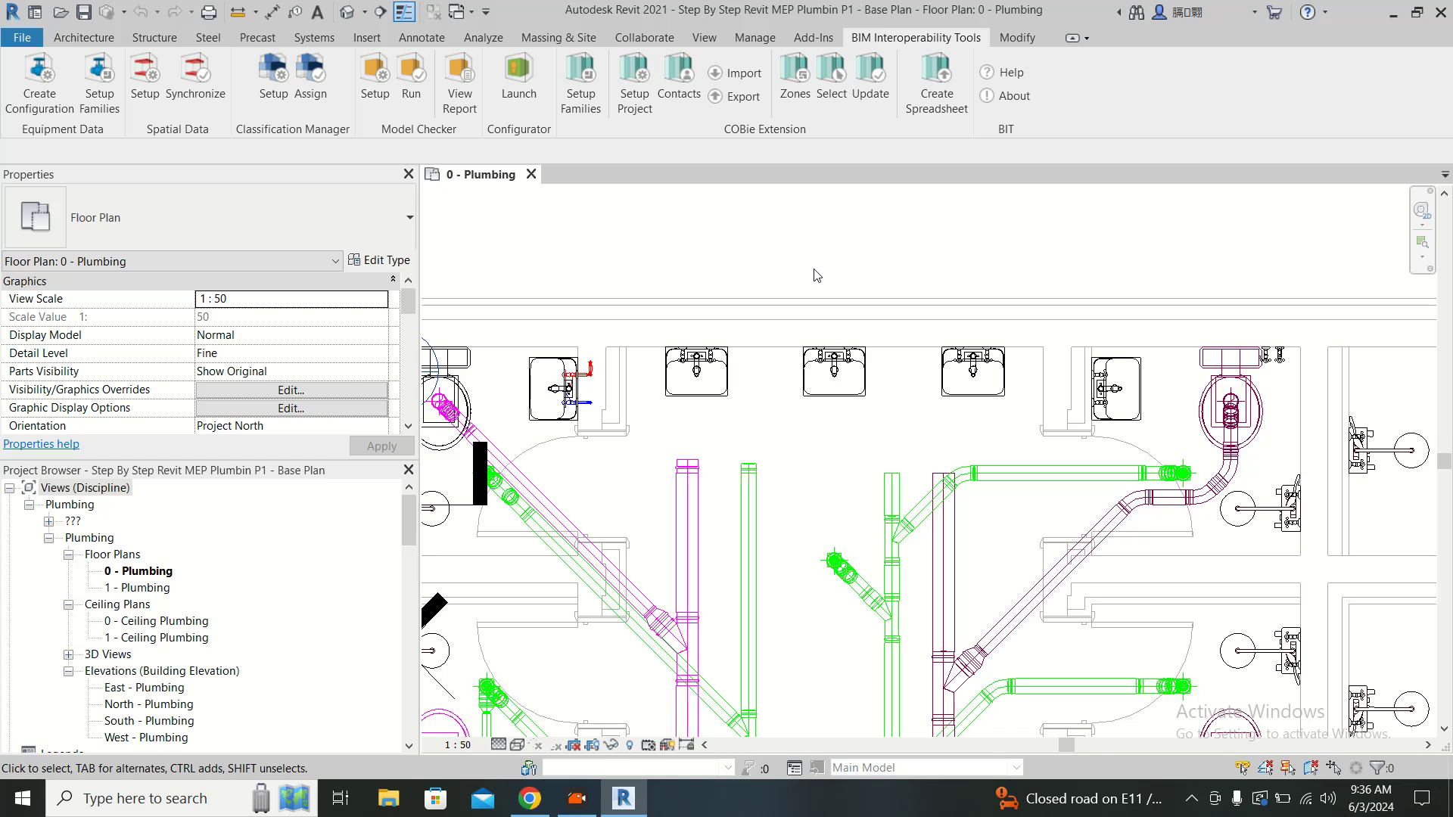
pyautogui.moveTo(748, 534); pyautogui.dragTo(863, 462, button='middle')
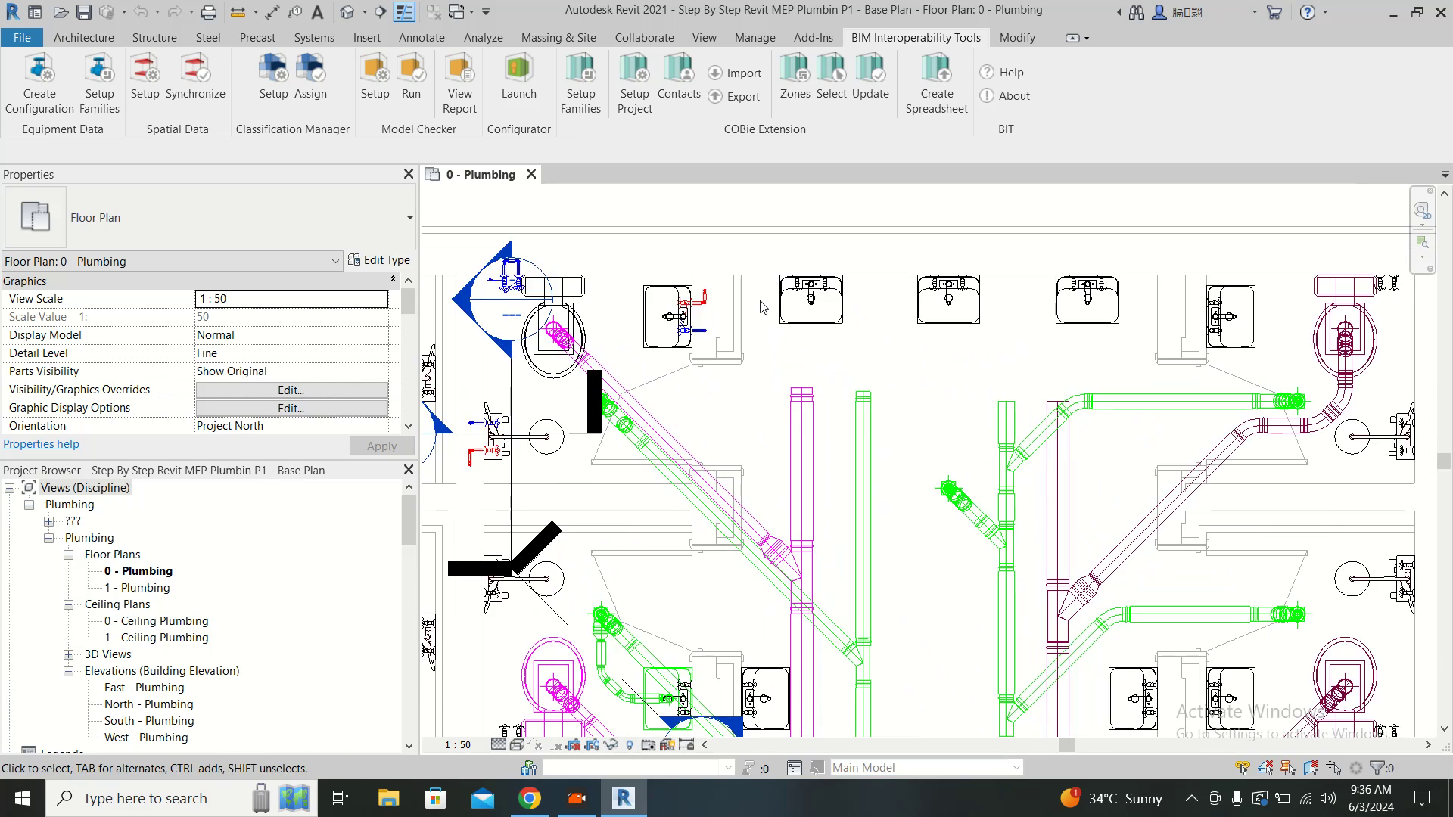
pyautogui.scroll(2, 762, 306)
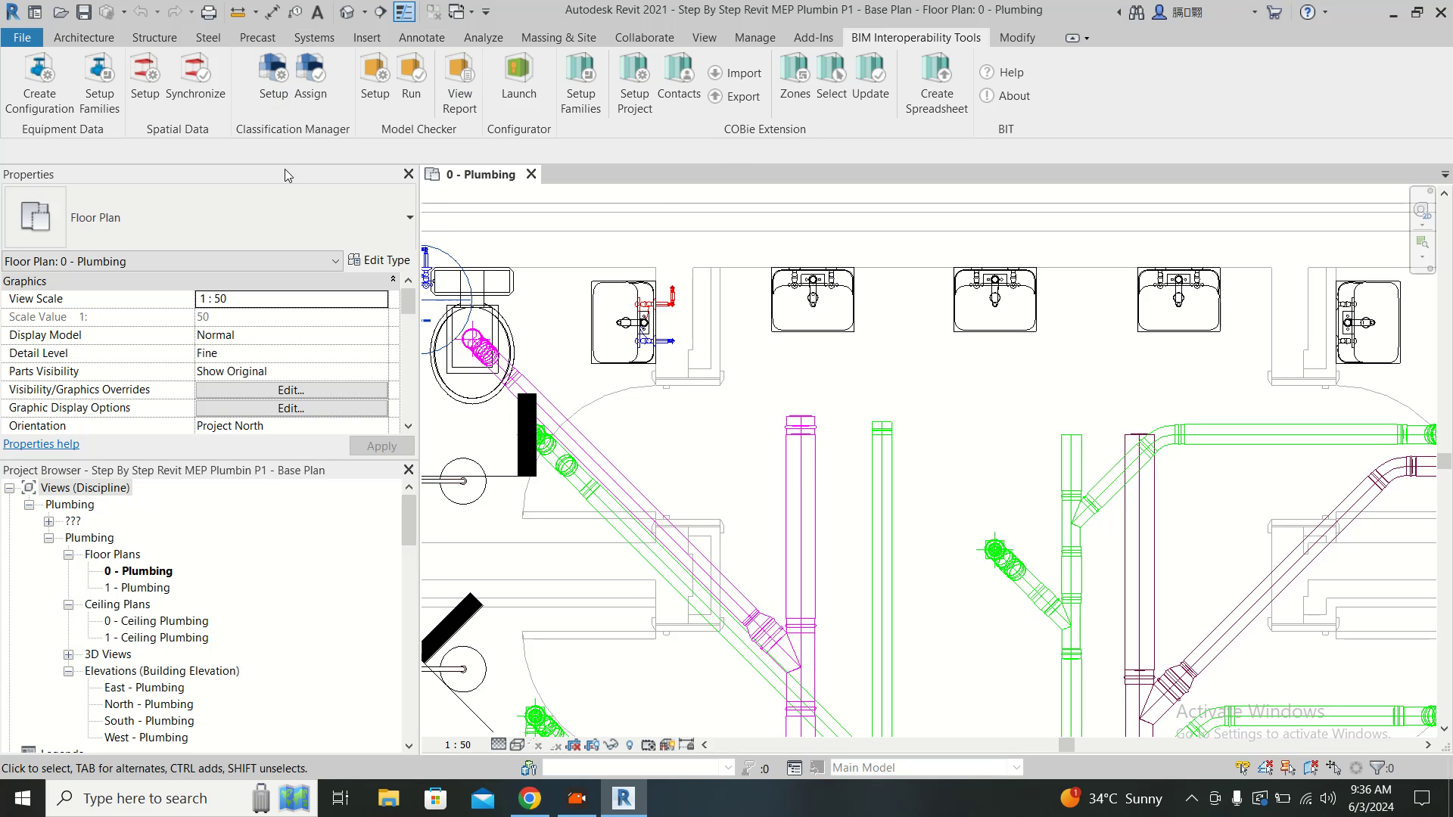
pyautogui.click(287, 103)
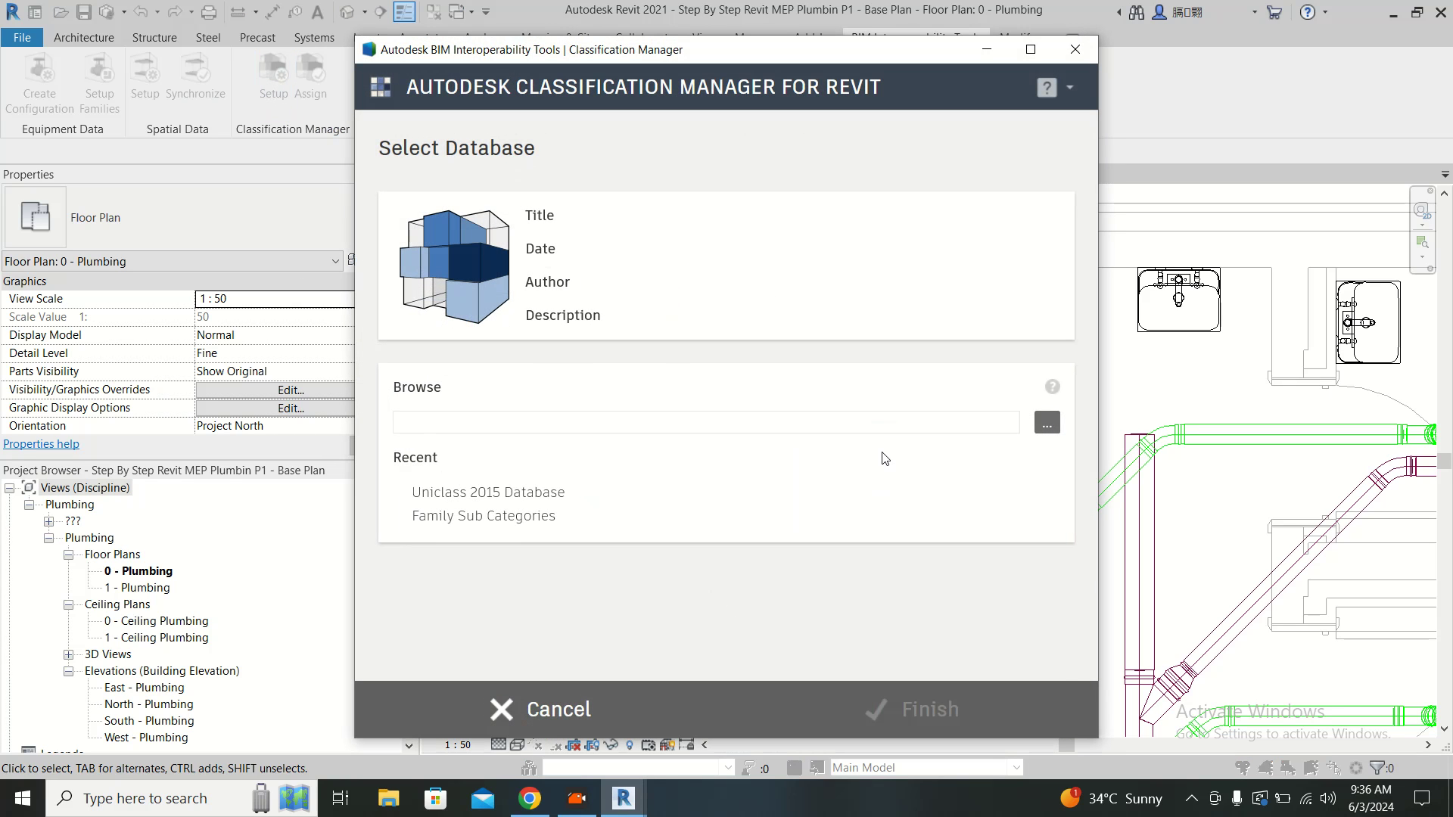
pyautogui.moveTo(686, 62); pyautogui.dragTo(668, 37)
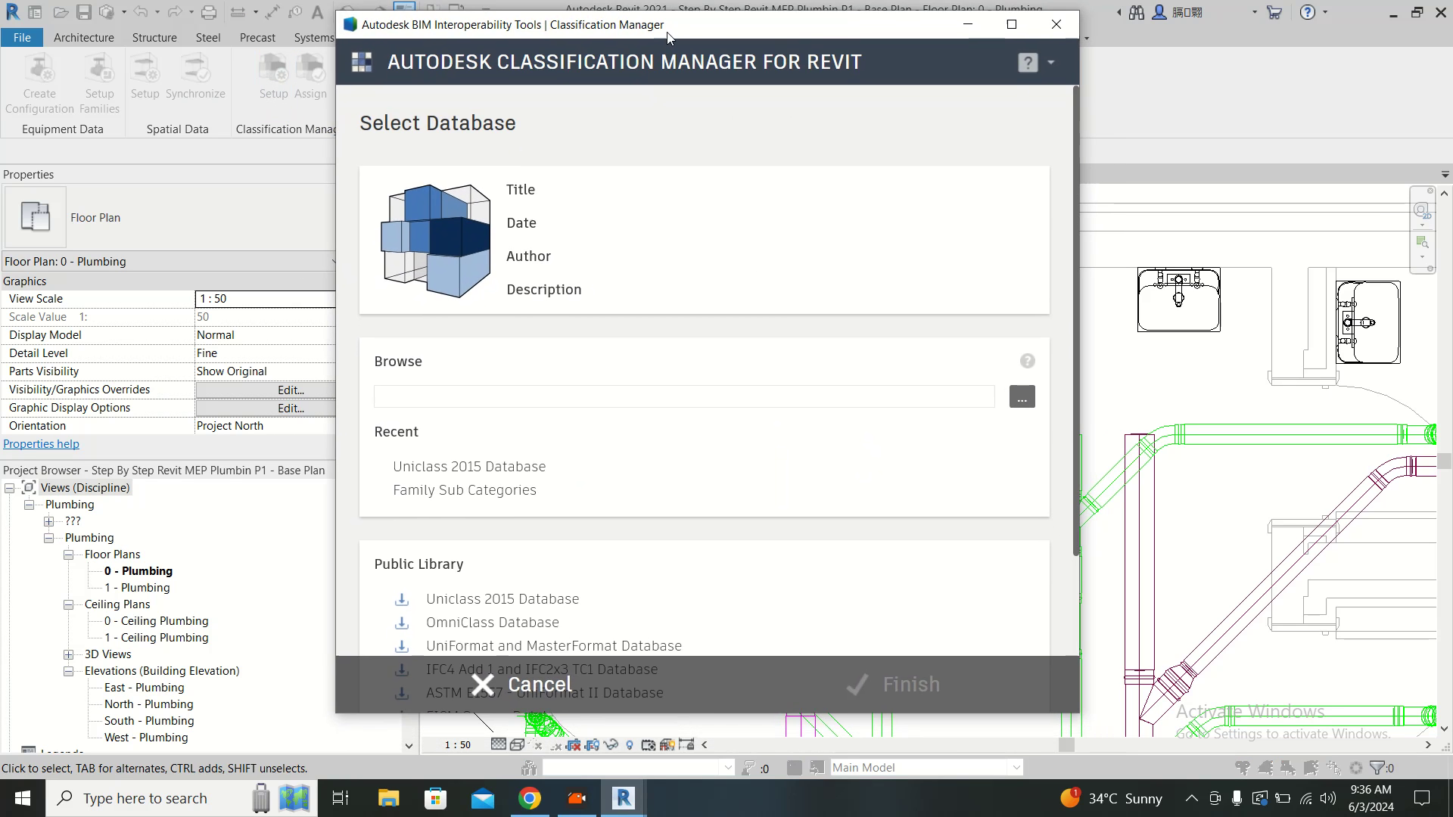
pyautogui.scroll(-3, 719, 259)
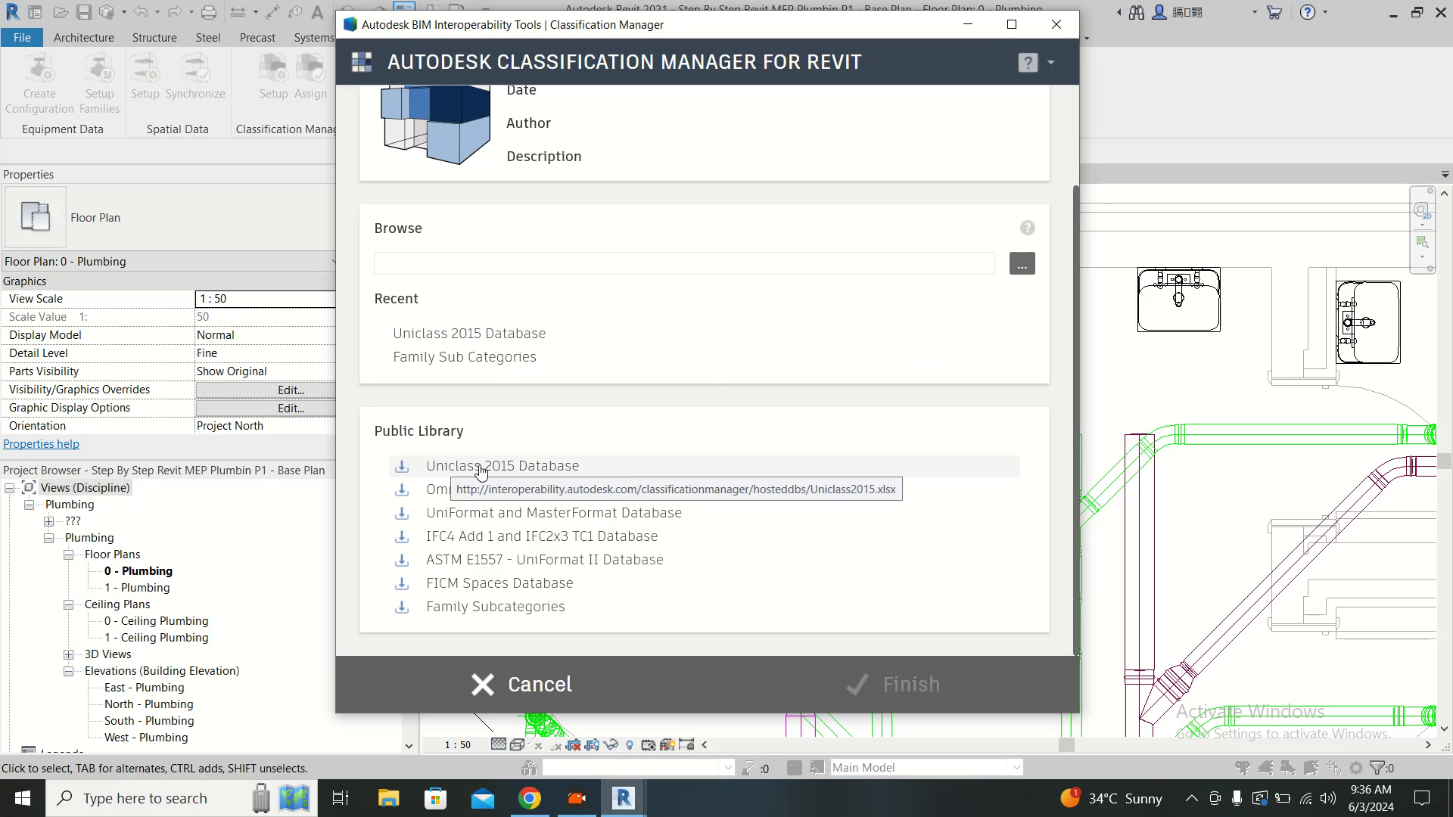
pyautogui.click(513, 340)
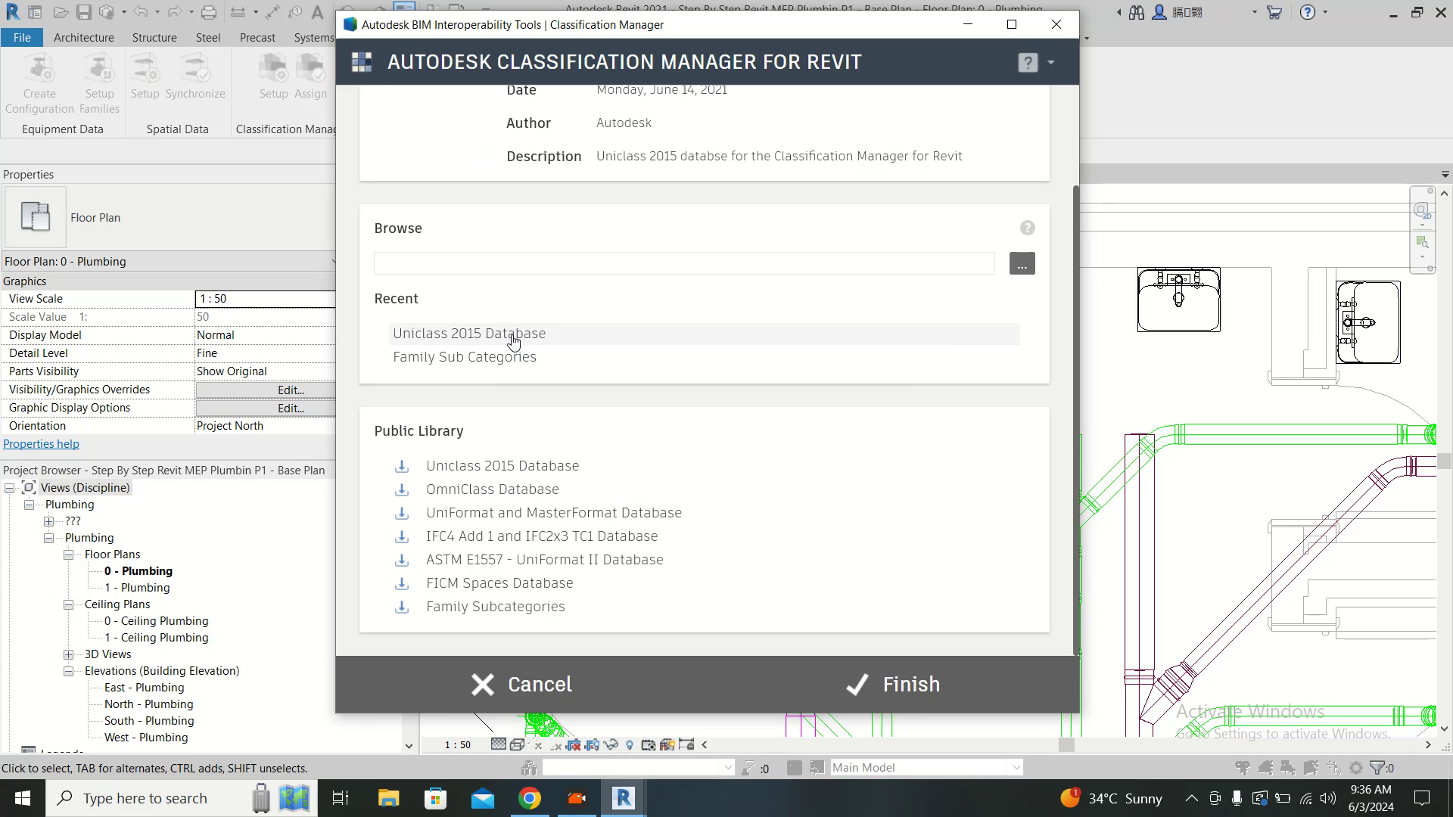
pyautogui.click(898, 690)
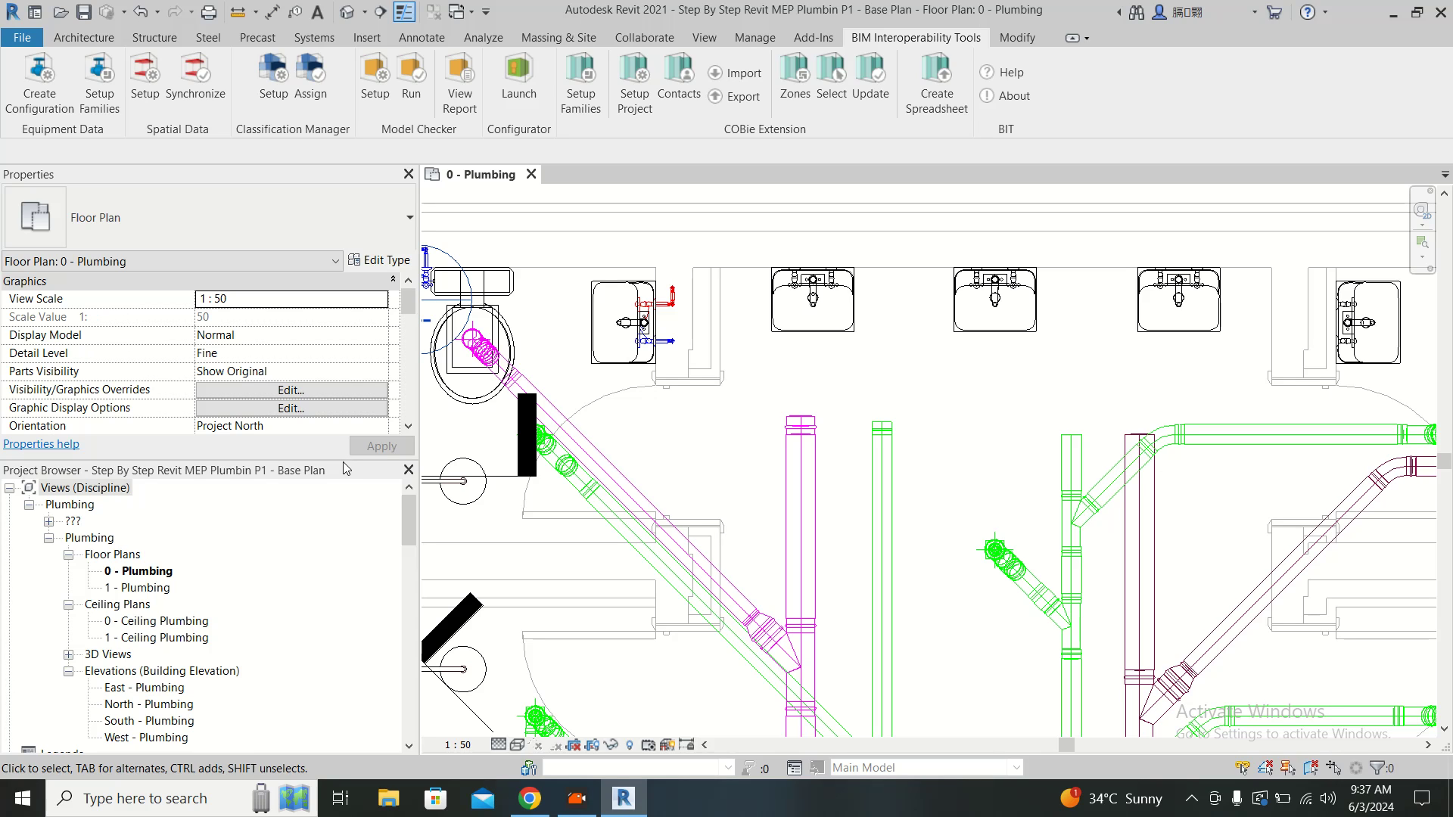
# - Enlarge the properties area and examine the instance properties of the first of the three washbasins in the upper wall row
pyautogui.moveTo(342, 461); pyautogui.dragTo(343, 545)
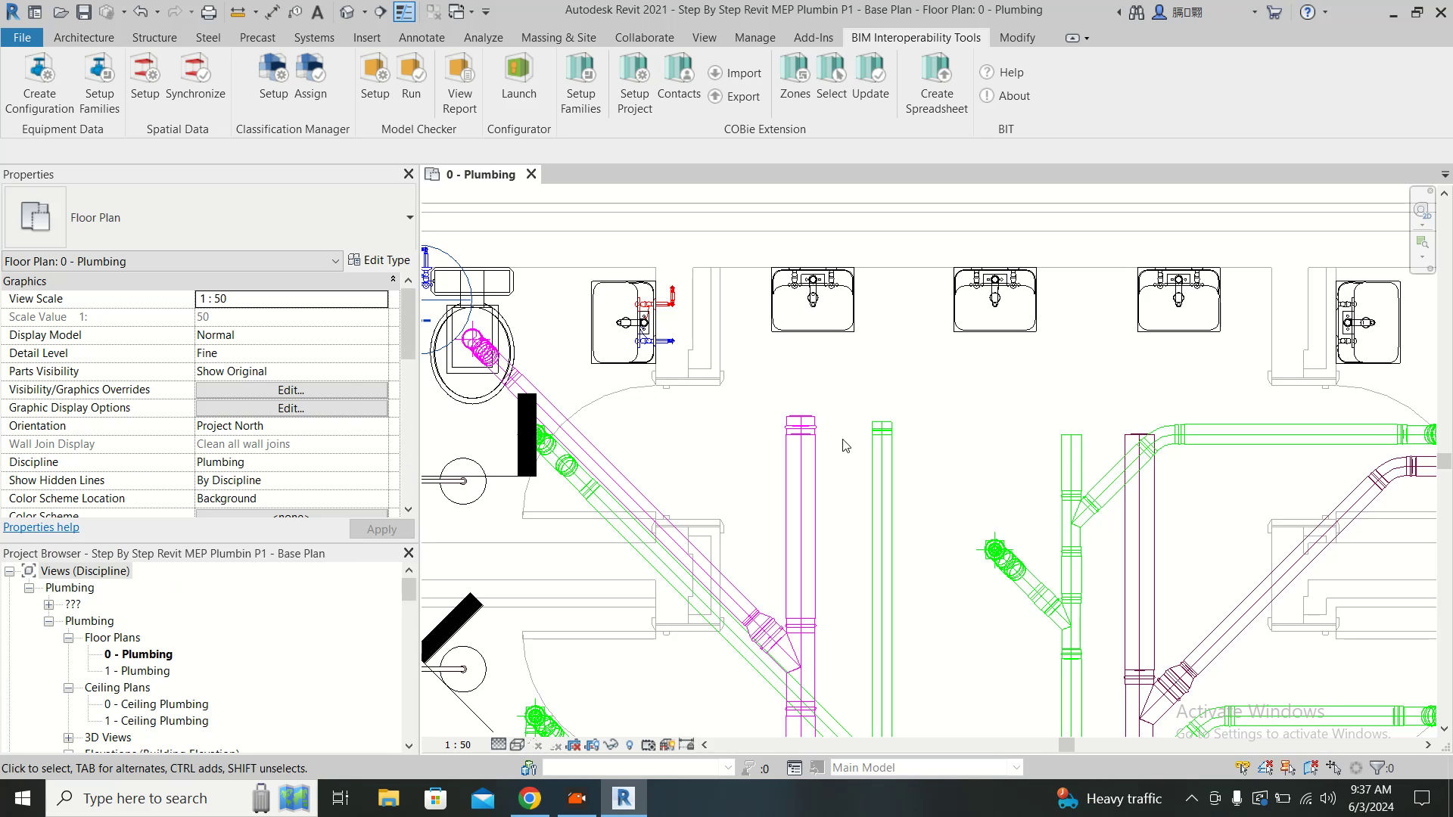
pyautogui.click(841, 315)
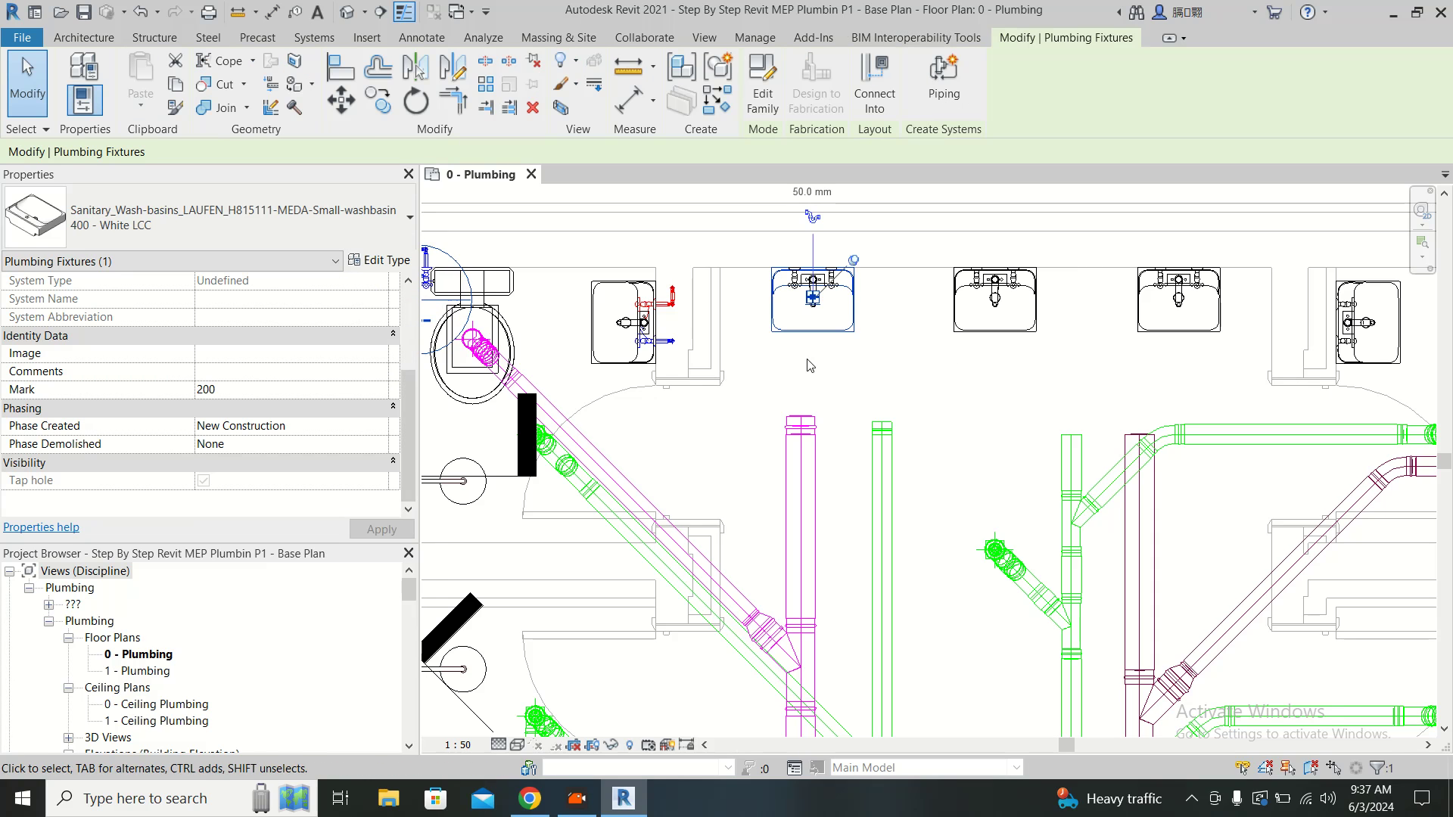
pyautogui.scroll(4, 261, 409)
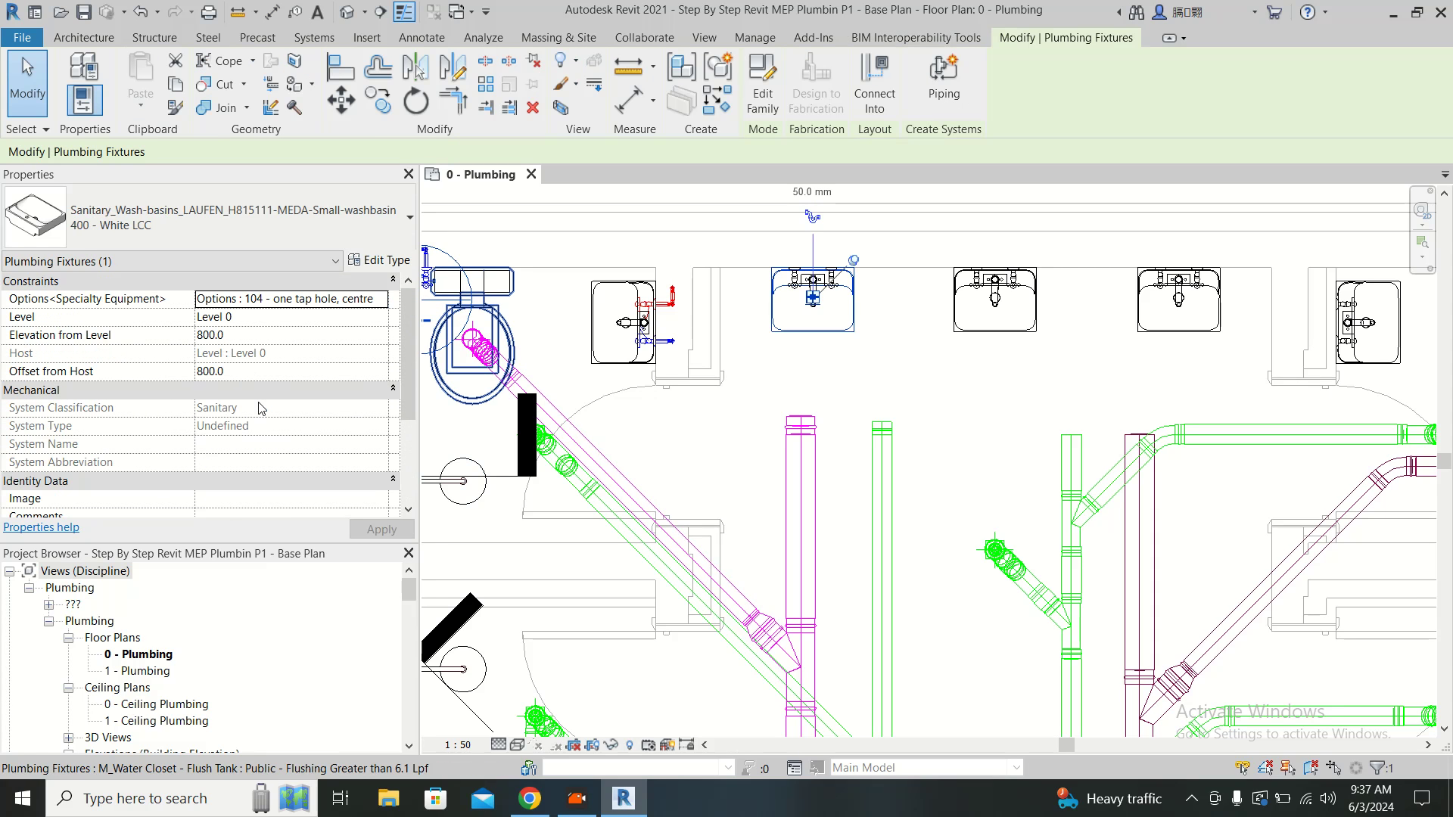
pyautogui.scroll(-3, 264, 408)
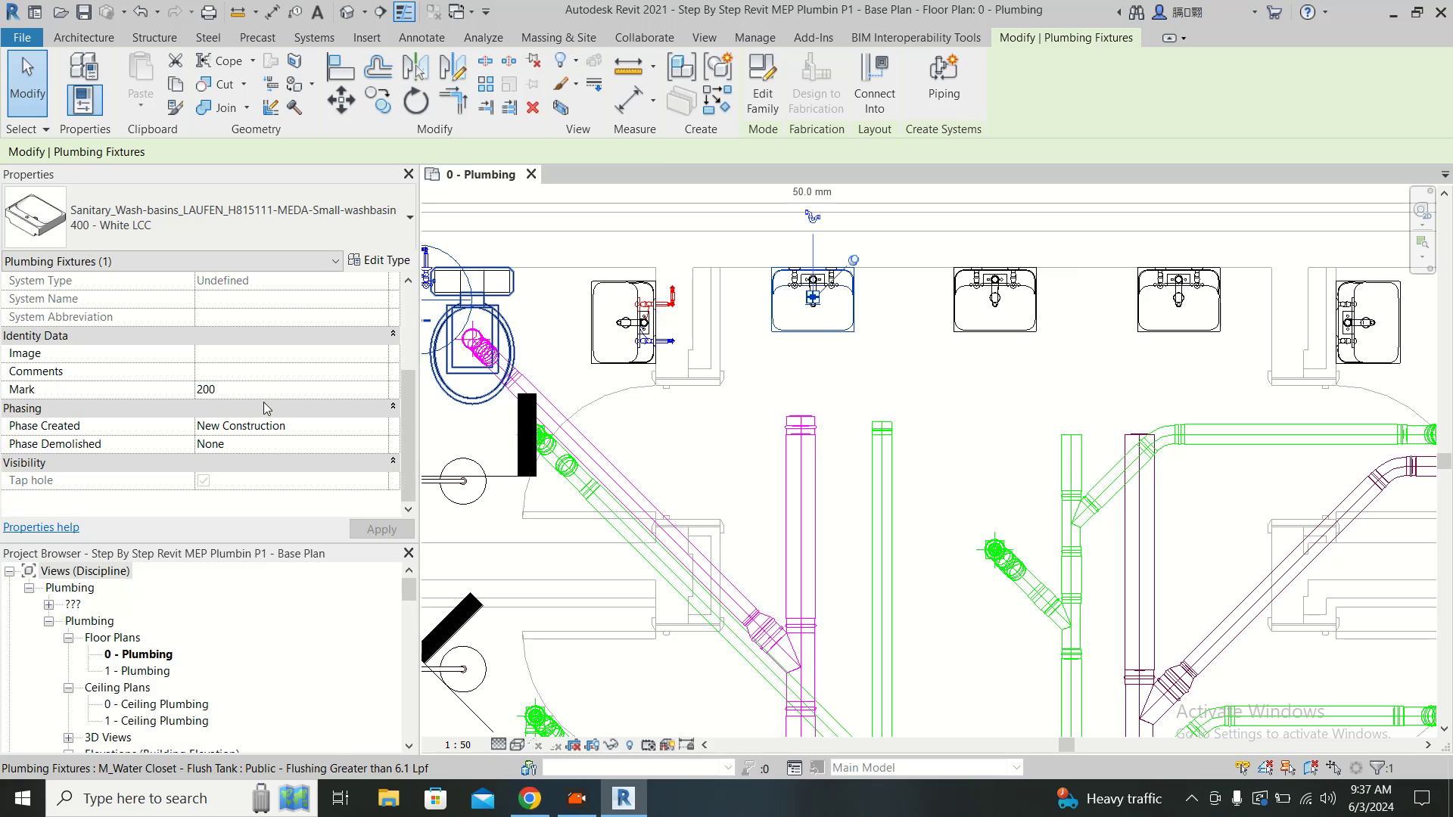
pyautogui.scroll(3, 263, 409)
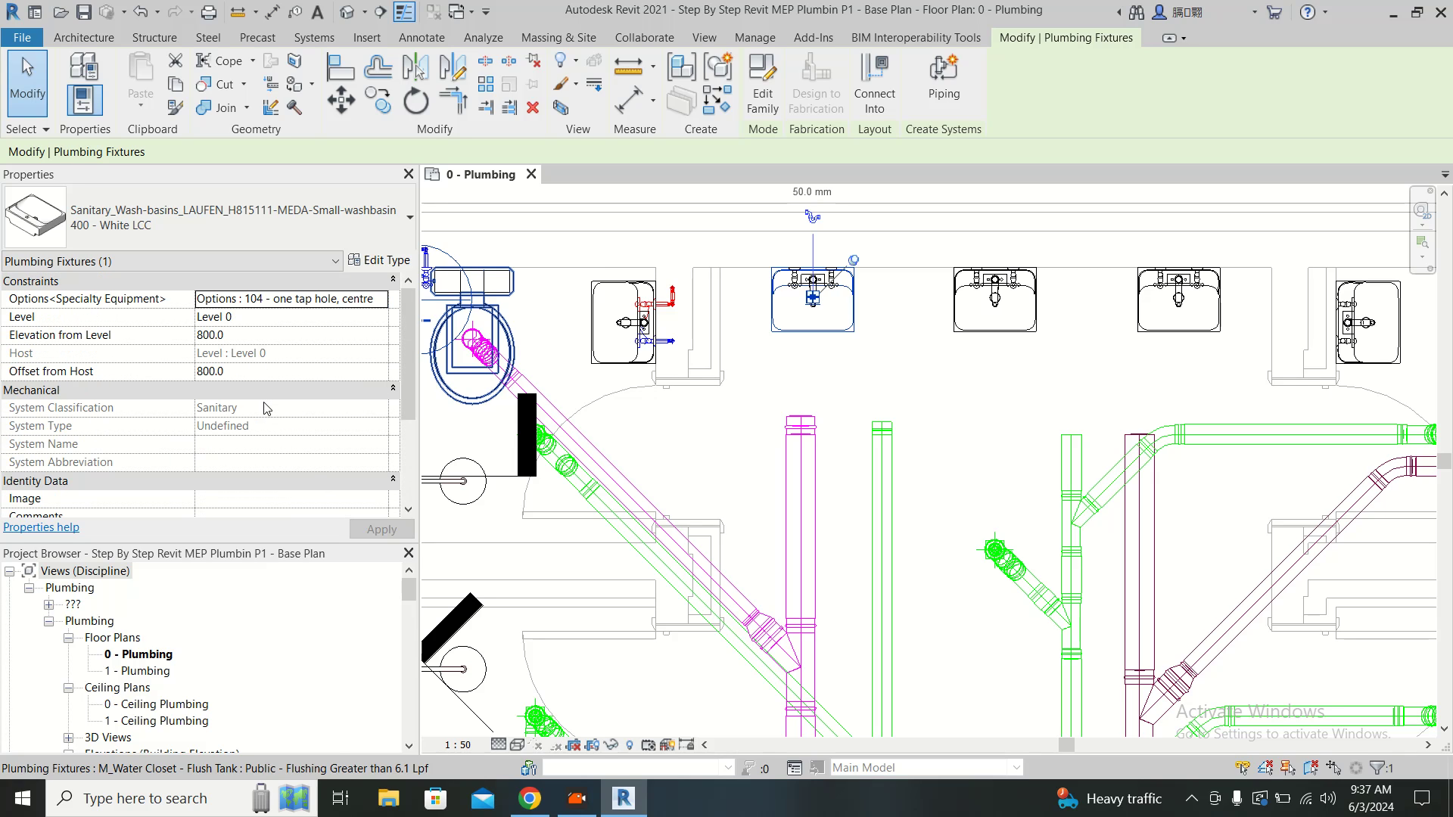
pyautogui.click(940, 38)
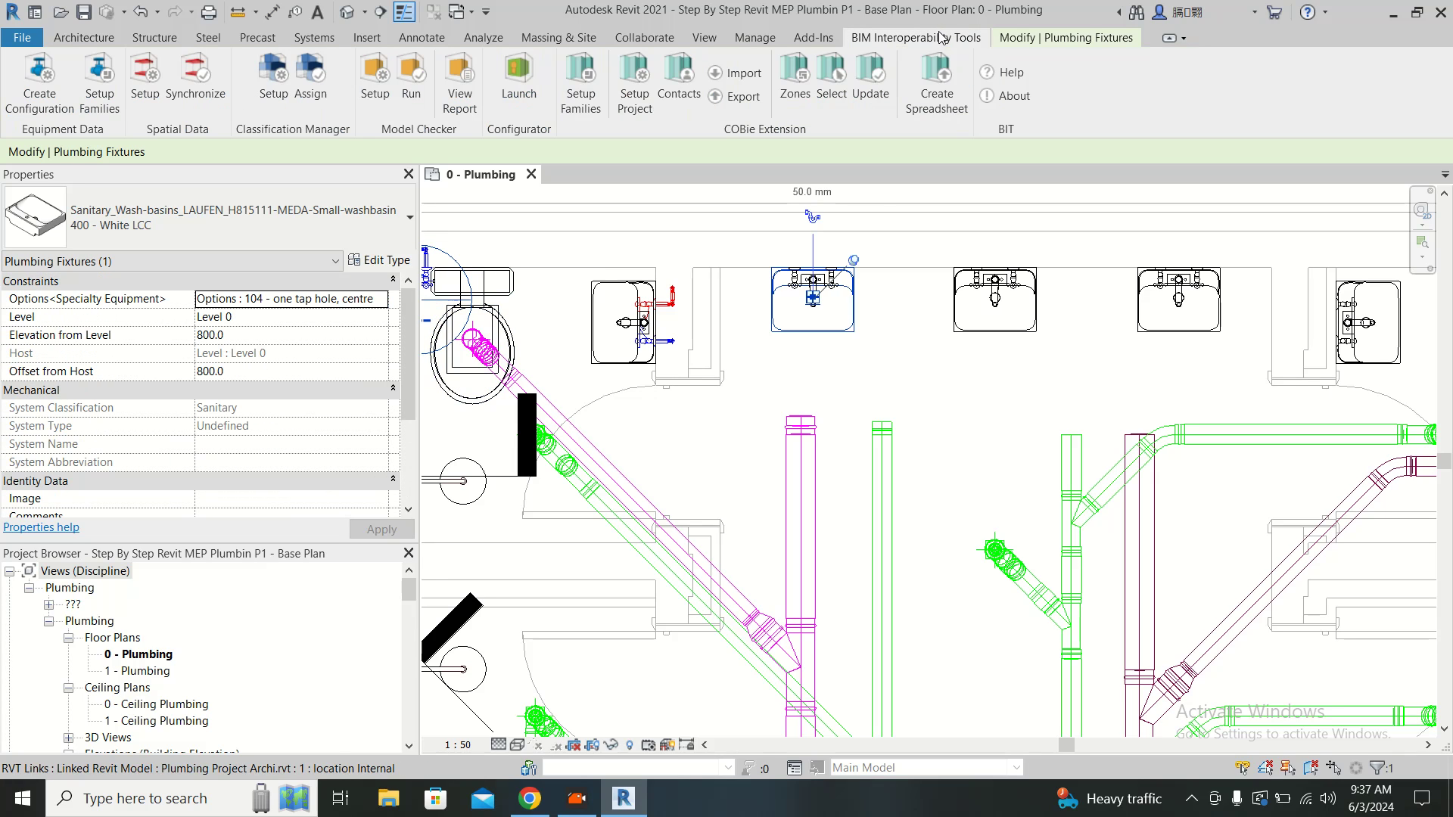
pyautogui.click(316, 83)
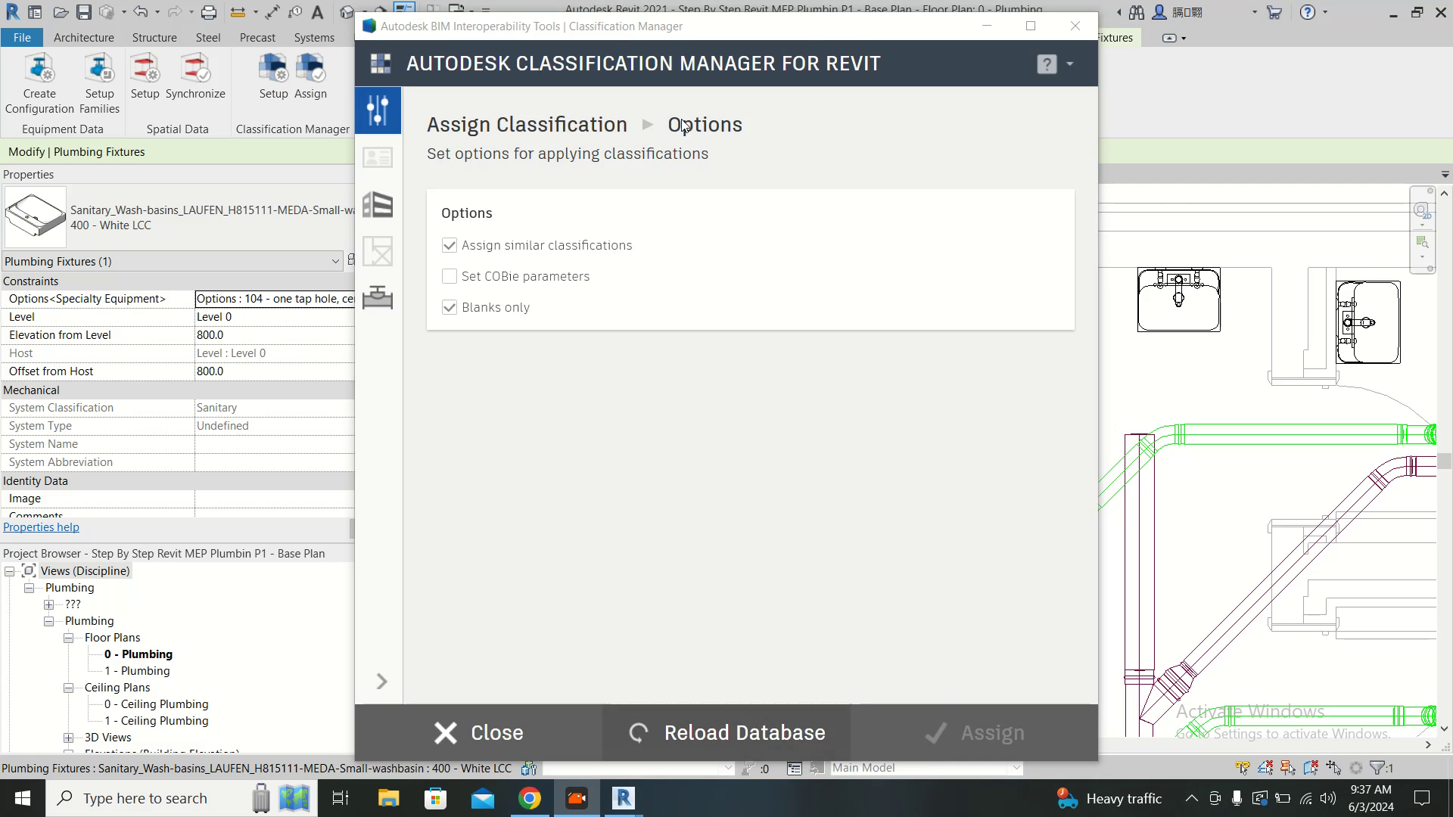
pyautogui.click(1087, 35)
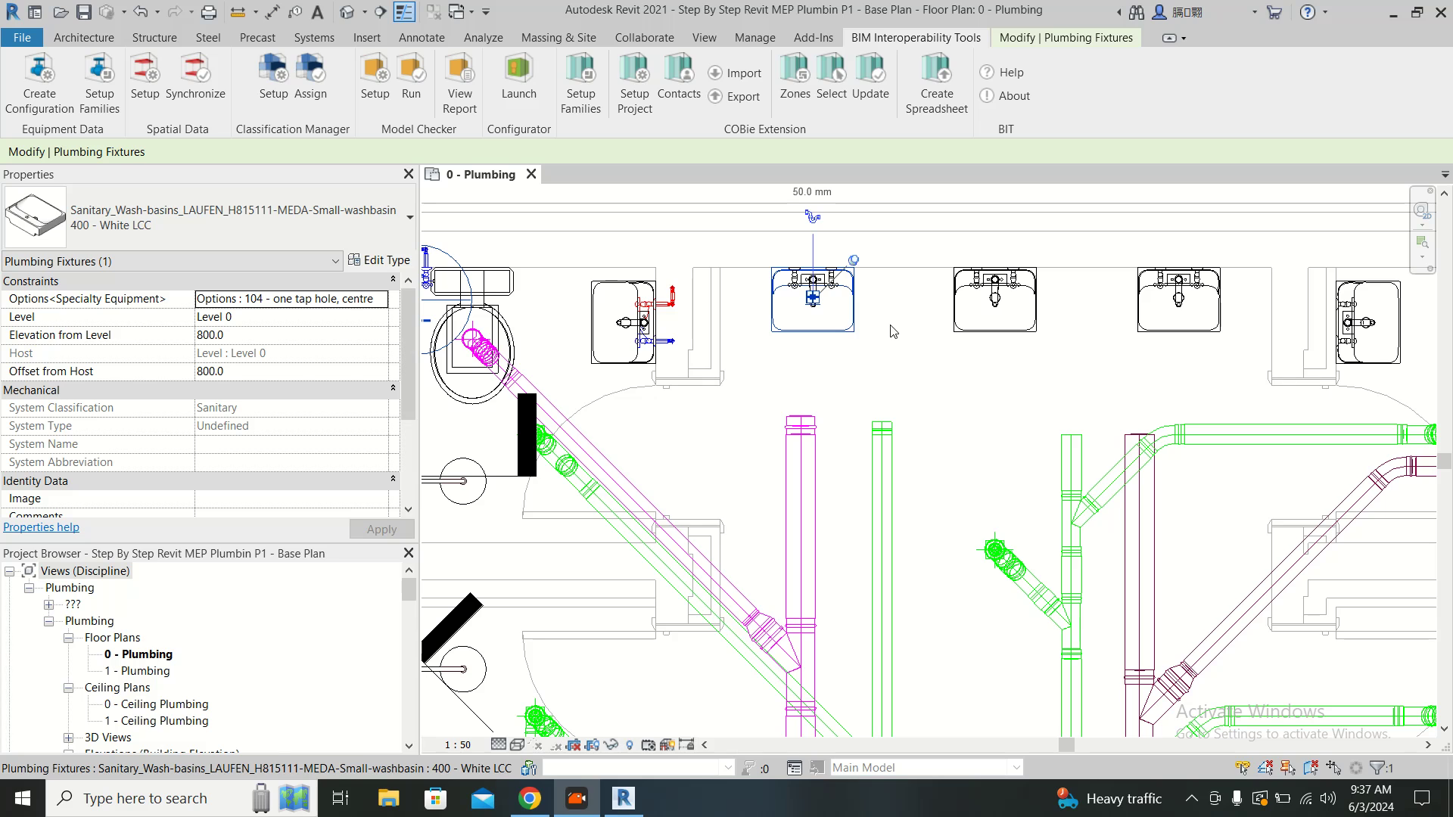
pyautogui.press('Escape')
# - Examine the Uniclass classification parameters in the type properties of the same washbasin
pyautogui.click(846, 326)
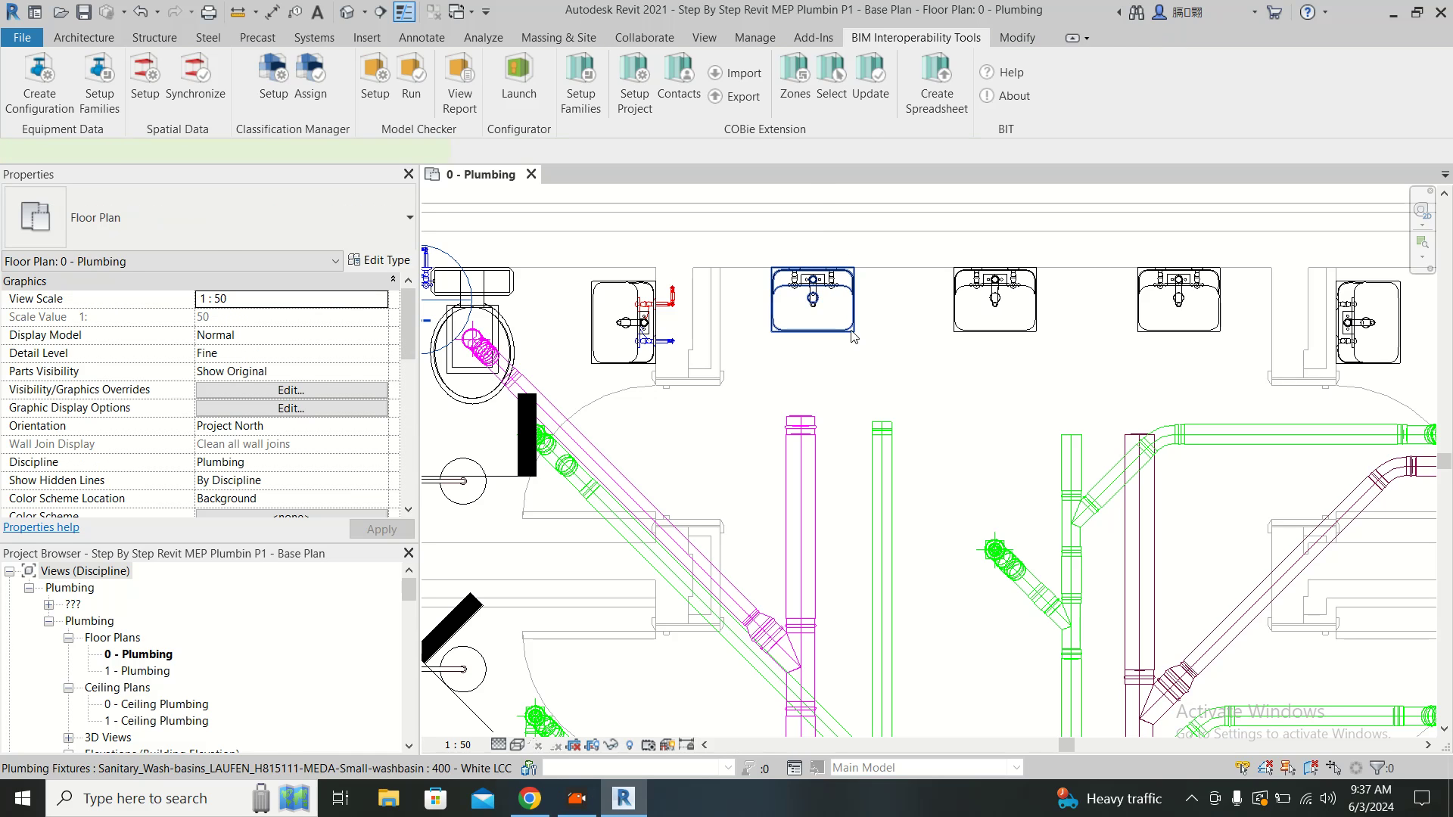
pyautogui.scroll(-3, 162, 412)
pyautogui.scroll(3, 163, 412)
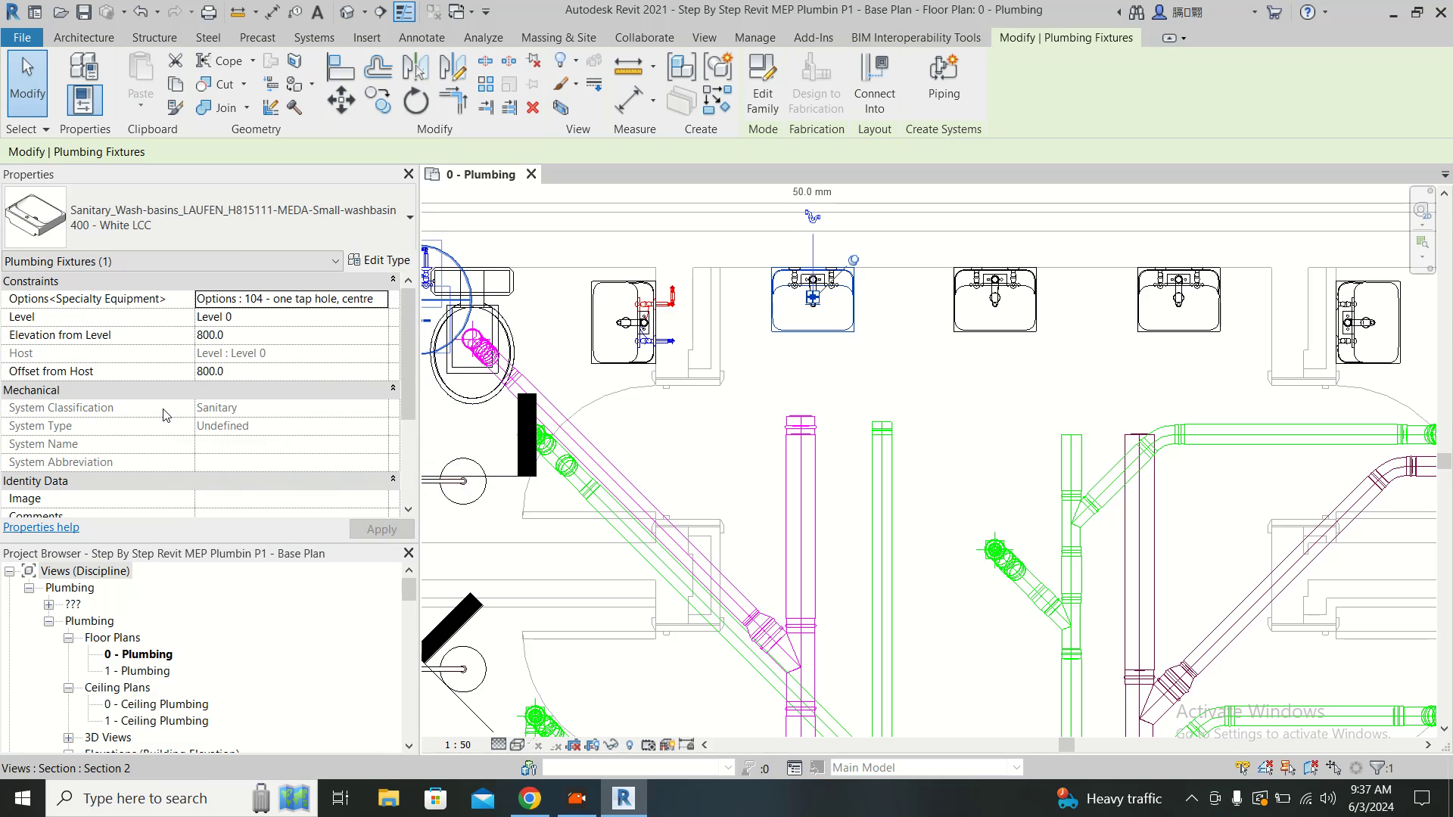
pyautogui.click(379, 259)
pyautogui.scroll(-5, 513, 374)
pyautogui.scroll(-3, 513, 374)
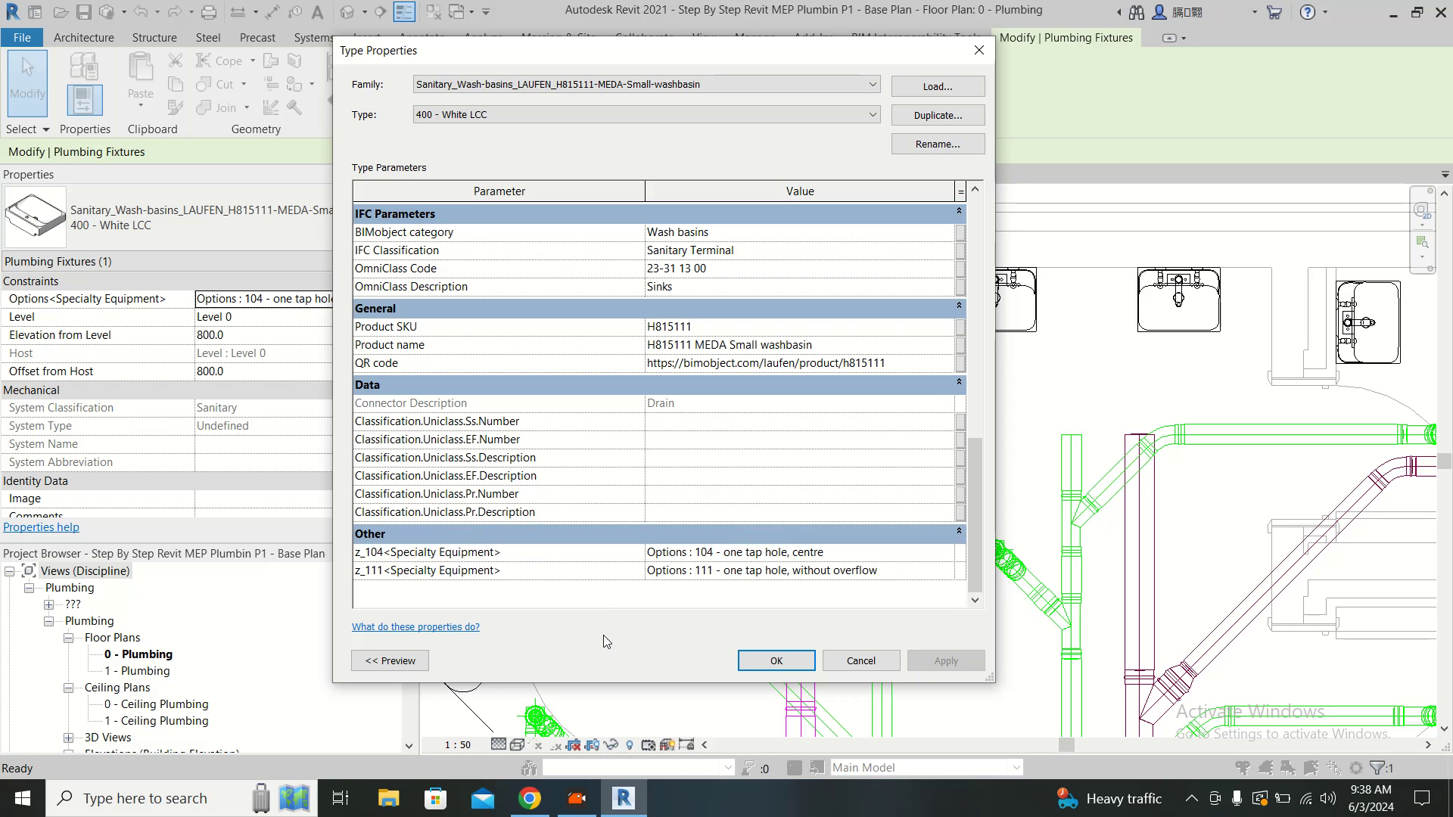
# - Switch to Chrome and examine the classification tables listed on uniclass.thenbs.com
pyautogui.click(530, 798)
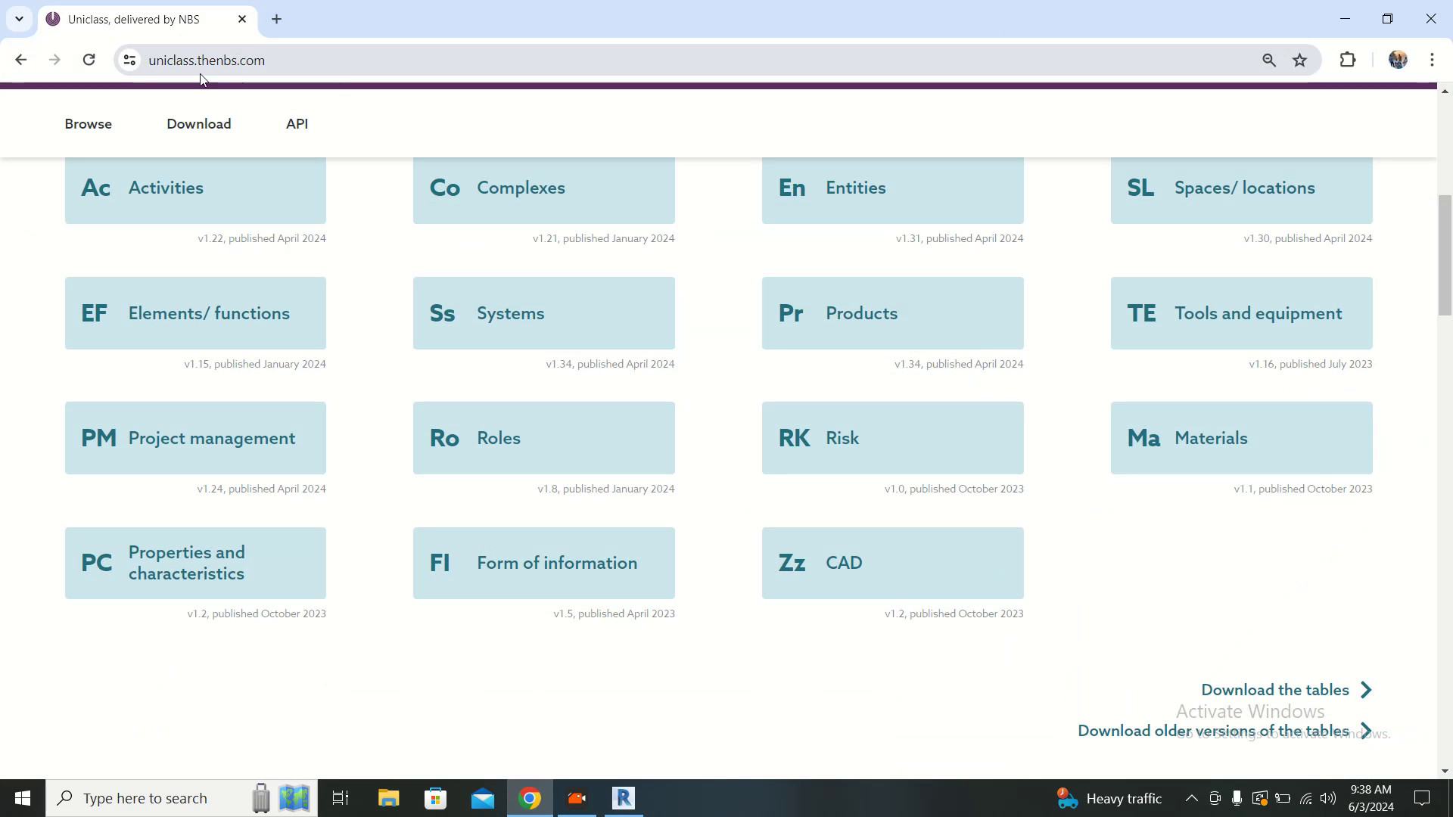
pyautogui.click(281, 62)
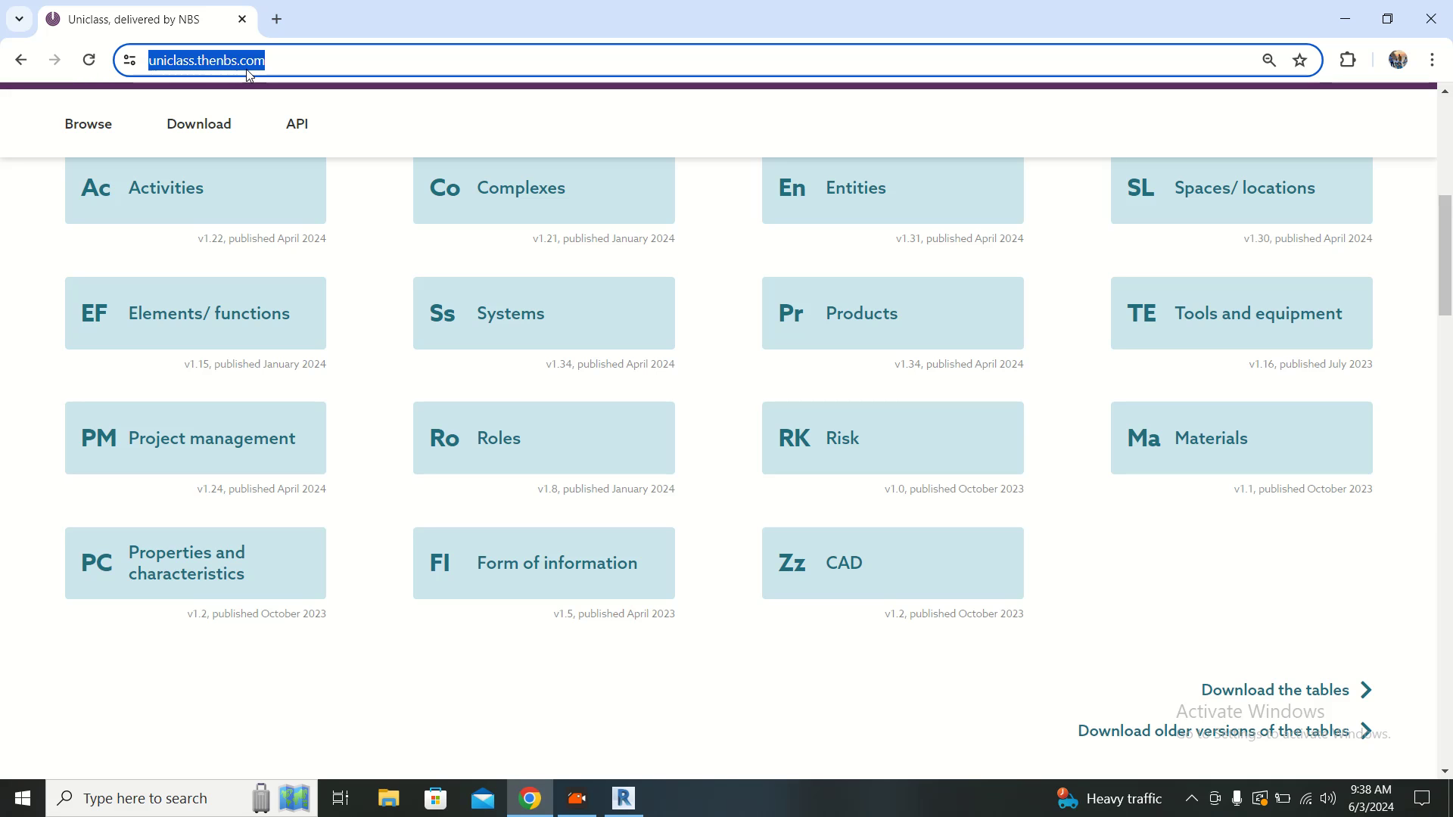
pyautogui.scroll(4, 434, 256)
pyautogui.scroll(-4, 416, 262)
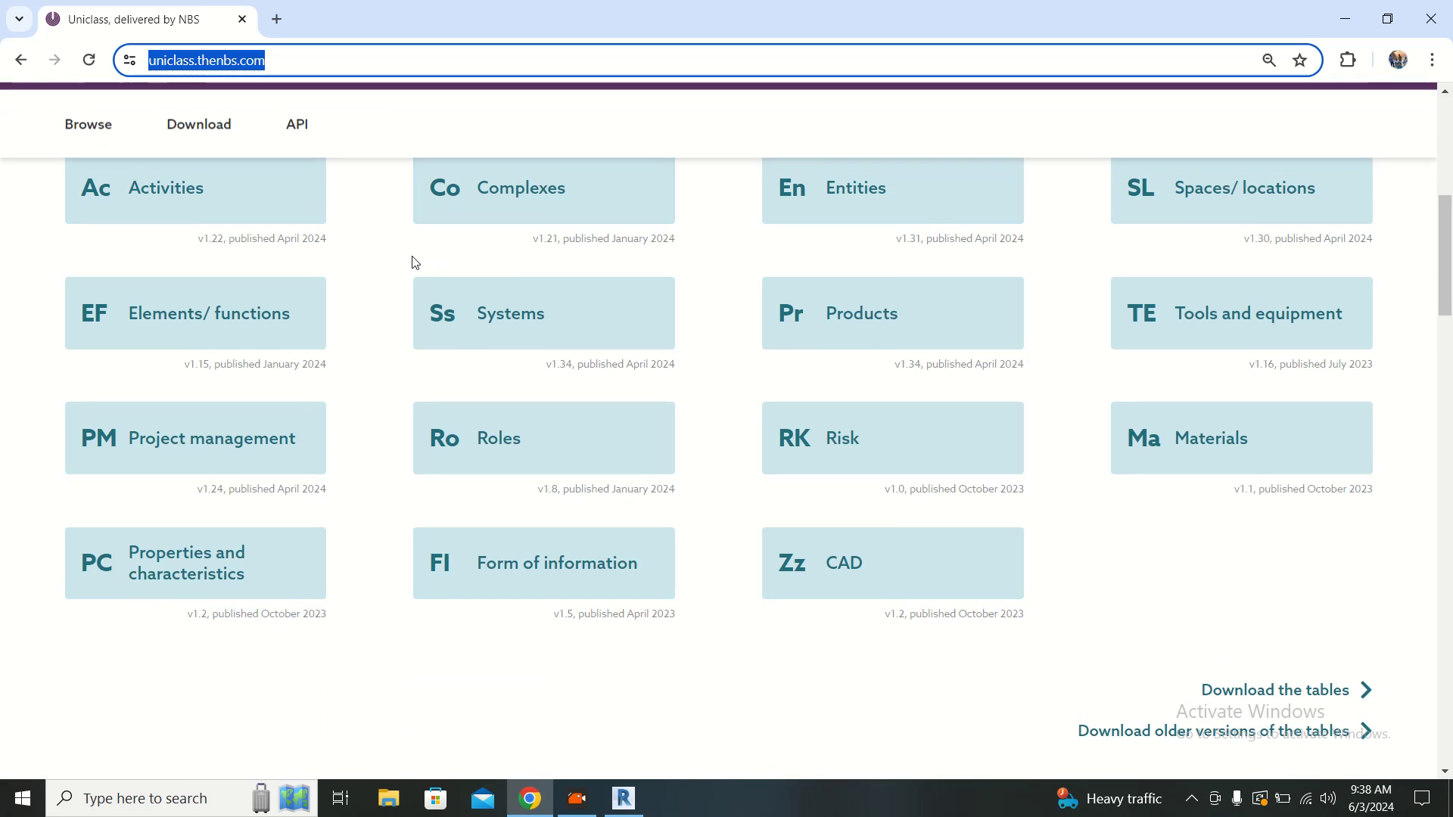
pyautogui.scroll(1, 413, 264)
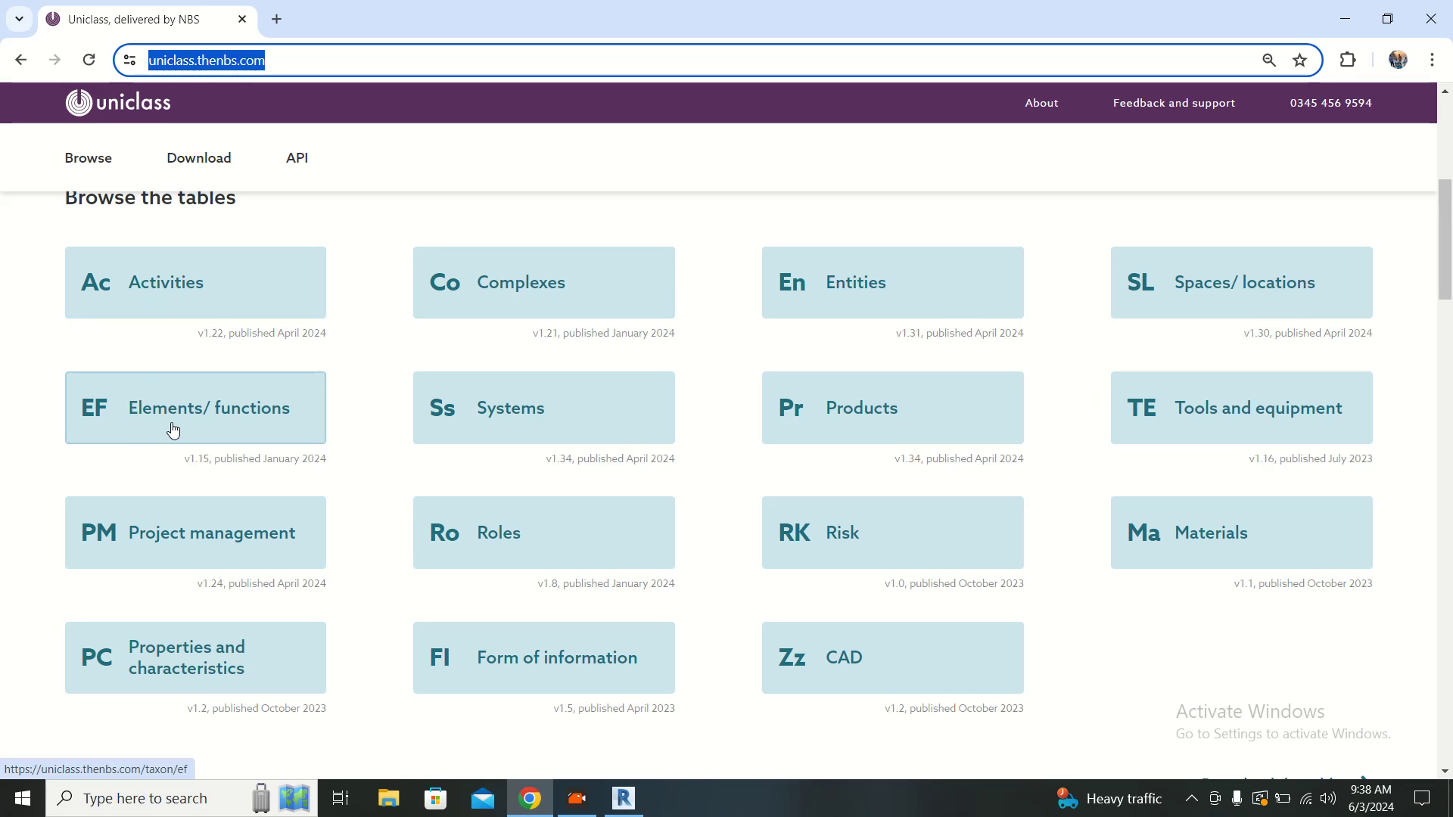
pyautogui.scroll(-2, 526, 617)
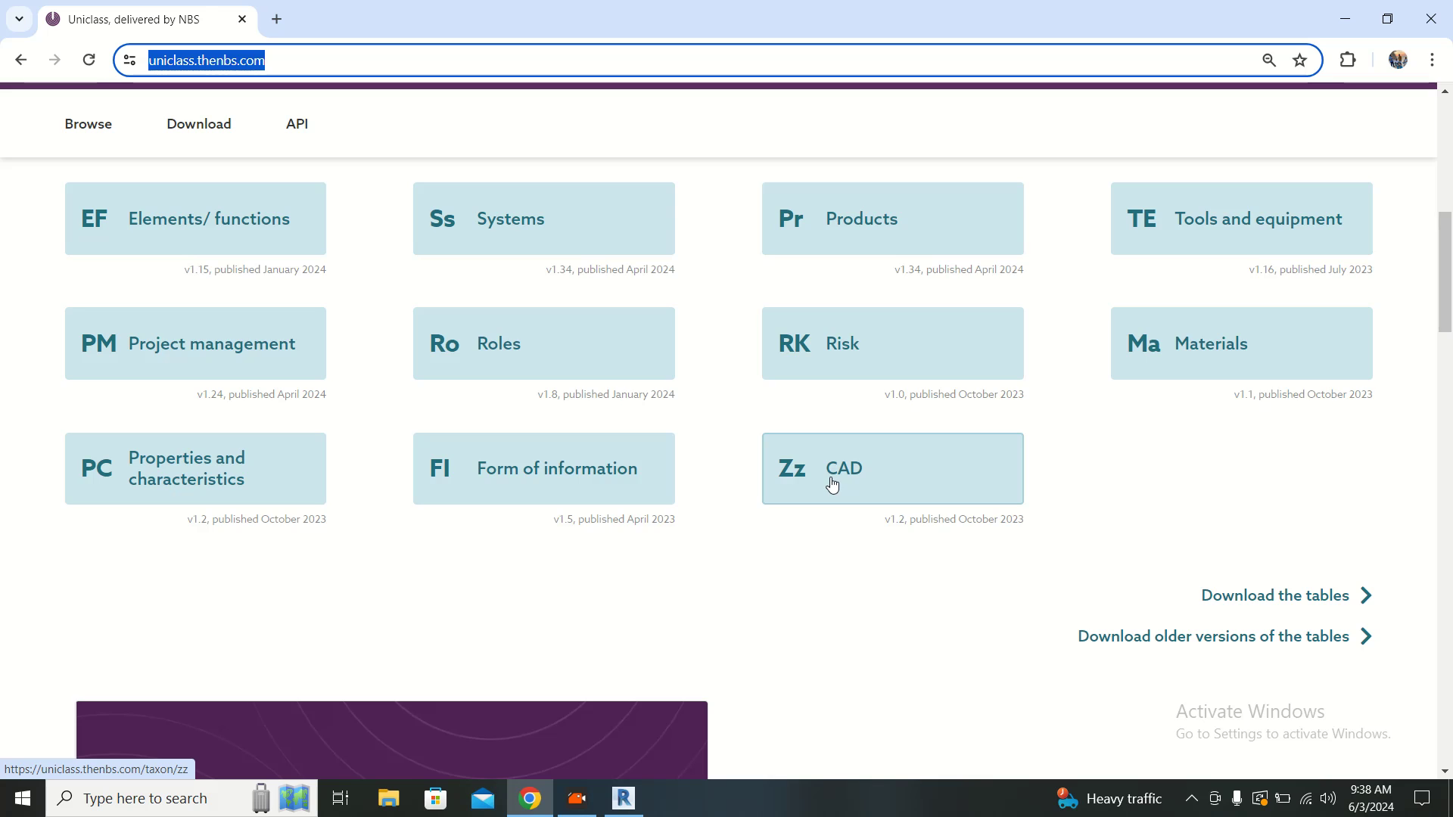
pyautogui.scroll(1, 832, 485)
pyautogui.scroll(1, 831, 485)
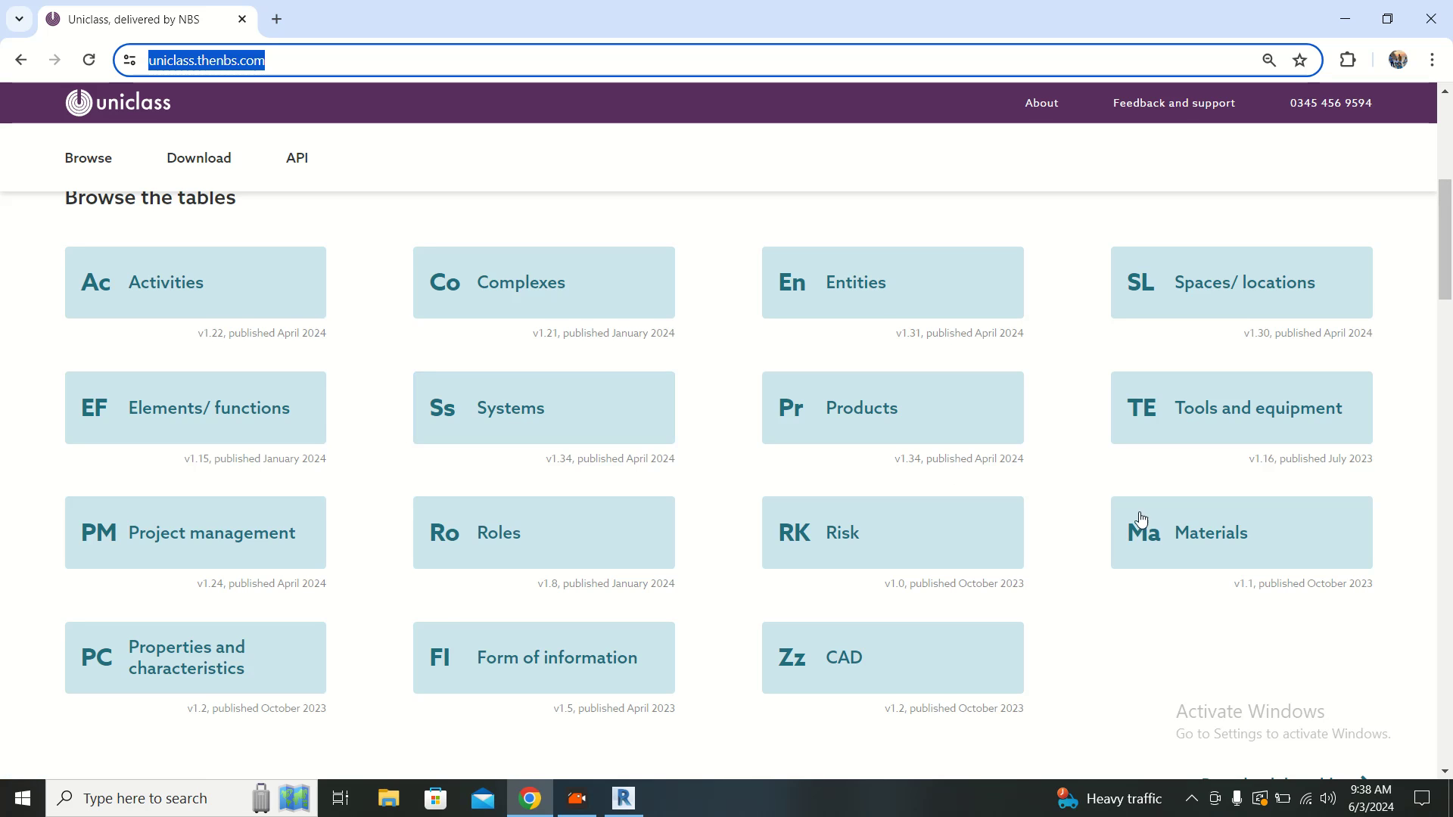
pyautogui.scroll(-1, 1150, 531)
pyautogui.scroll(3, 1158, 538)
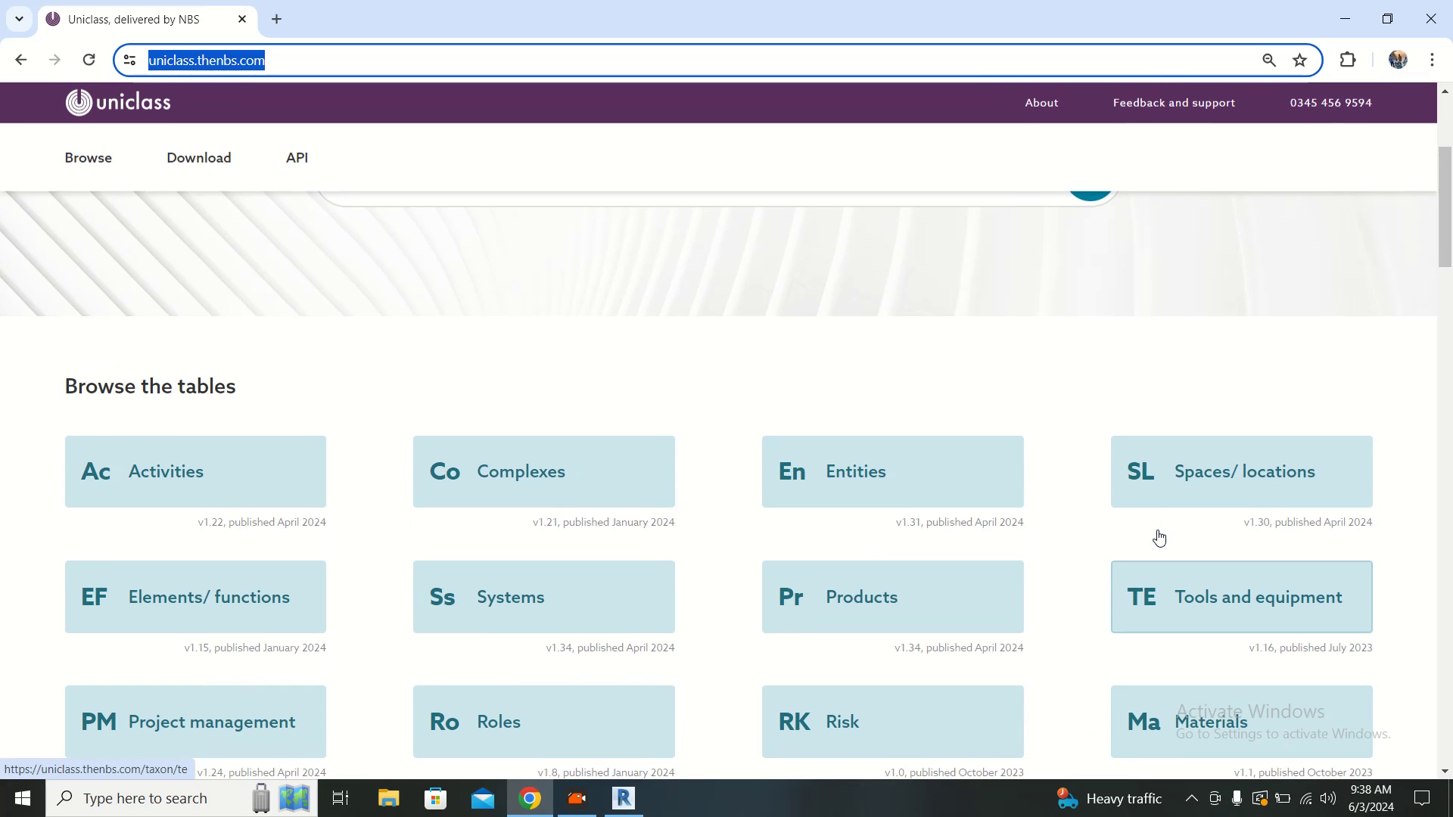
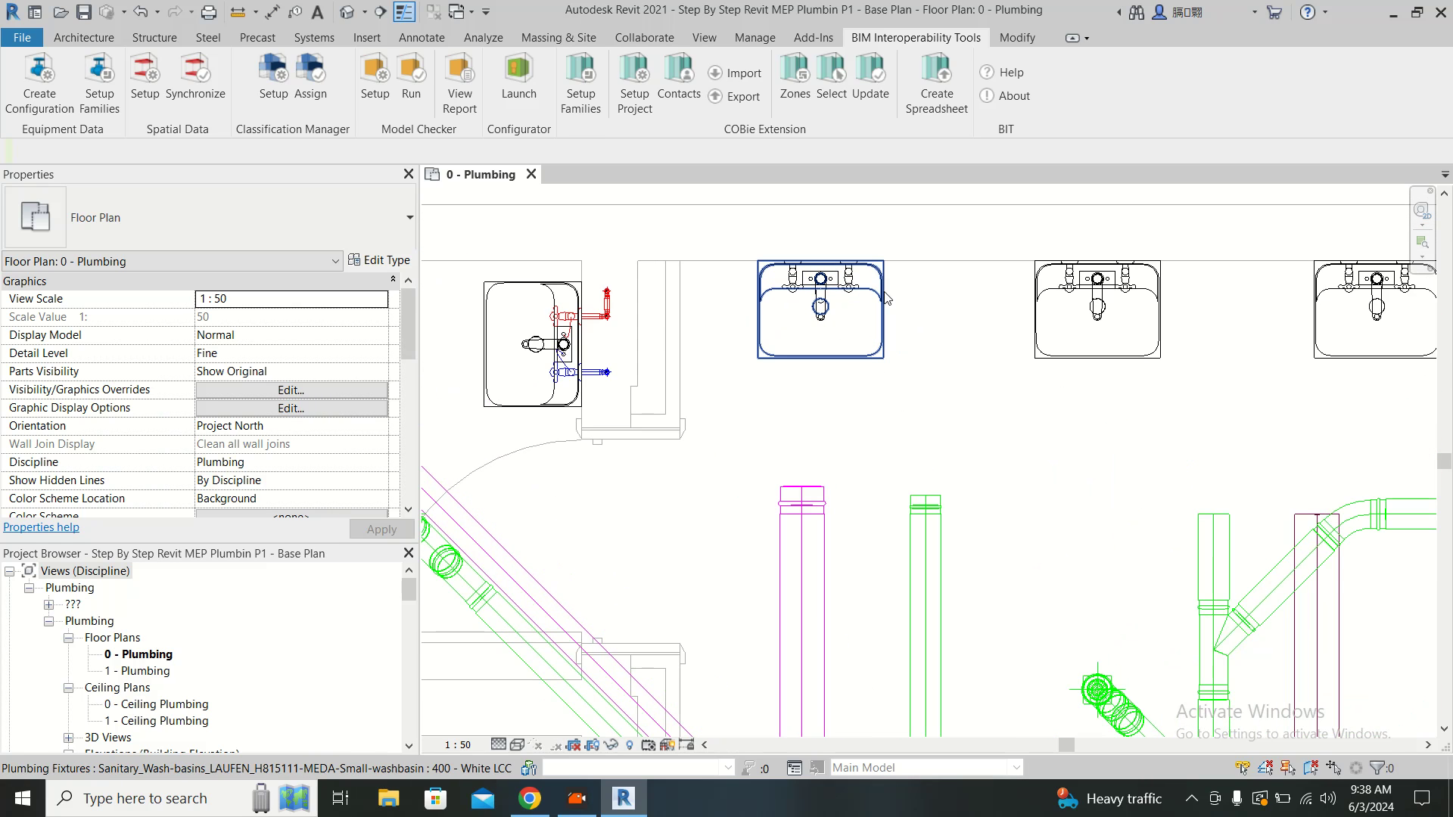
# - Open the element classification assignment for the first washbasin in the upper row and maximize the Classification Manager window
pyautogui.click(884, 298)
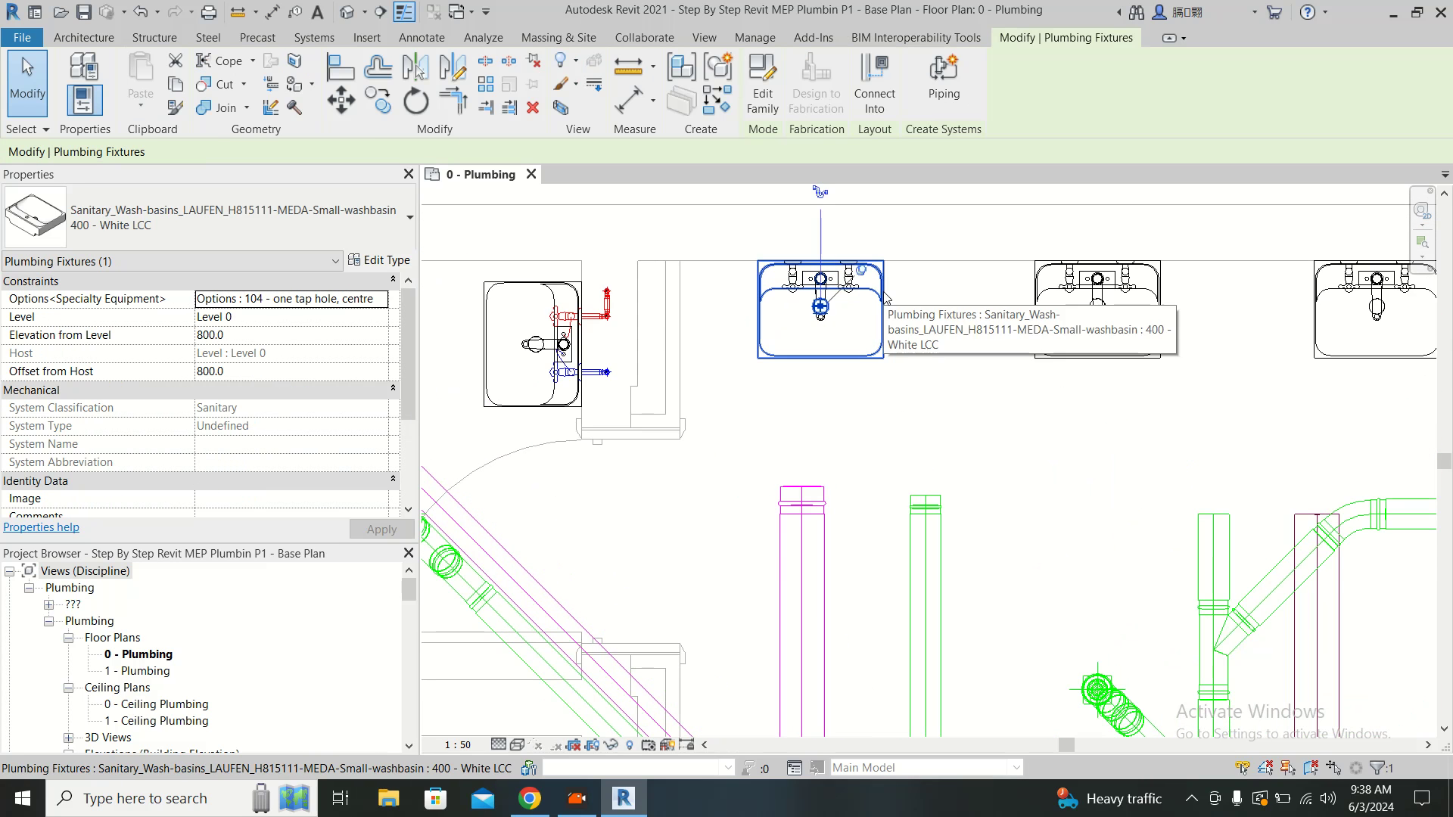
pyautogui.click(874, 45)
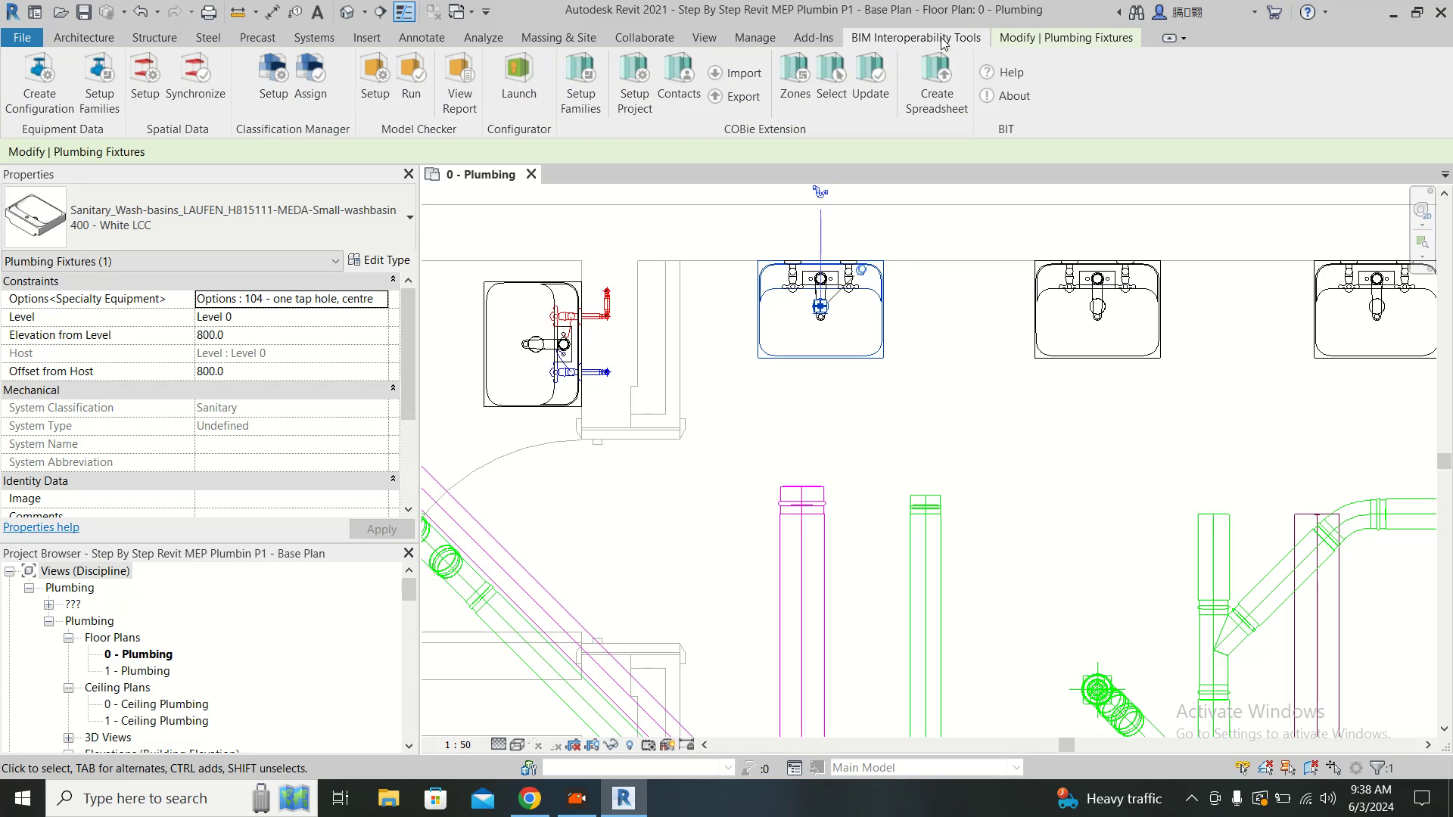
pyautogui.click(310, 79)
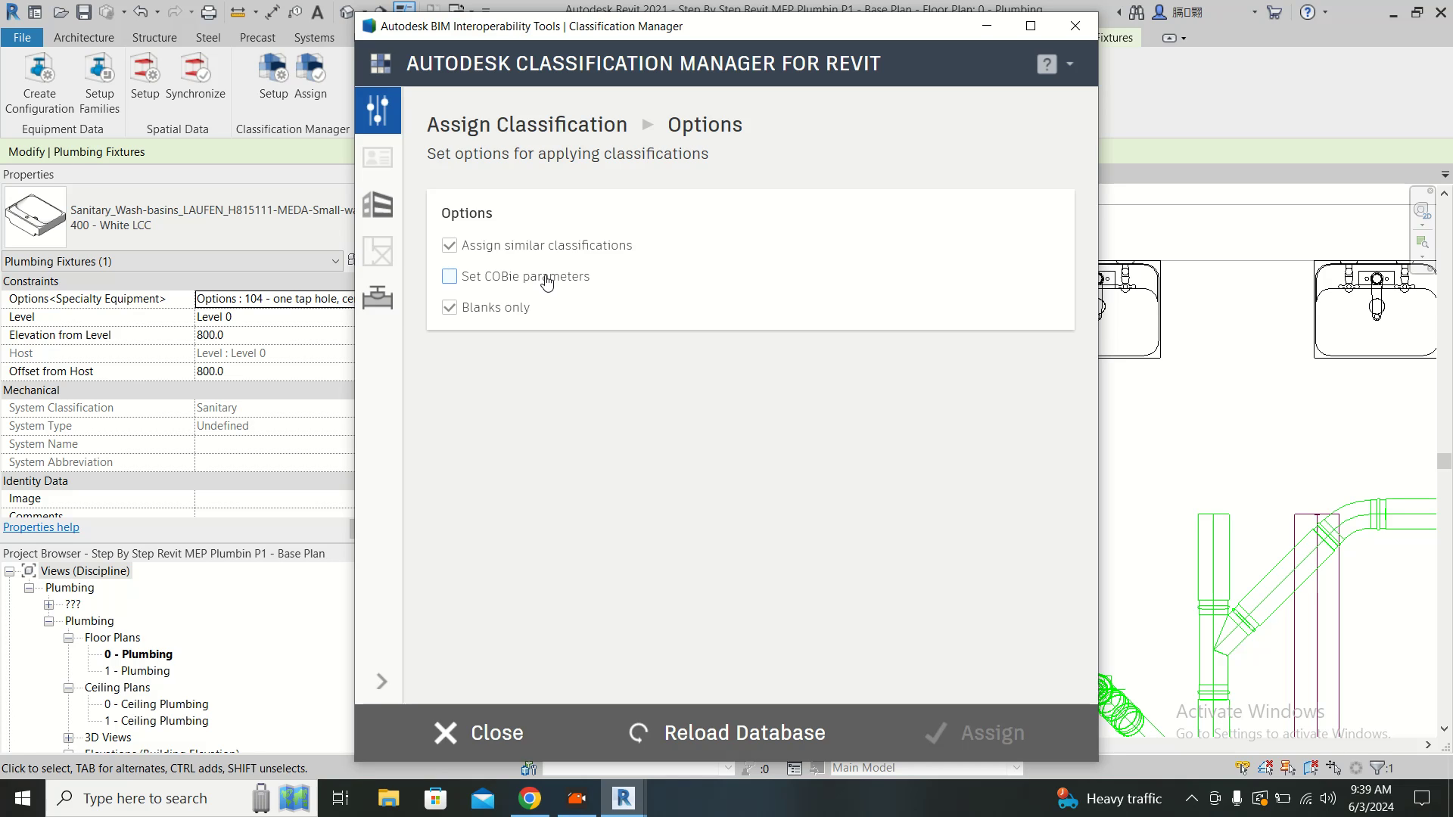
pyautogui.click(382, 301)
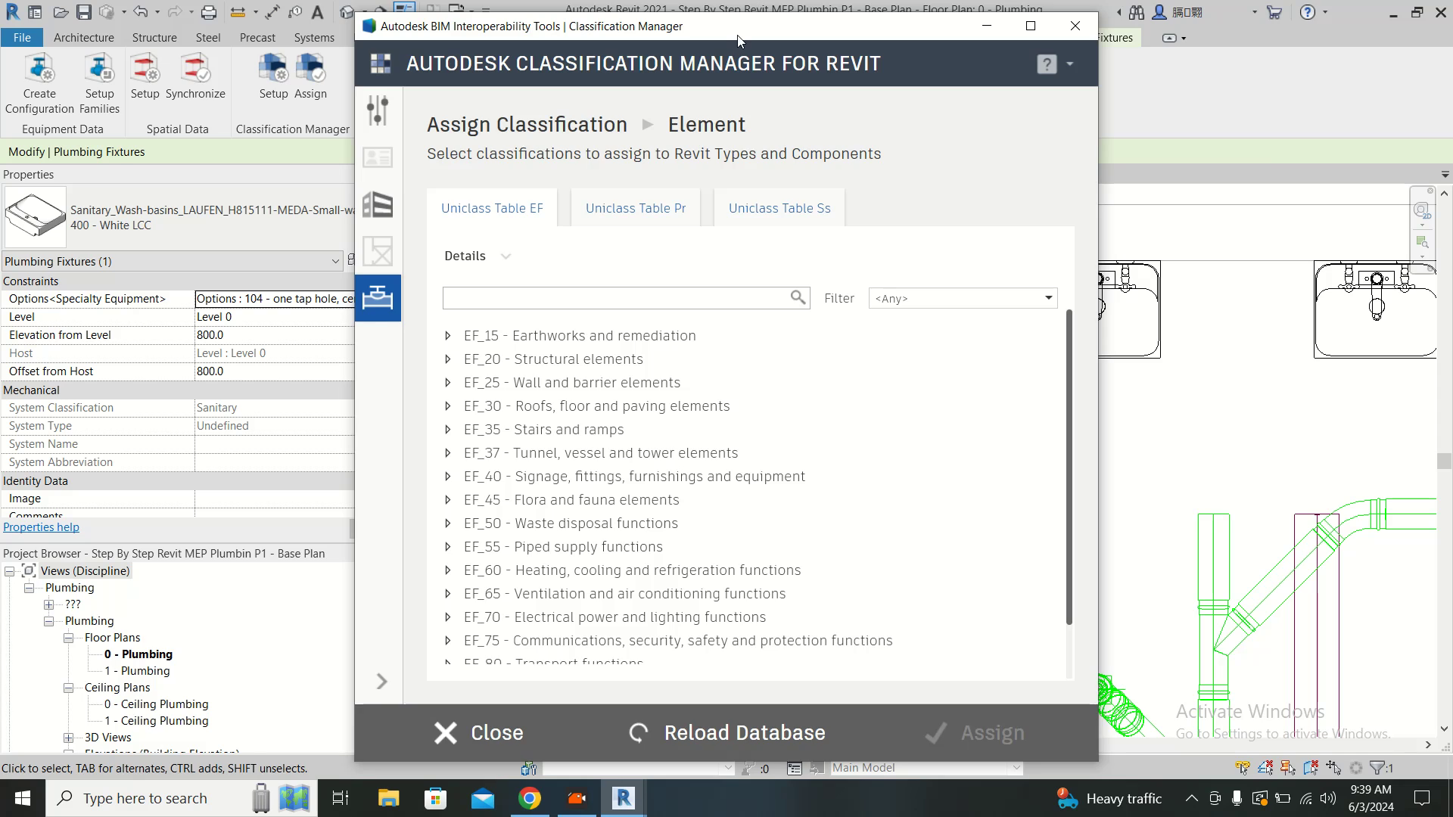
pyautogui.moveTo(738, 39); pyautogui.dragTo(699, 2)
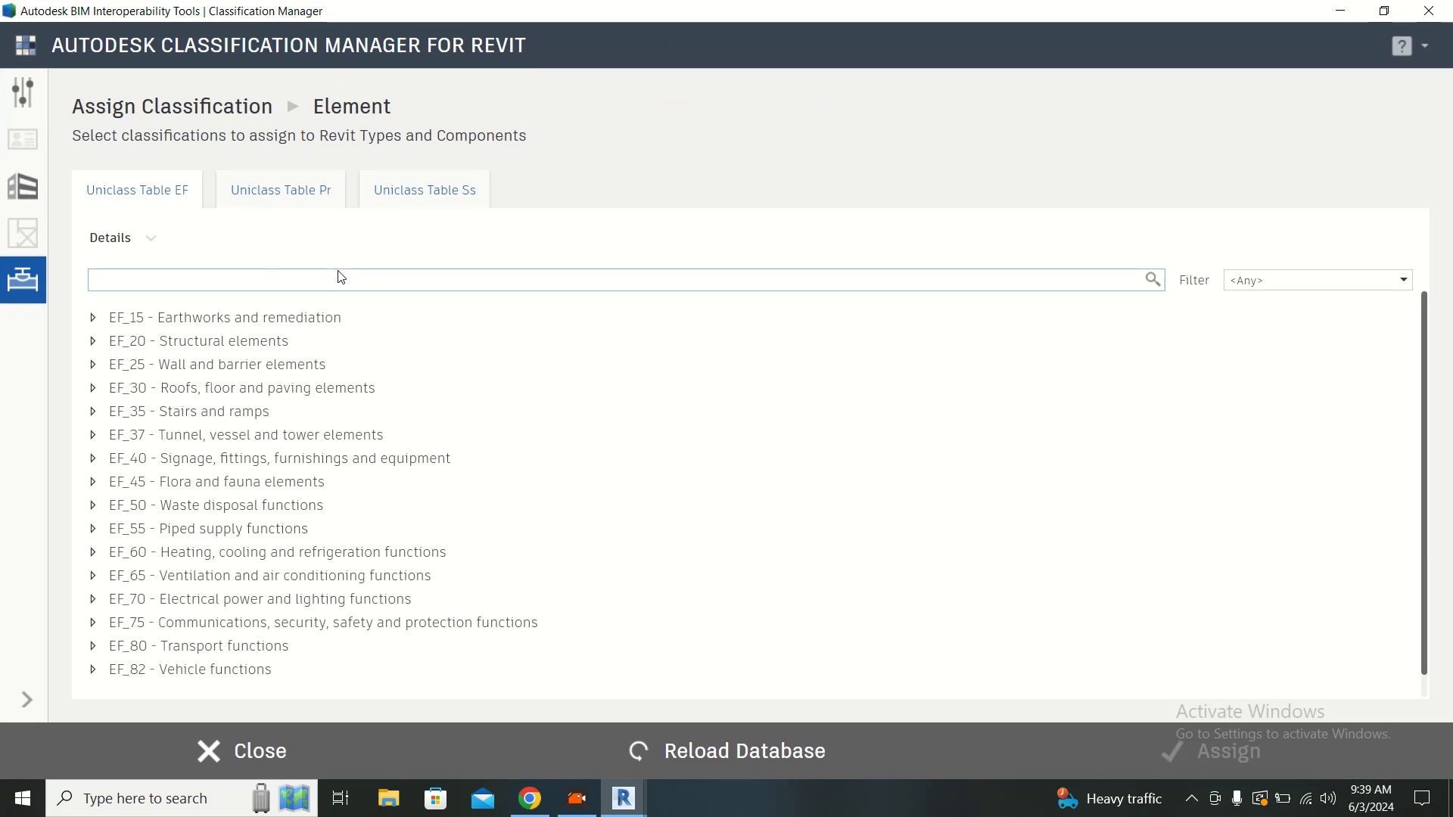
# - Look through the top-level categories of the Uniclass Pr and Ss tables
pyautogui.click(299, 192)
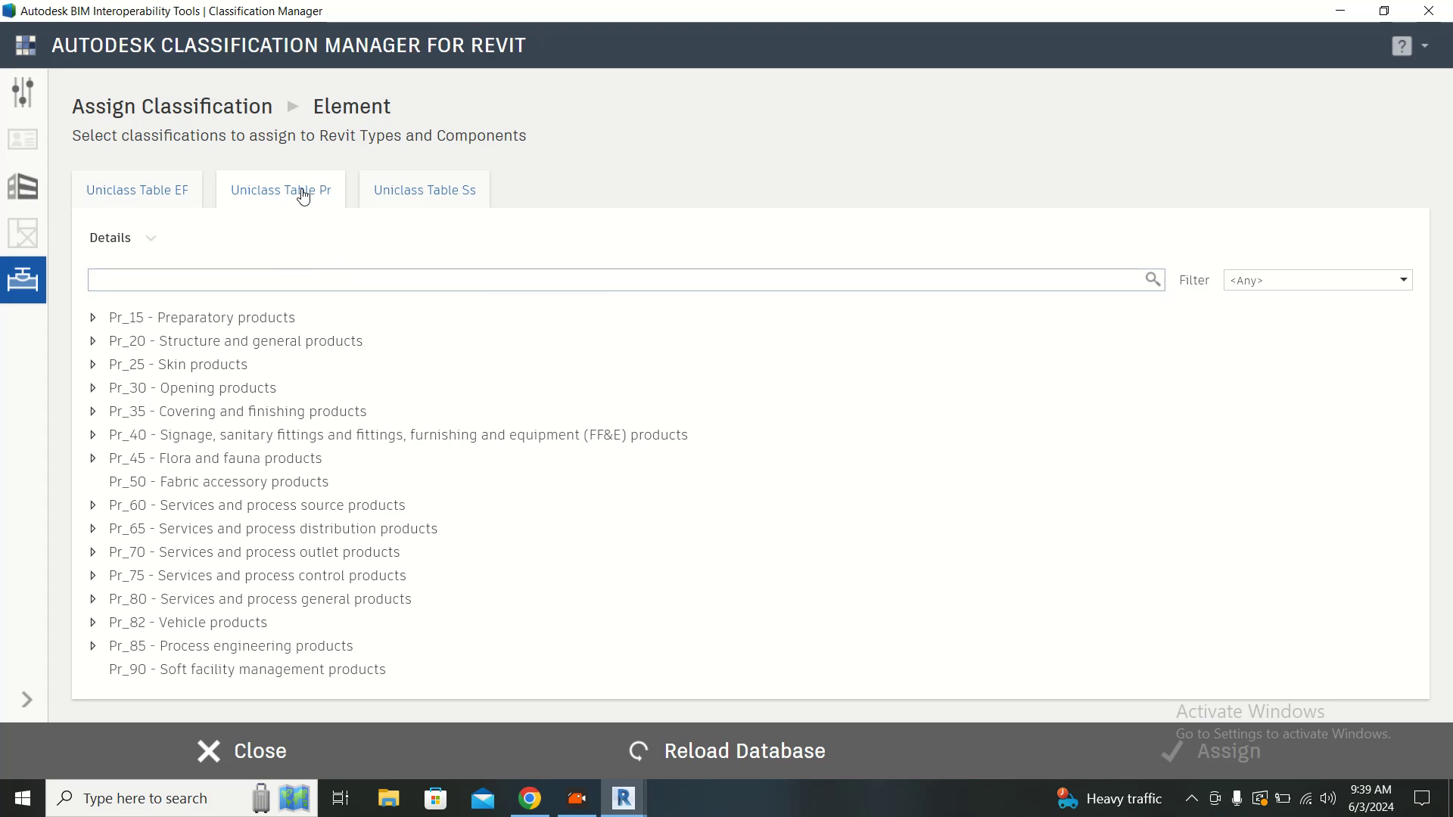
pyautogui.click(437, 198)
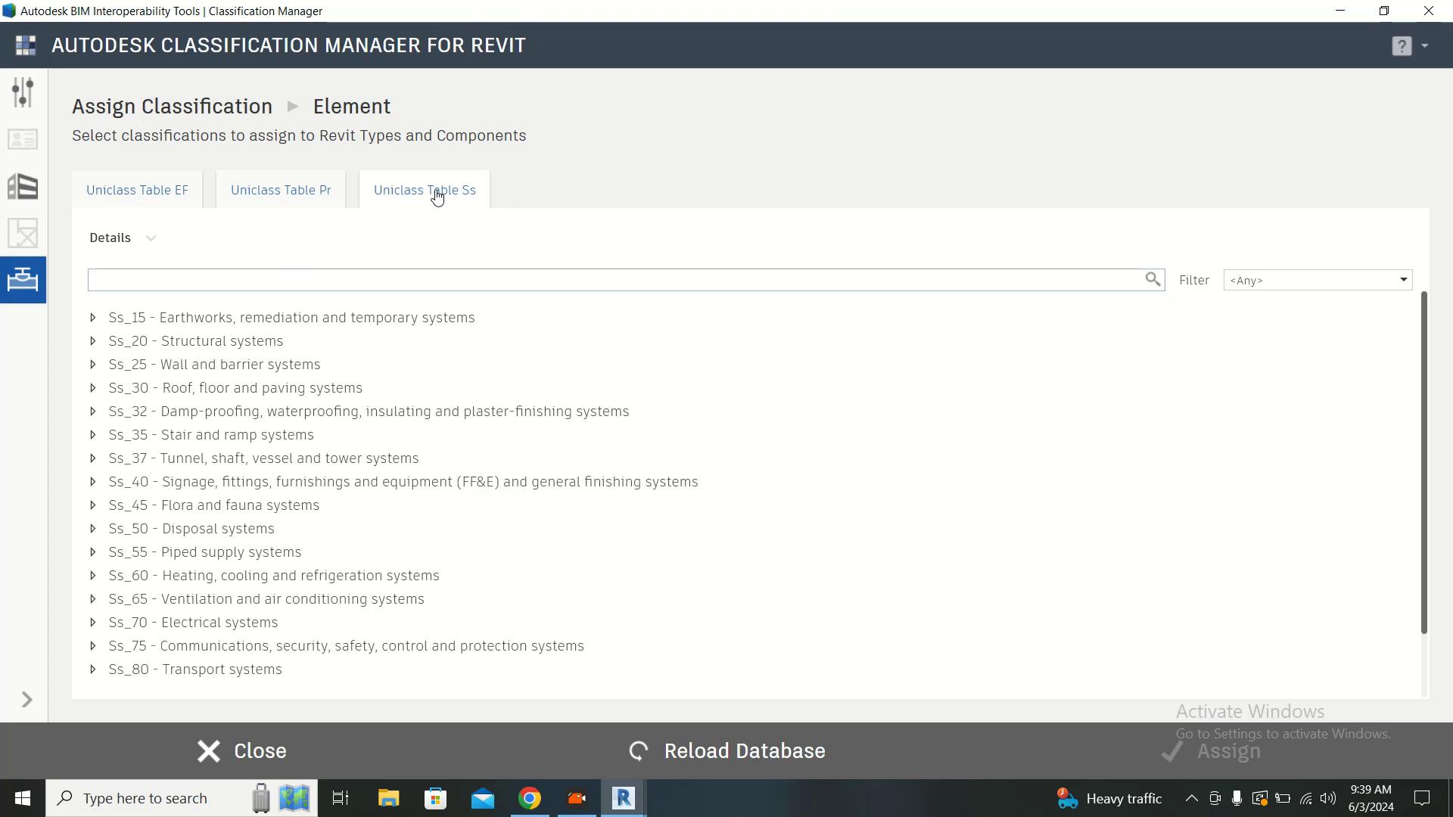
pyautogui.click(314, 196)
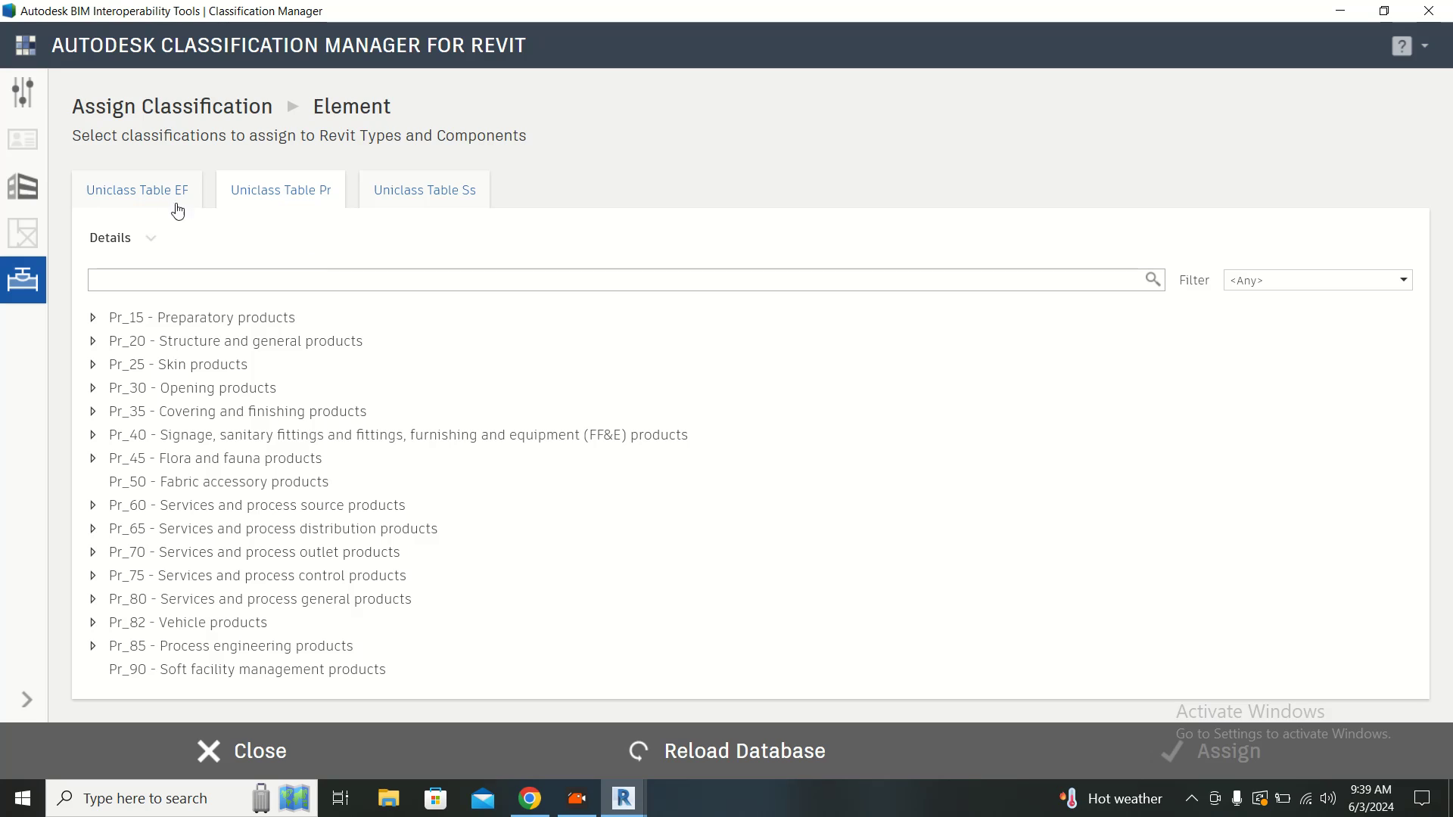
# - Search the Uniclass Pr table for "washba" and assign Pr_40_20_96_63 - Pedestal washbasins to the selected washbasin
pyautogui.click(338, 282)
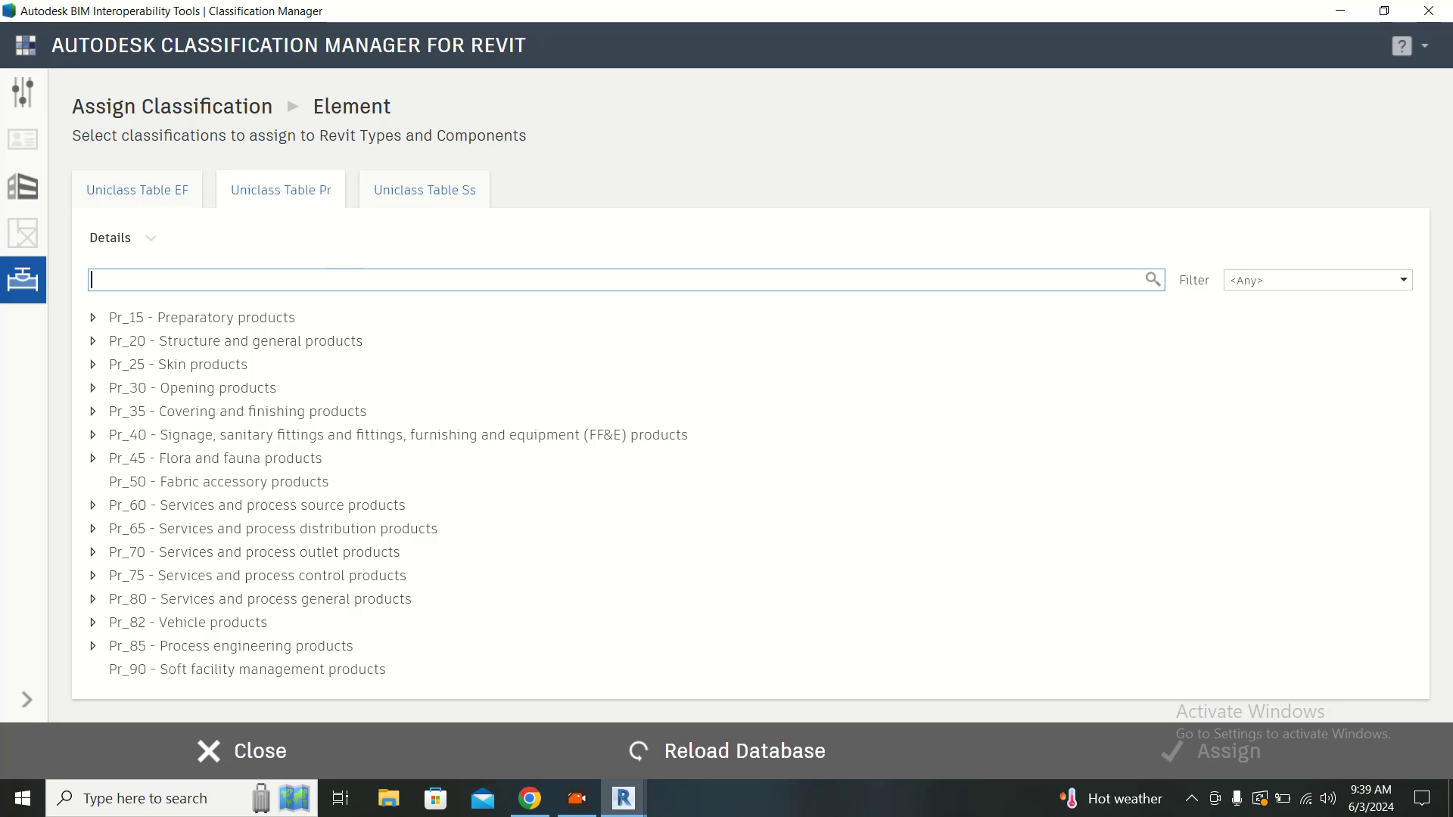
pyautogui.write('w')
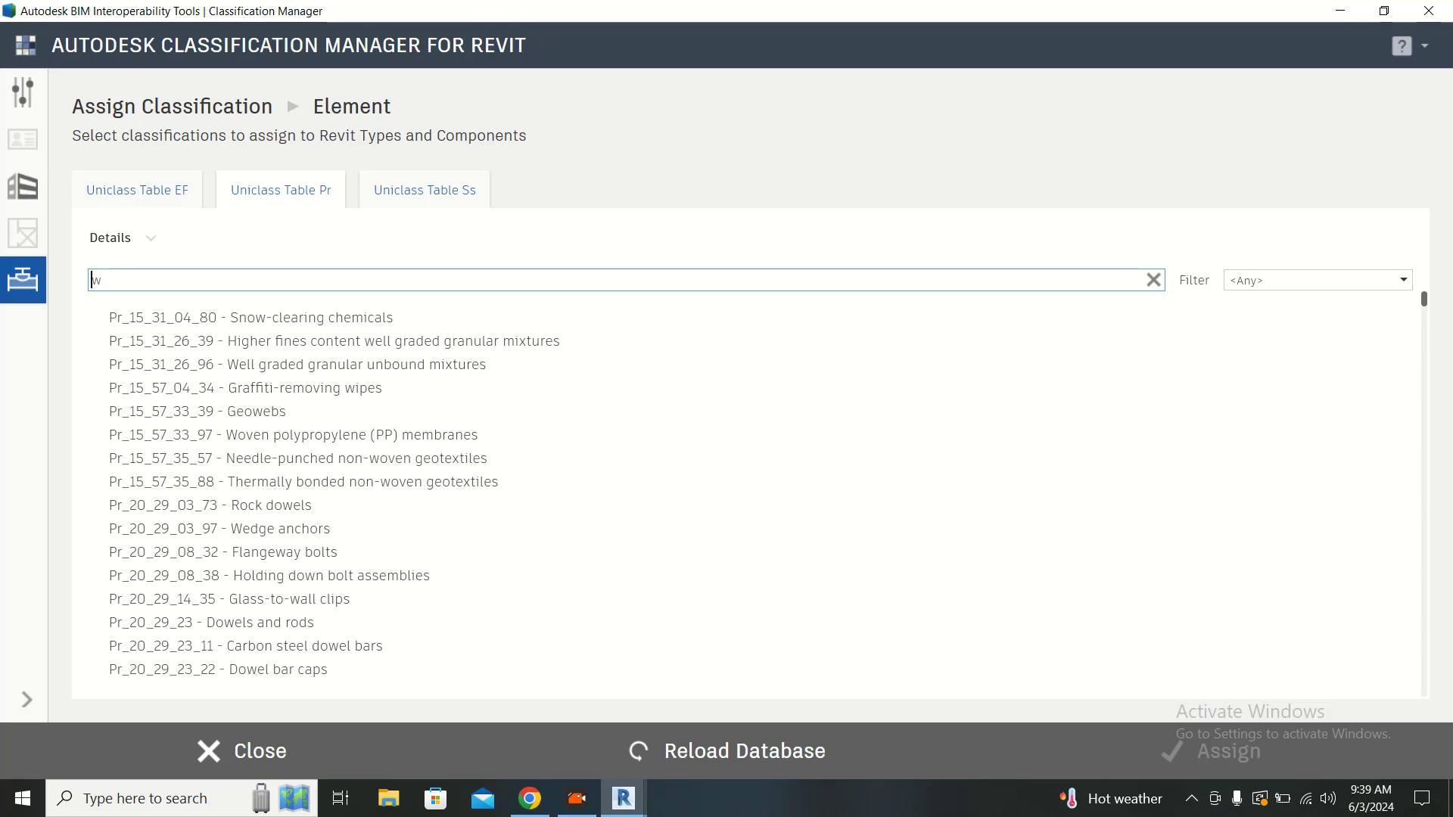
pyautogui.write('ash')
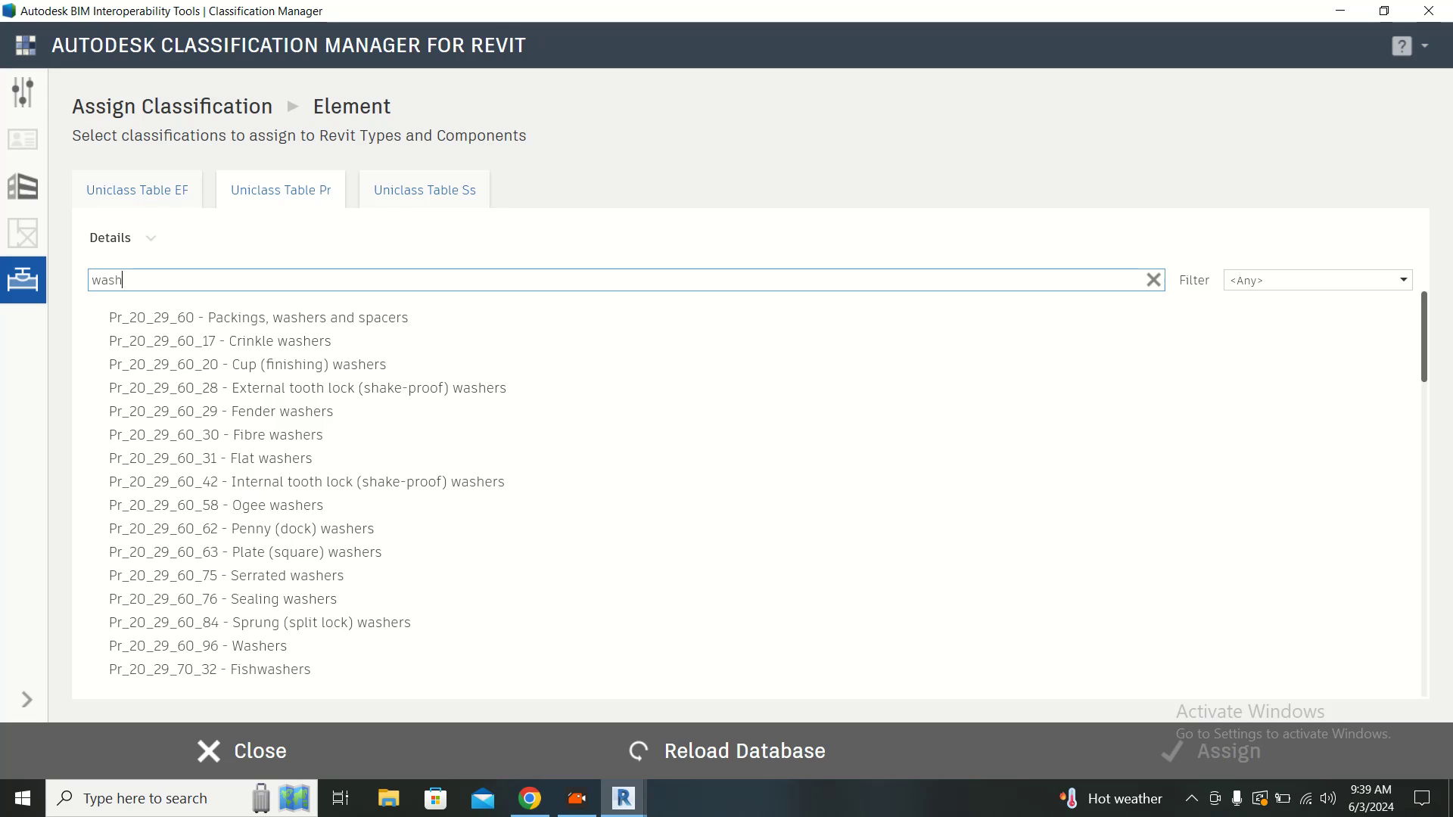
pyautogui.write('ba')
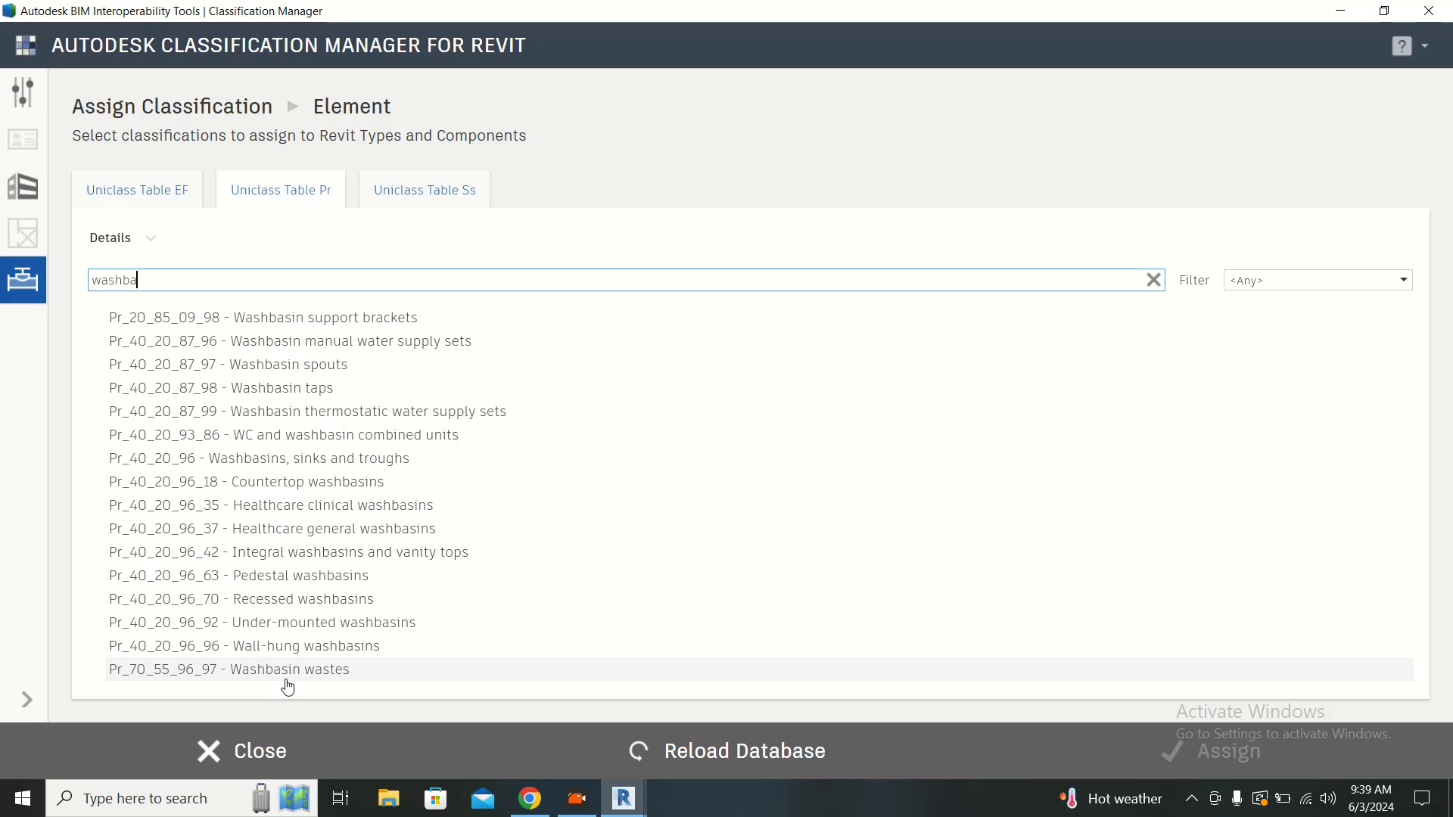
pyautogui.click(313, 582)
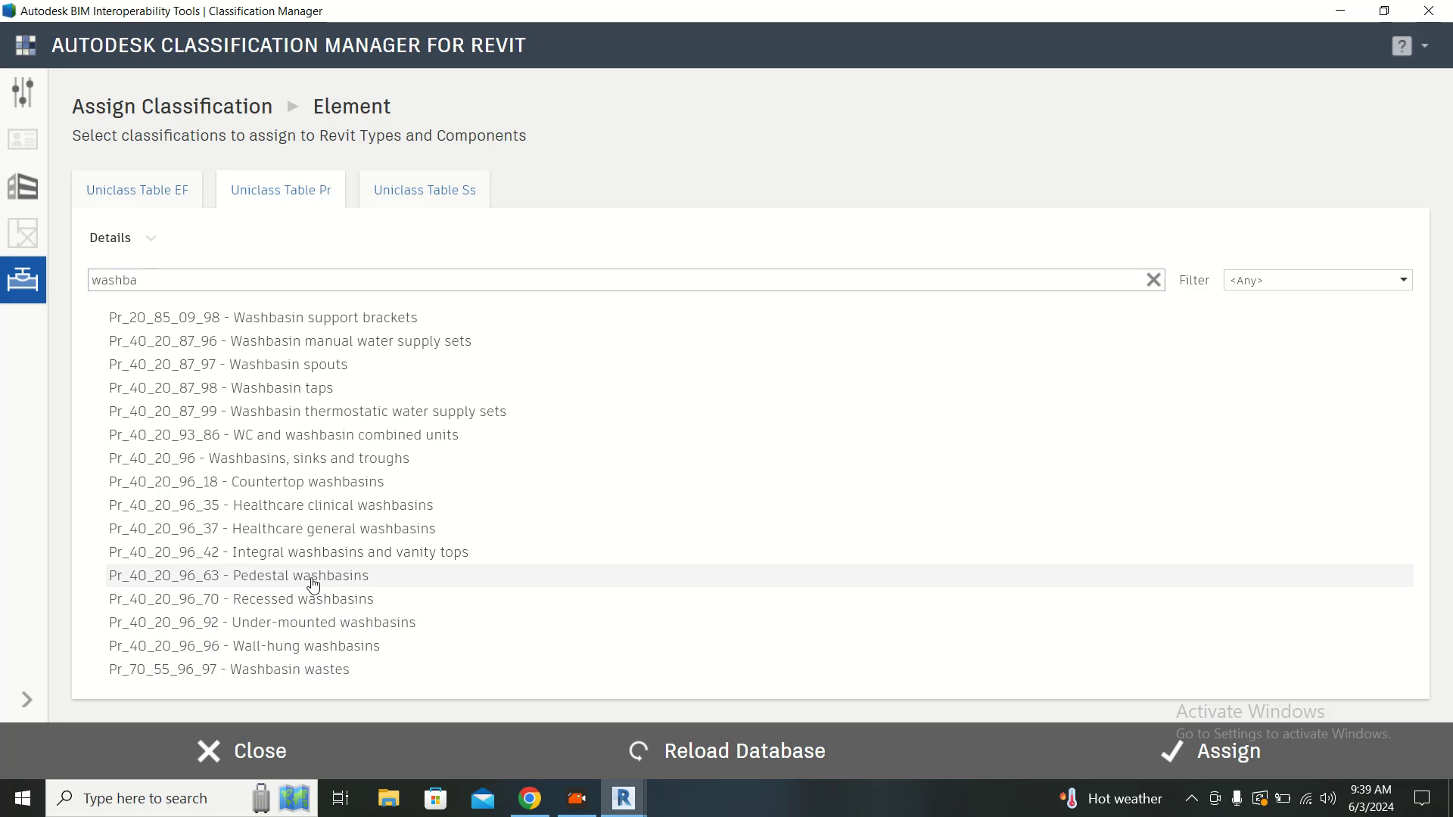
pyautogui.click(1227, 756)
# - Search the Uniclass Ss table for "waste" and assign Ss_50_35_03 - Wastewater collection pipeline systems to the washbasin
pyautogui.click(394, 195)
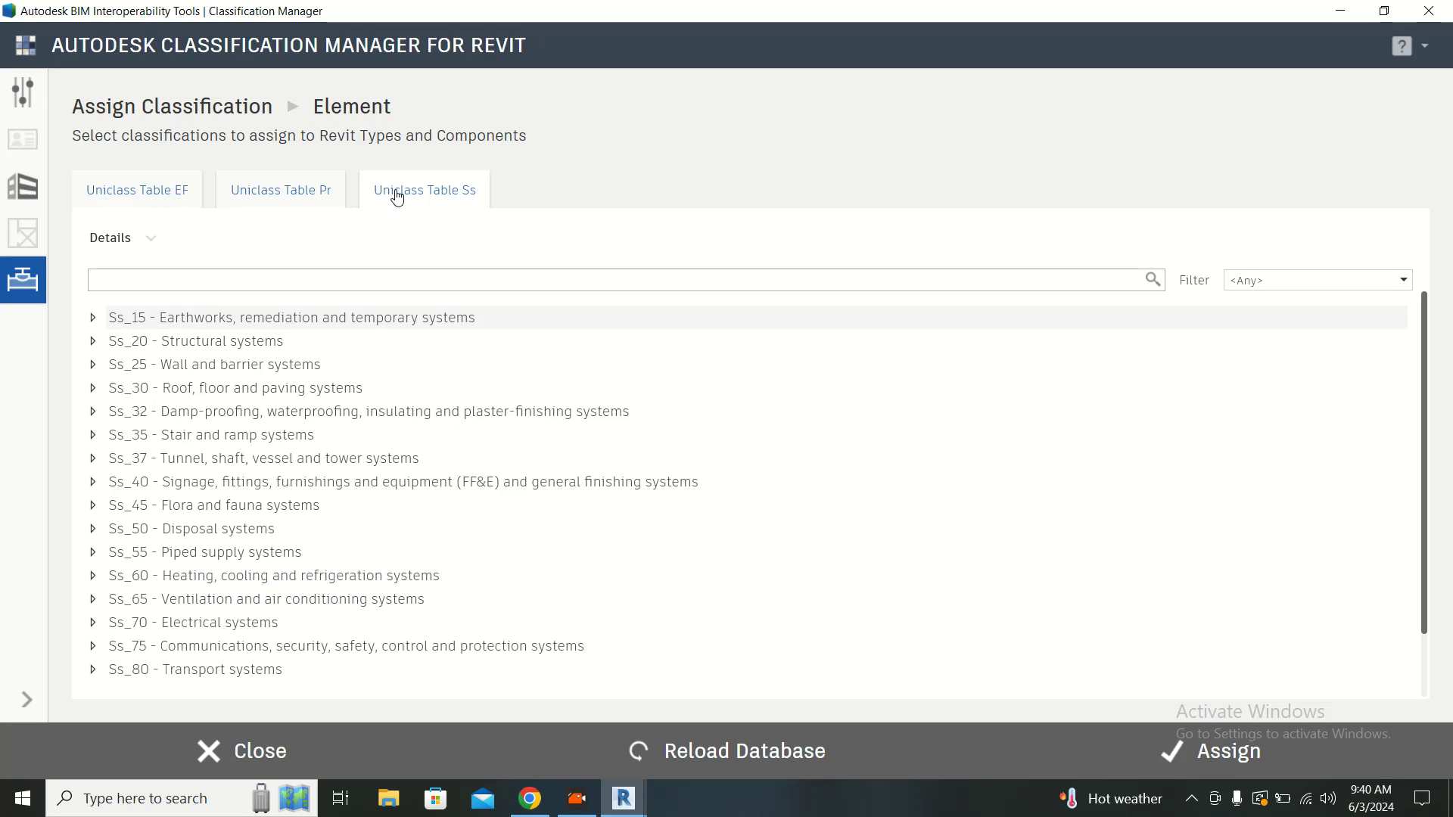
pyautogui.click(419, 282)
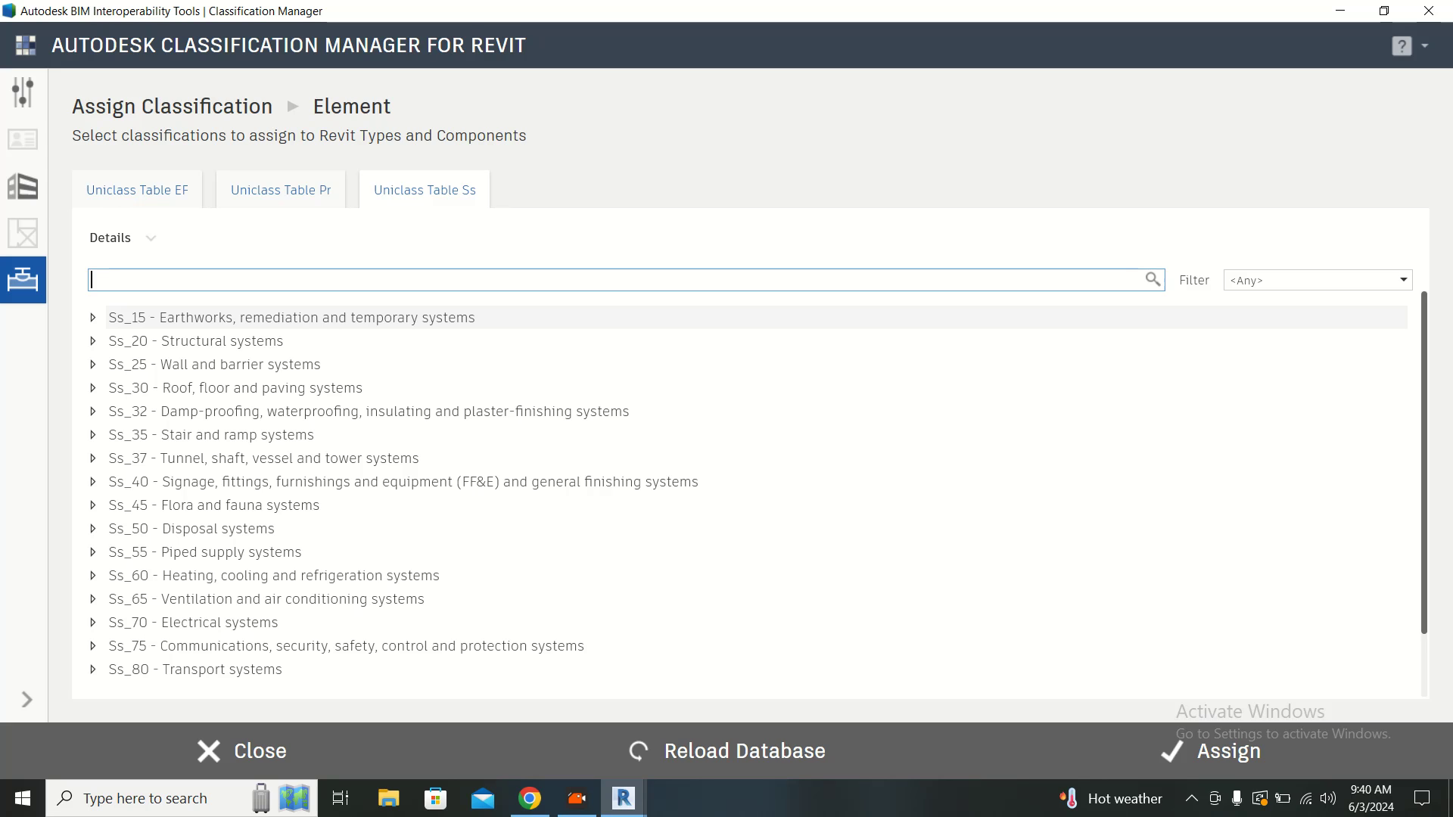
pyautogui.write('e')
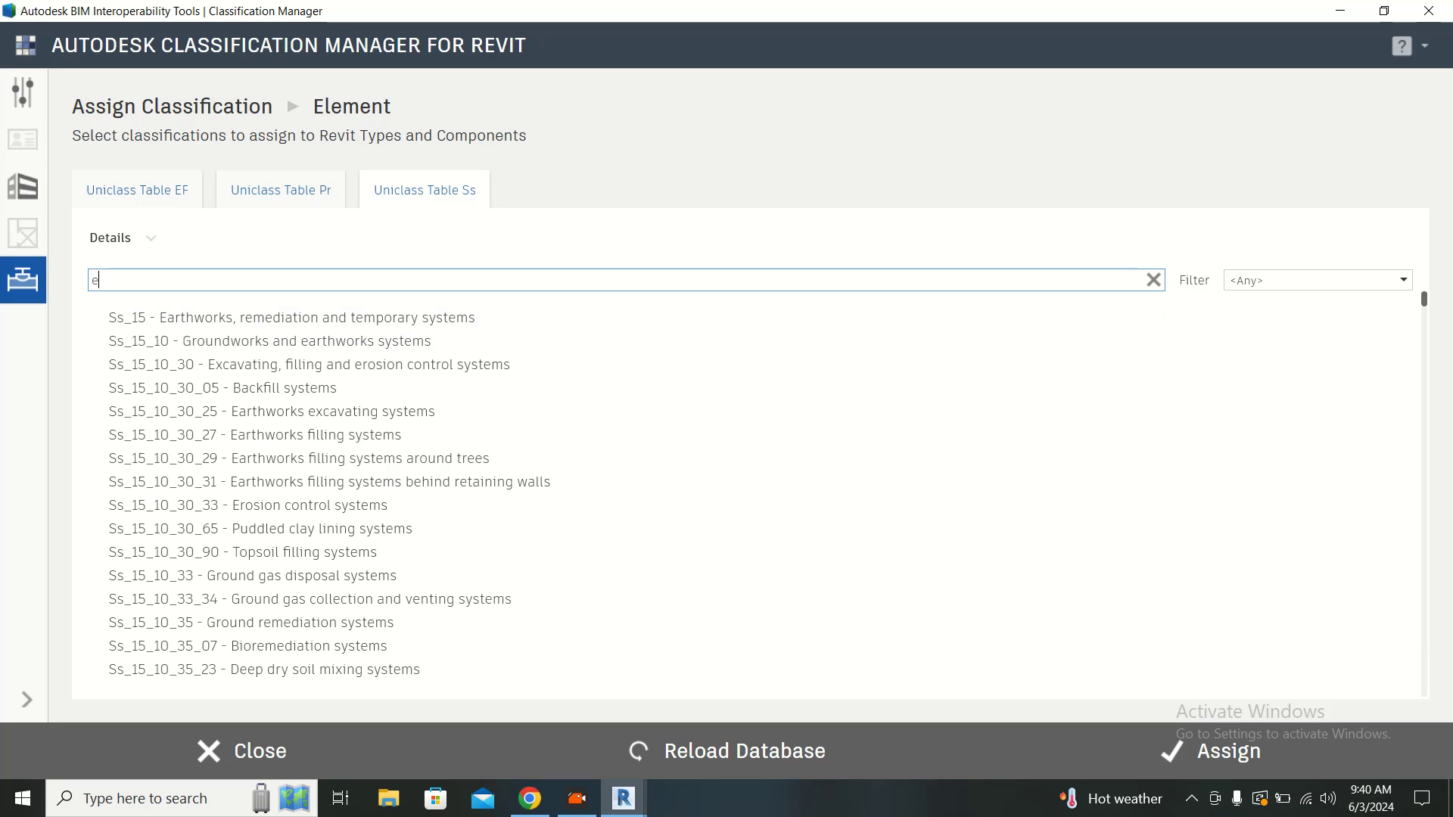
pyautogui.press('BackSpace')
pyautogui.write('wa')
pyautogui.press('BackSpace')
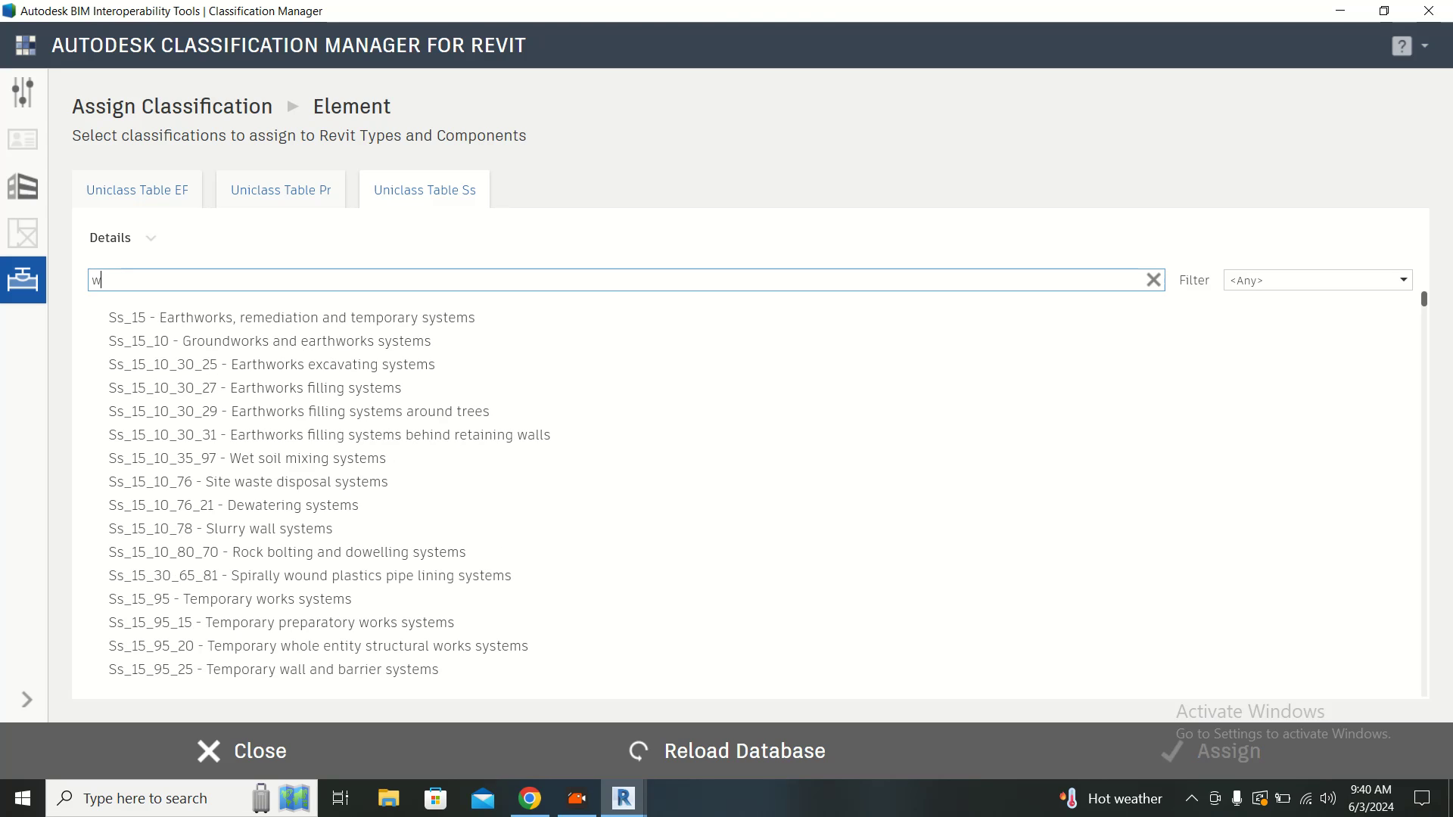
pyautogui.write('aste')
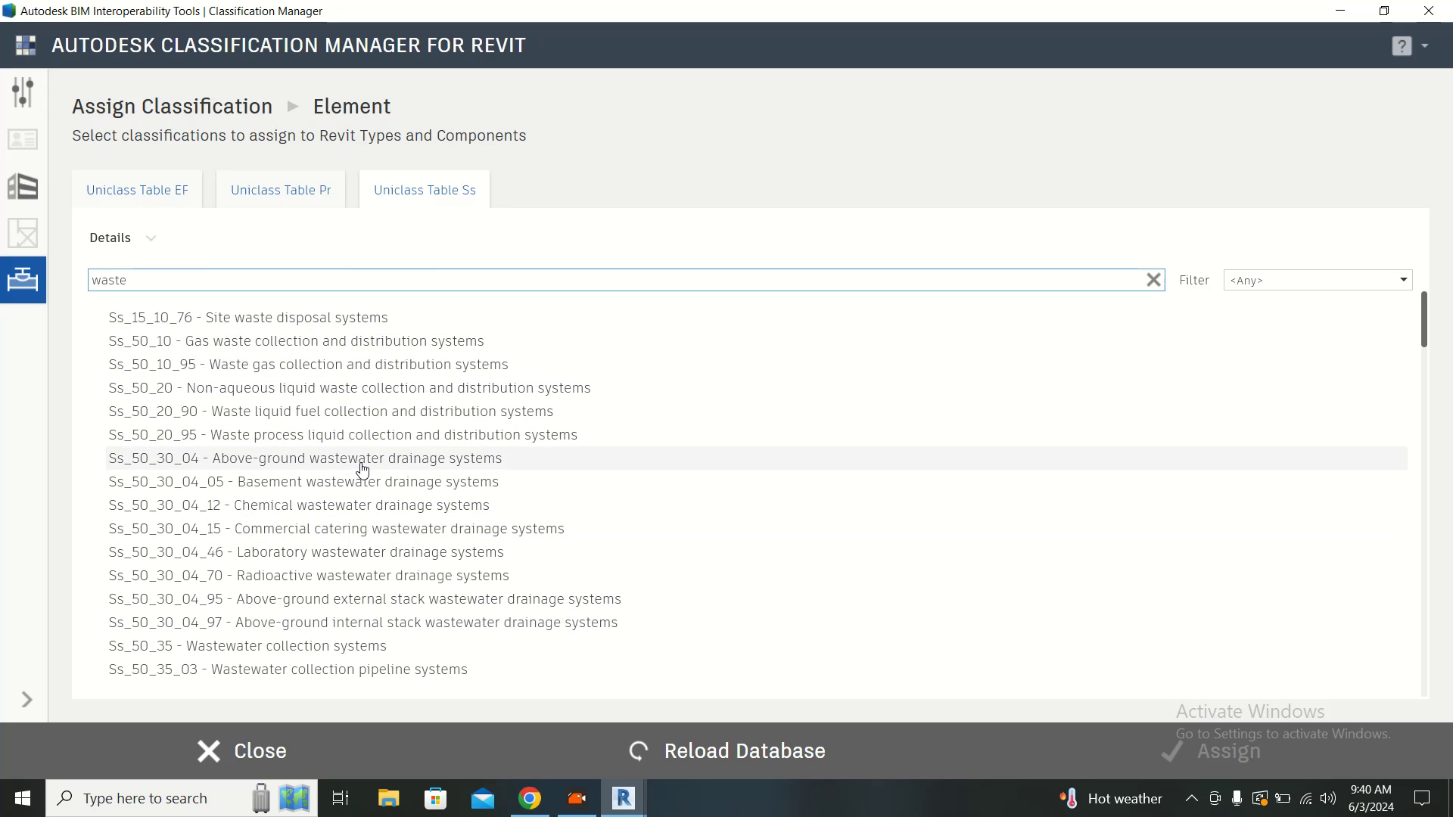
pyautogui.scroll(-1, 374, 681)
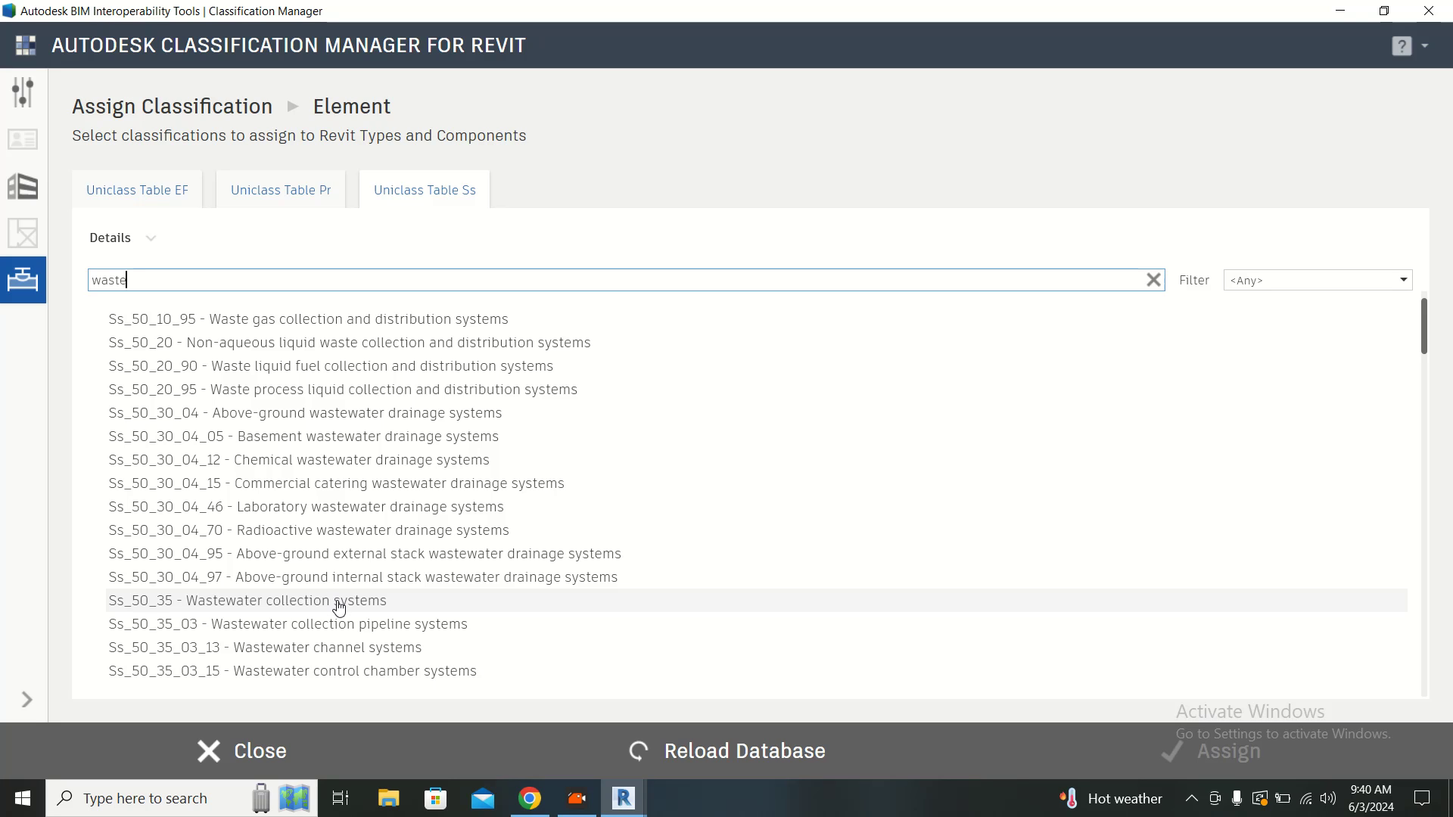
pyautogui.scroll(-1, 338, 607)
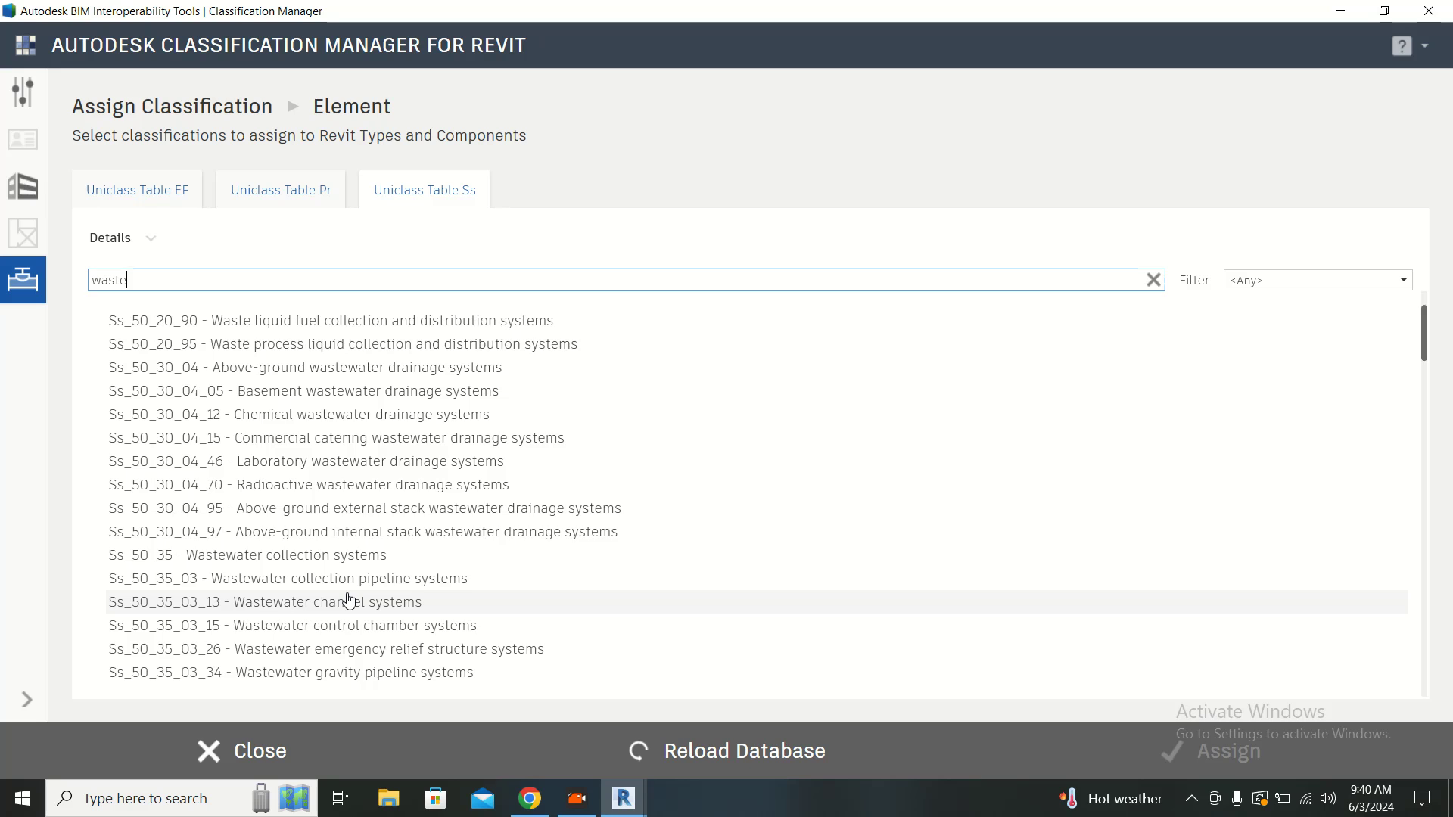
pyautogui.scroll(-5, 349, 602)
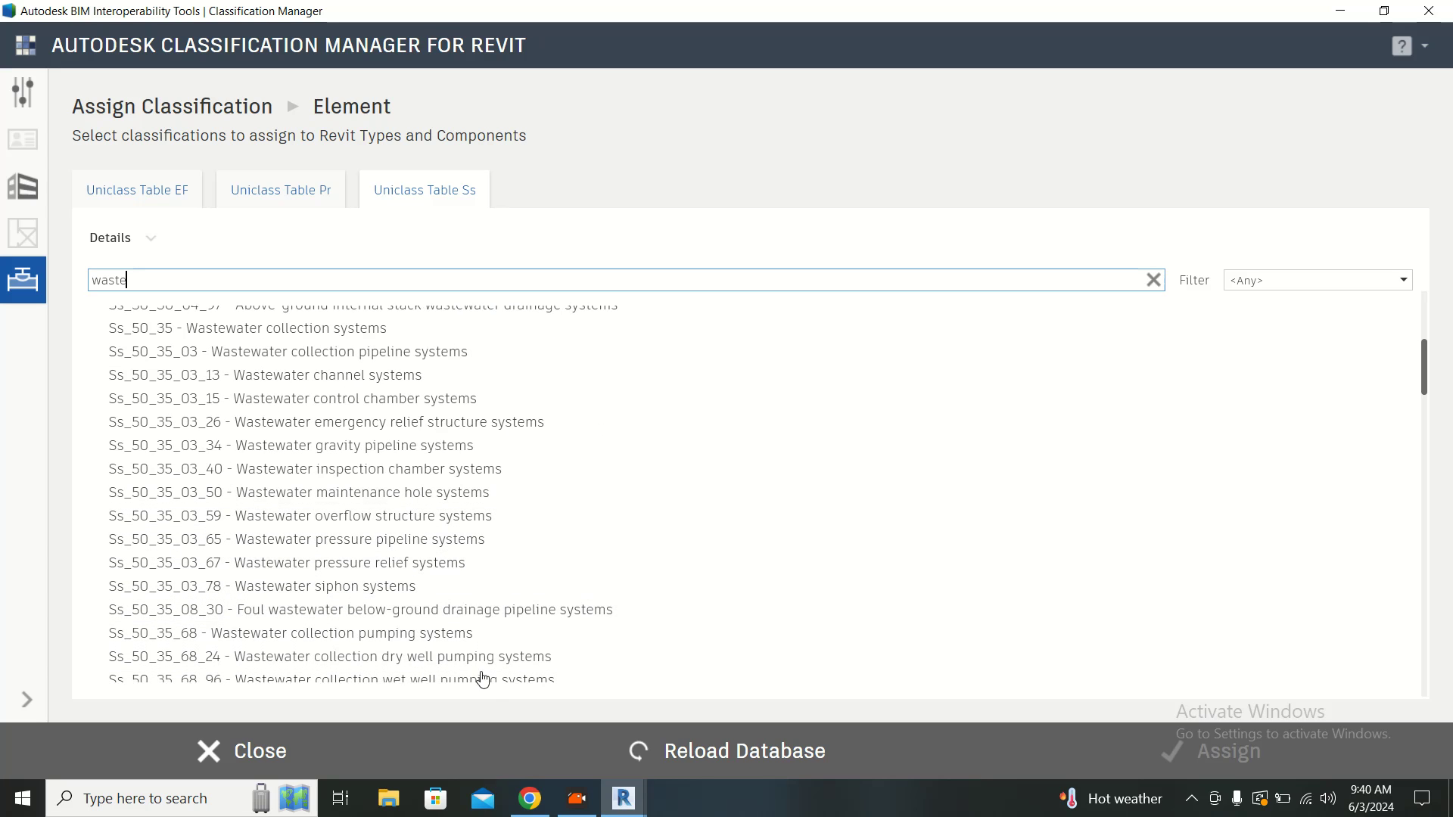
pyautogui.scroll(2, 355, 537)
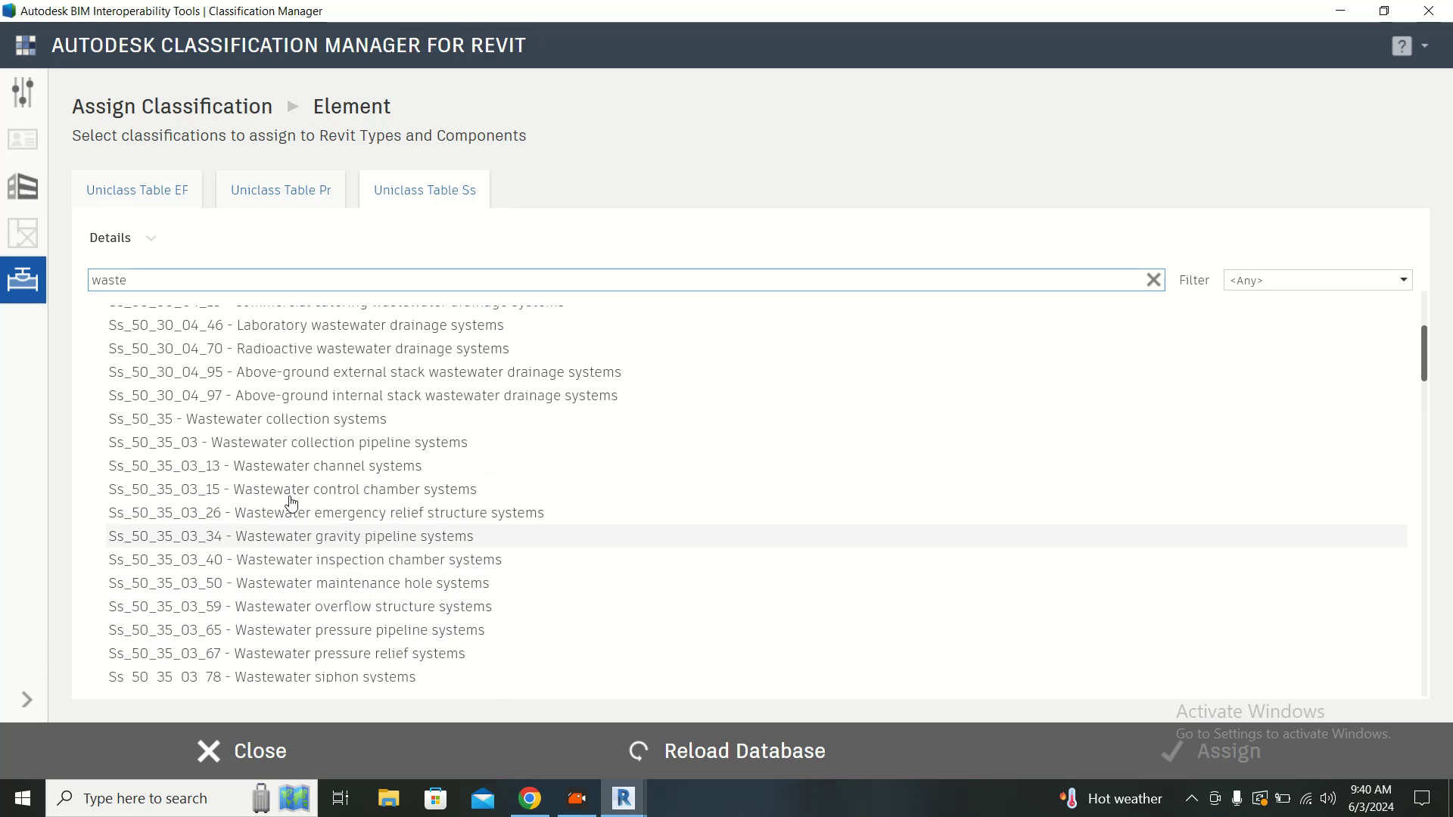
pyautogui.click(367, 455)
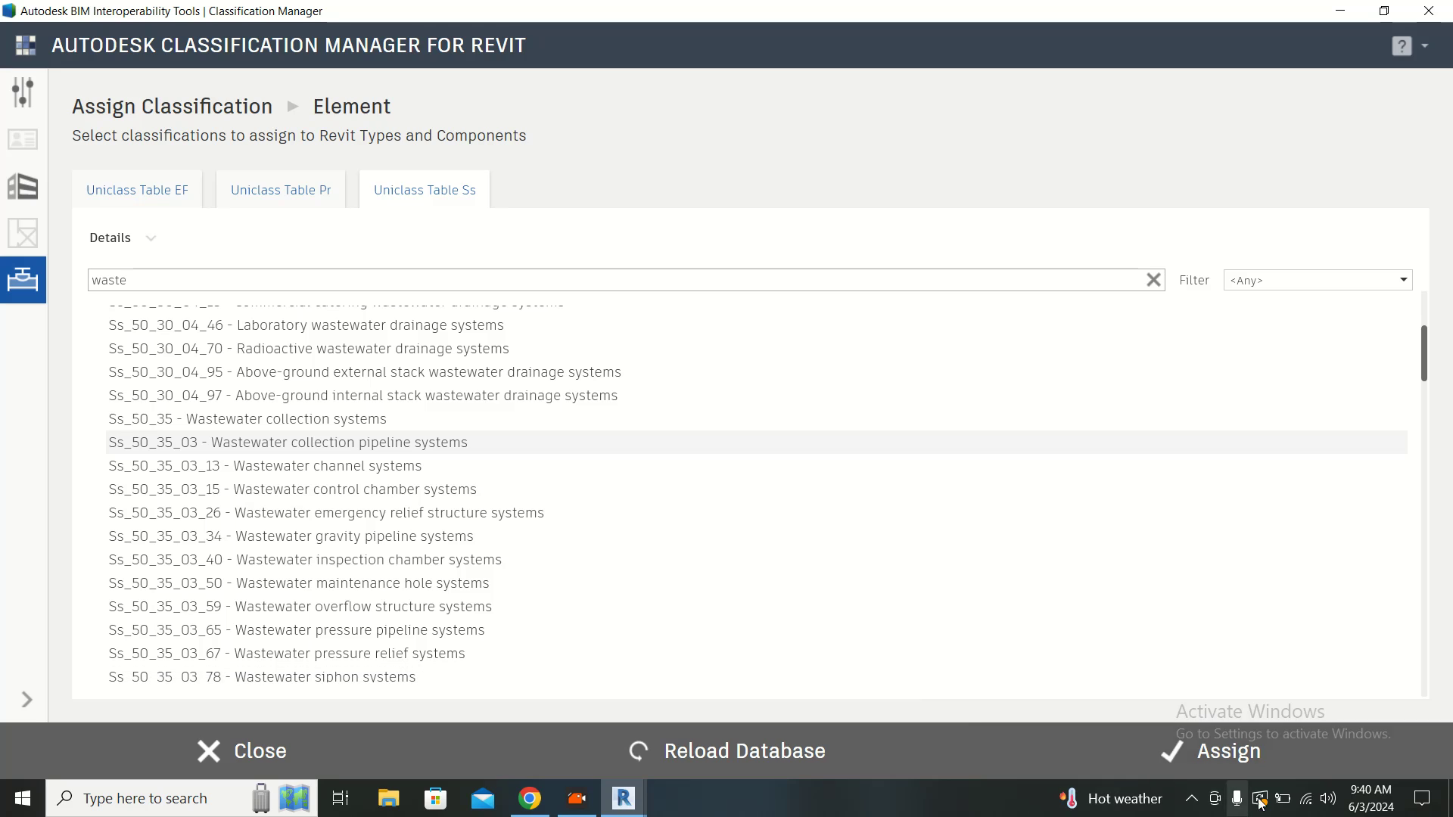
pyautogui.click(1241, 755)
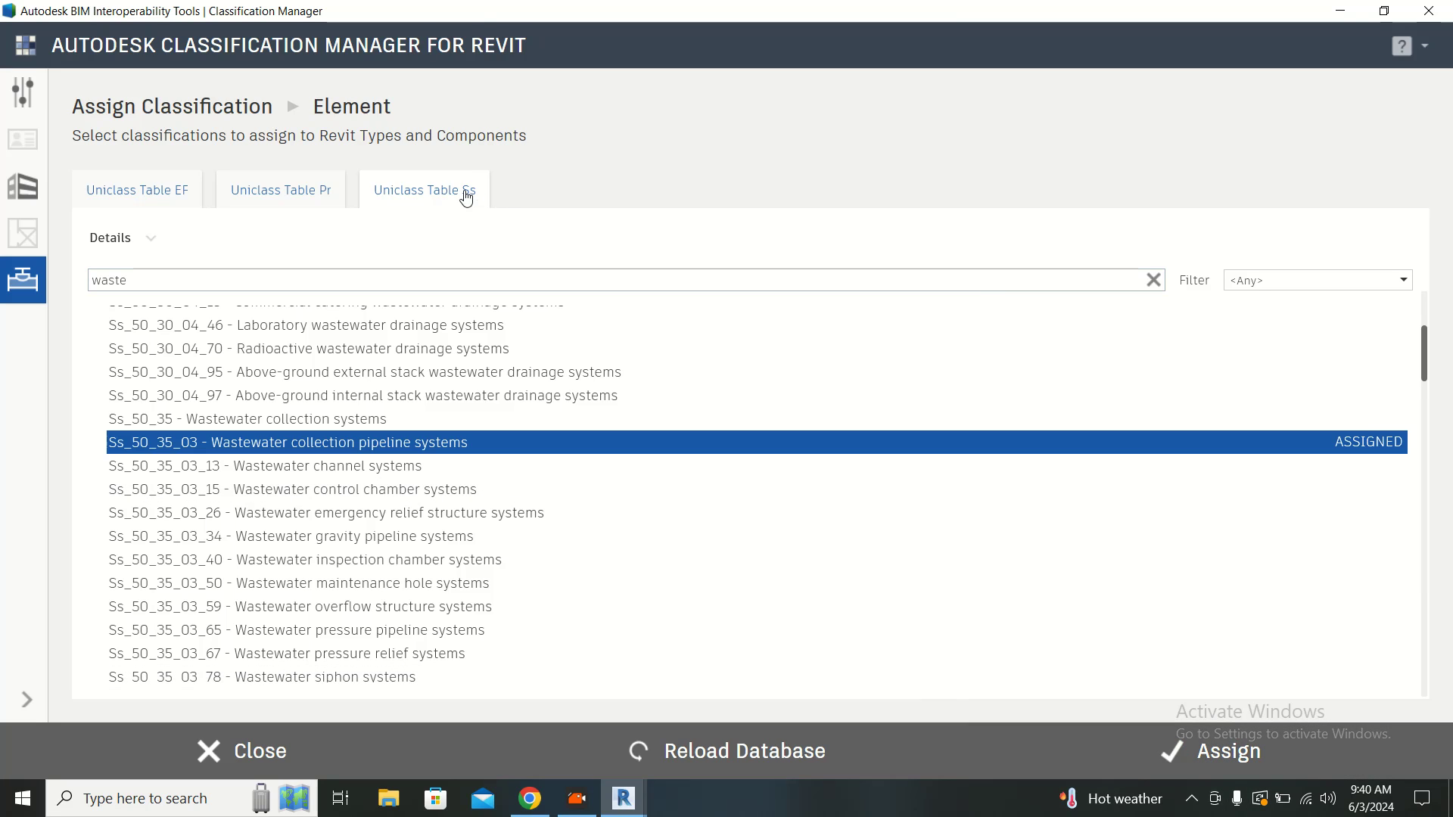
# - Search the Uniclass EF table for "mech", assign EF_50_30_52 - Mechanical above-ground drainage, and close the Classification Manager
pyautogui.click(157, 198)
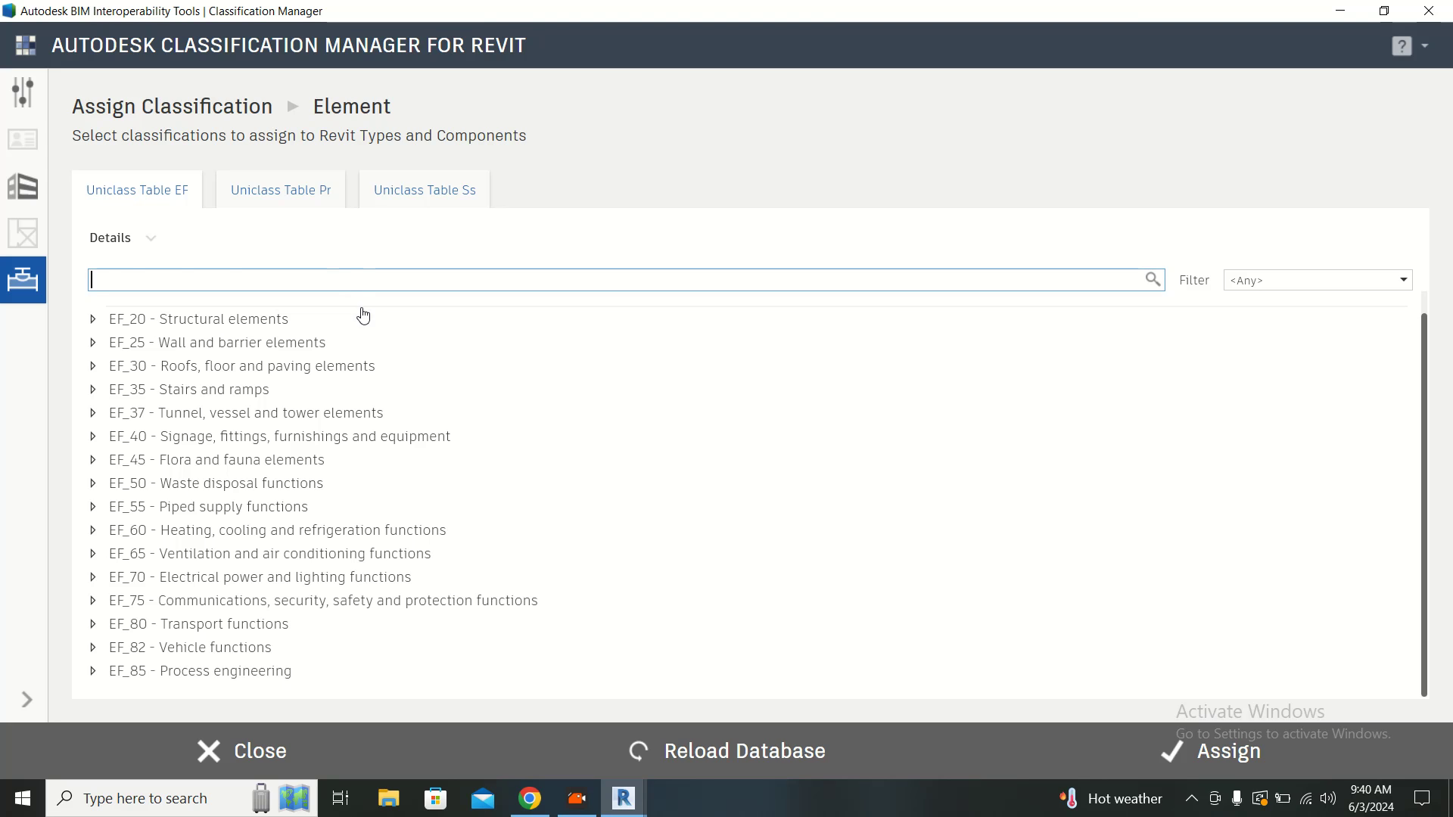
pyautogui.write('mech')
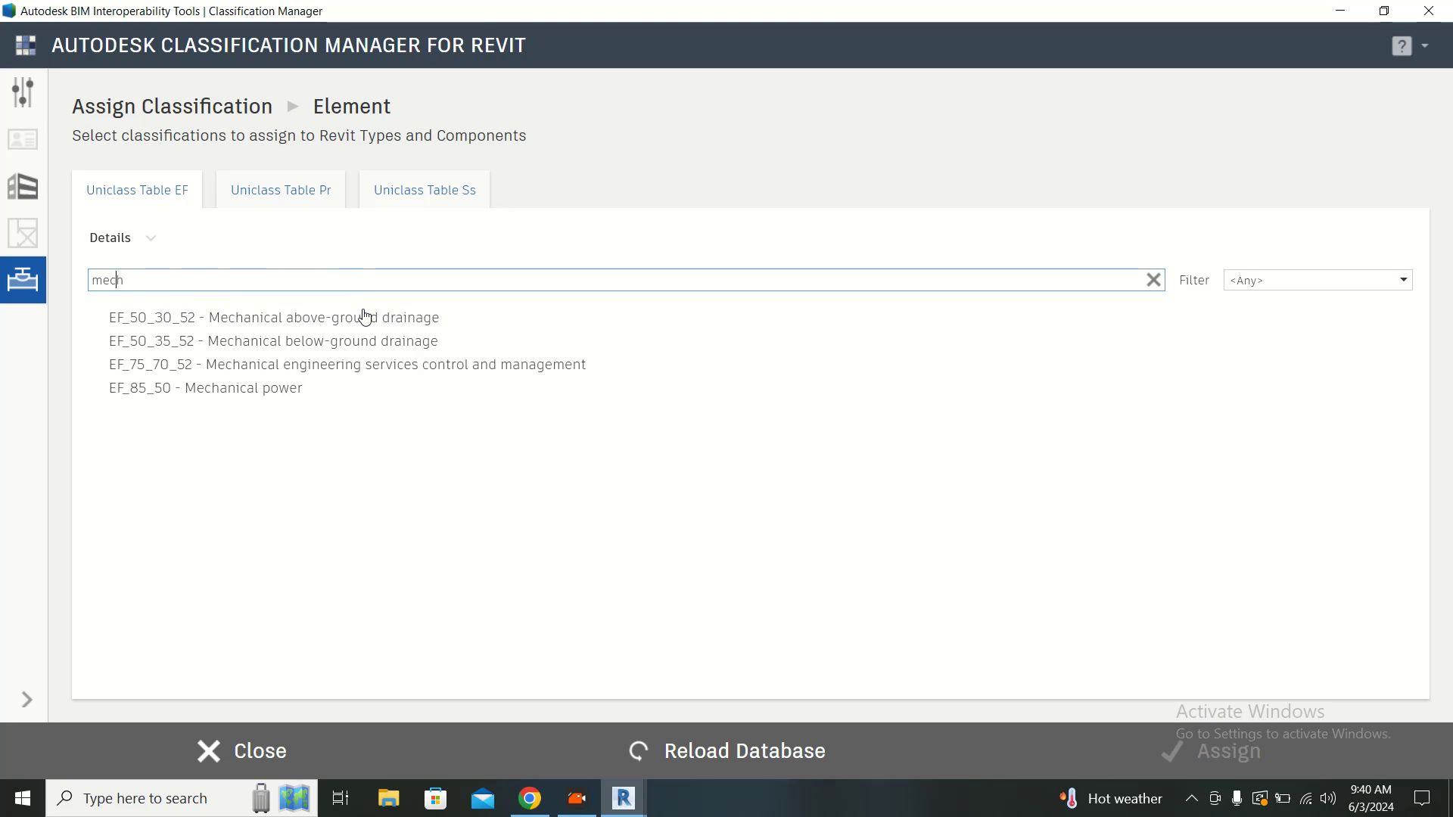
pyautogui.click(318, 325)
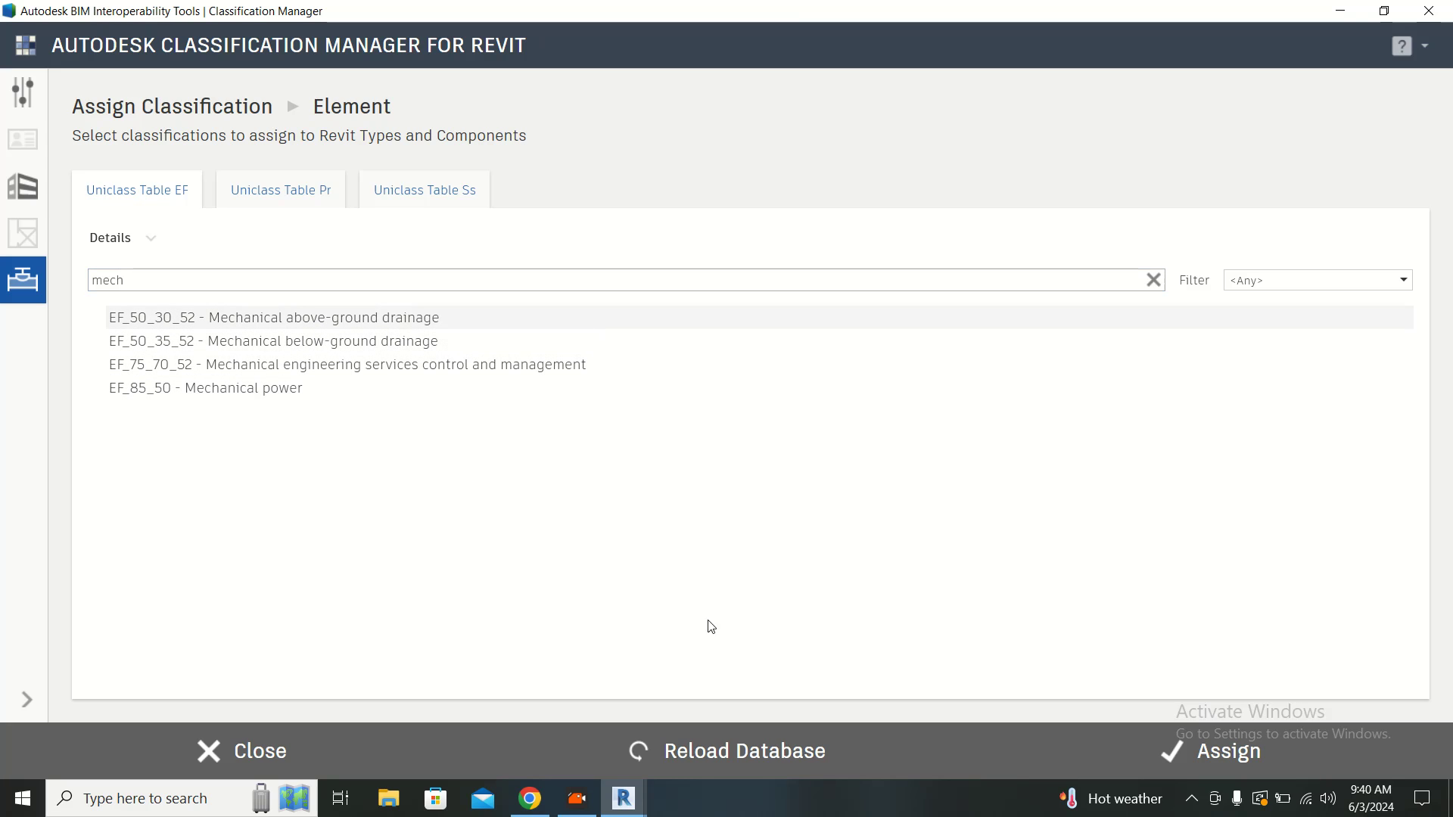
pyautogui.click(1255, 764)
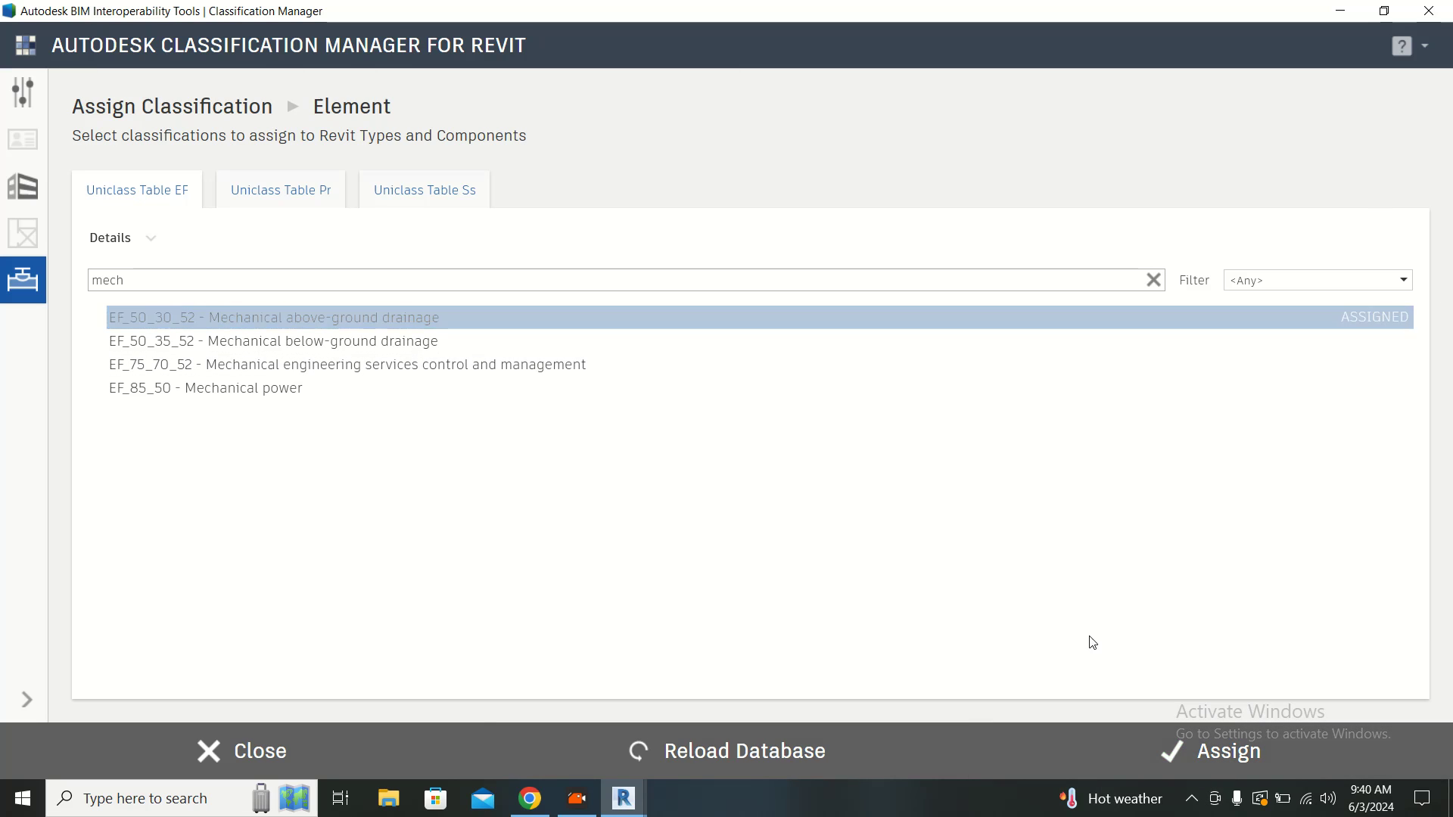
pyautogui.click(274, 749)
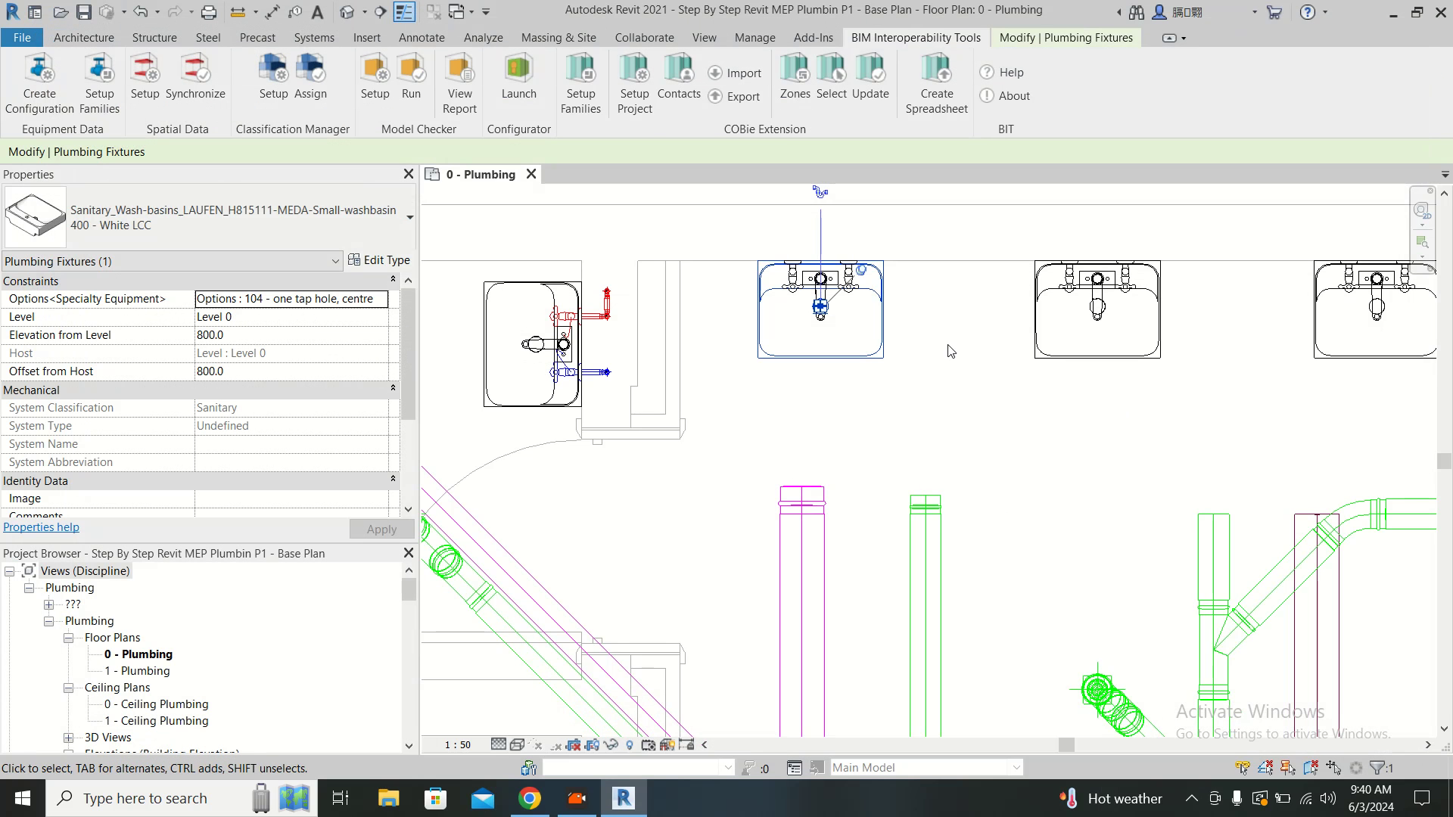
# - Check the Uniclass Ss, EF and Pr numbers and descriptions in the selected washbasin's type properties
pyautogui.click(378, 261)
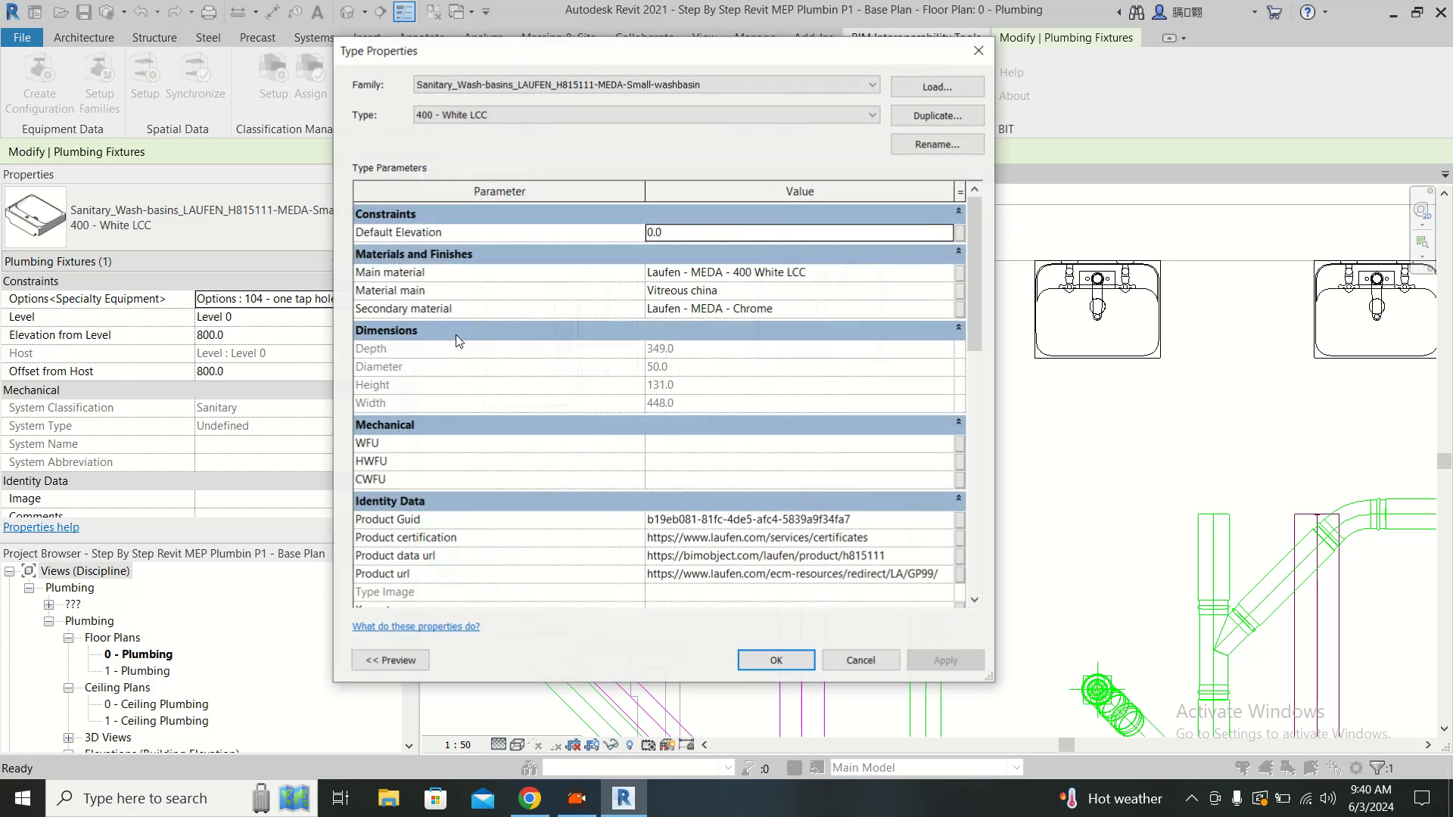
pyautogui.scroll(-10, 528, 415)
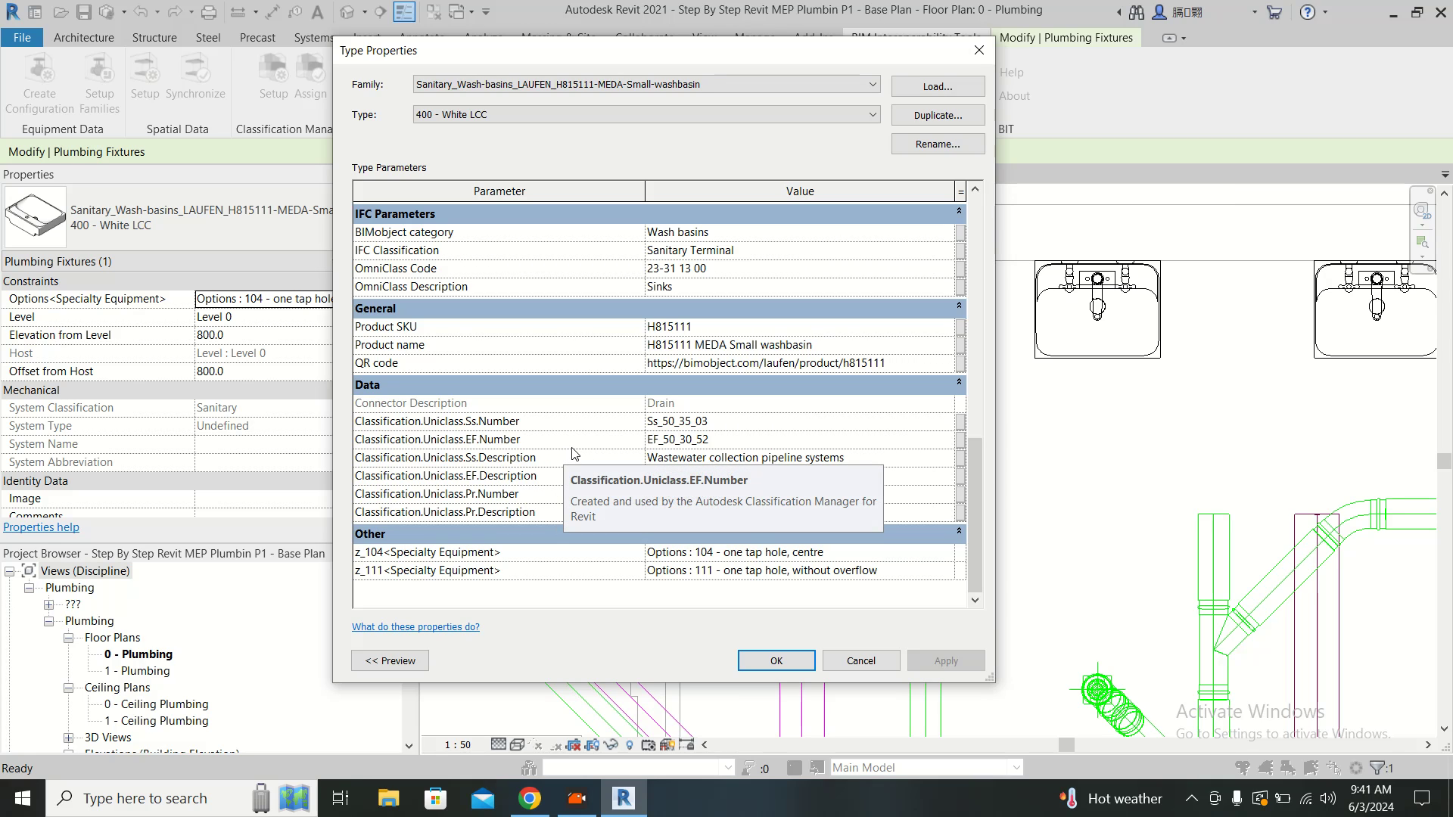
pyautogui.moveTo(979, 474)
pyautogui.mouseDown()
pyautogui.moveTo(978, 211)
pyautogui.moveTo(977, 462)
pyautogui.mouseUp()
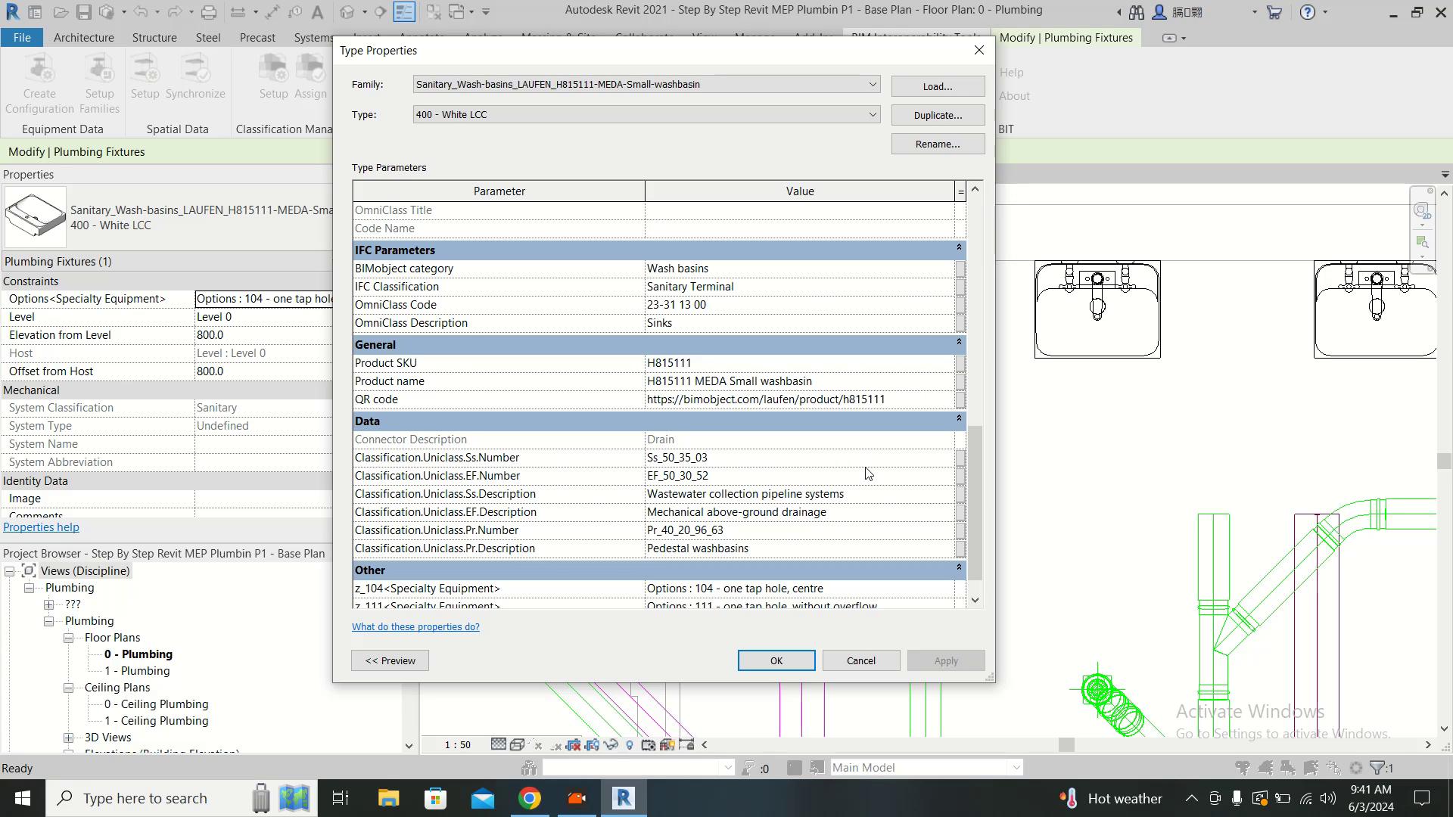
pyautogui.moveTo(968, 473)
pyautogui.mouseDown()
pyautogui.moveTo(992, 244)
pyautogui.moveTo(974, 489)
pyautogui.mouseUp()
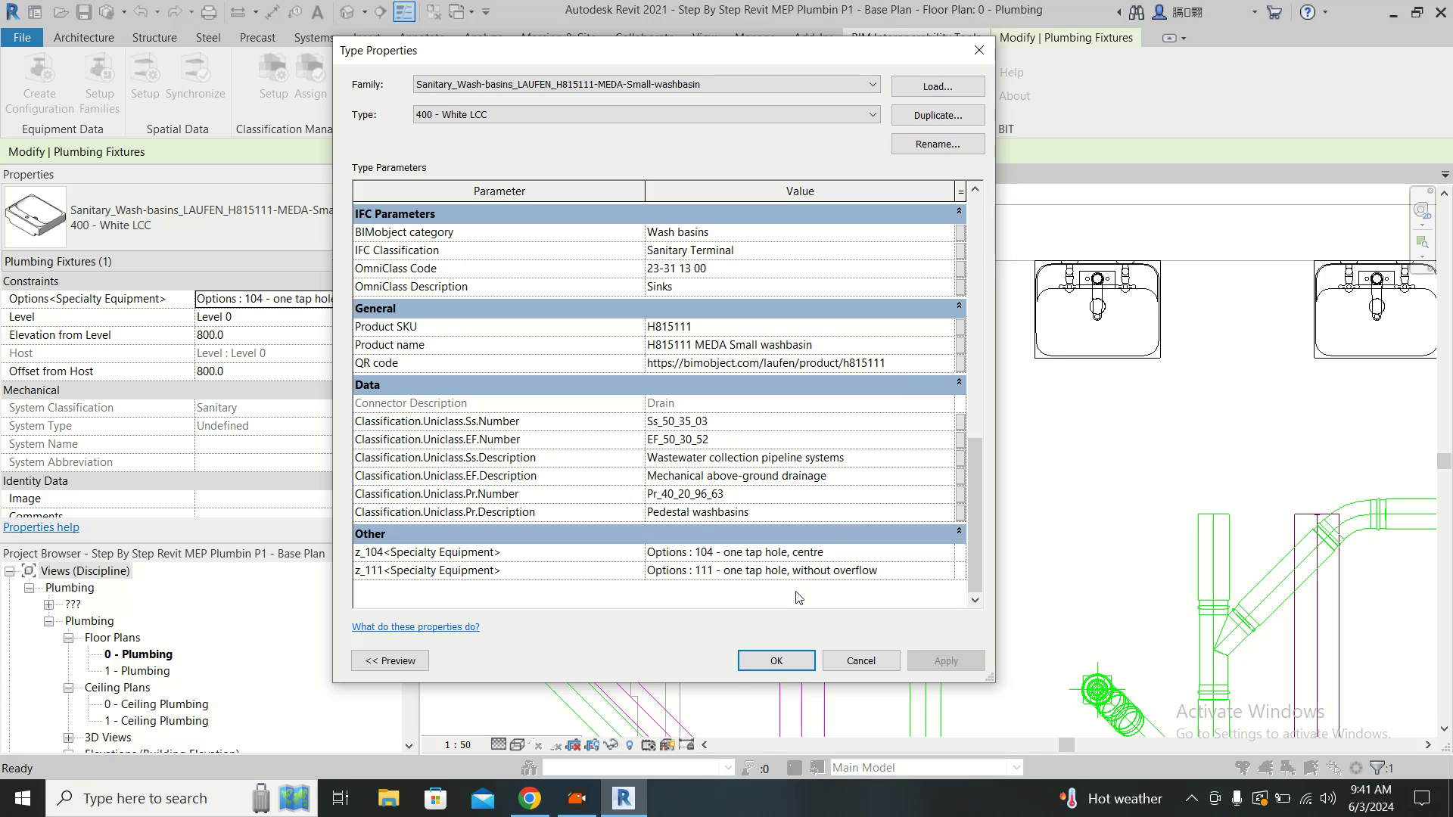
pyautogui.click(774, 661)
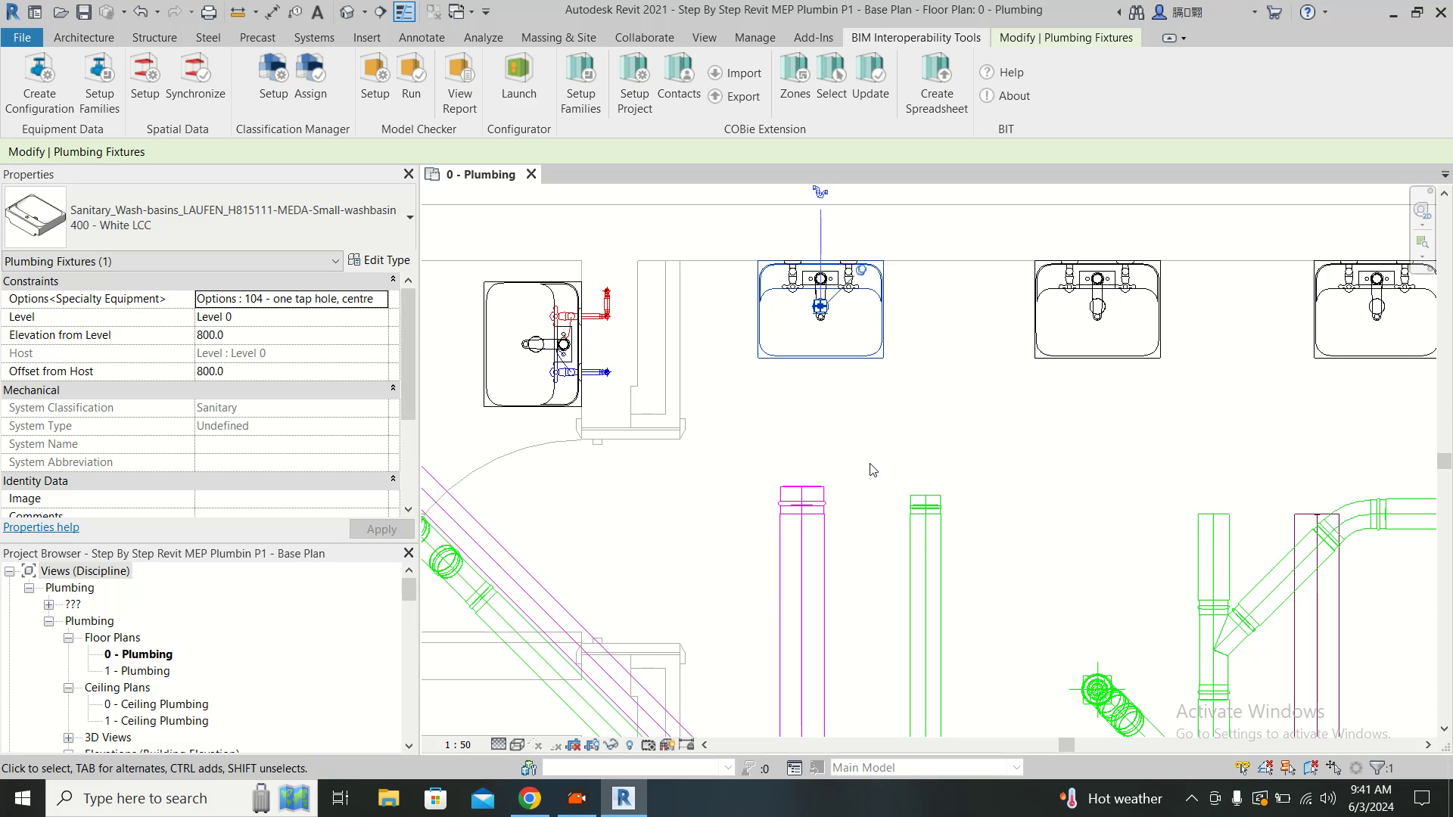
pyautogui.scroll(-4, 870, 469)
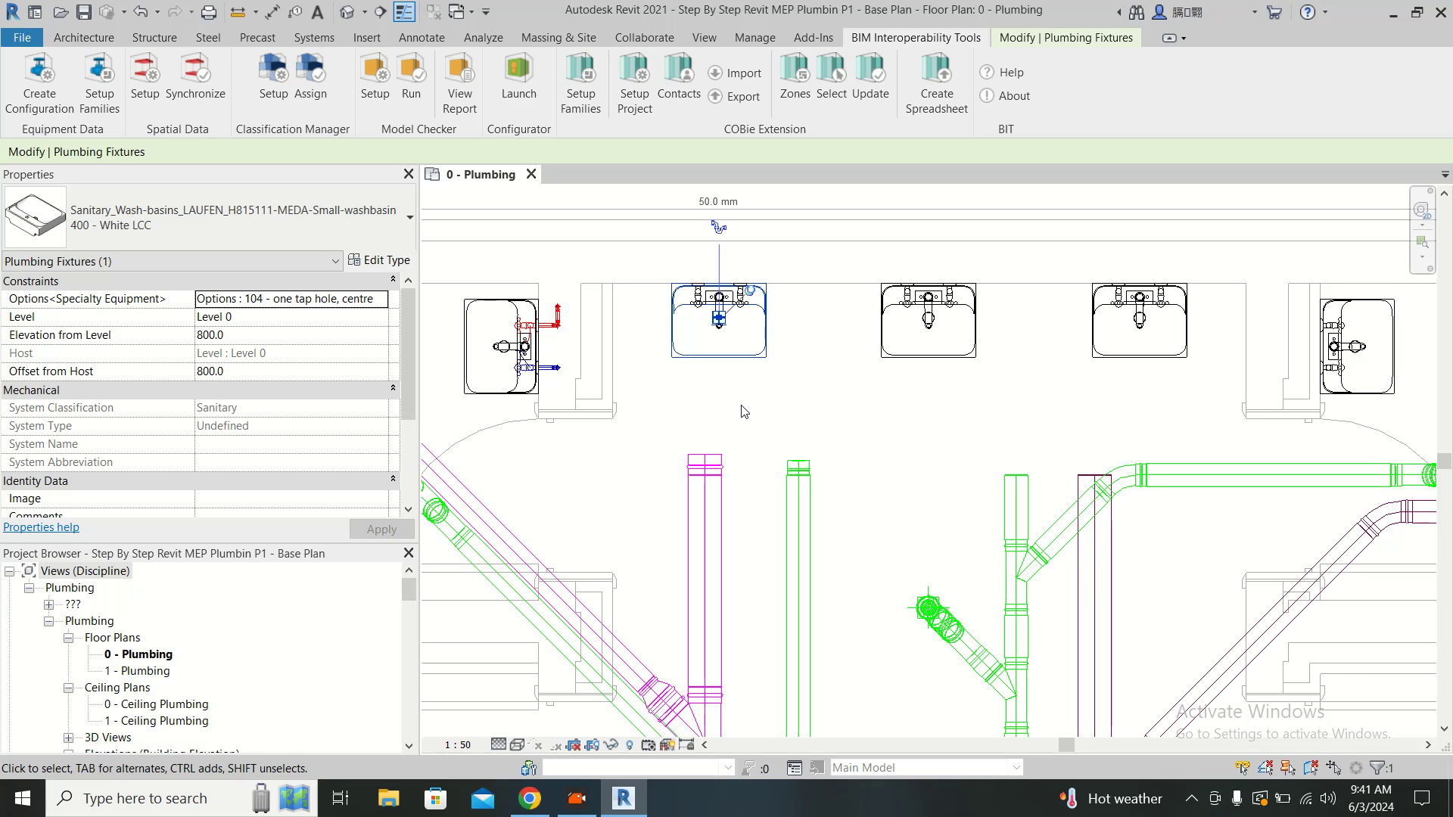
pyautogui.scroll(3, 764, 416)
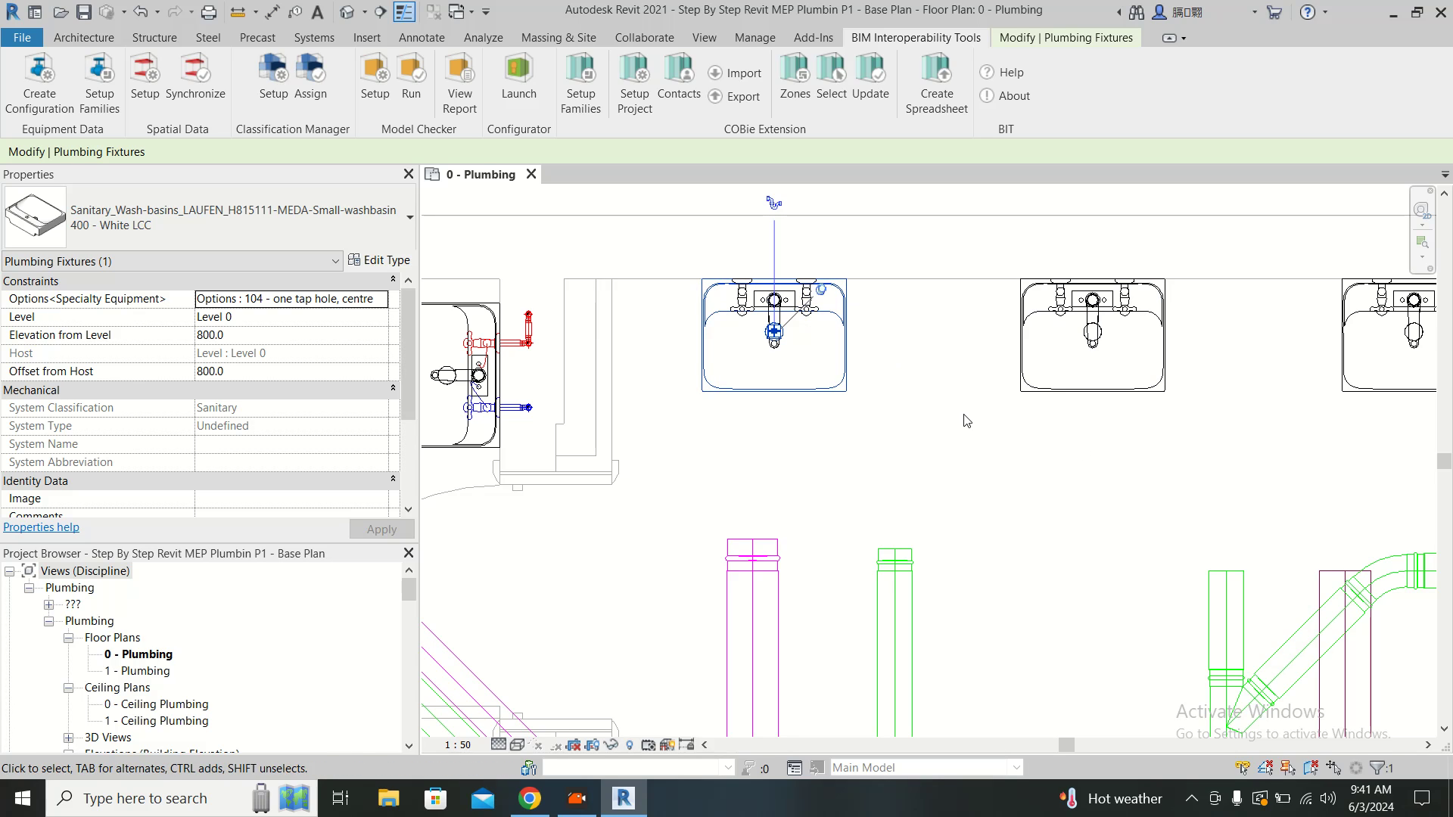
pyautogui.moveTo(1057, 447); pyautogui.dragTo(1034, 431, button='middle')
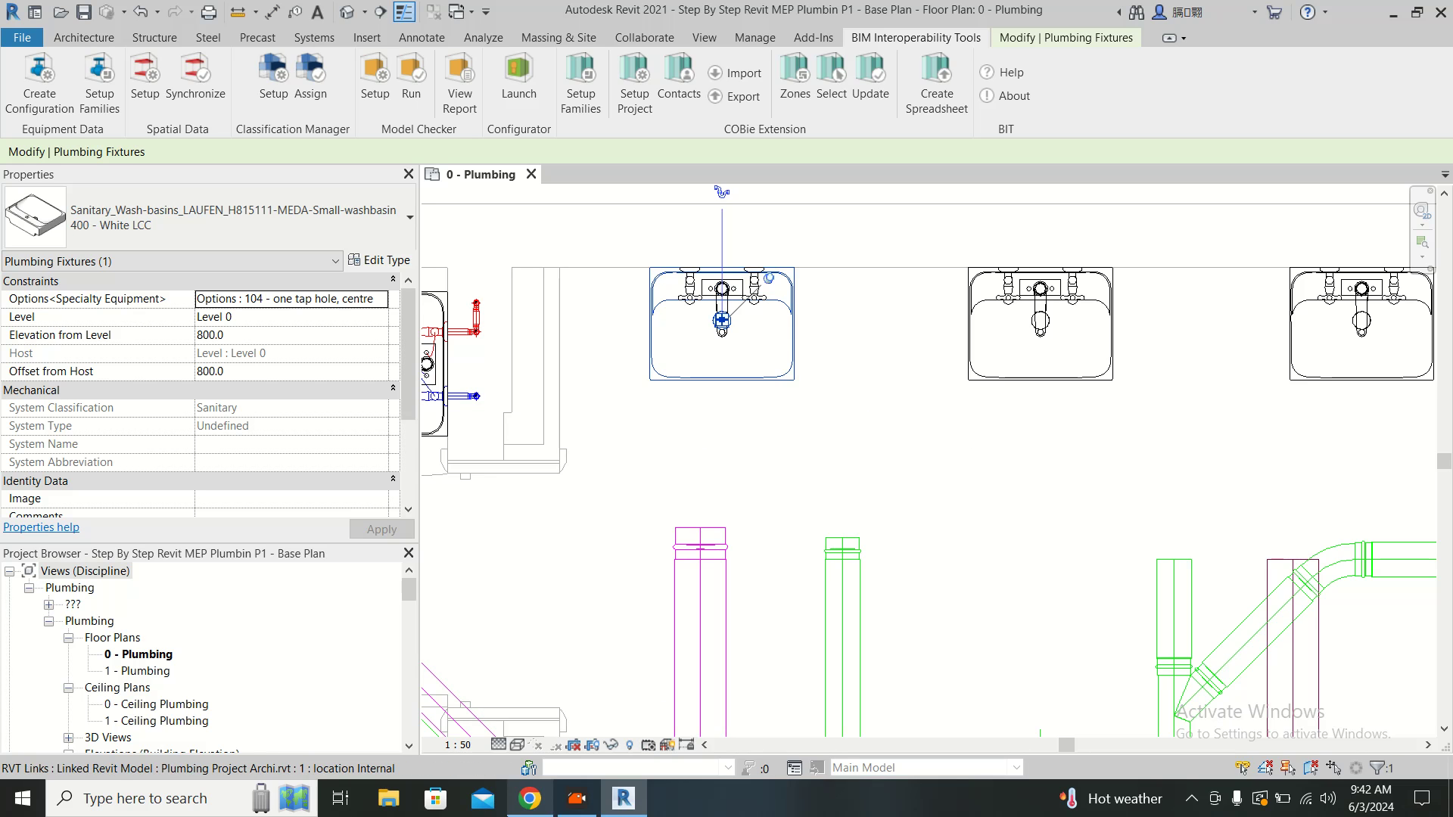
# - Switch to Chrome to review the classification tables on uniclass.thenbs.com, and return to Revit
pyautogui.click(530, 799)
pyautogui.scroll(-2, 626, 295)
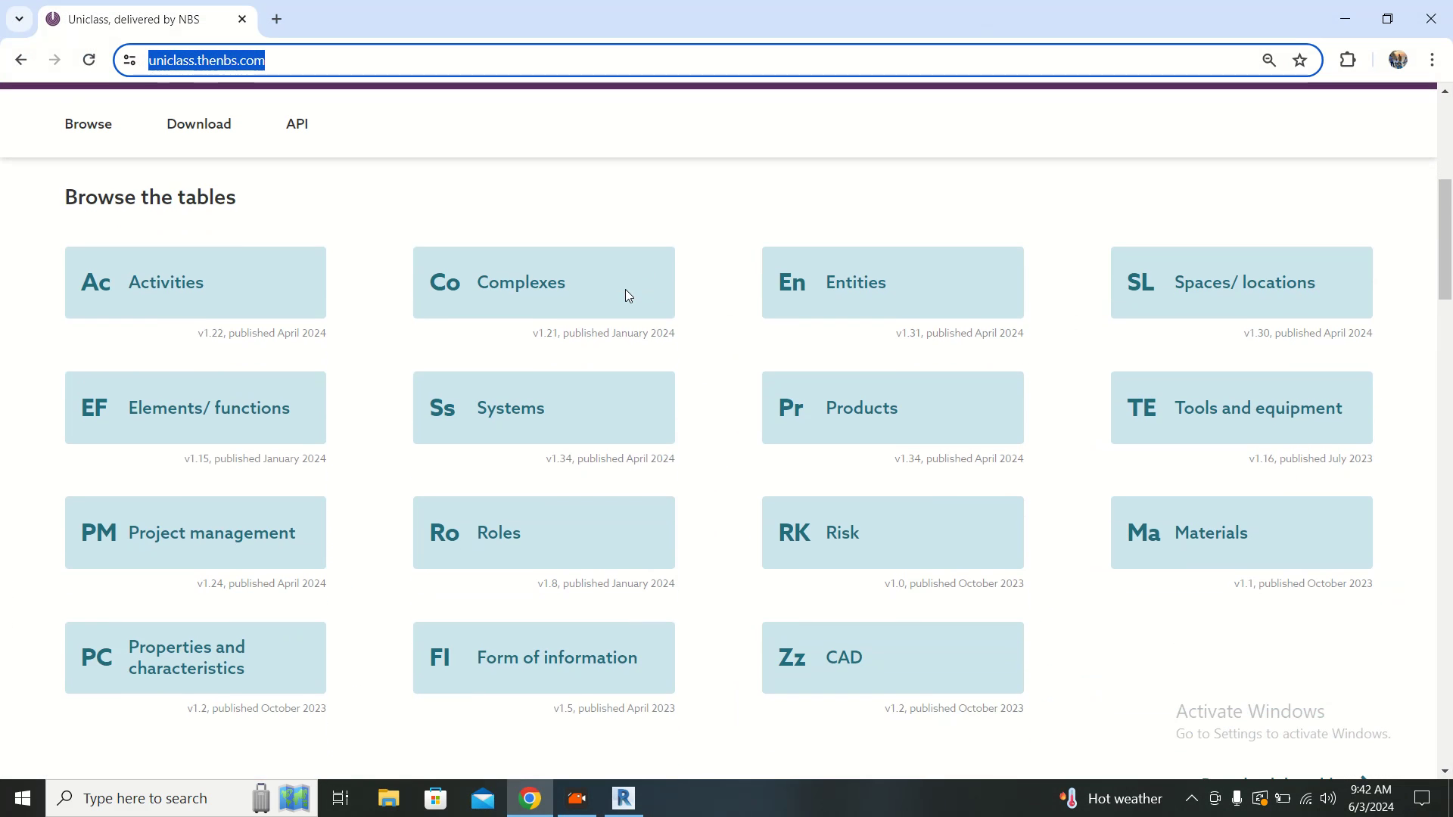
pyautogui.scroll(-2, 628, 293)
pyautogui.scroll(3, 764, 333)
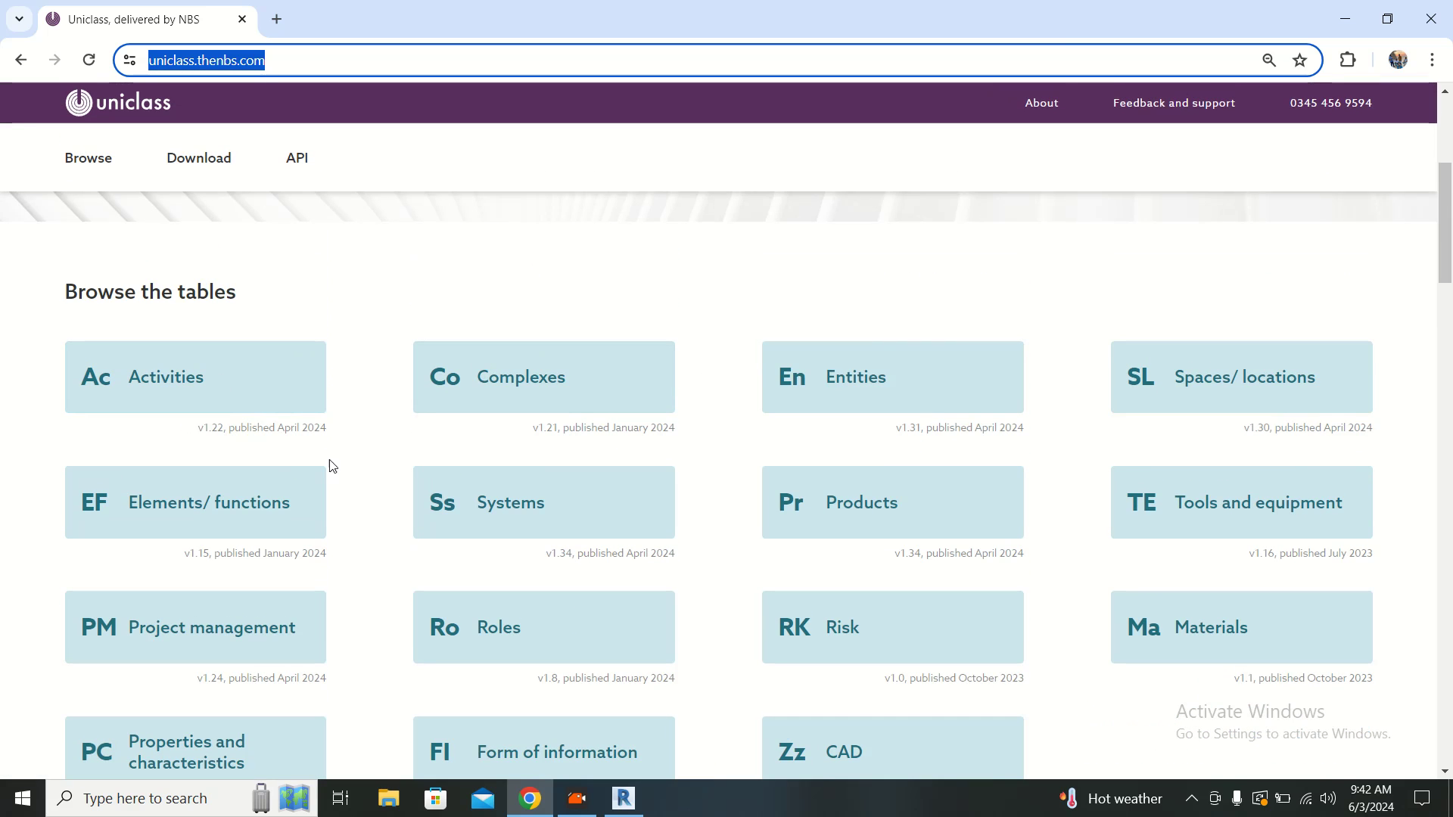
pyautogui.click(1342, 21)
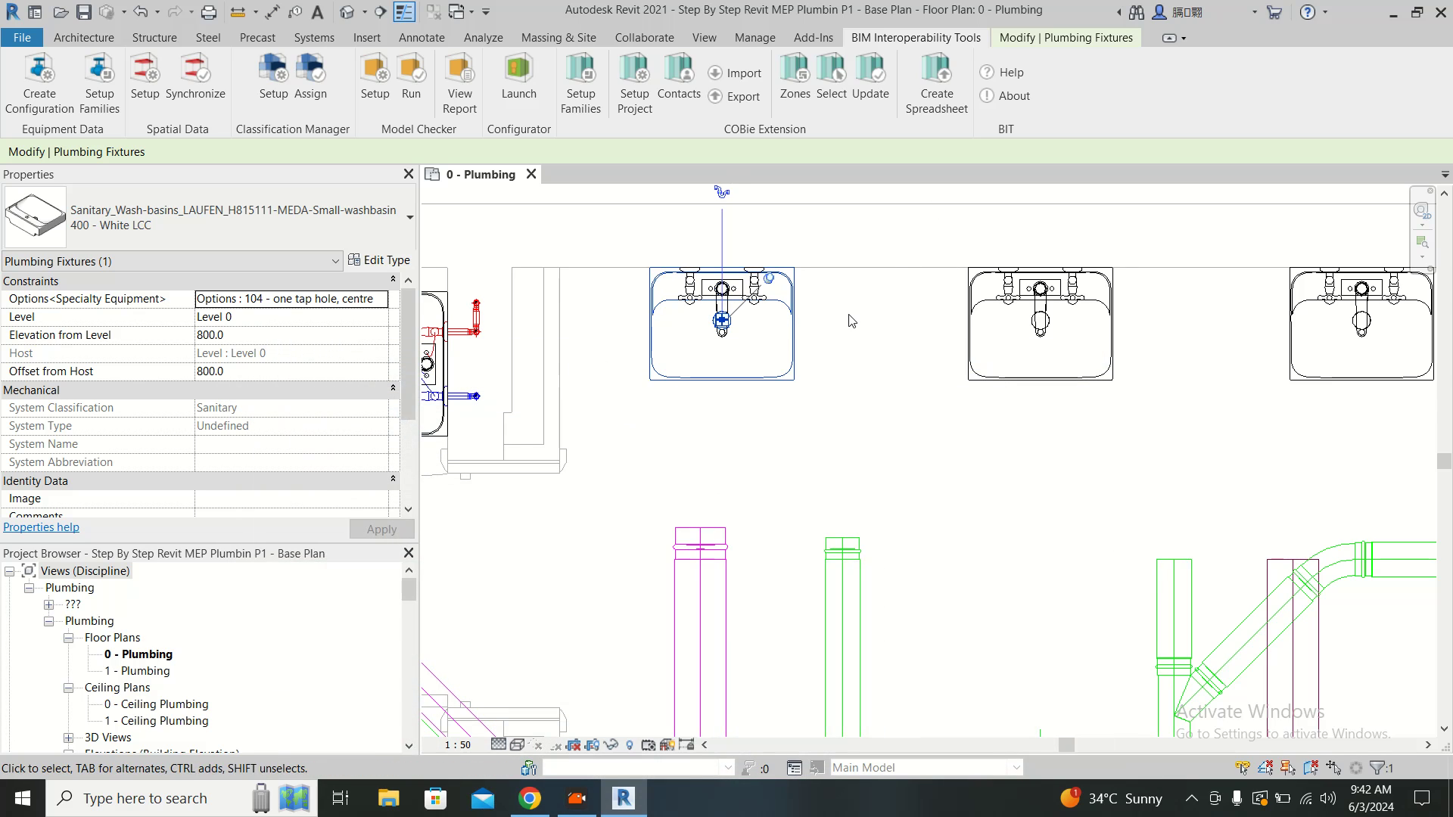
# - Inspect the Classification.Uniclass.Ss.Number value in the washbasin's type properties and close them without changes
pyautogui.click(378, 261)
pyautogui.scroll(-12, 832, 443)
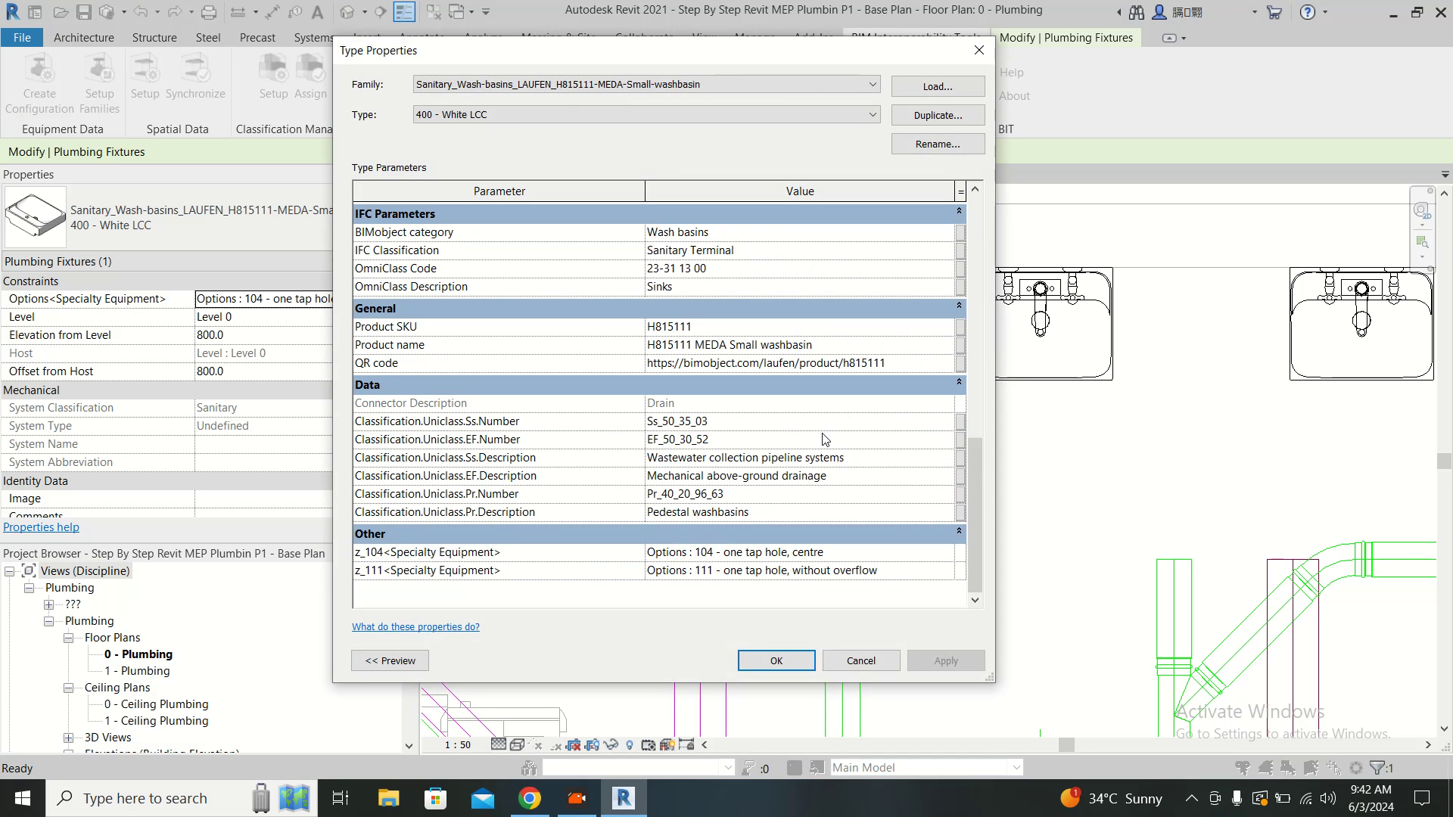
pyautogui.click(729, 421)
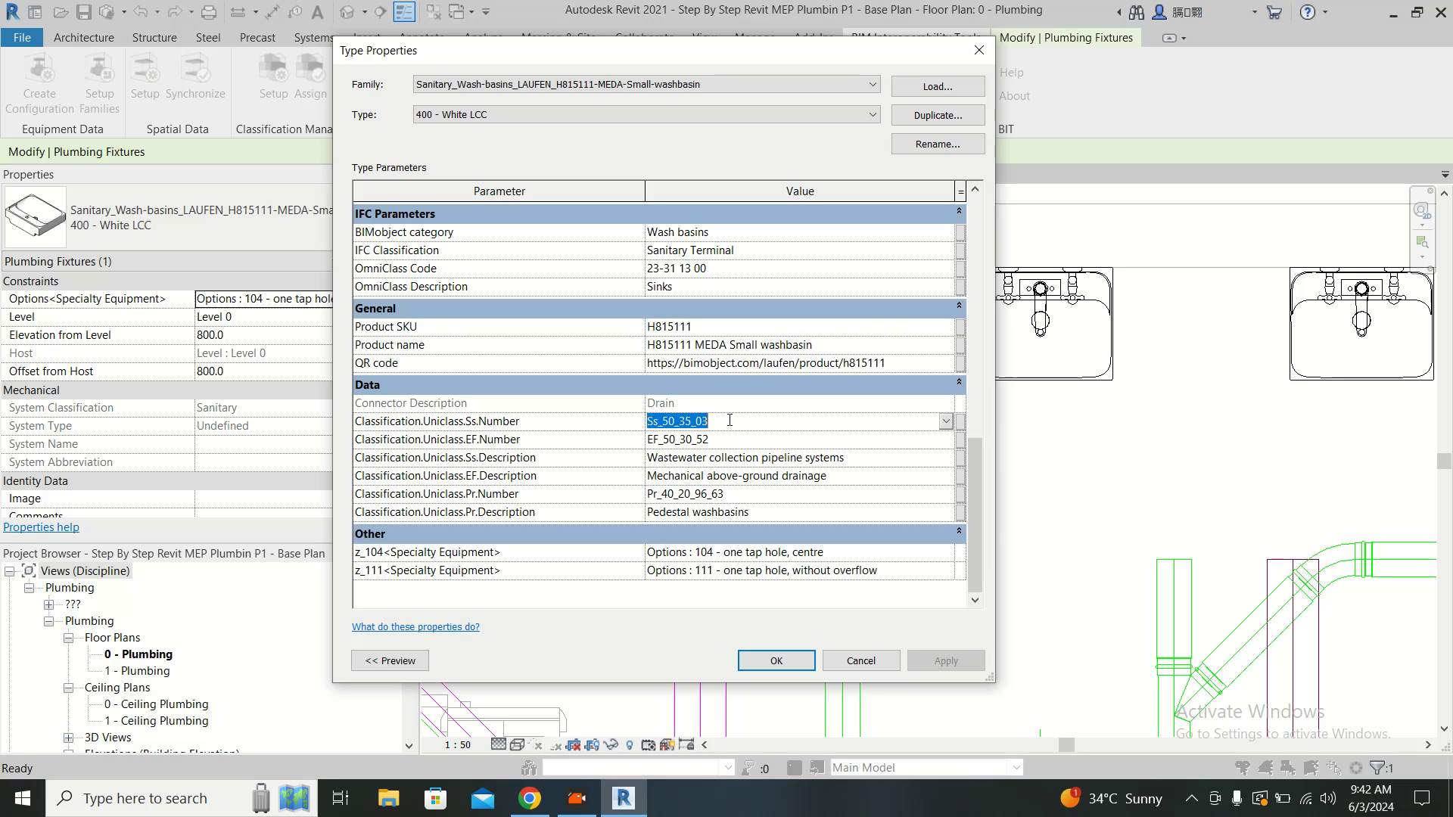
pyautogui.click(734, 421)
pyautogui.doubleClick(746, 419)
pyautogui.click(979, 50)
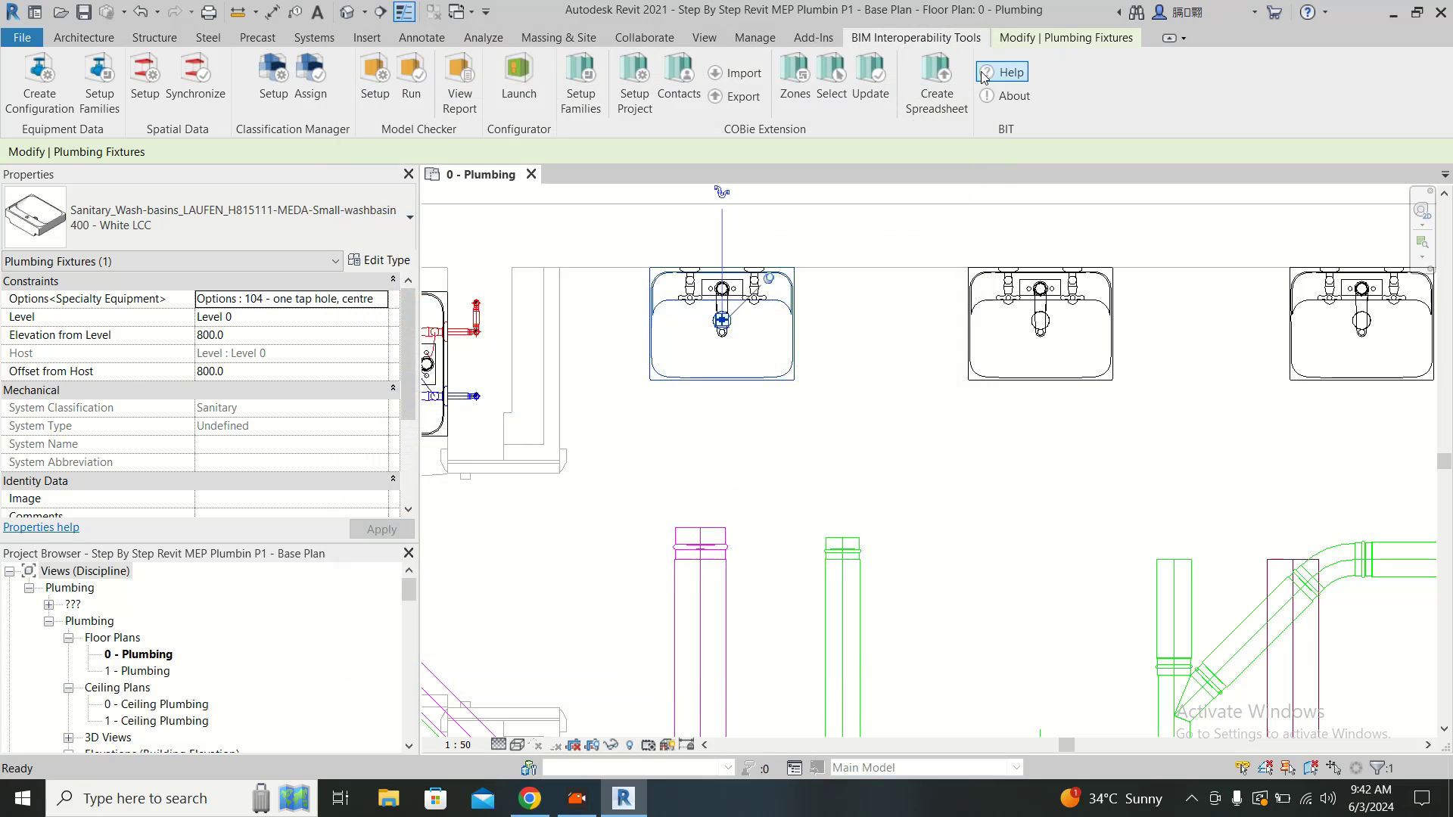
# - Start a new schedule for the Multi-Category category
pyautogui.click(755, 38)
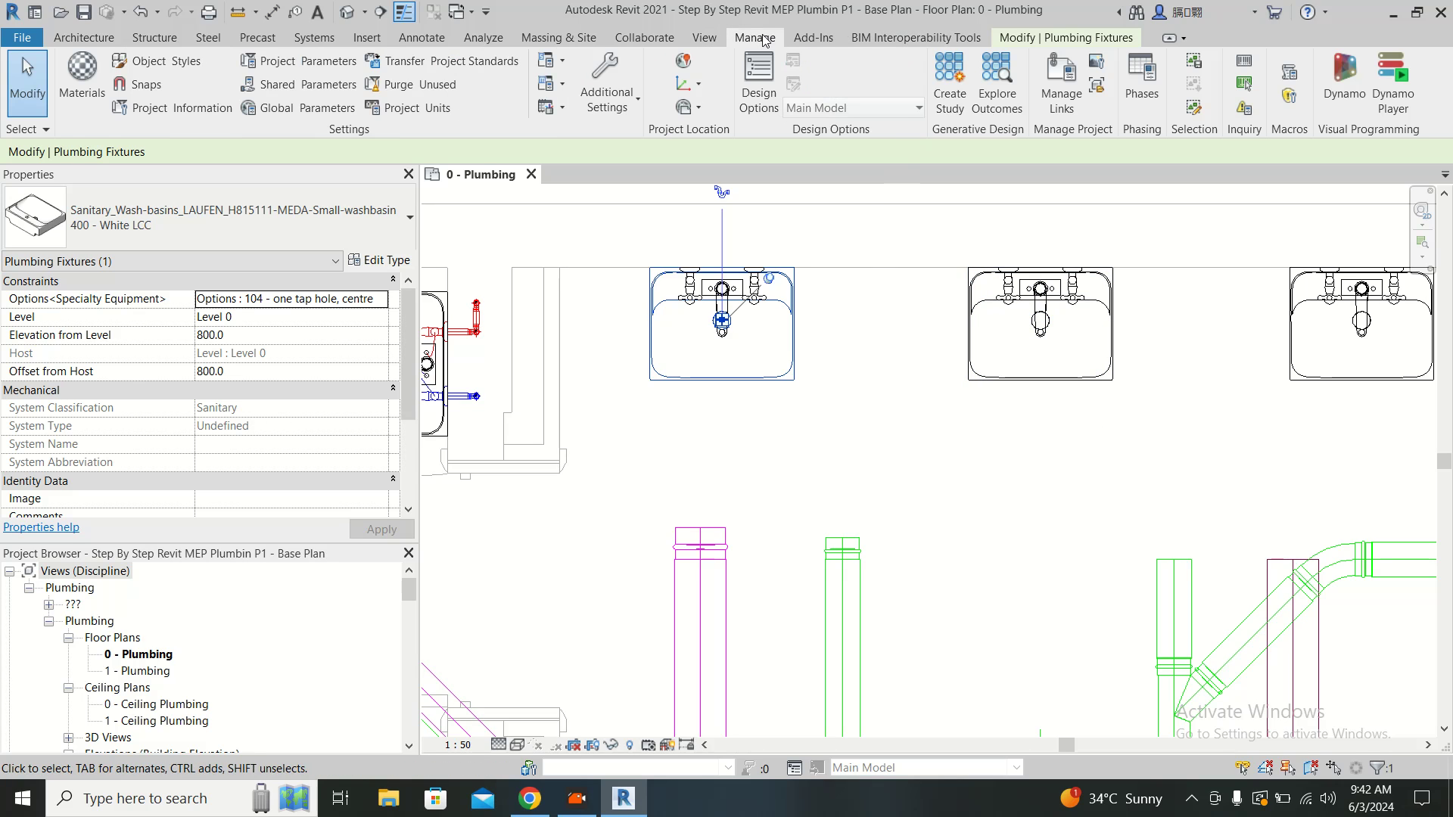
pyautogui.click(712, 42)
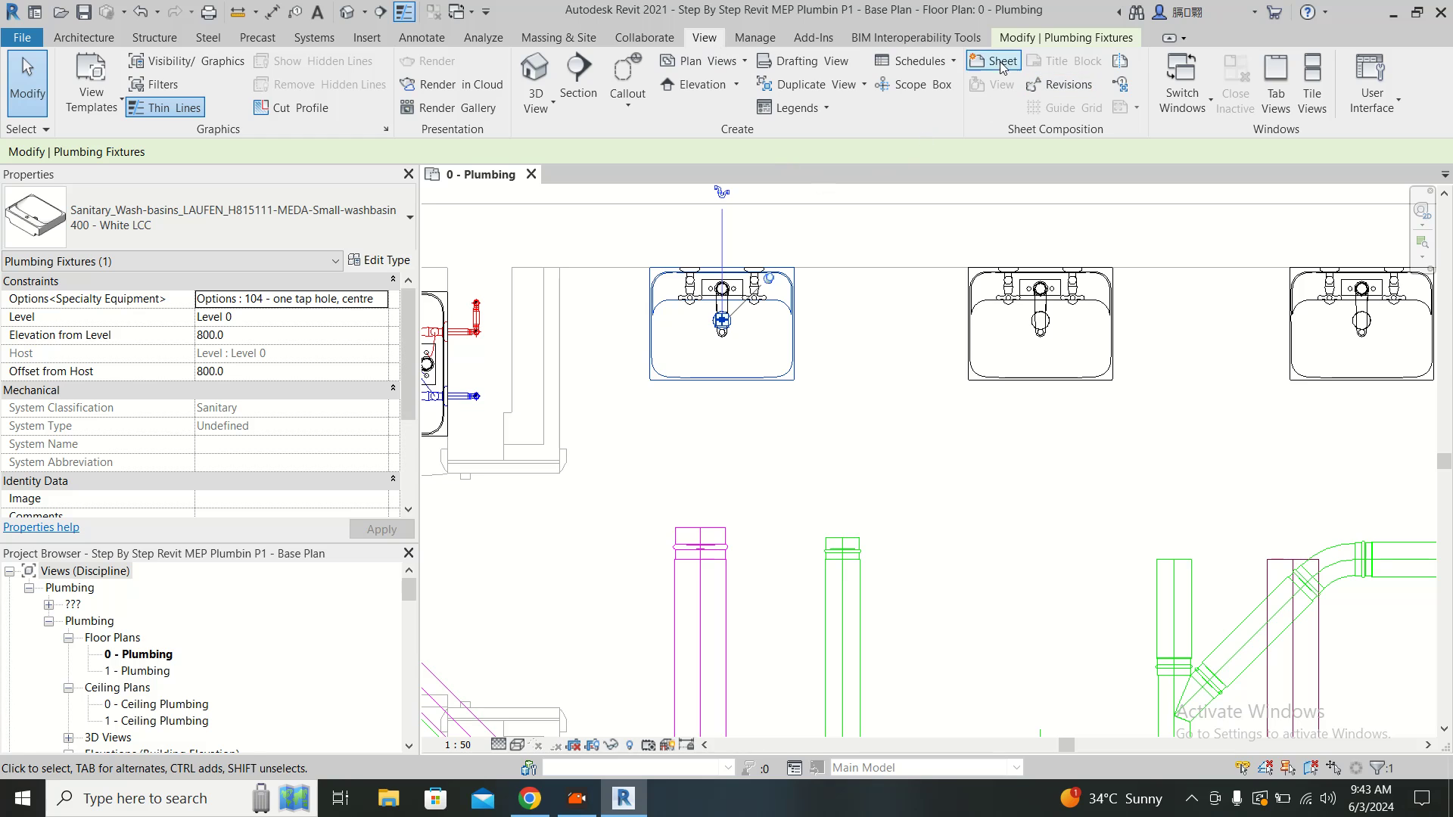
pyautogui.click(938, 63)
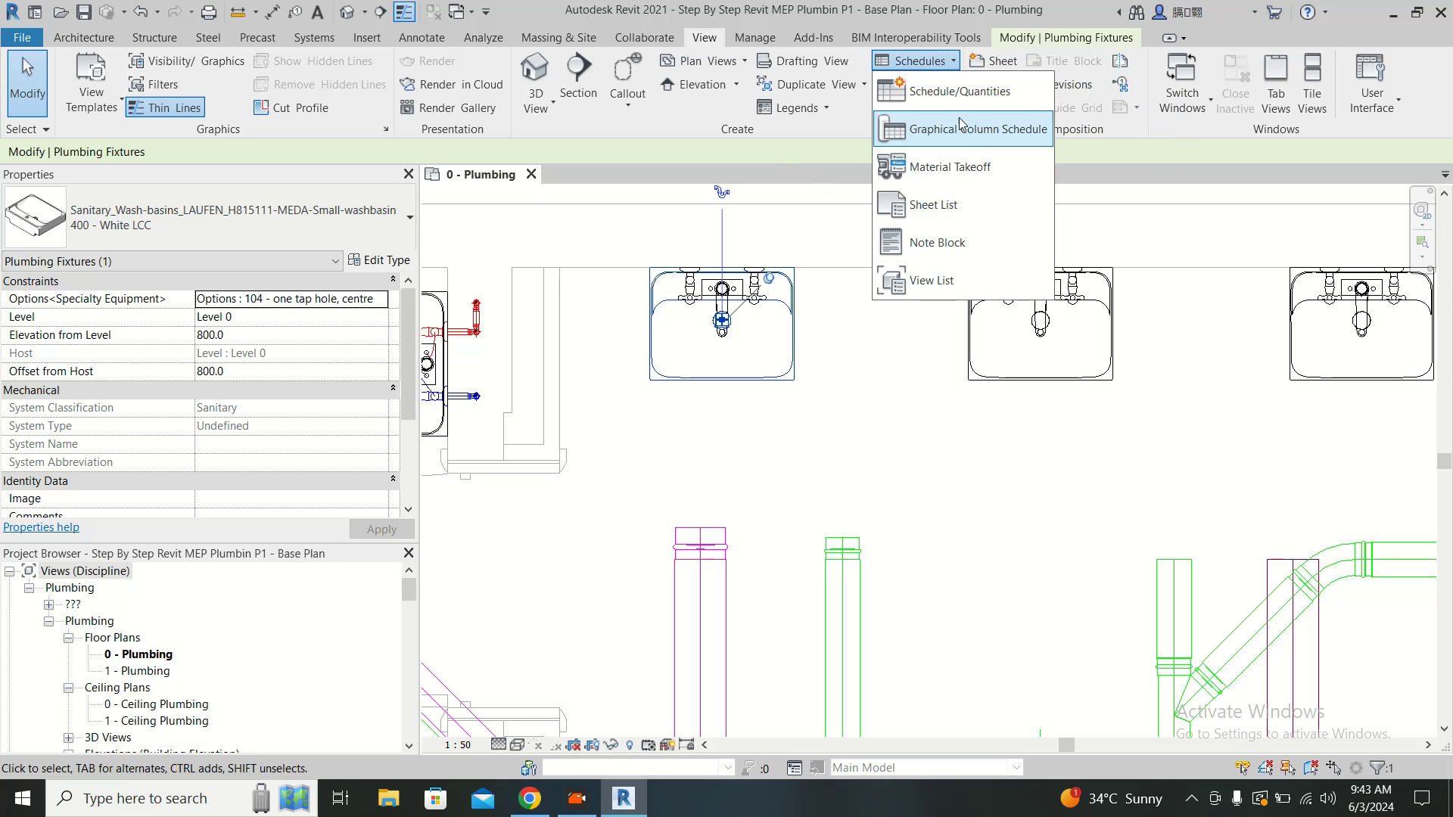
pyautogui.click(974, 93)
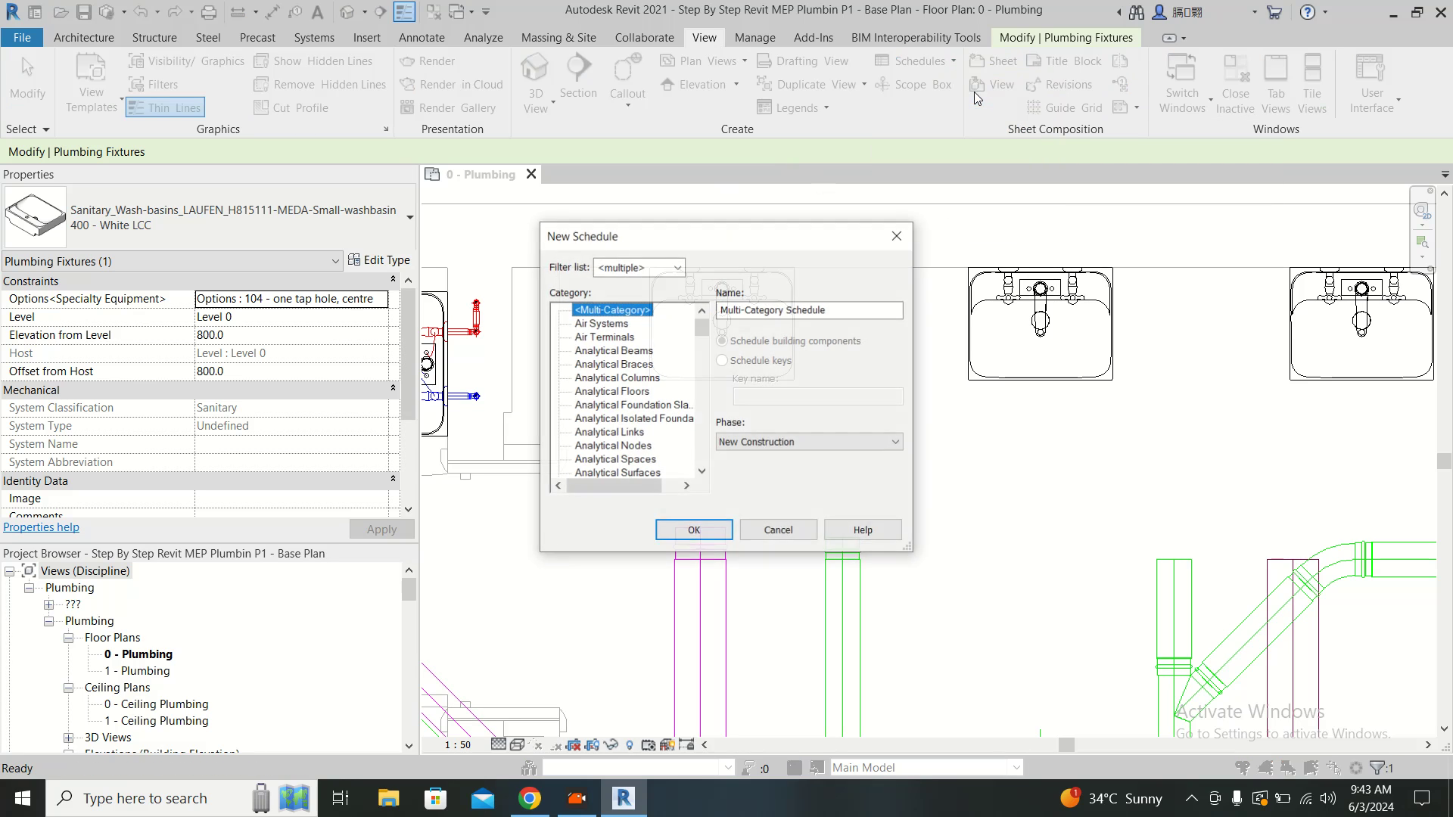
pyautogui.moveTo(751, 237); pyautogui.dragTo(588, 174)
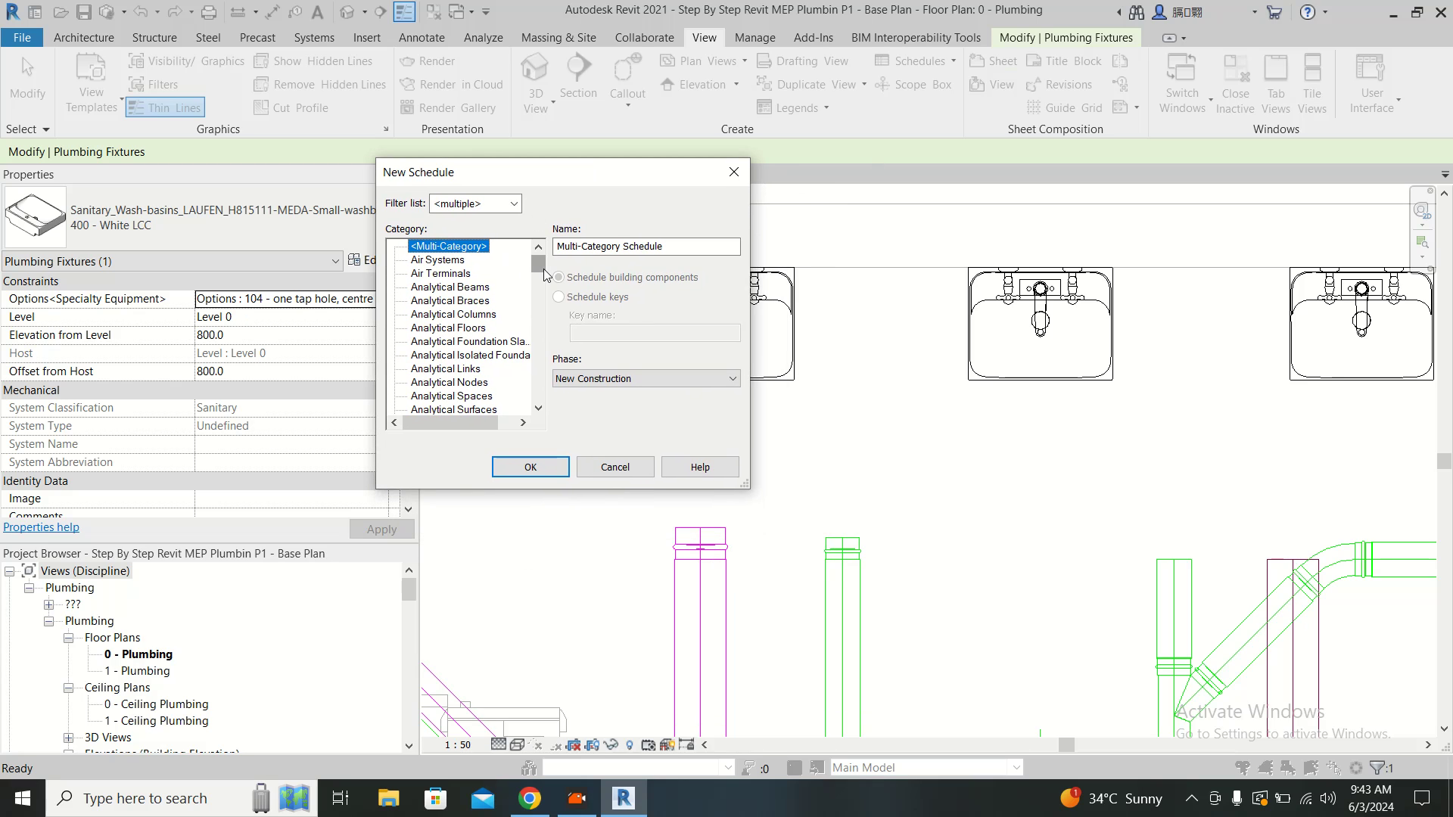
pyautogui.press('m')
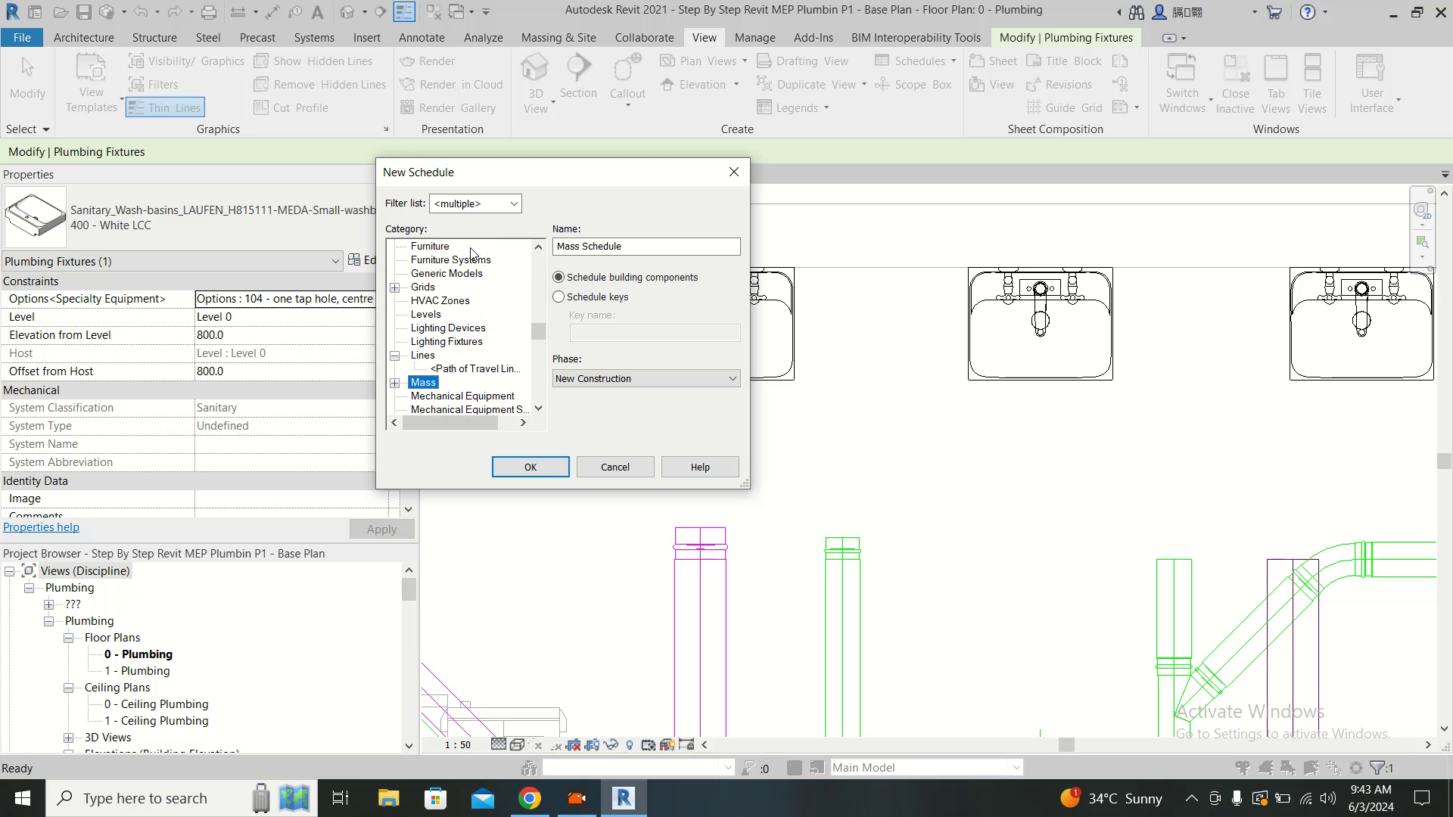
pyautogui.scroll(-2, 513, 292)
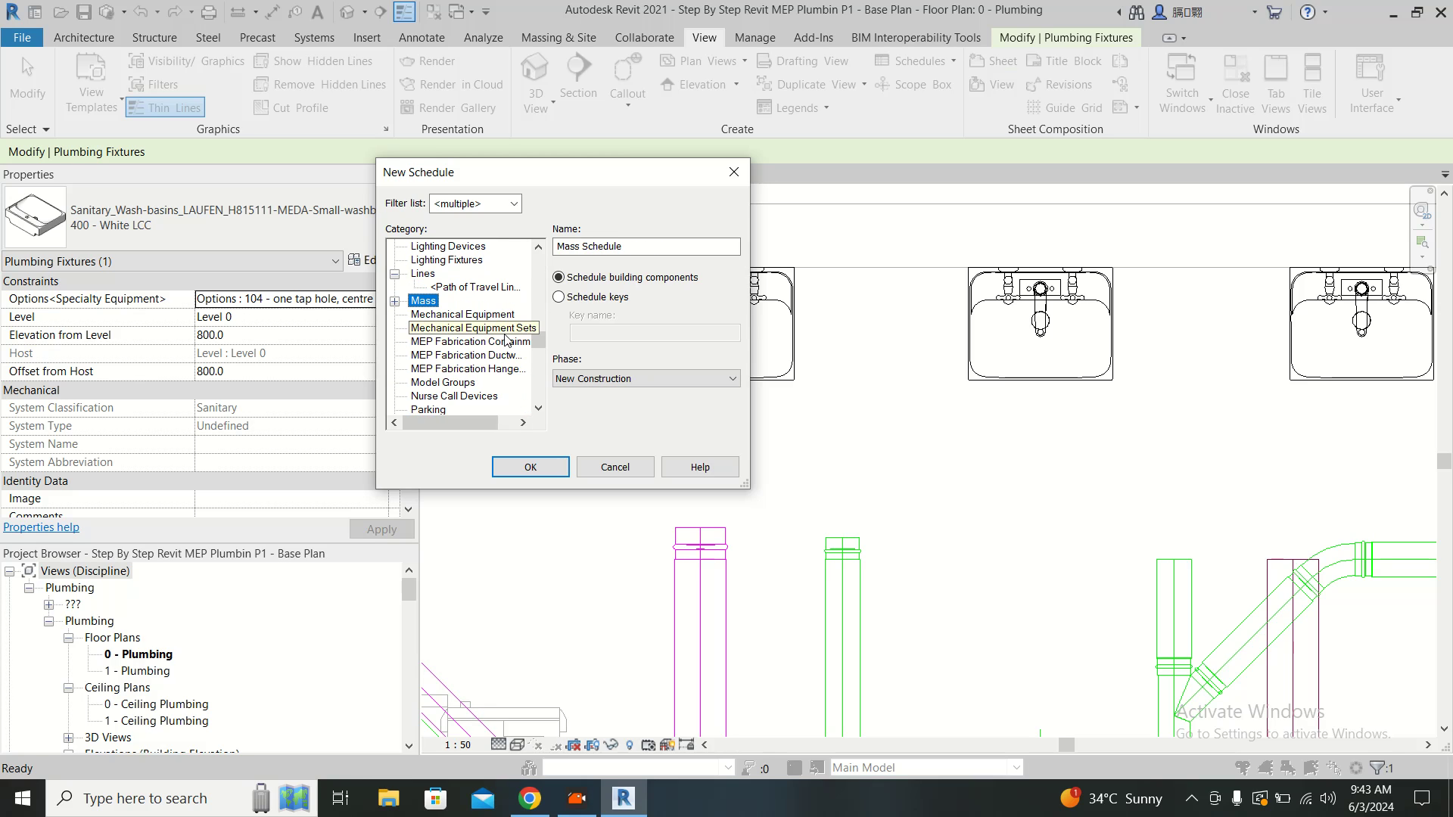
pyautogui.scroll(15, 506, 339)
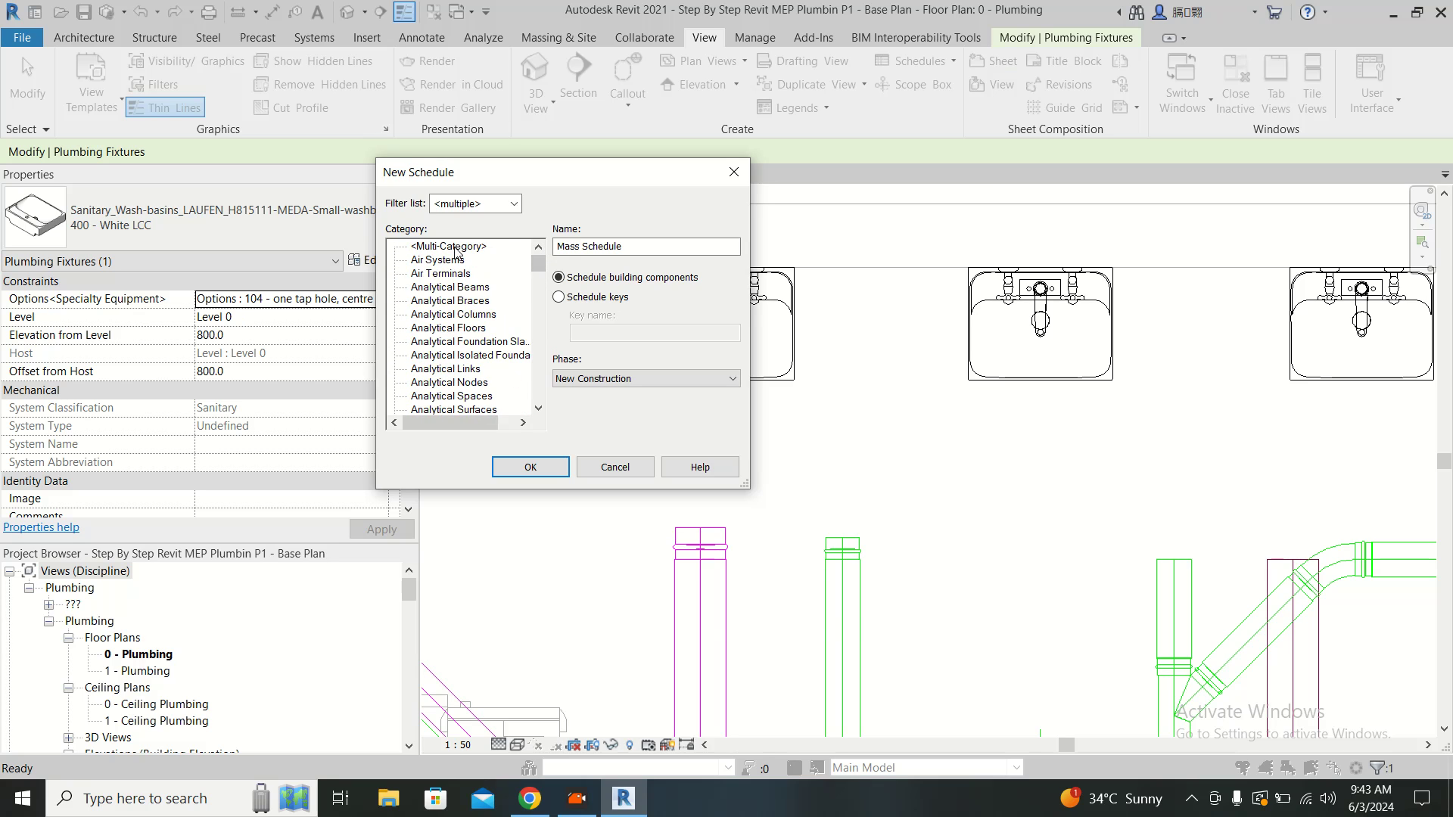
pyautogui.doubleClick(454, 248)
# - Add the Classification.Uniclass EF, Pr and Ss Description and Number fields to the schedule
pyautogui.scroll(-3, 670, 355)
pyautogui.click(617, 318)
pyautogui.click(647, 340)
pyautogui.click(638, 366)
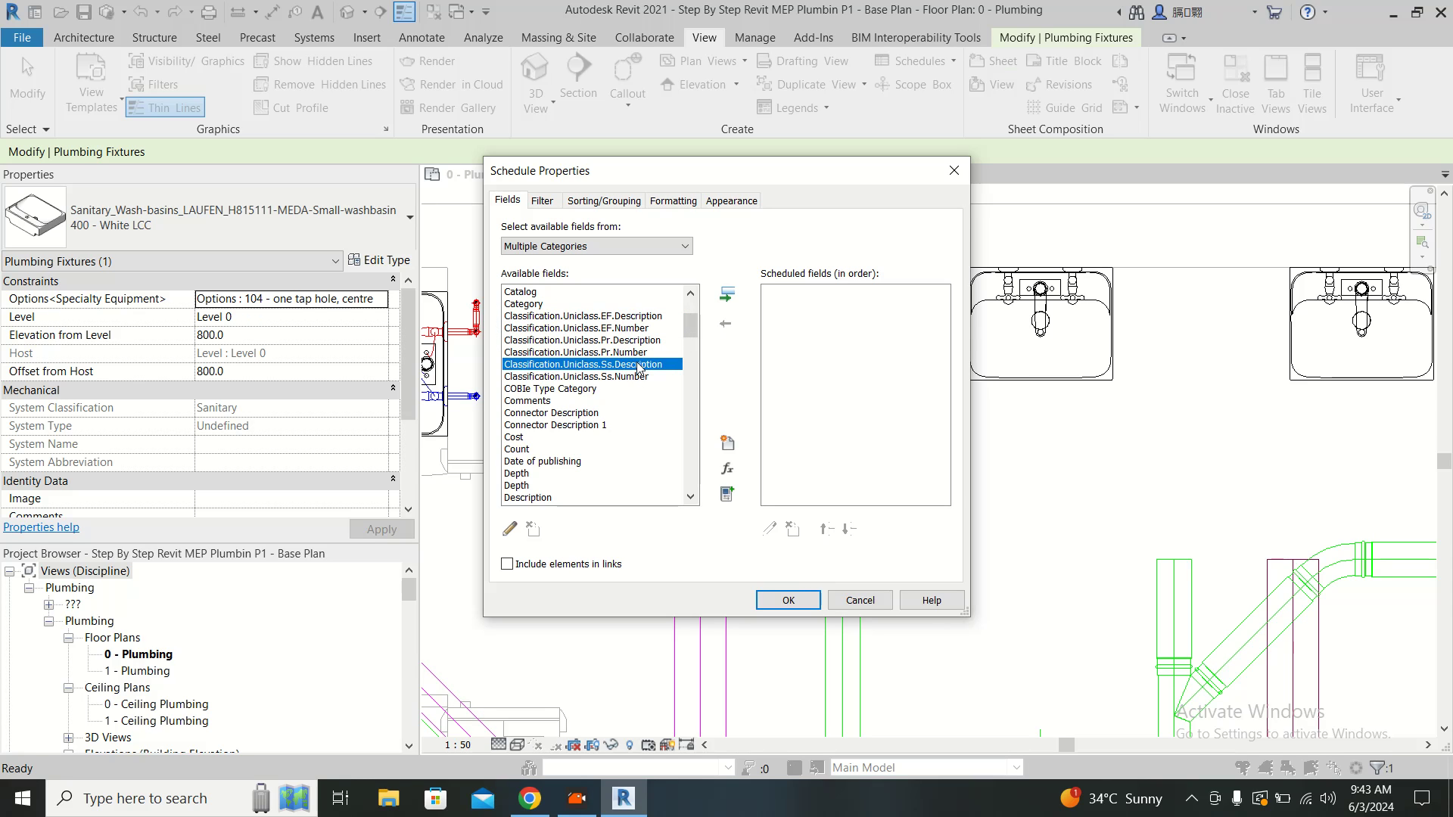
pyautogui.click(636, 317)
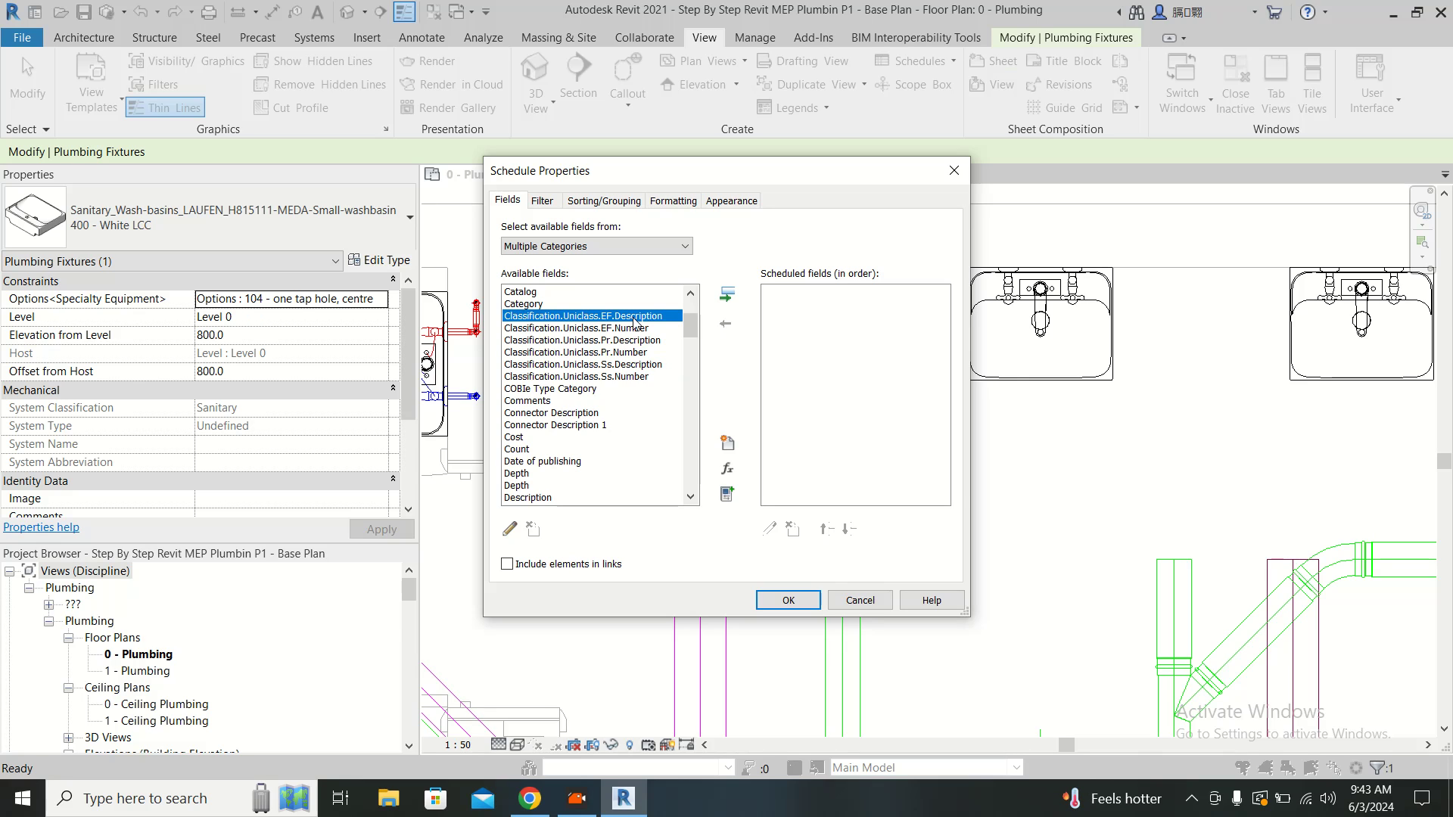
pyautogui.keyDown('shift'); pyautogui.click(633, 377); pyautogui.keyUp('shift')
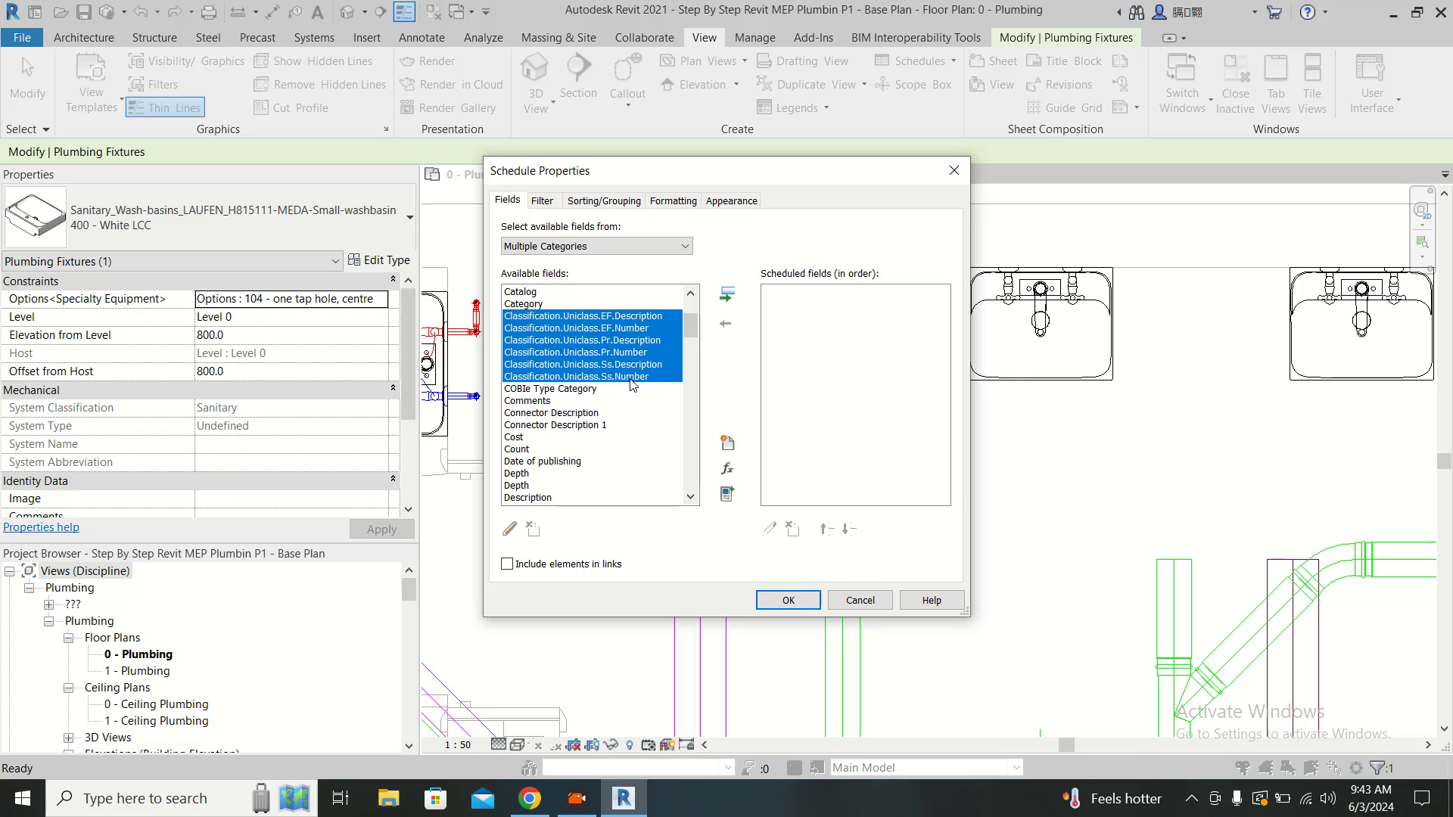
pyautogui.click(725, 296)
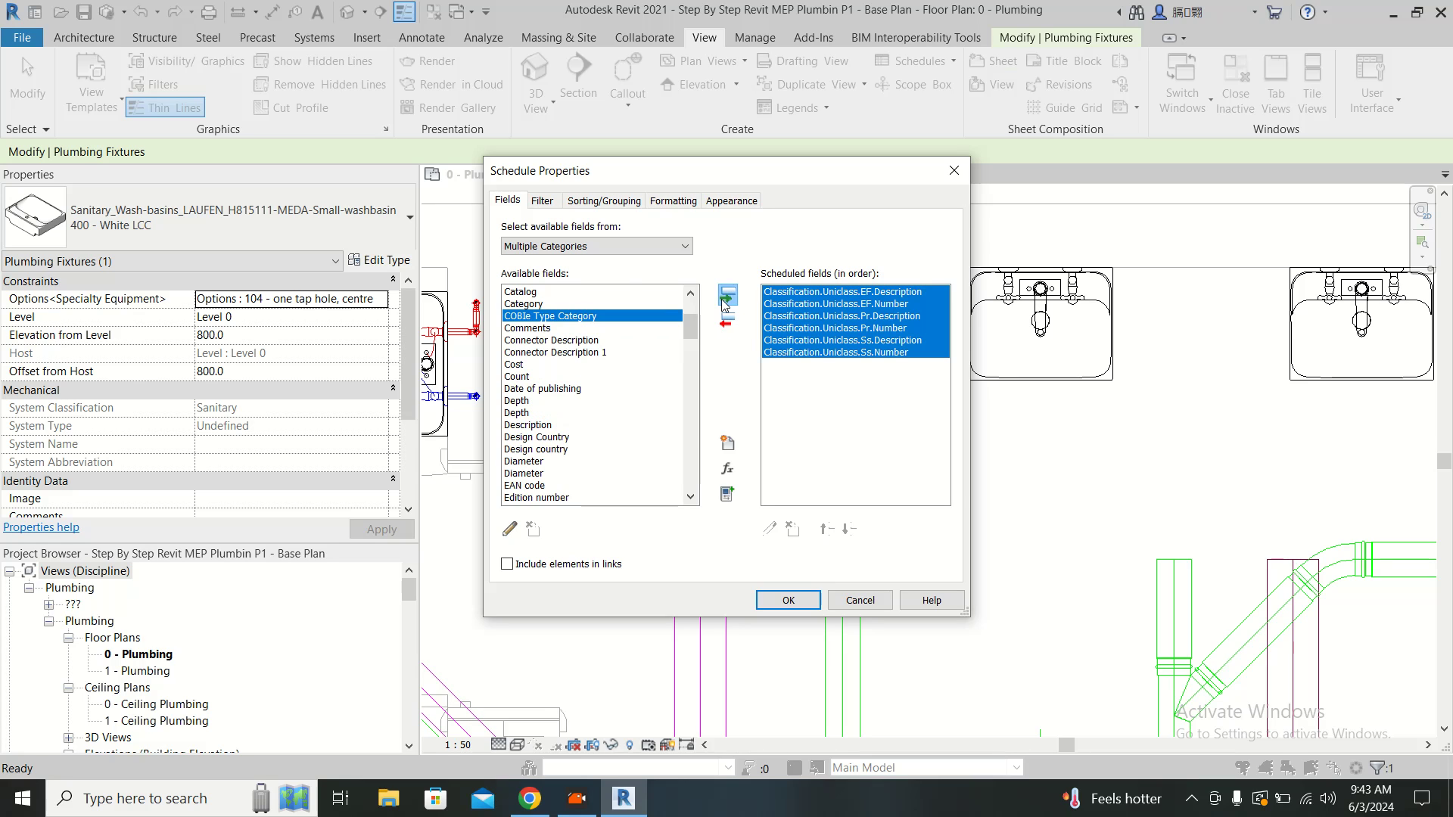
# - Add the Family and Type field to the scheduled fields
pyautogui.scroll(3, 543, 318)
pyautogui.click(544, 292)
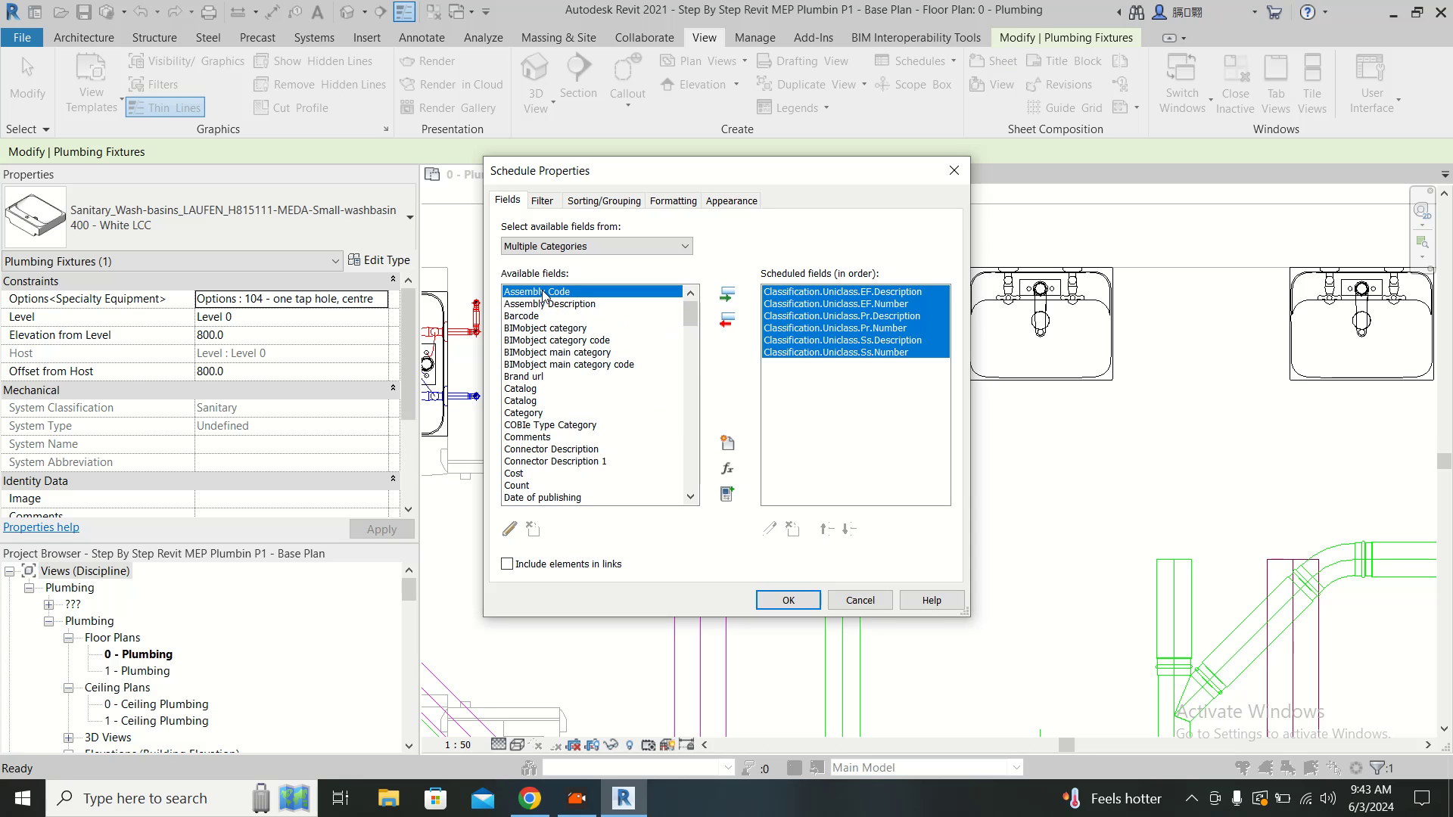
pyautogui.press('f')
pyautogui.scroll(-1, 625, 409)
pyautogui.scroll(-1, 625, 409)
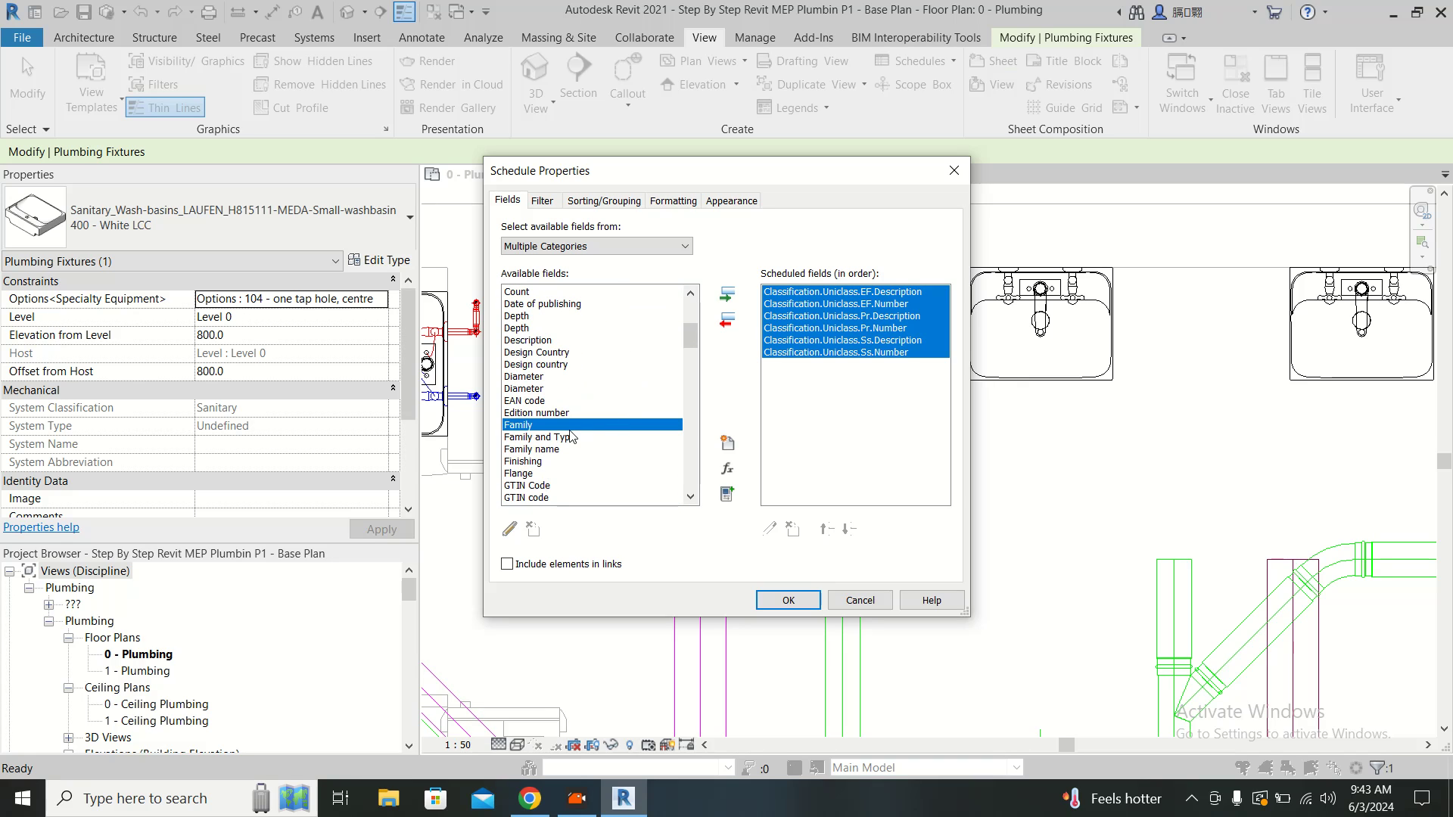
pyautogui.doubleClick(569, 438)
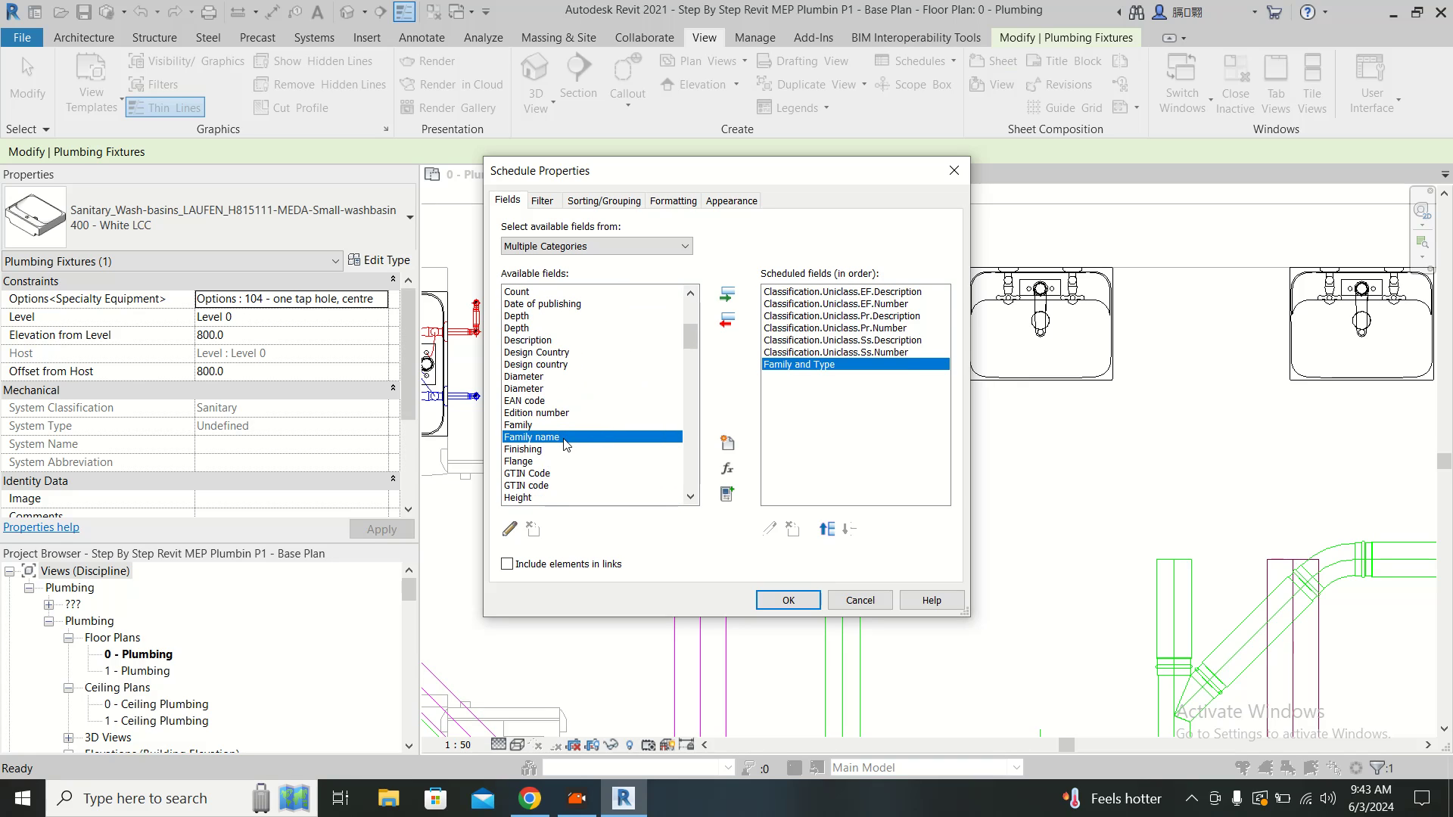
# - Move Family and Type to the start of the scheduled fields and create the schedule
pyautogui.click(828, 532)
pyautogui.click(828, 530)
pyautogui.click(828, 529)
pyautogui.click(827, 529)
pyautogui.click(826, 529)
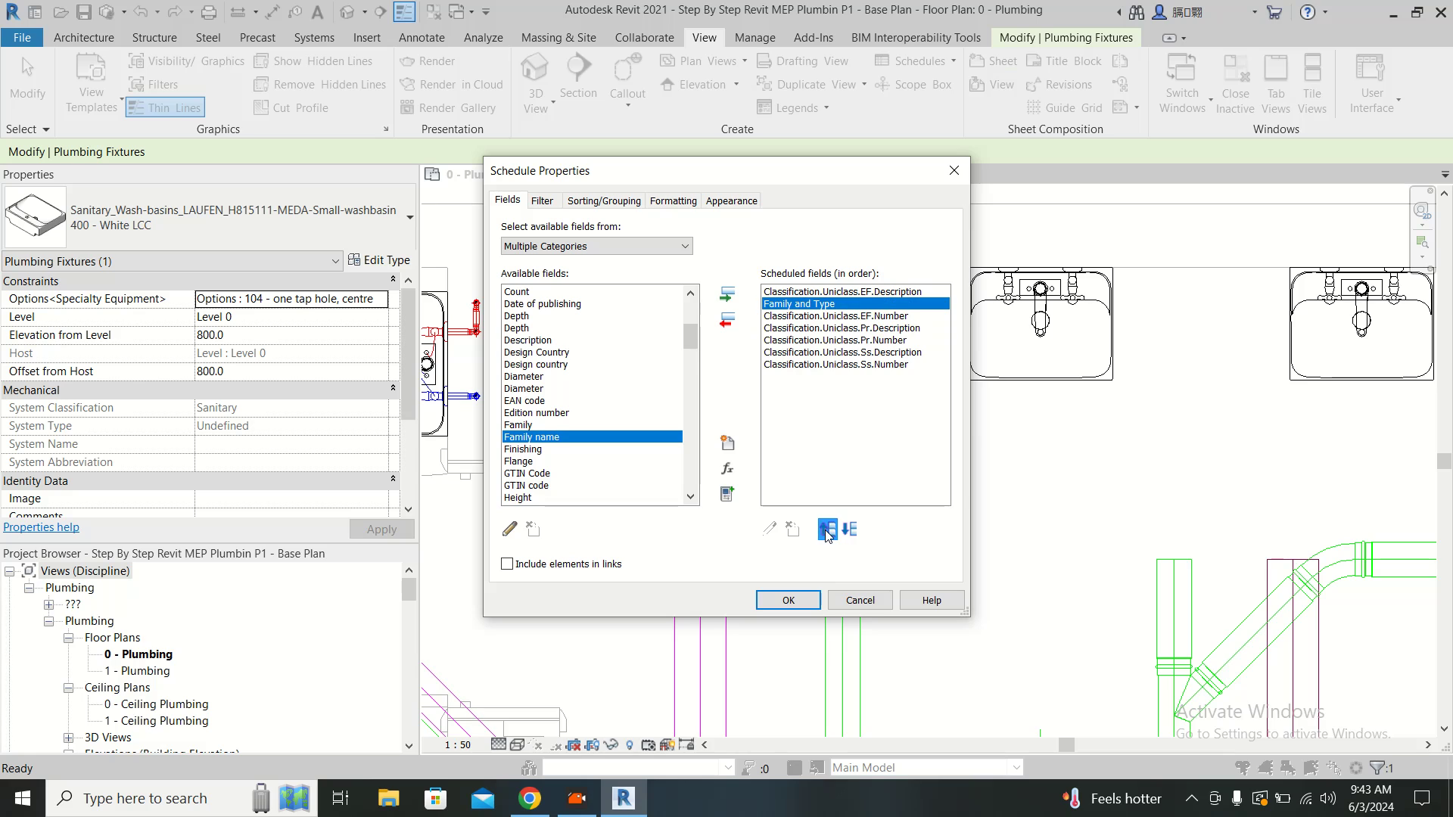
pyautogui.click(827, 530)
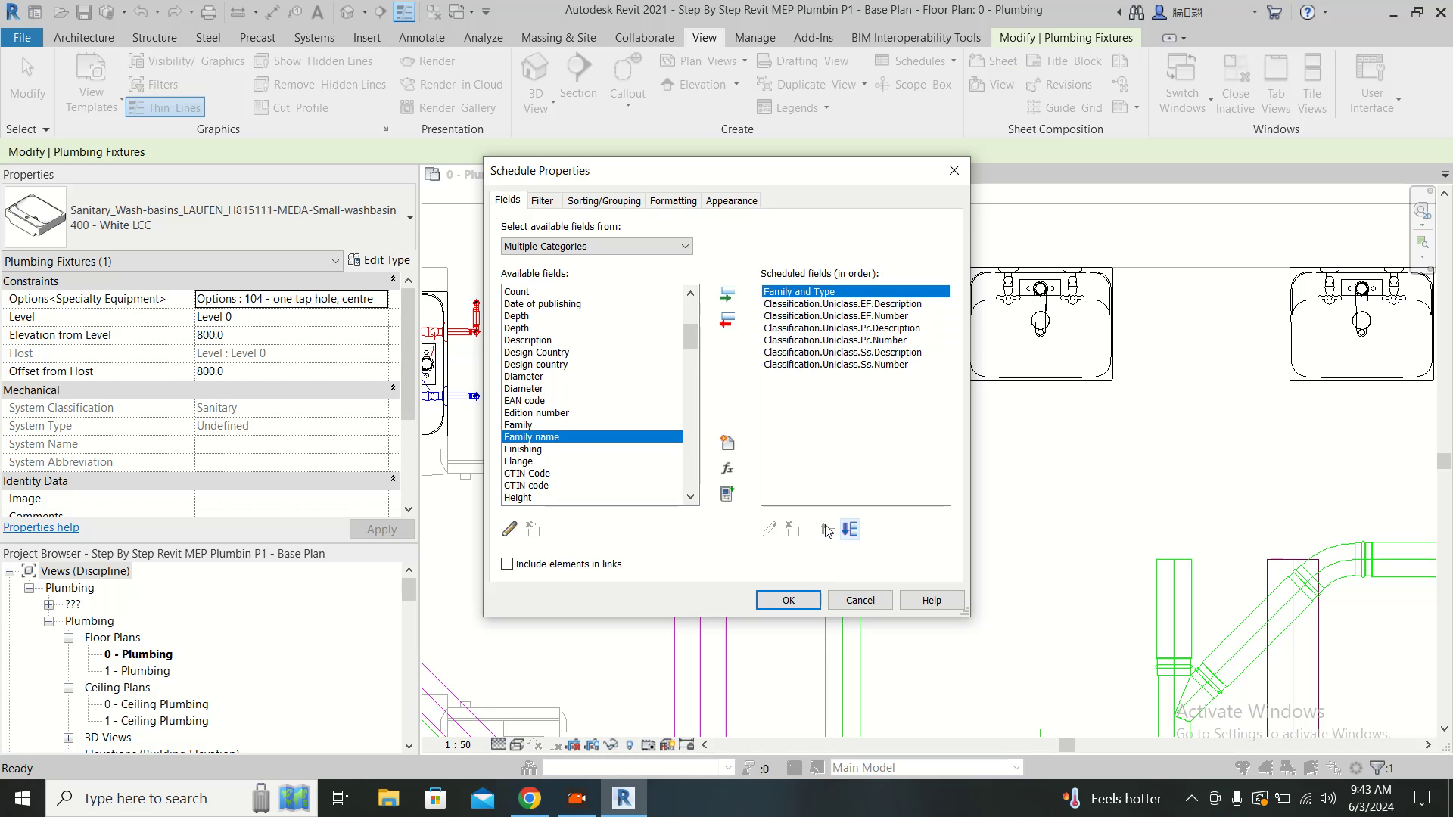
pyautogui.moveTo(805, 182); pyautogui.dragTo(776, 170)
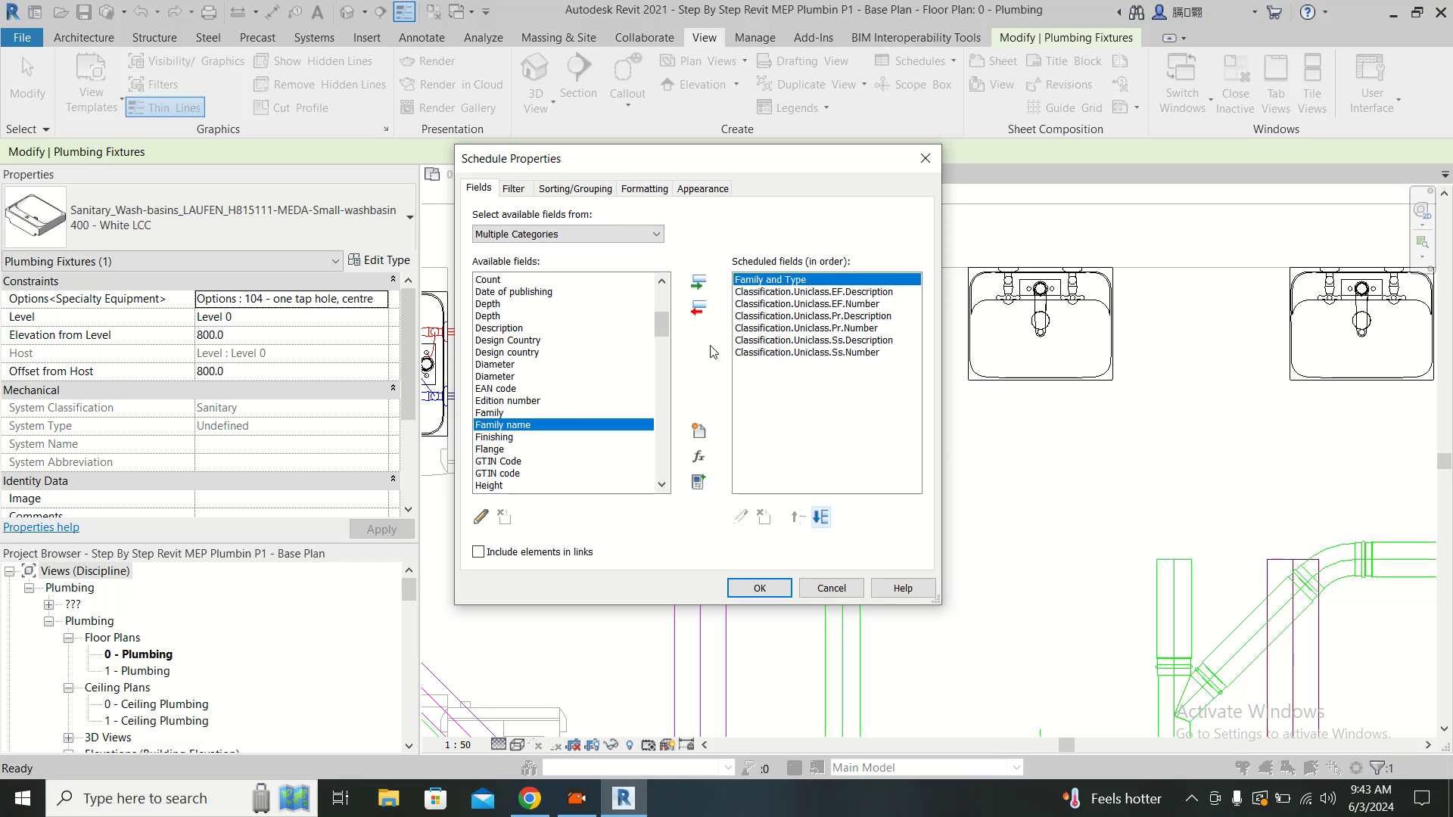
pyautogui.click(759, 589)
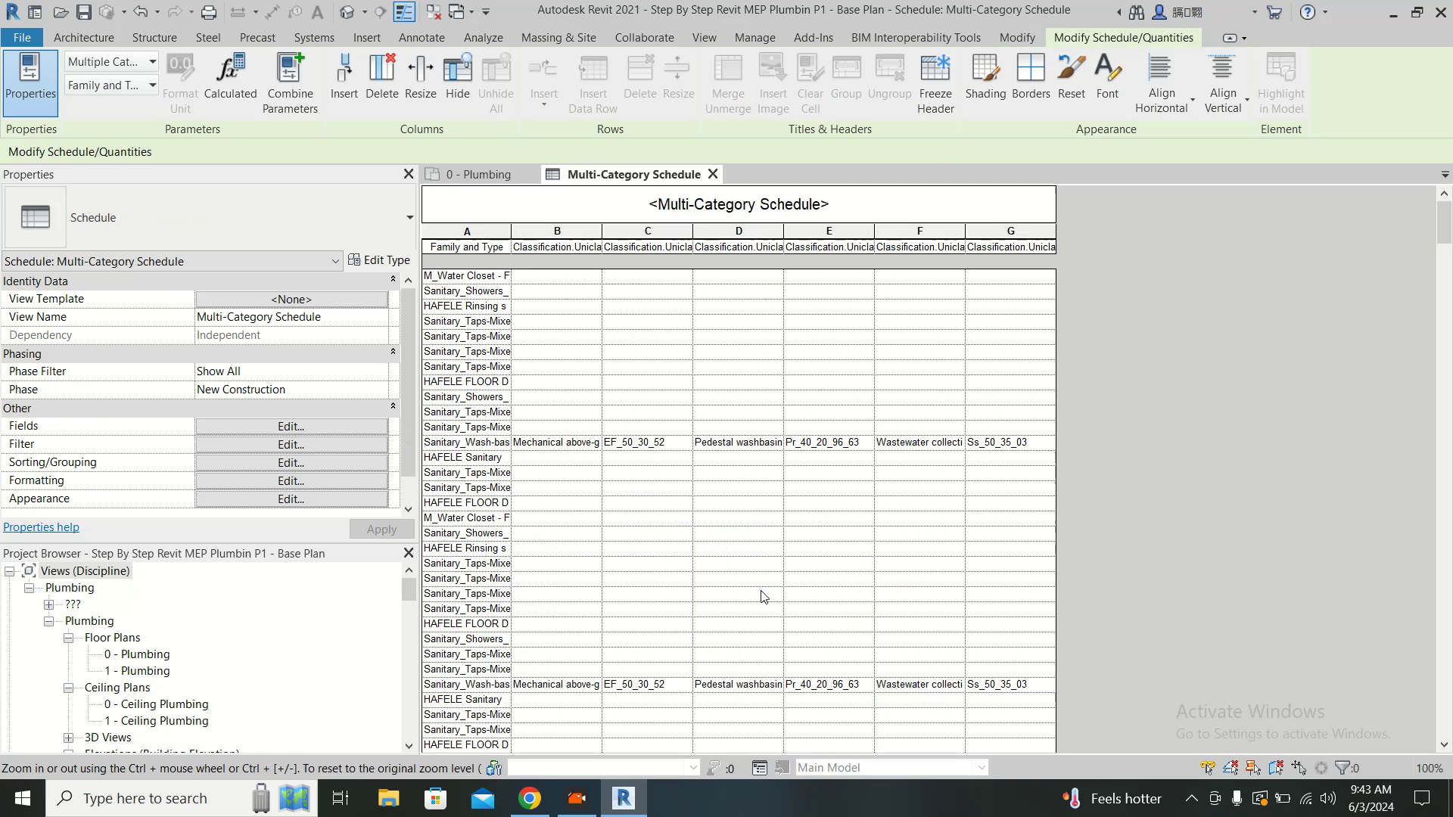
# - Widen the schedule's Family and Type column so more of the family names can be read
pyautogui.scroll(-3, 692, 471)
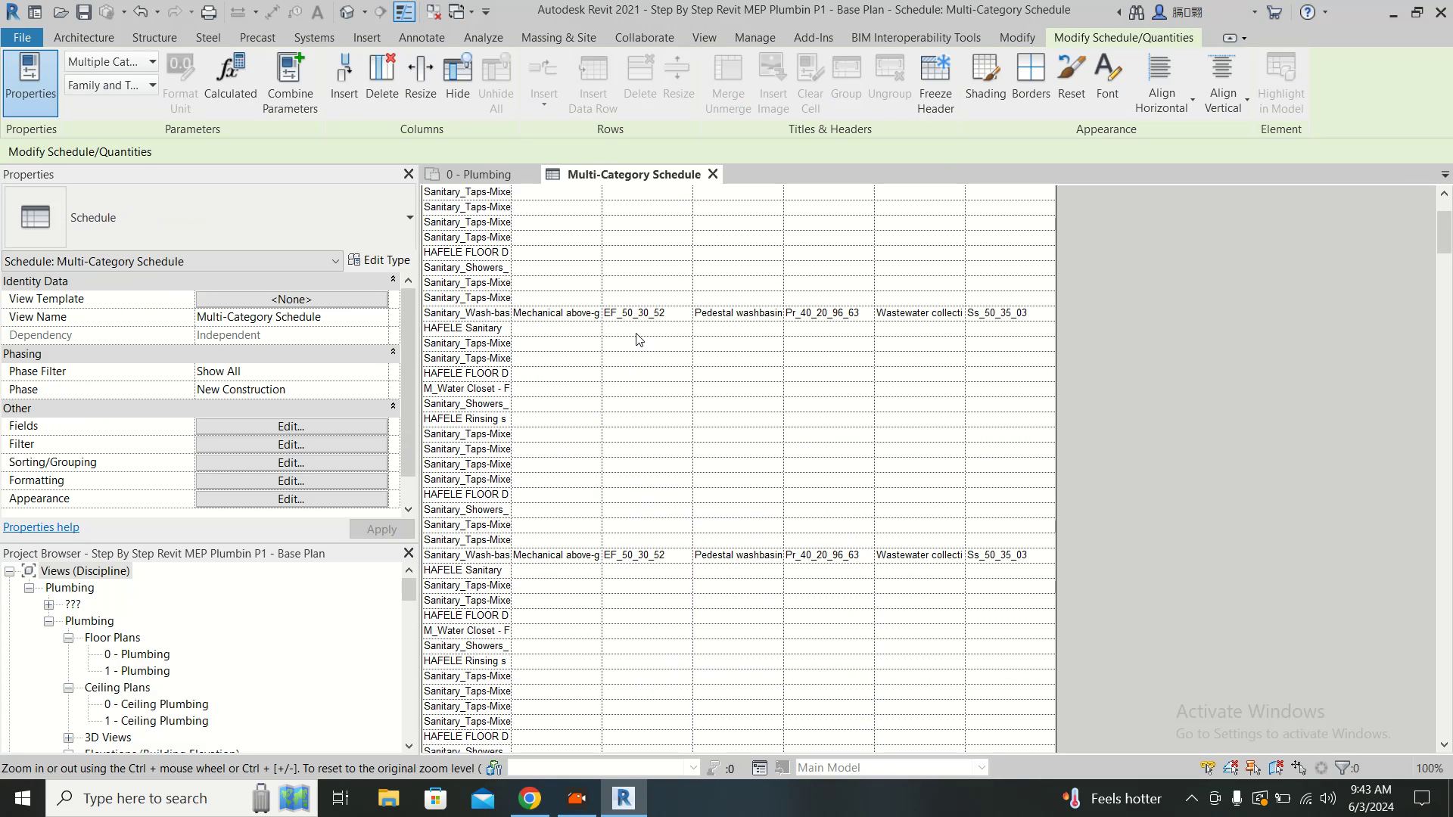
pyautogui.moveTo(511, 192); pyautogui.dragTo(674, 202)
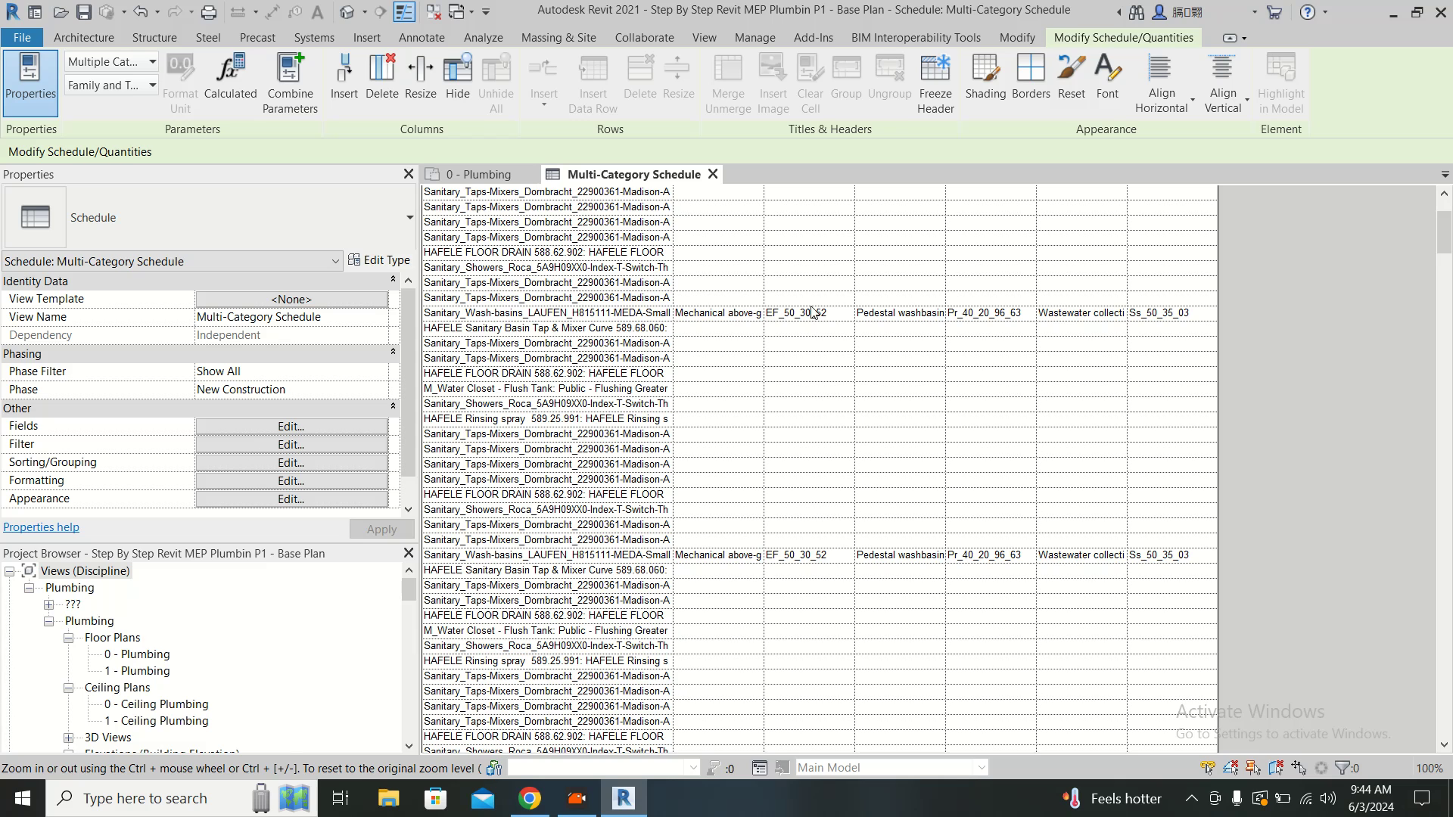
pyautogui.scroll(3, 1012, 338)
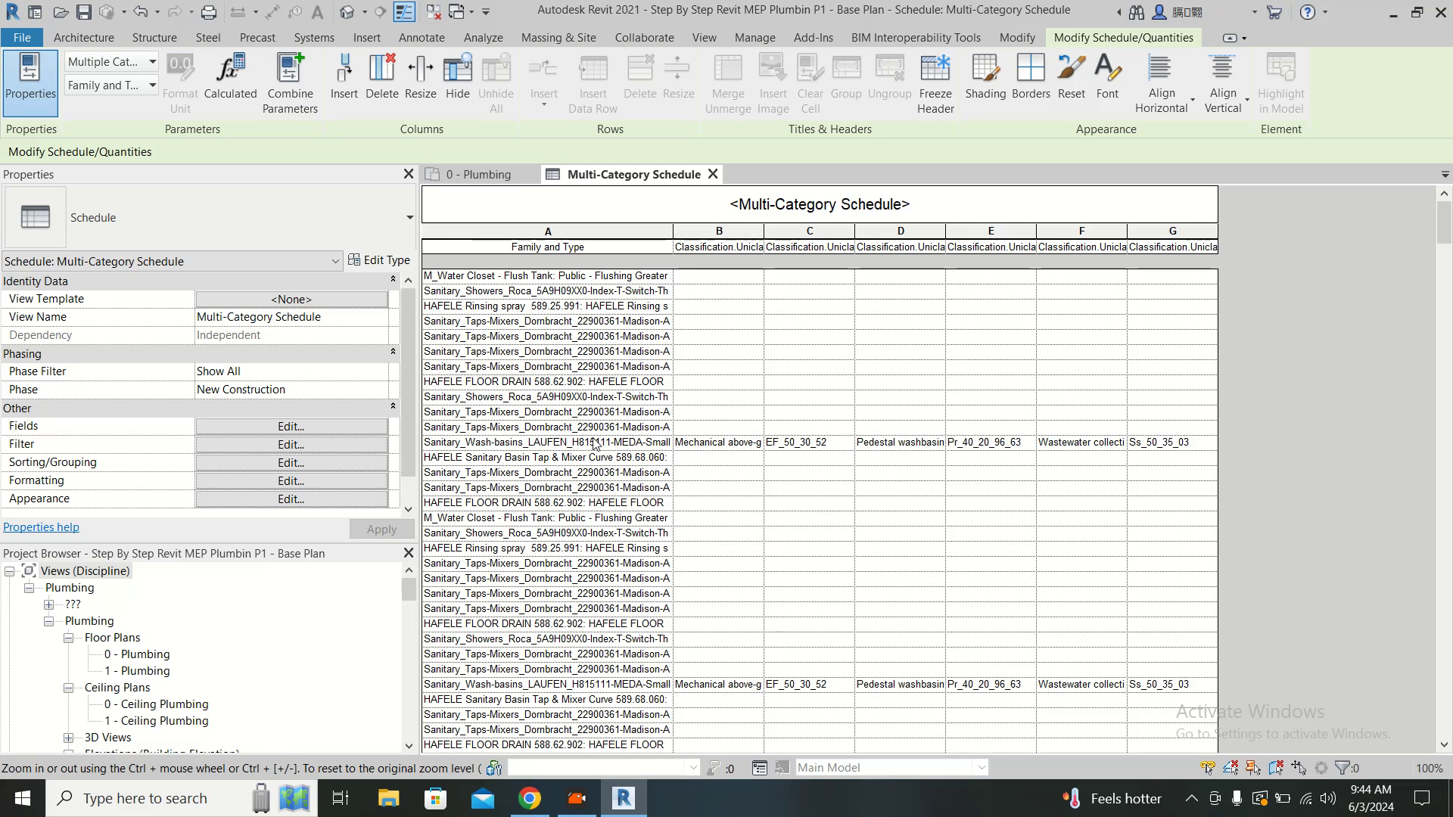
# - Widen the Uniclass EF, Pr and Ss Description columns to fit the washbasin's description texts
pyautogui.moveTo(768, 233); pyautogui.dragTo(859, 257)
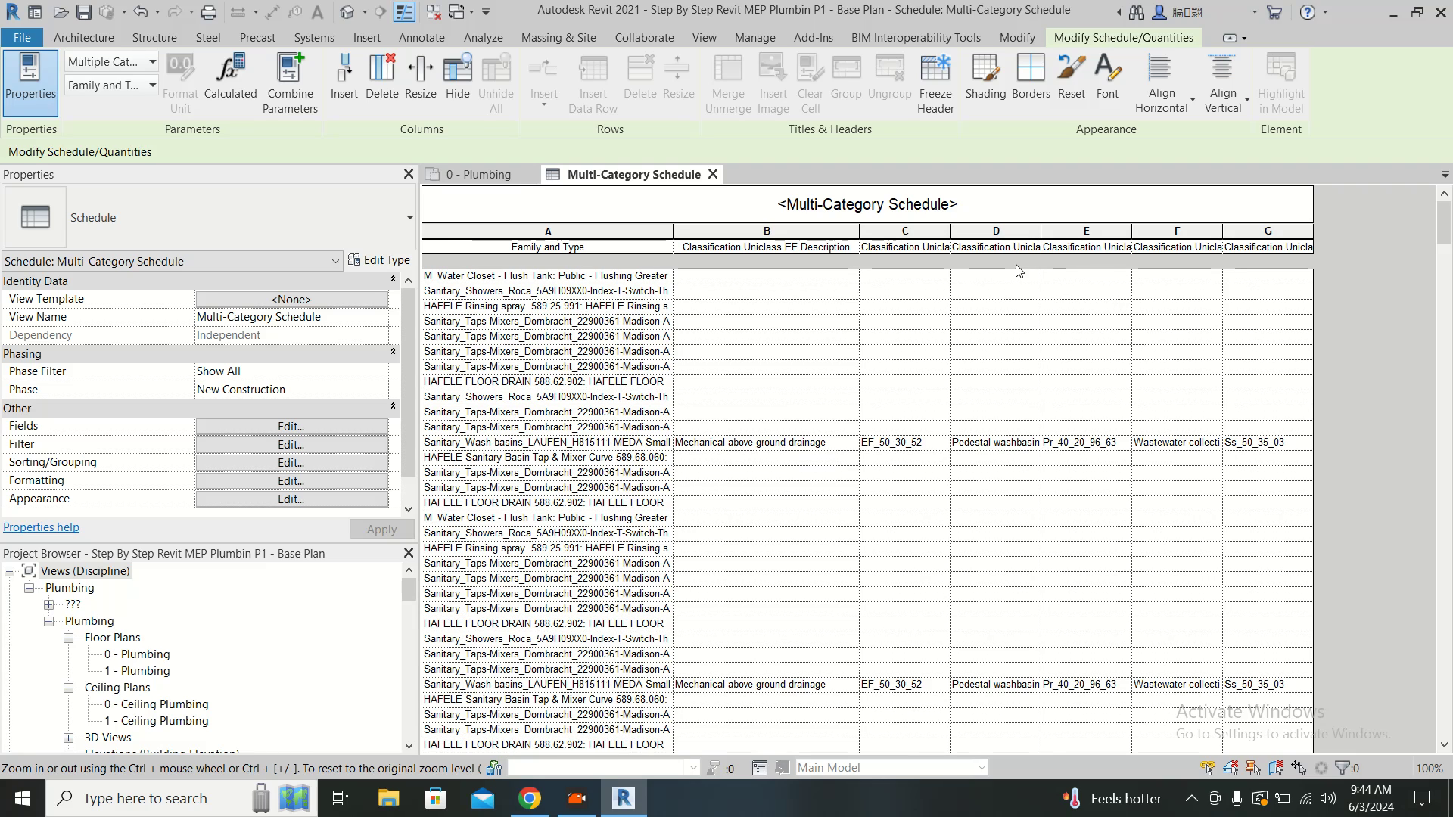
pyautogui.moveTo(1035, 236); pyautogui.dragTo(1110, 235)
pyautogui.click(1030, 321)
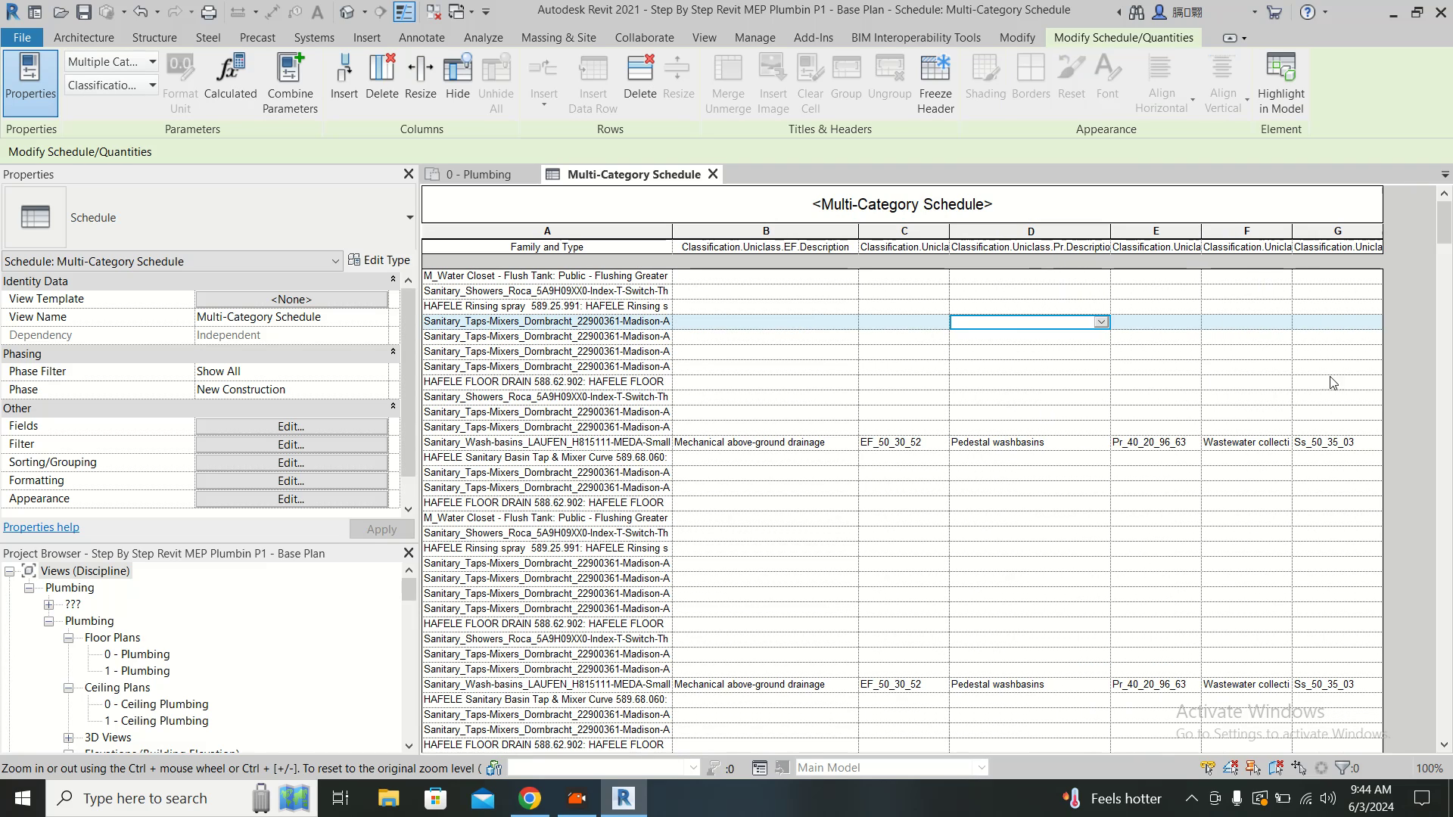
pyautogui.moveTo(1244, 231); pyautogui.dragTo(1347, 233)
pyautogui.click(1271, 333)
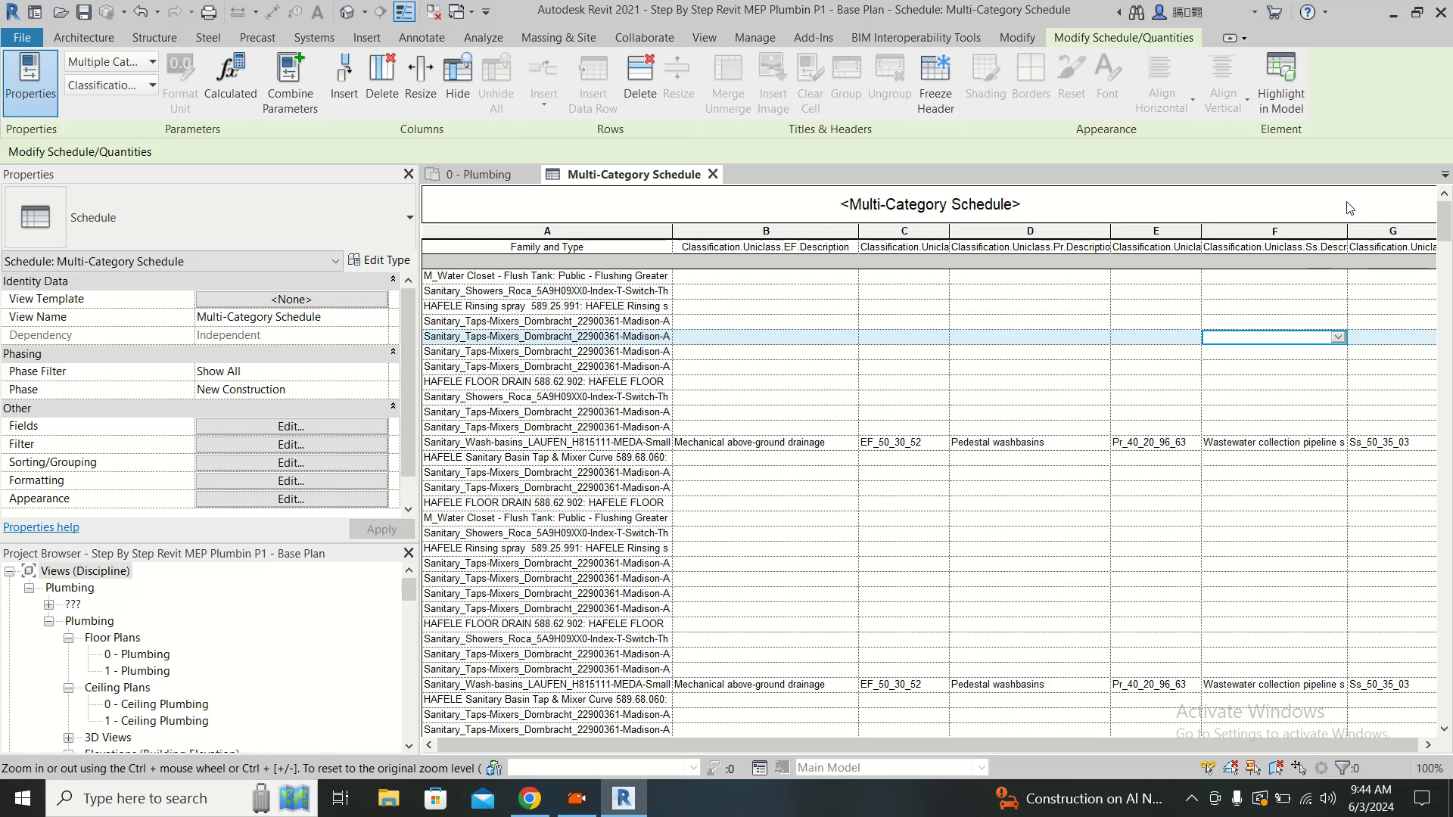
pyautogui.moveTo(1346, 230); pyautogui.dragTo(1384, 230)
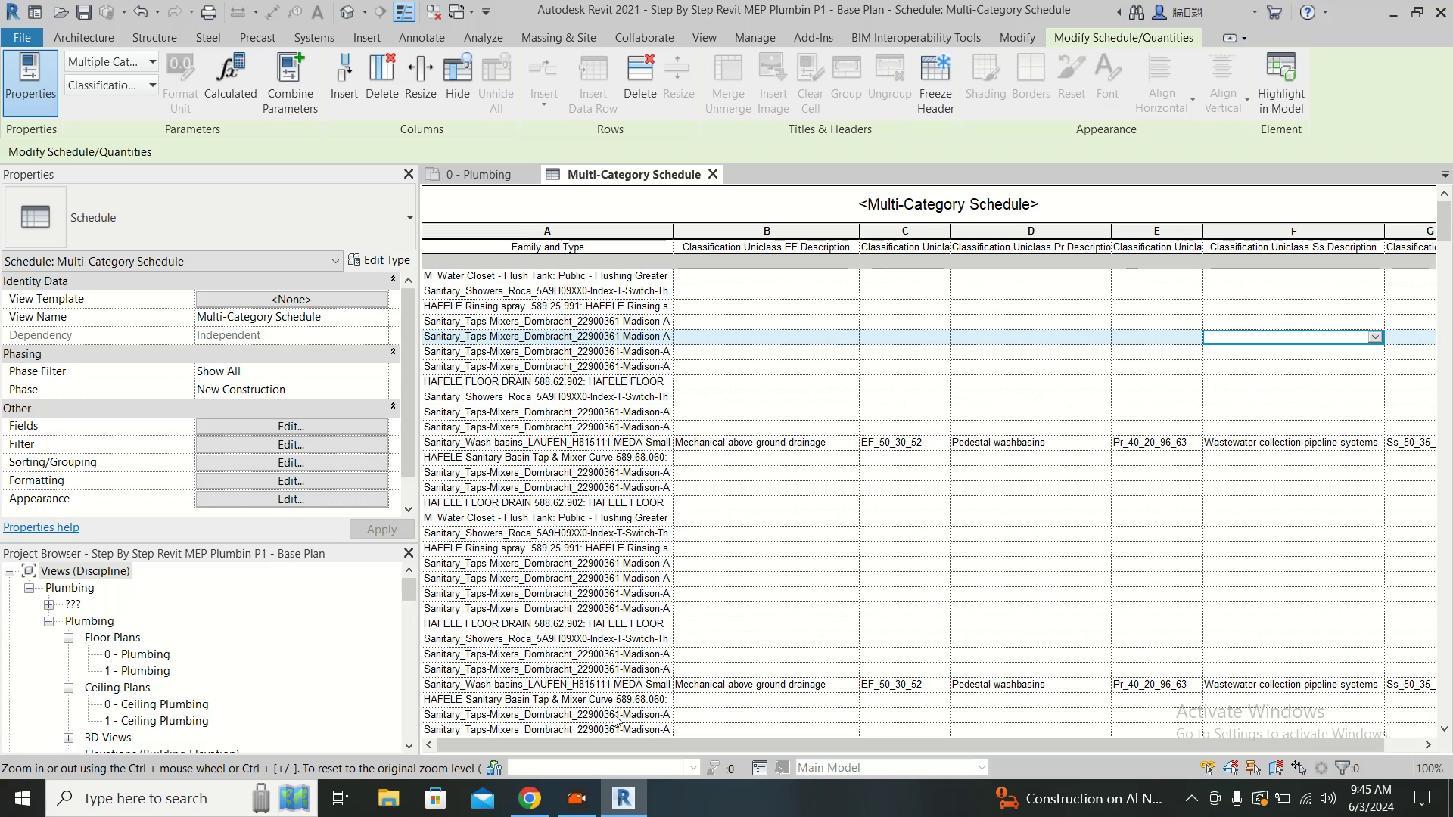
# - Switch to Chrome to bring up the Uniclass site's table search, and return to Revit
pyautogui.click(529, 799)
pyautogui.scroll(4, 732, 371)
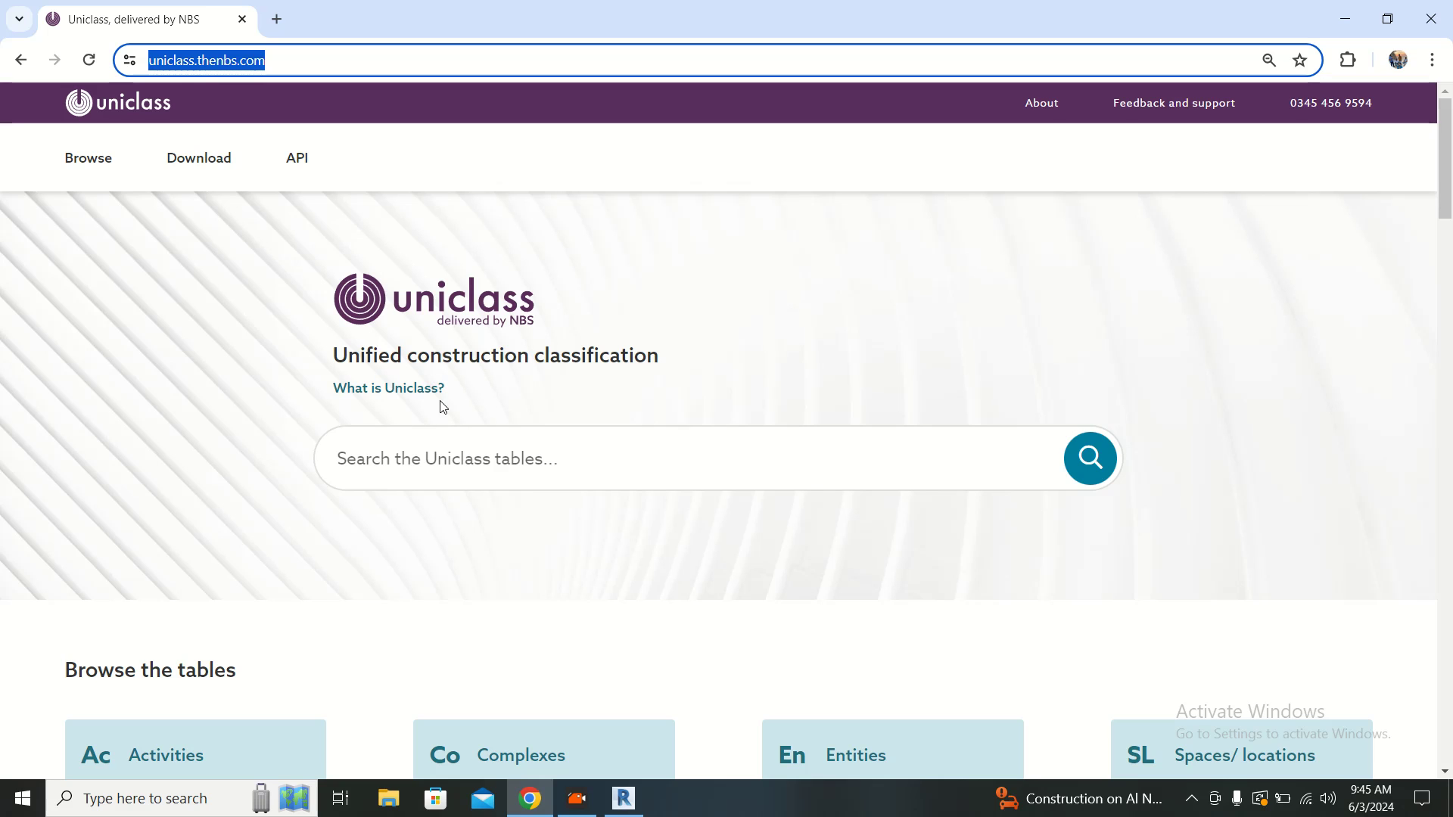
pyautogui.click(489, 465)
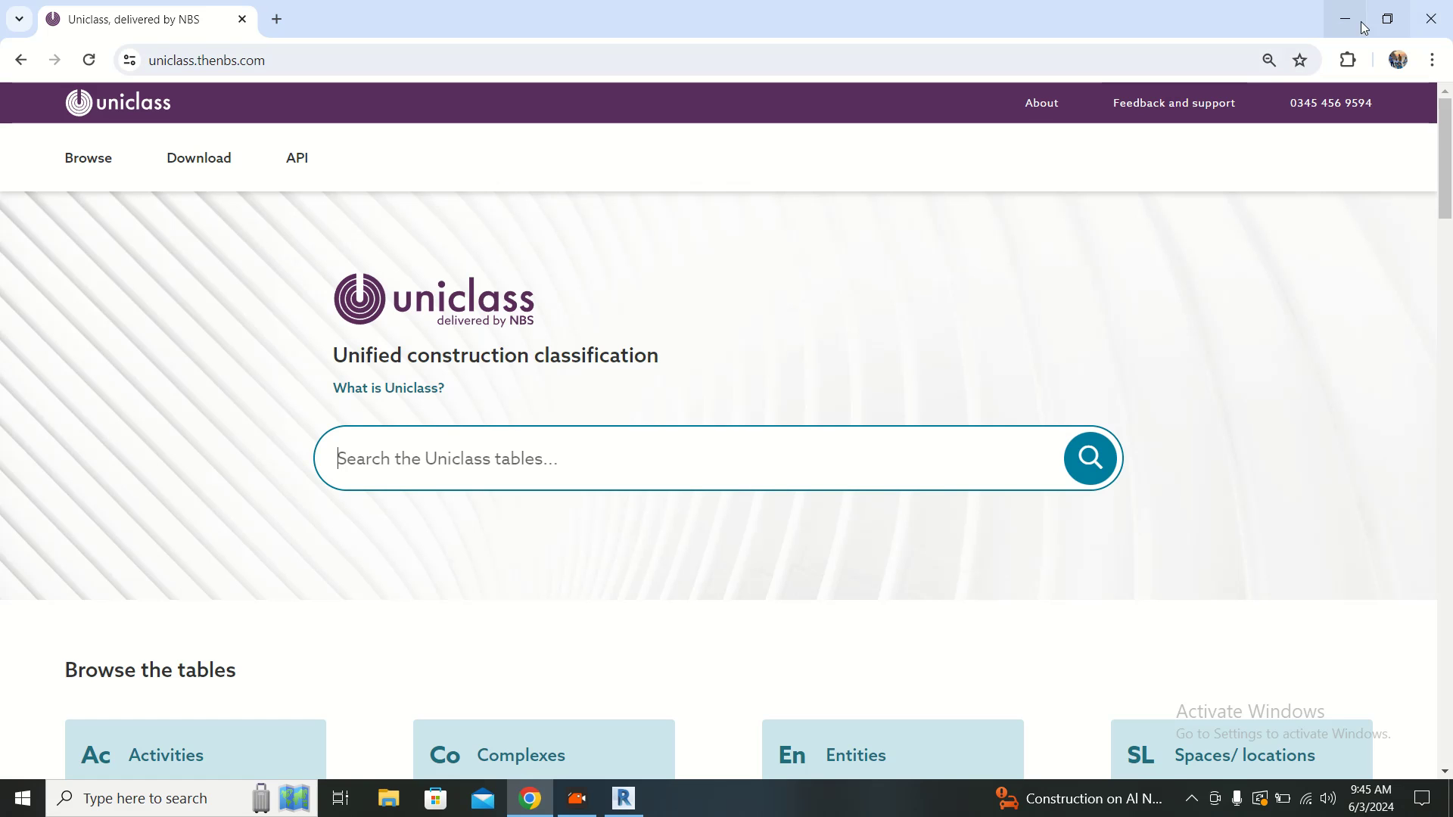
pyautogui.hotkey('alt', 'Tab')
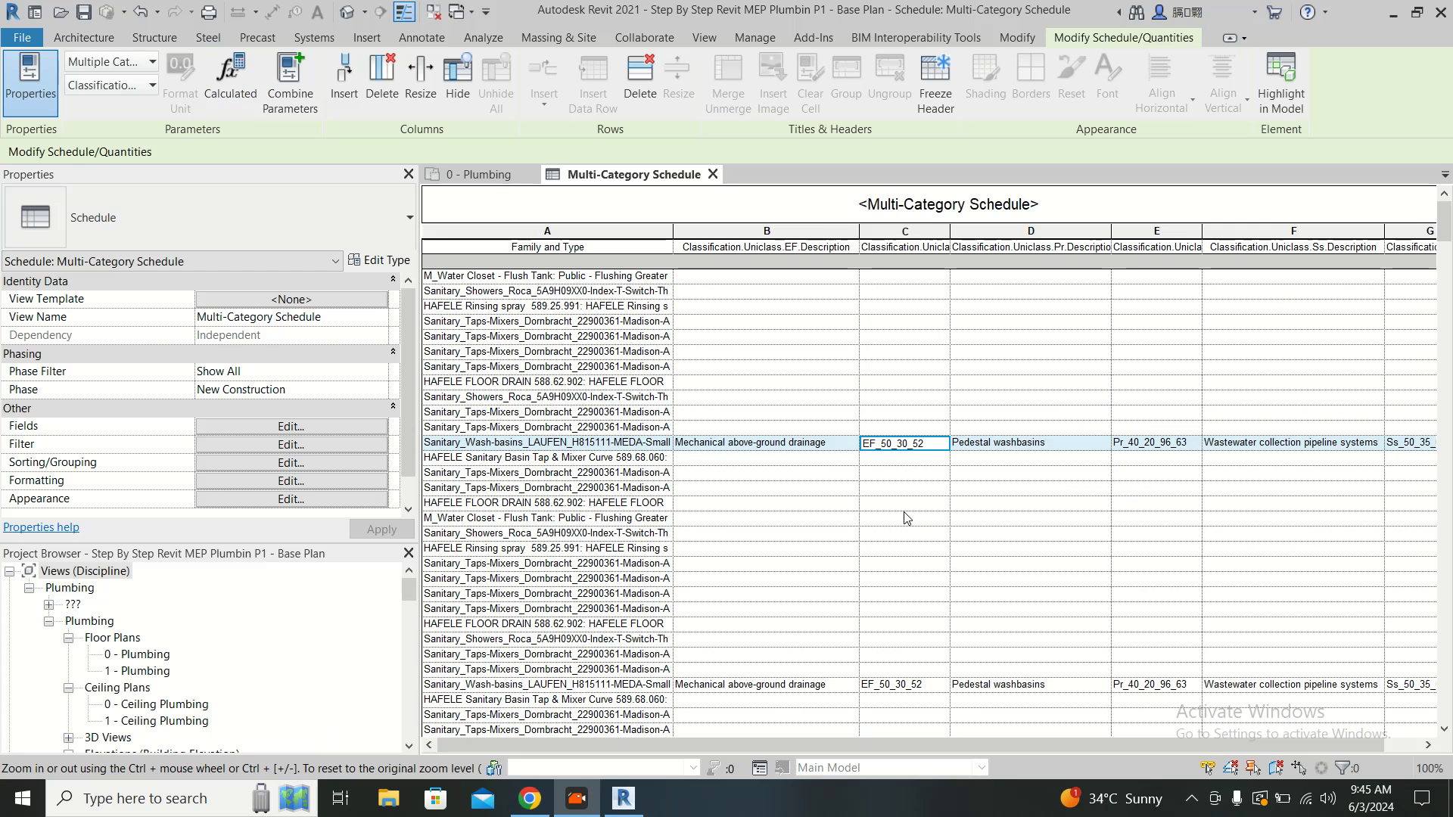
# - Select the EF number text EF_50_30_52 in the schedule's first washbasin row
pyautogui.click(906, 519)
pyautogui.click(920, 444)
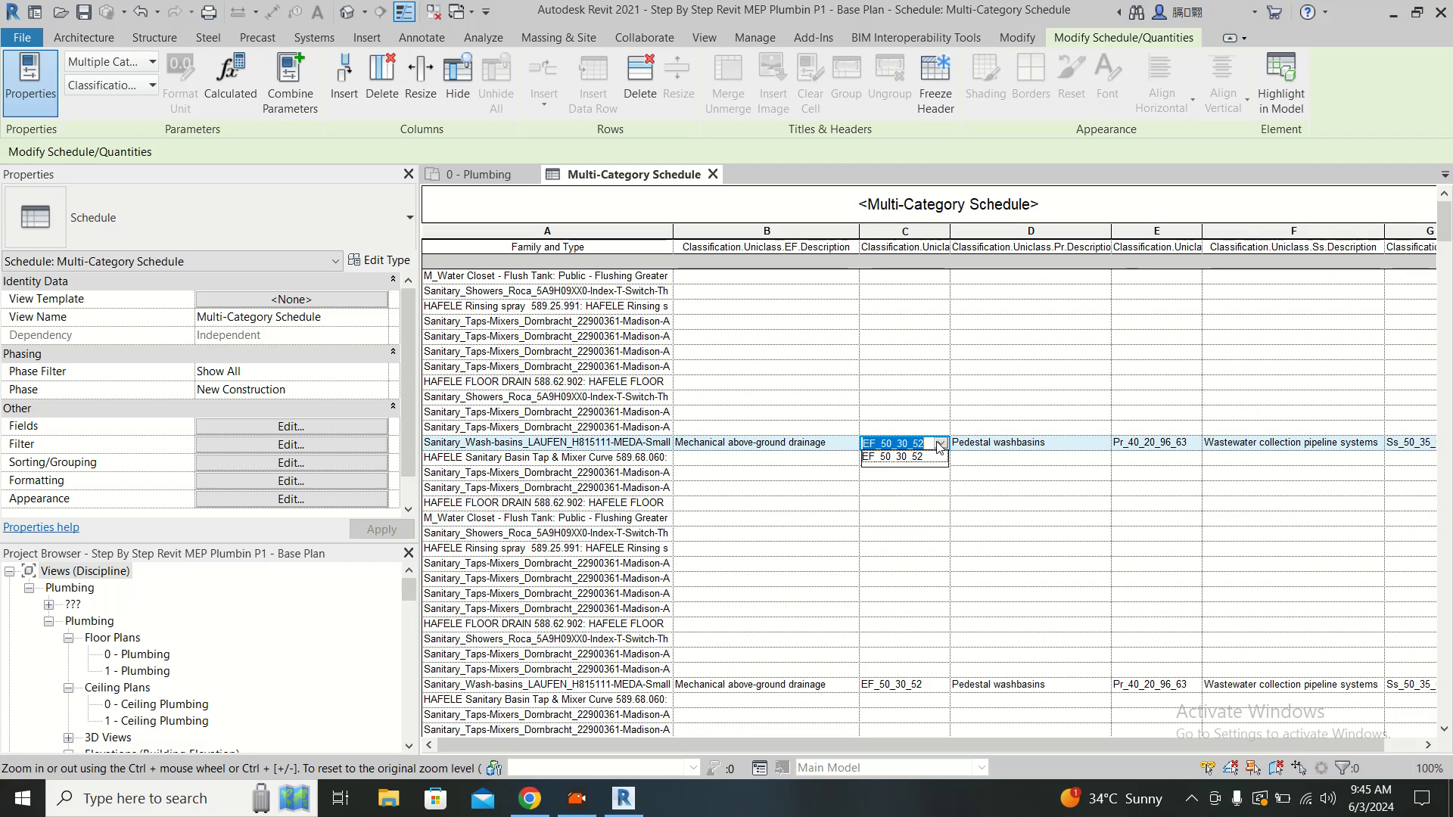
pyautogui.click(925, 445)
pyautogui.moveTo(864, 445); pyautogui.dragTo(930, 444)
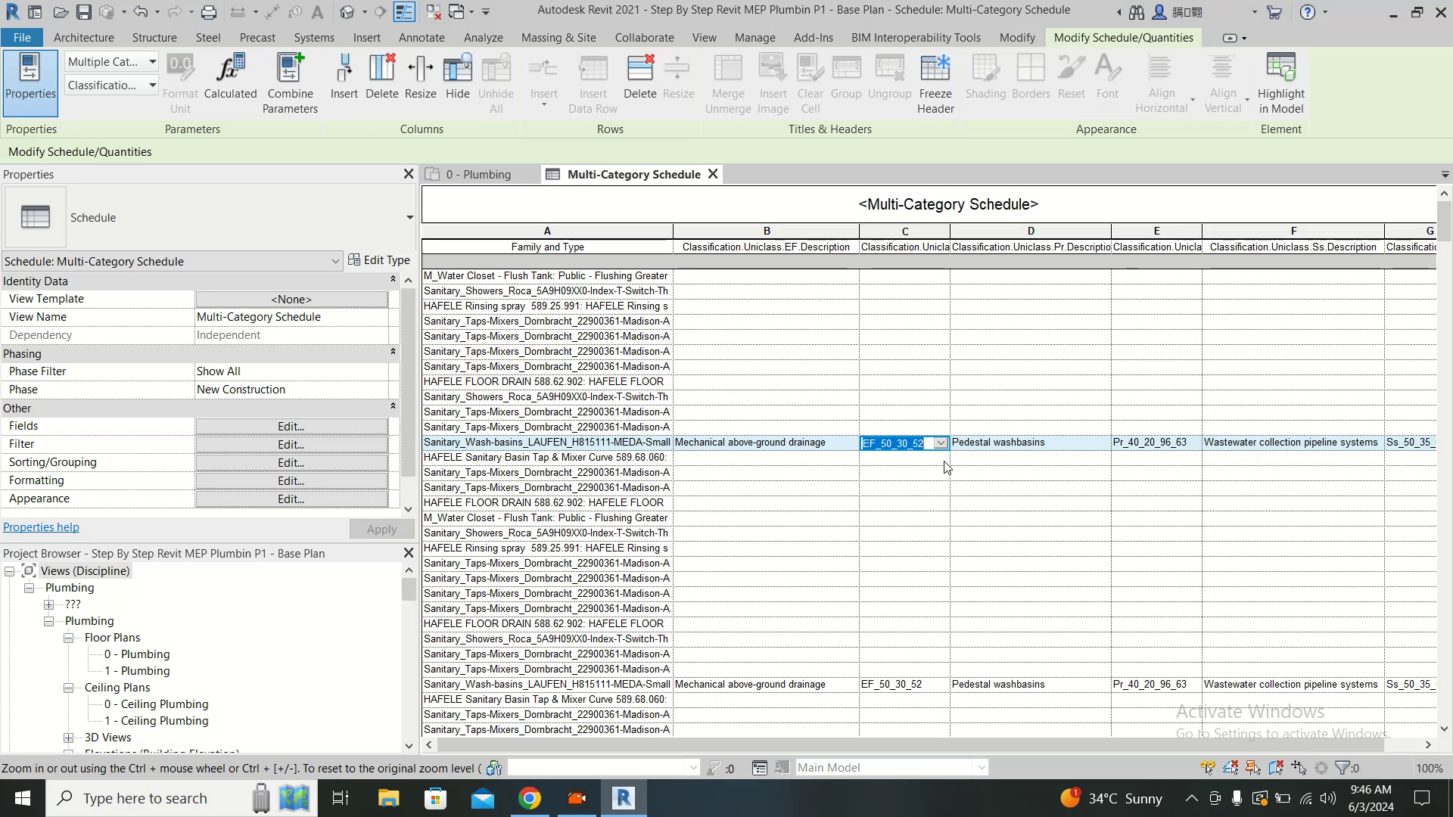
# - Switch to Chrome and search the Uniclass tables for EF_50_30_52
pyautogui.click(529, 799)
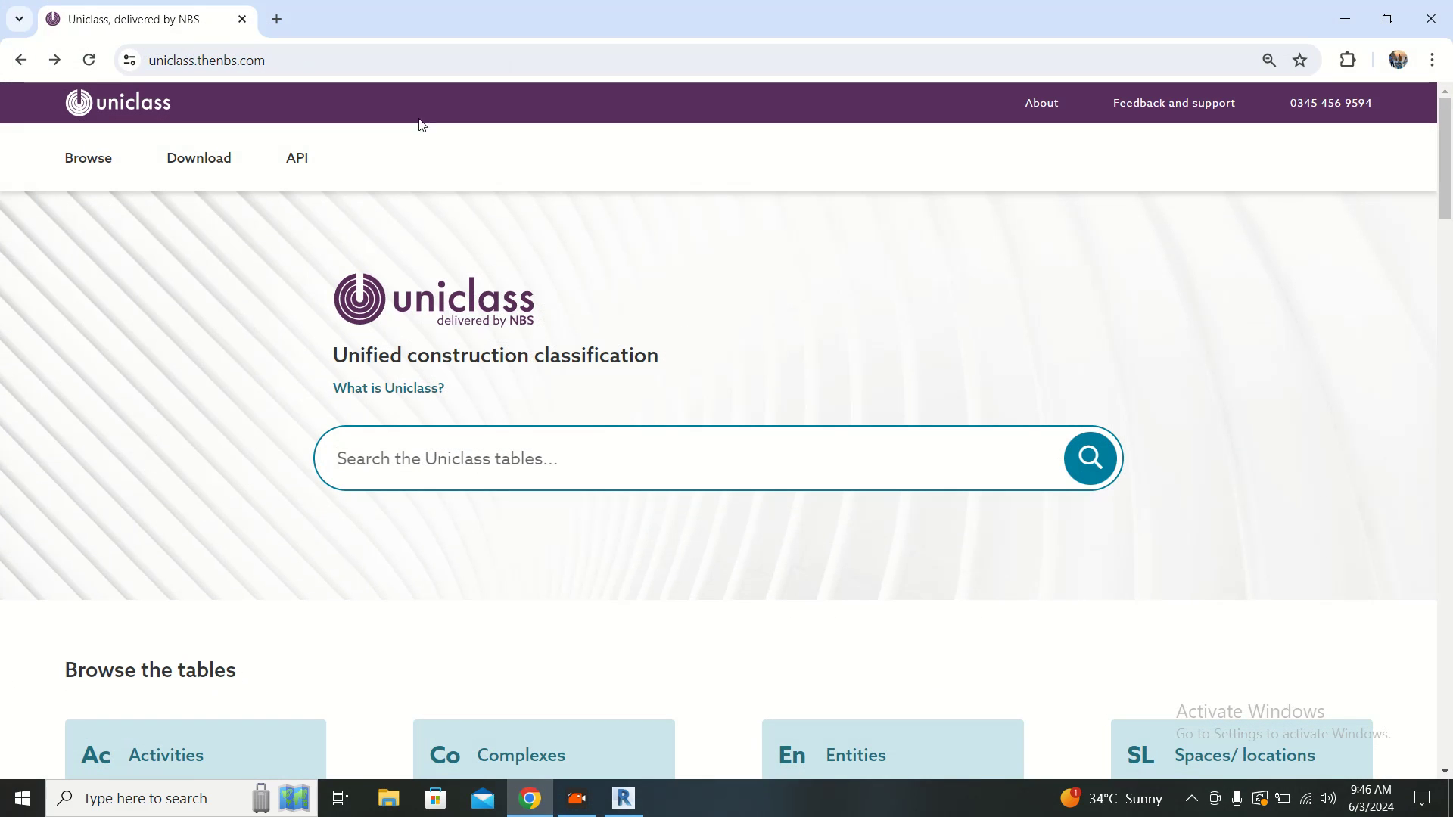
pyautogui.click(541, 476)
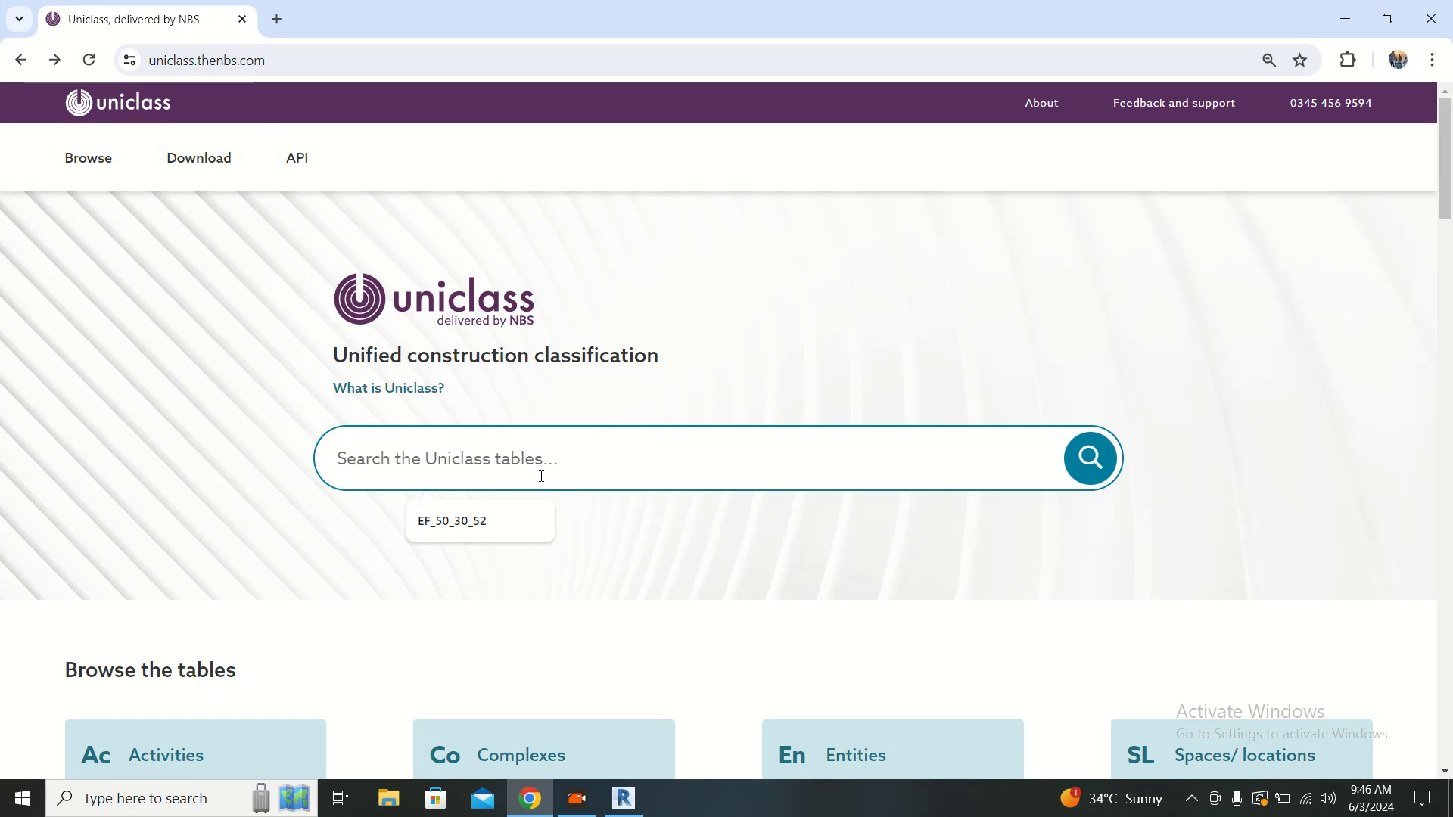
pyautogui.click(492, 522)
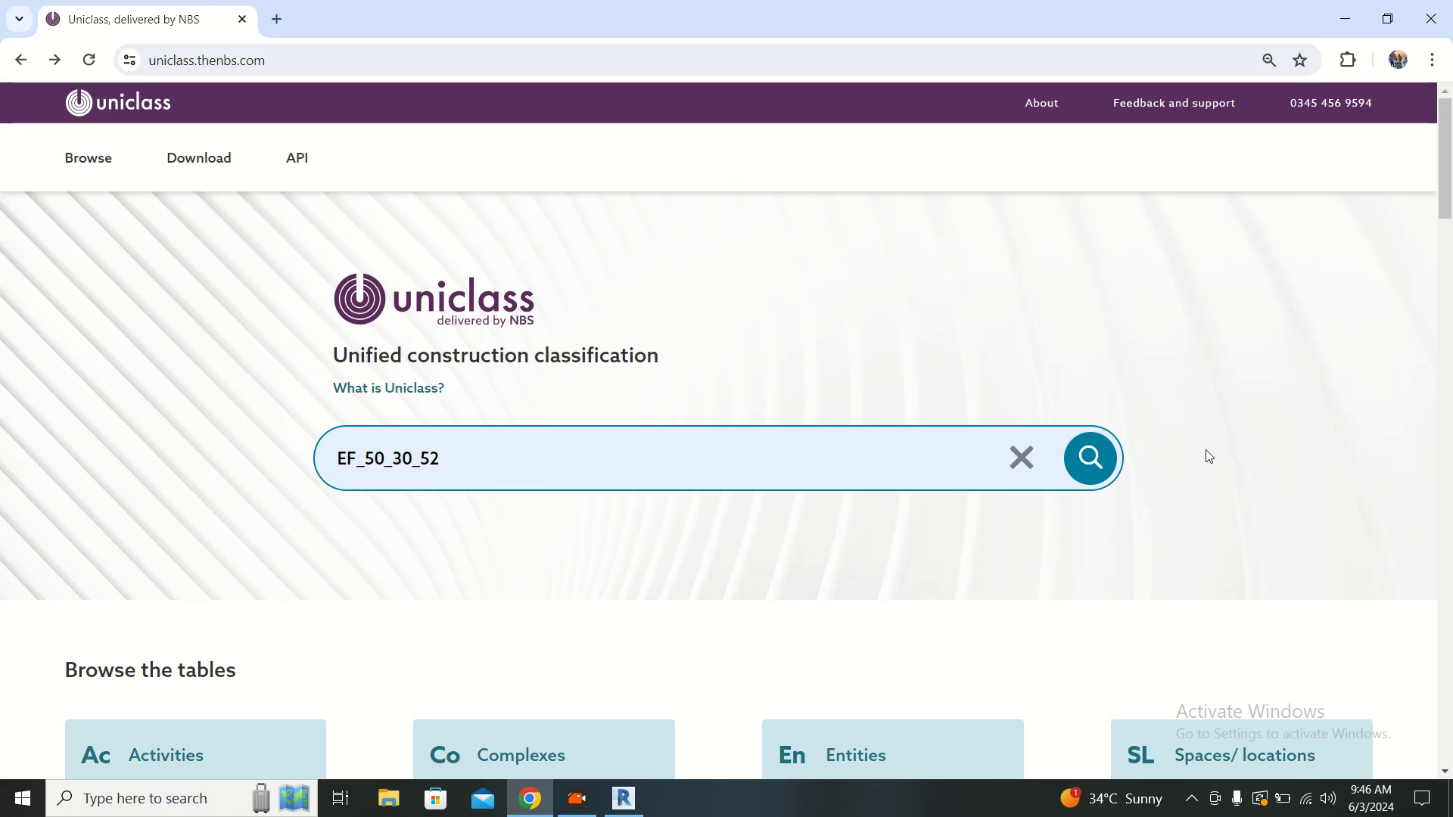
pyautogui.click(1094, 465)
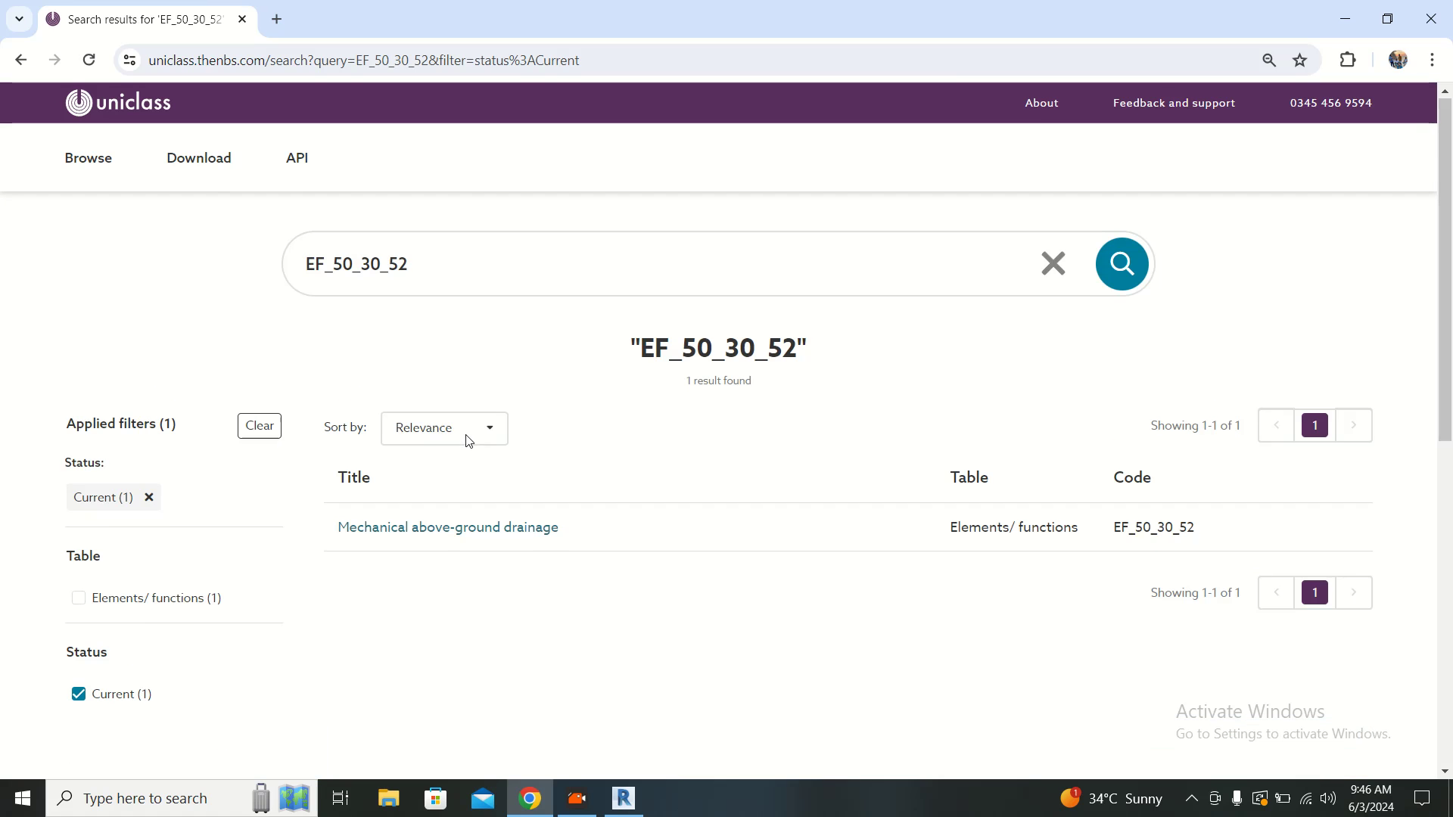
# - Look over the EF_50_30_52 search result, switch back to Revit and close the multi-category schedule
pyautogui.scroll(-2, 469, 441)
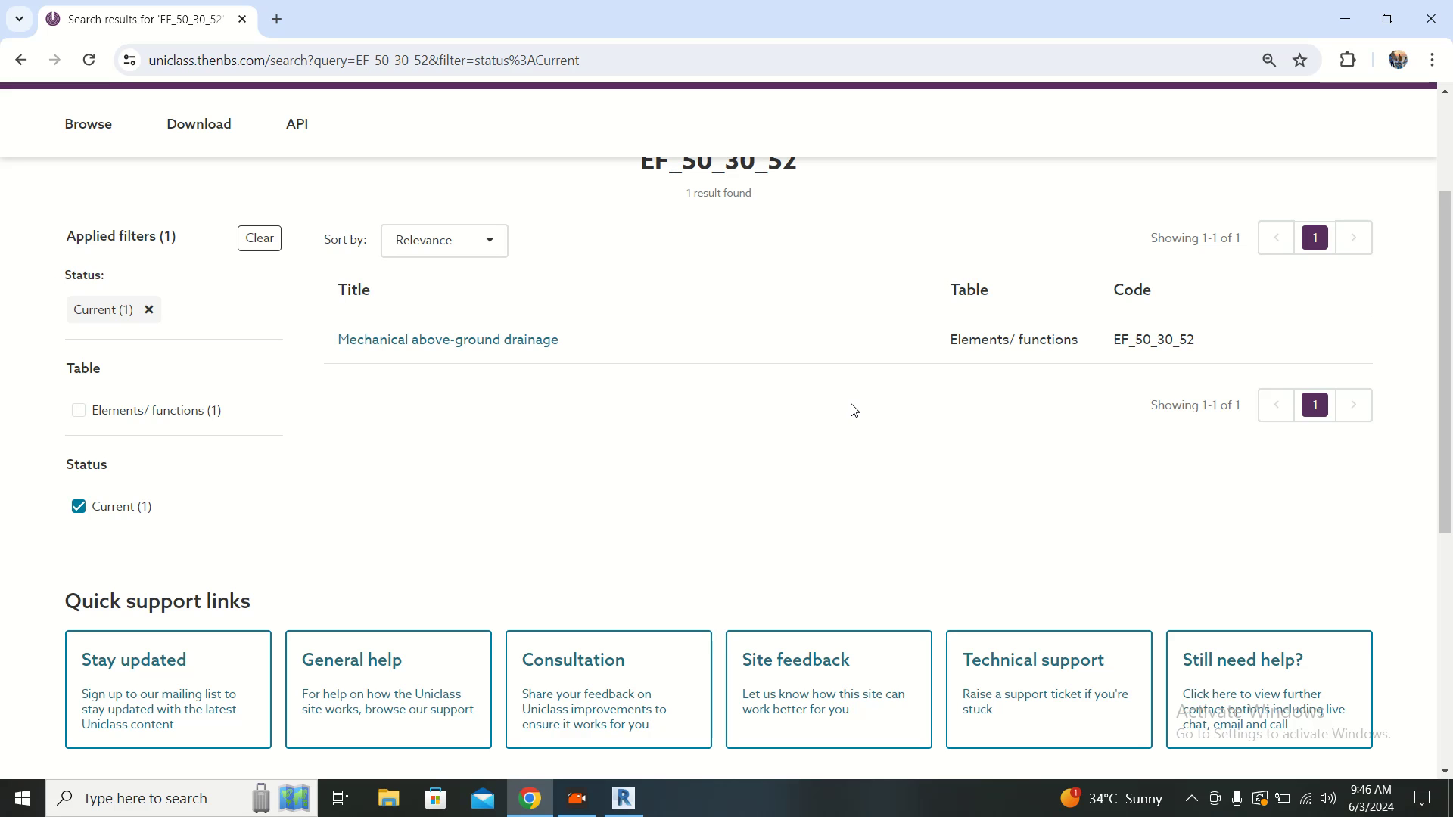
pyautogui.click(1332, 17)
pyautogui.click(753, 503)
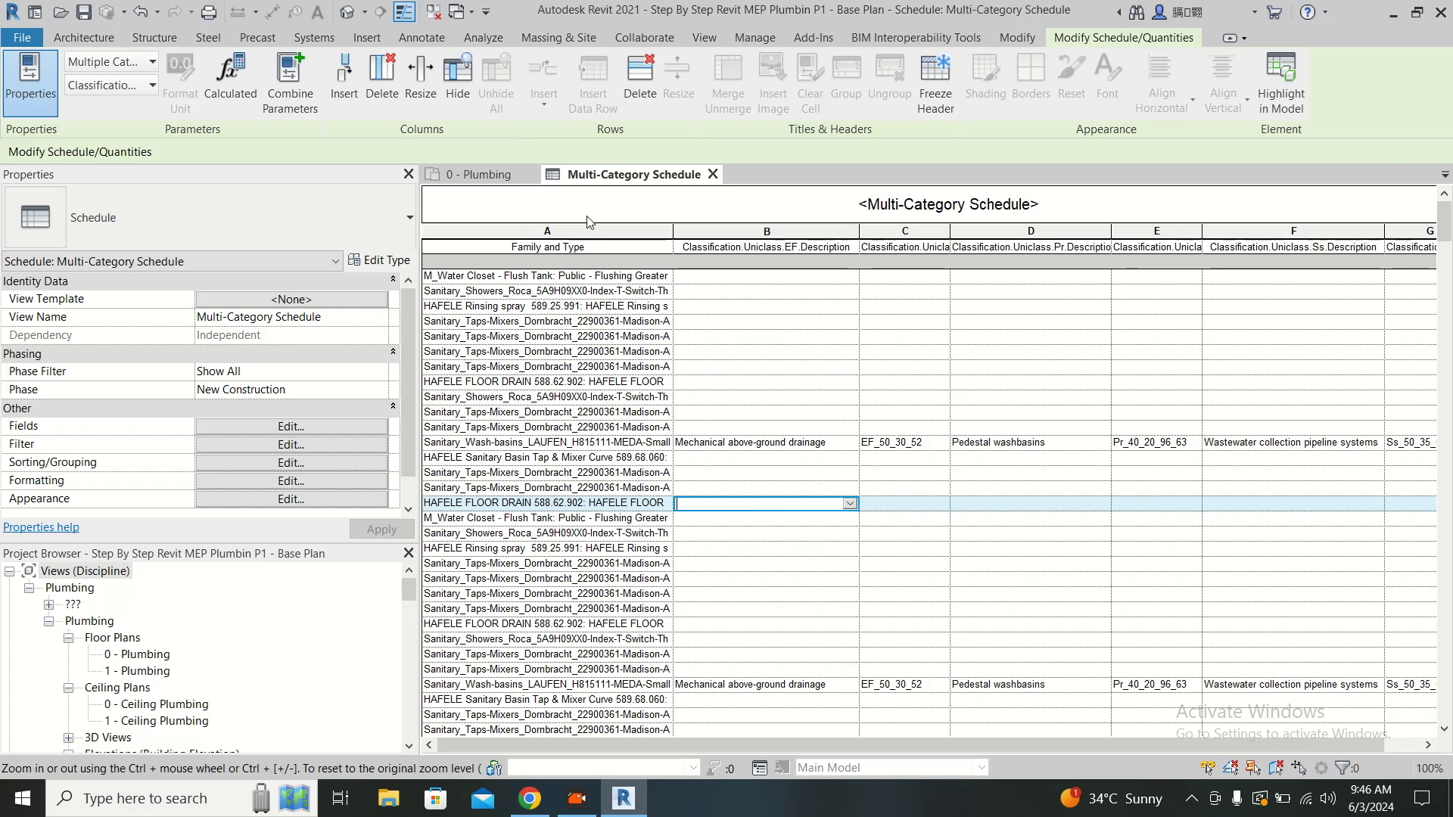
pyautogui.click(712, 175)
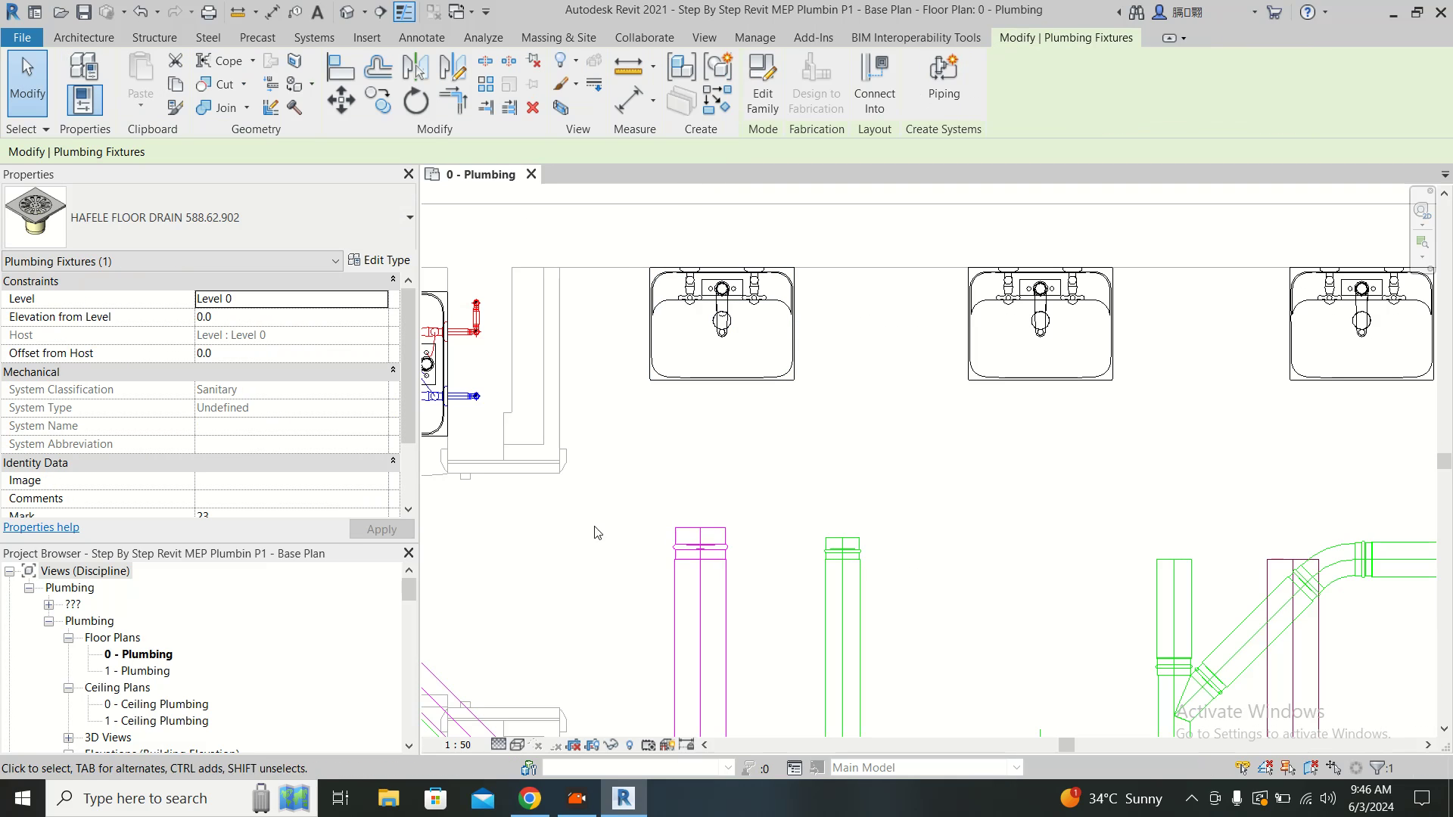
# - Select the leftmost washbasin of the upper row in the plumbing plan and show the OmniClass entries in its type properties
pyautogui.click(687, 384)
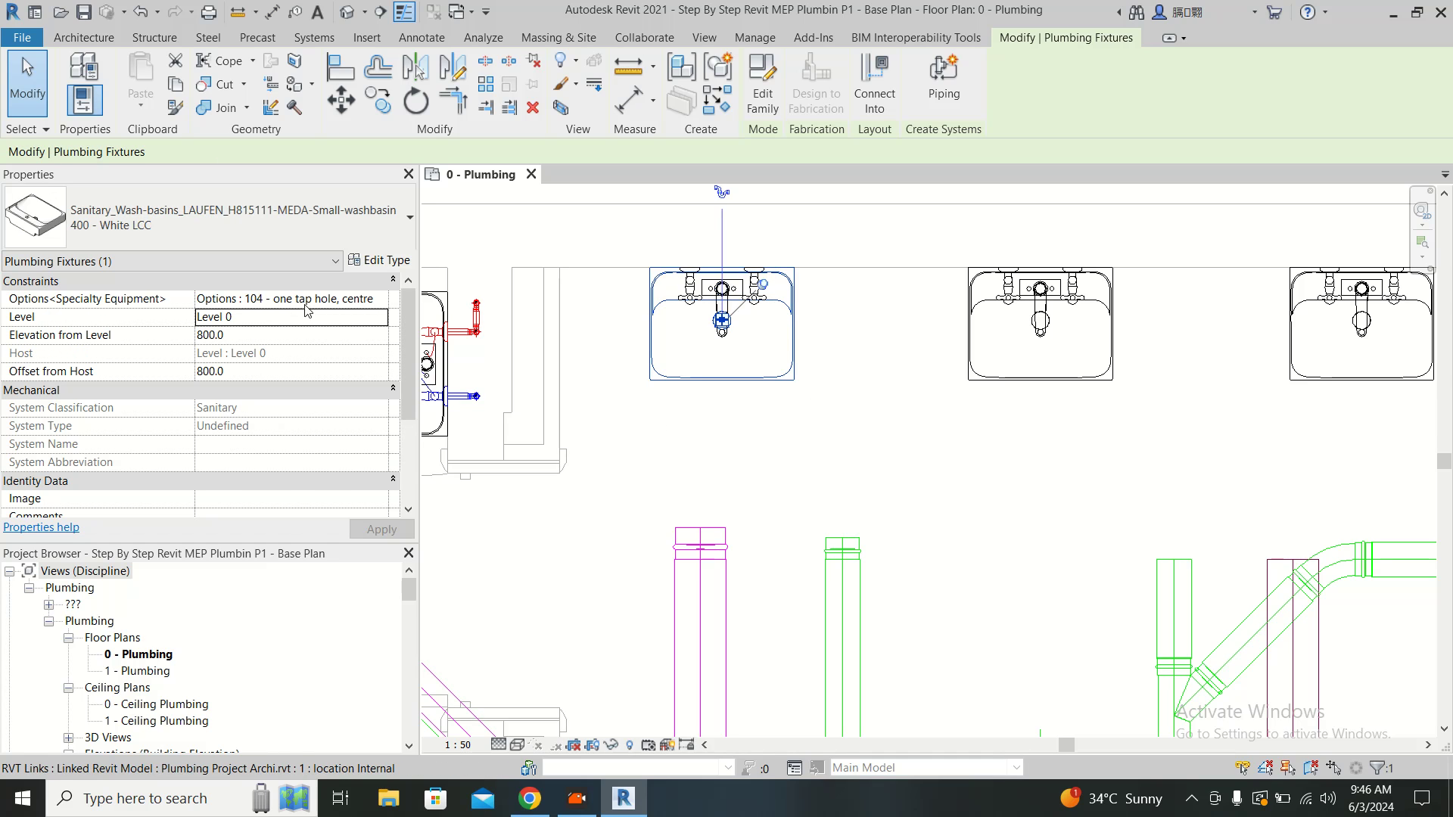
pyautogui.scroll(-3, 309, 364)
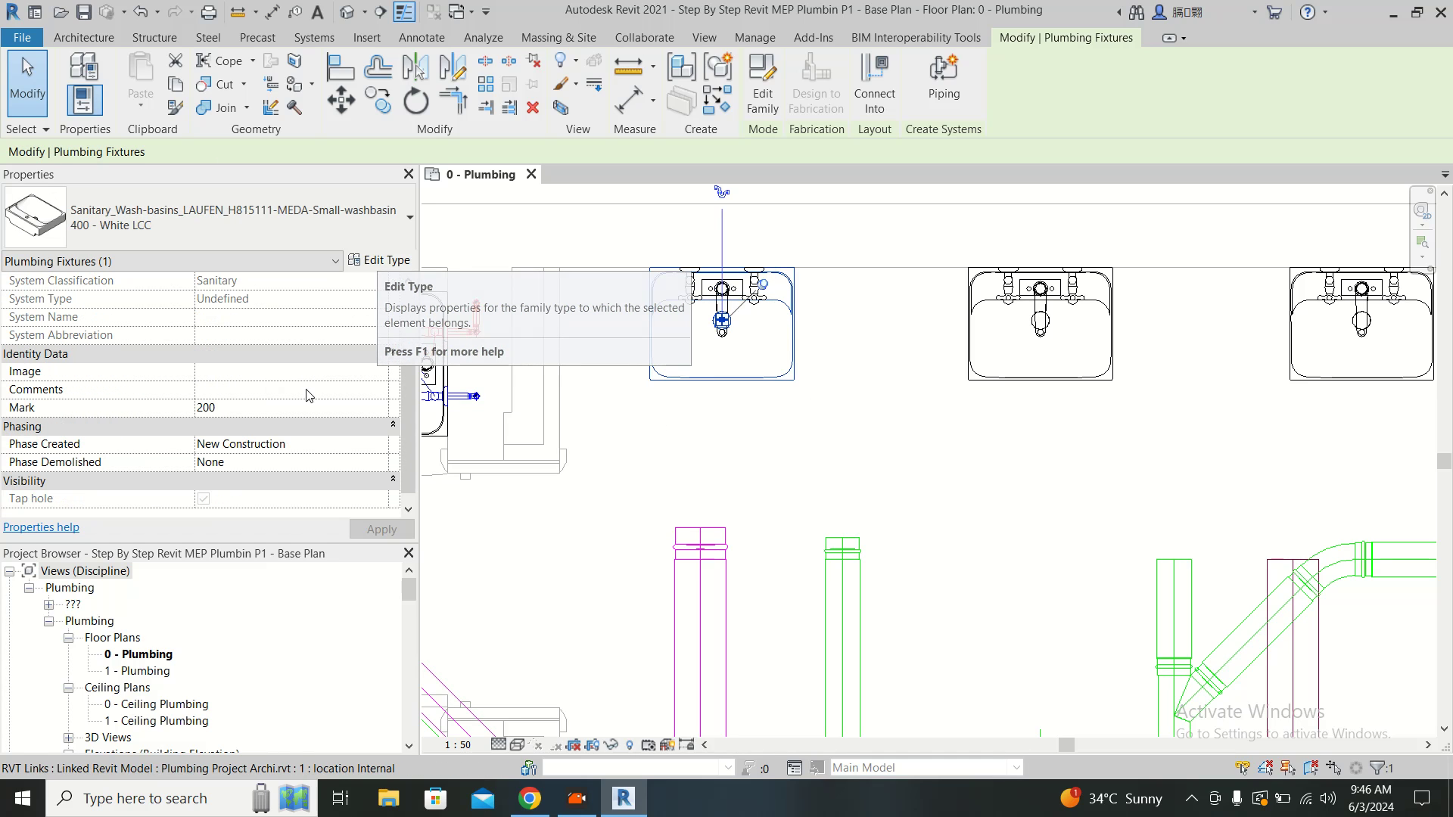
pyautogui.scroll(4, 182, 370)
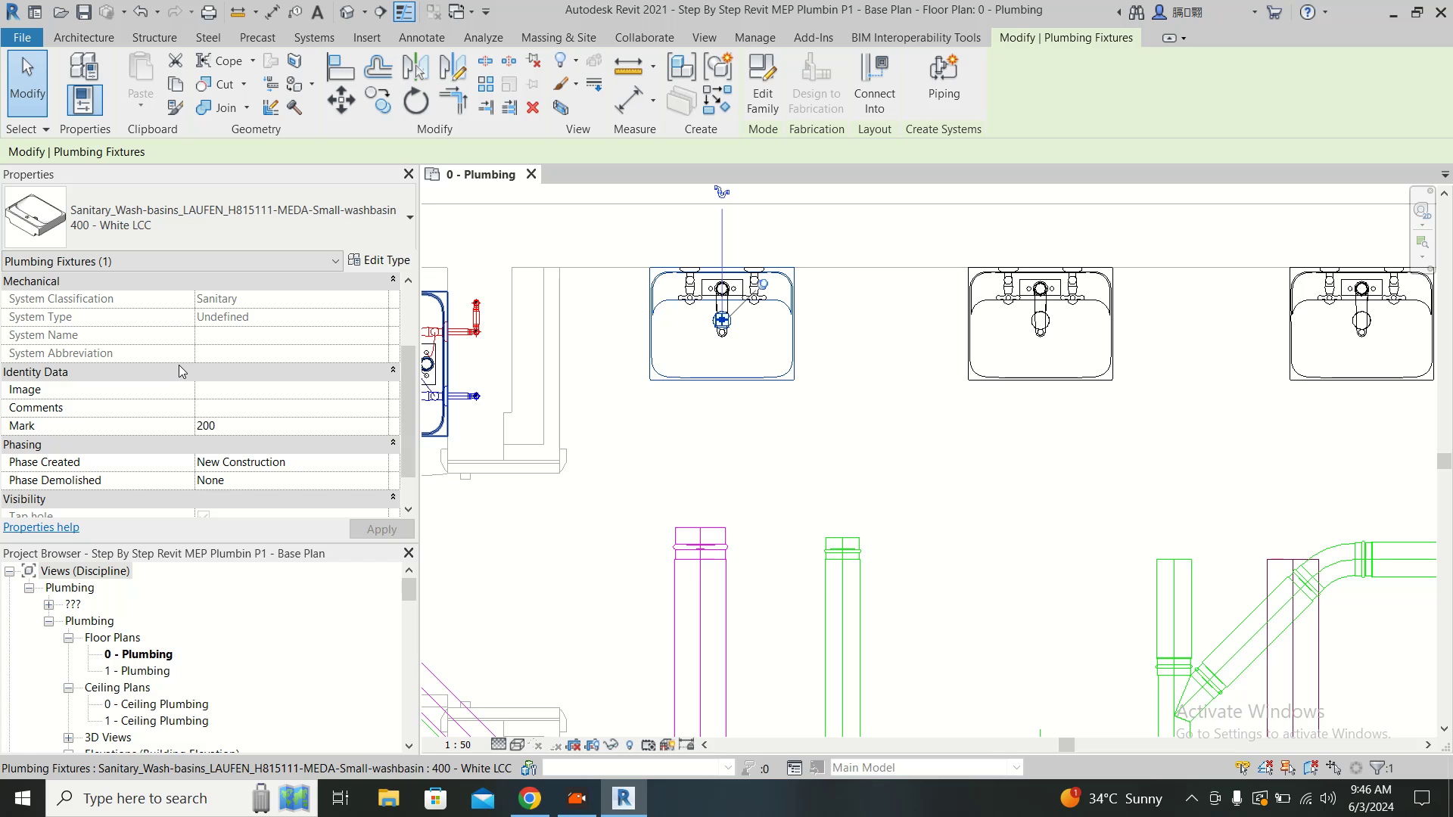
pyautogui.click(386, 262)
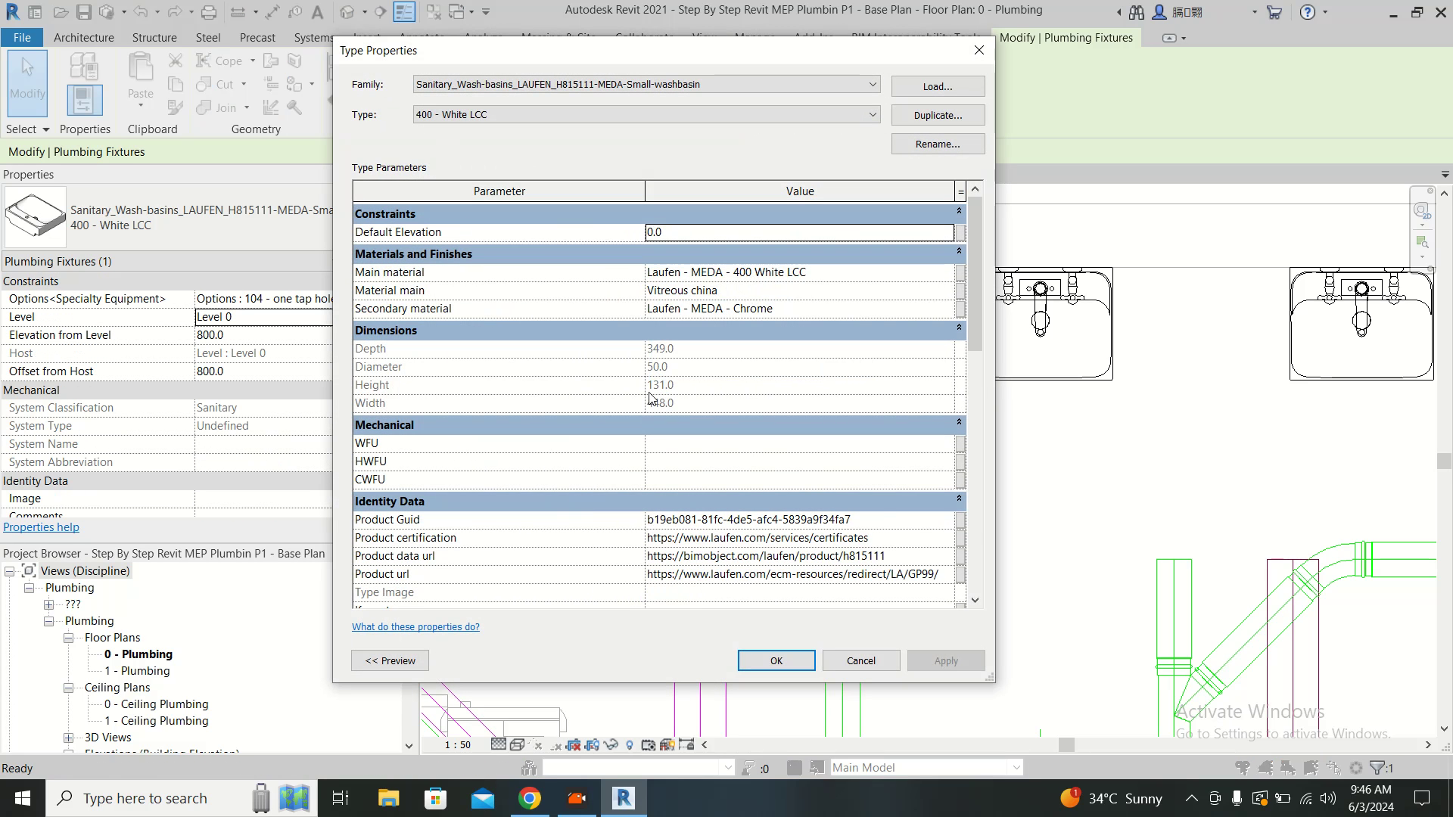
pyautogui.scroll(-5, 651, 398)
pyautogui.scroll(-3, 651, 398)
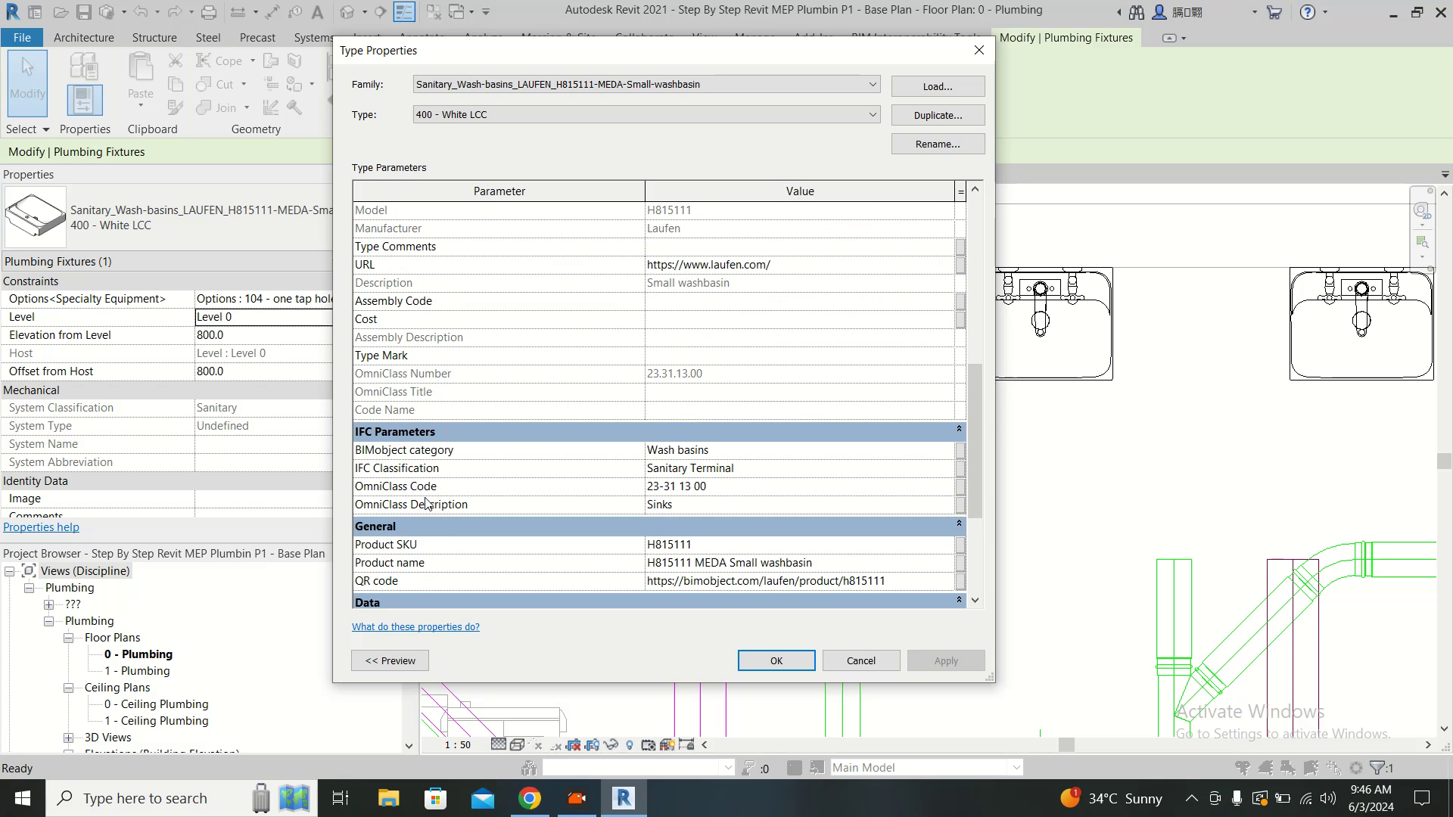
# - Check the available choices for OmniClass Code and OmniClass Description, and close the type properties without applying changes
pyautogui.click(751, 488)
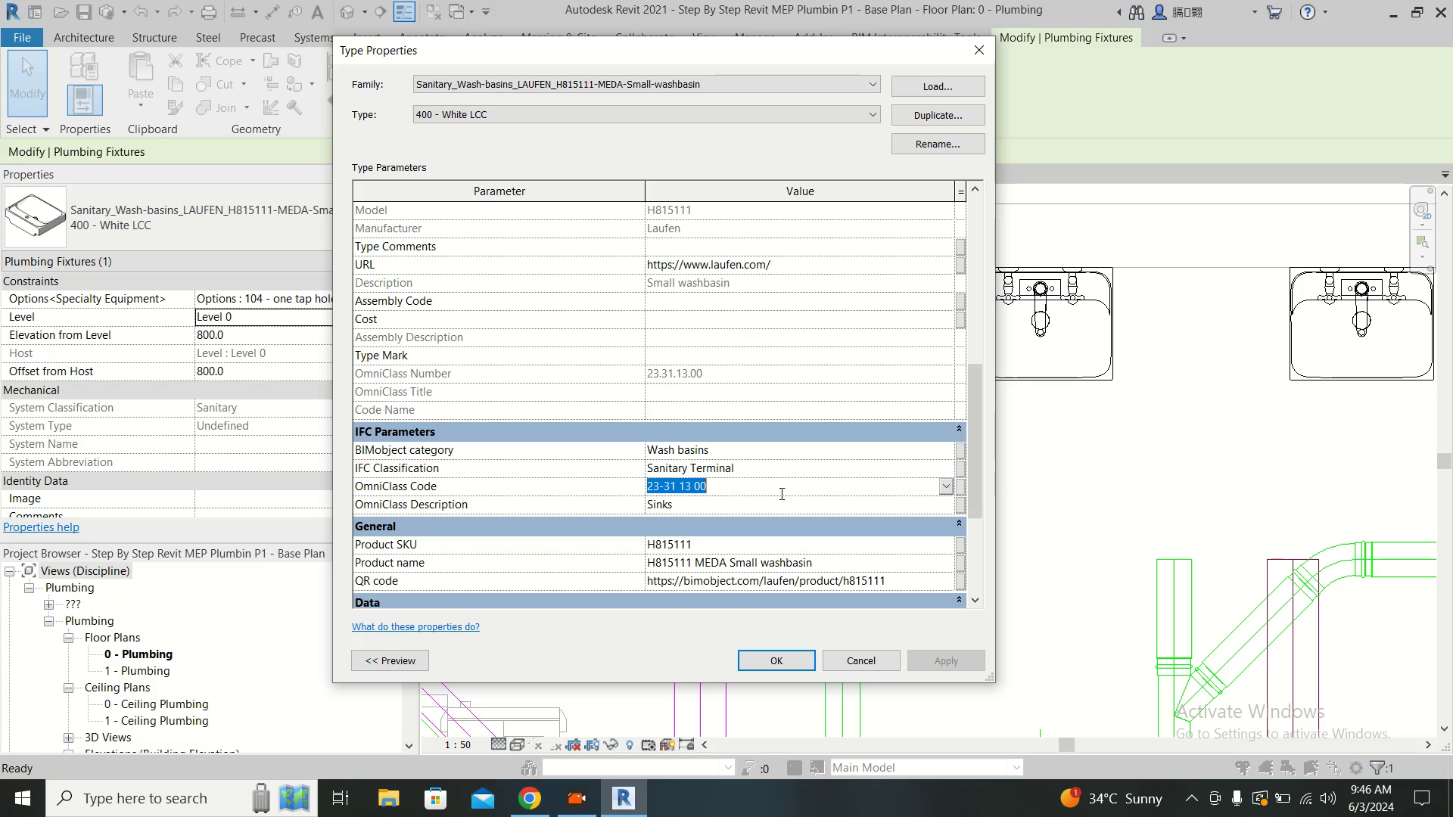
pyautogui.click(945, 486)
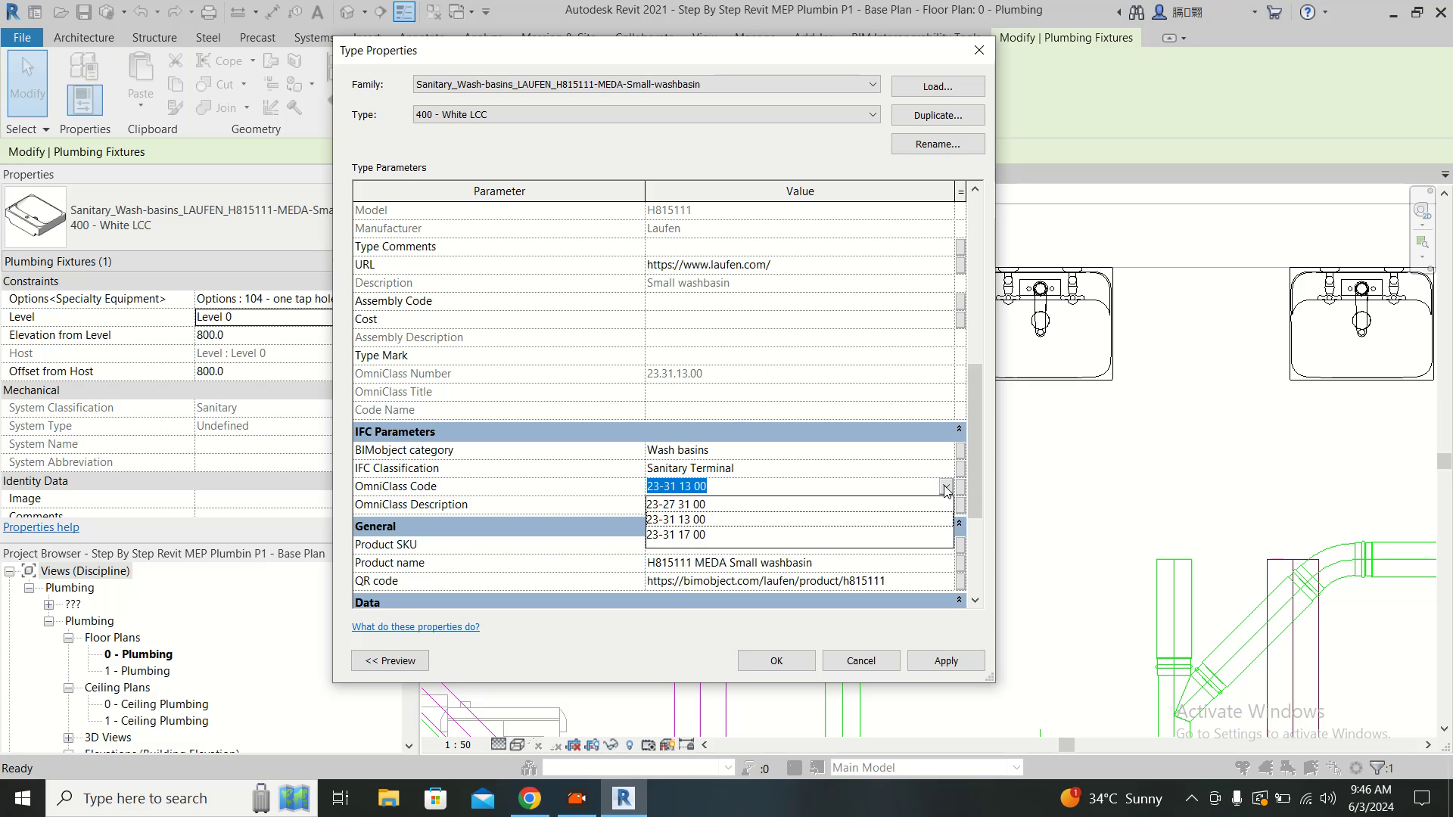
pyautogui.click(946, 488)
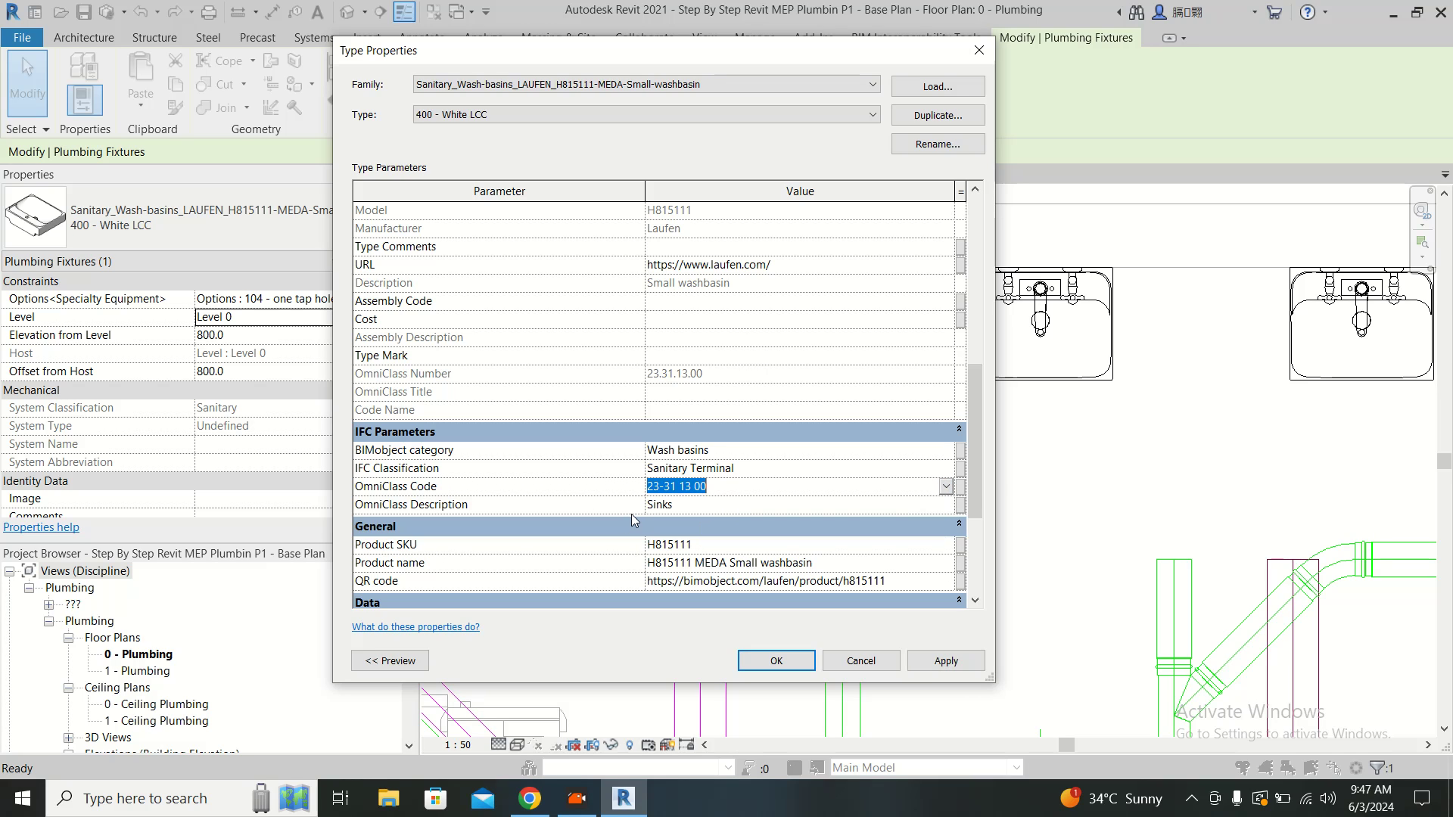
pyautogui.click(687, 505)
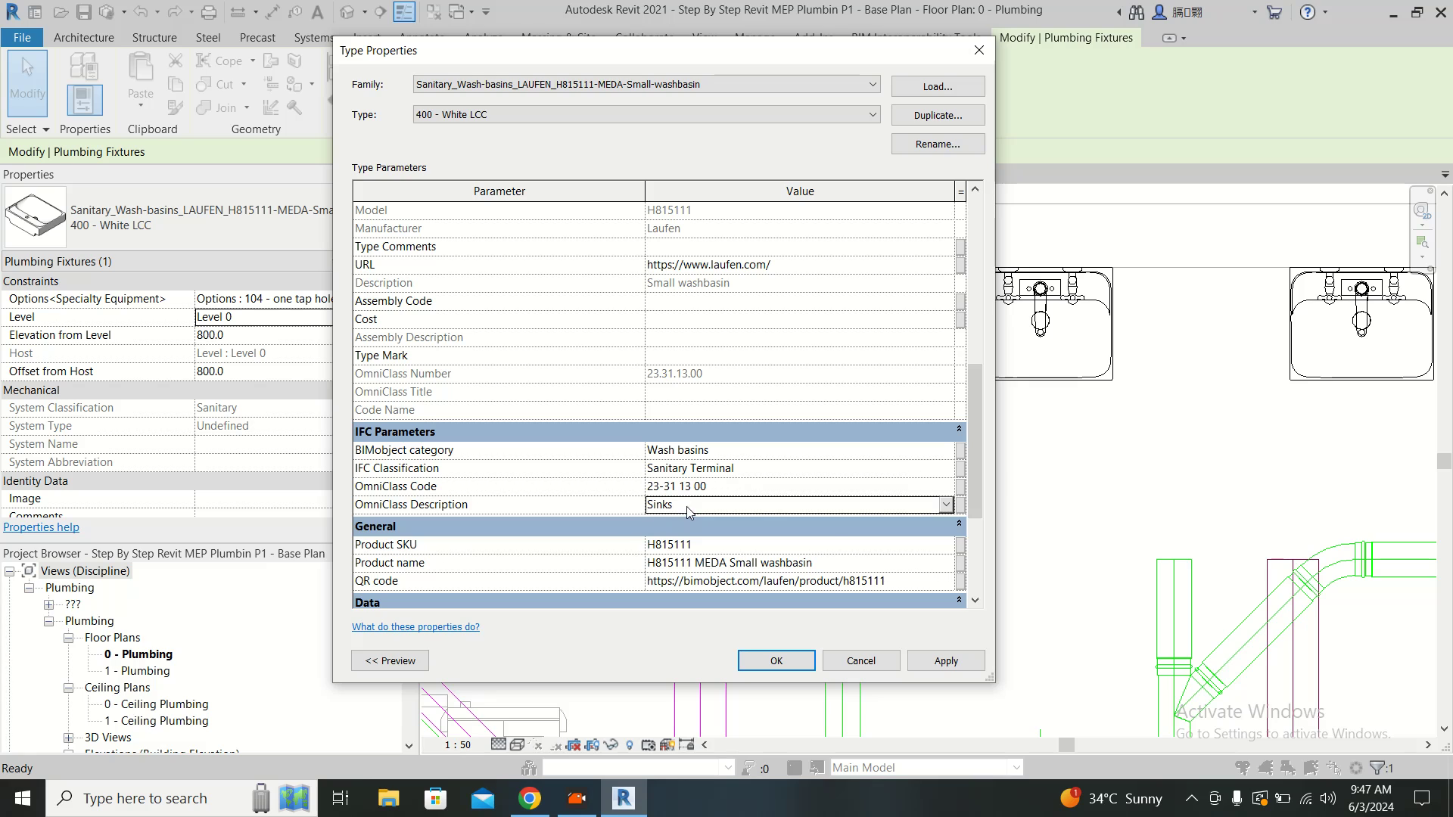
pyautogui.click(946, 505)
pyautogui.click(948, 505)
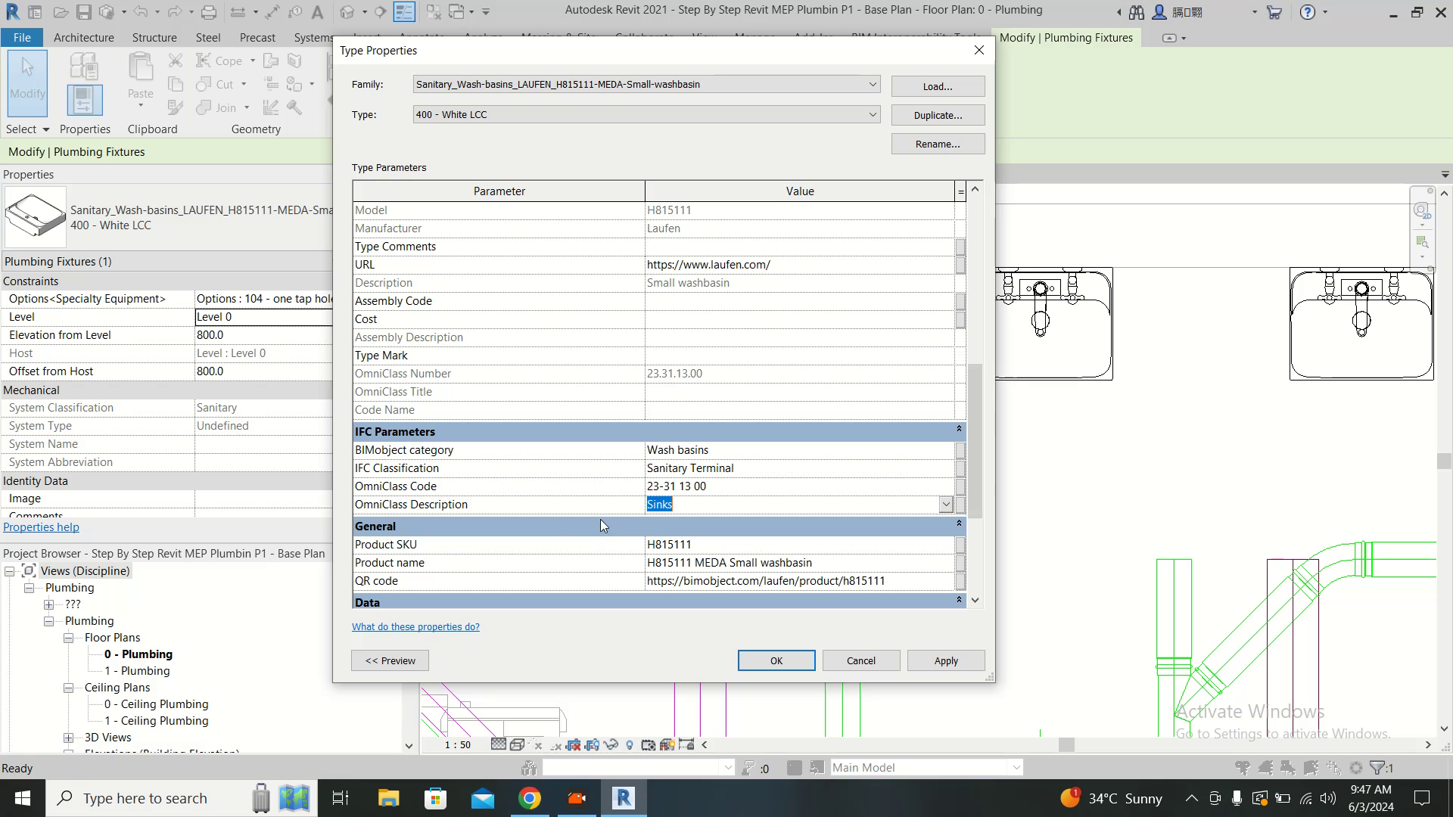
pyautogui.moveTo(655, 53); pyautogui.dragTo(460, 71)
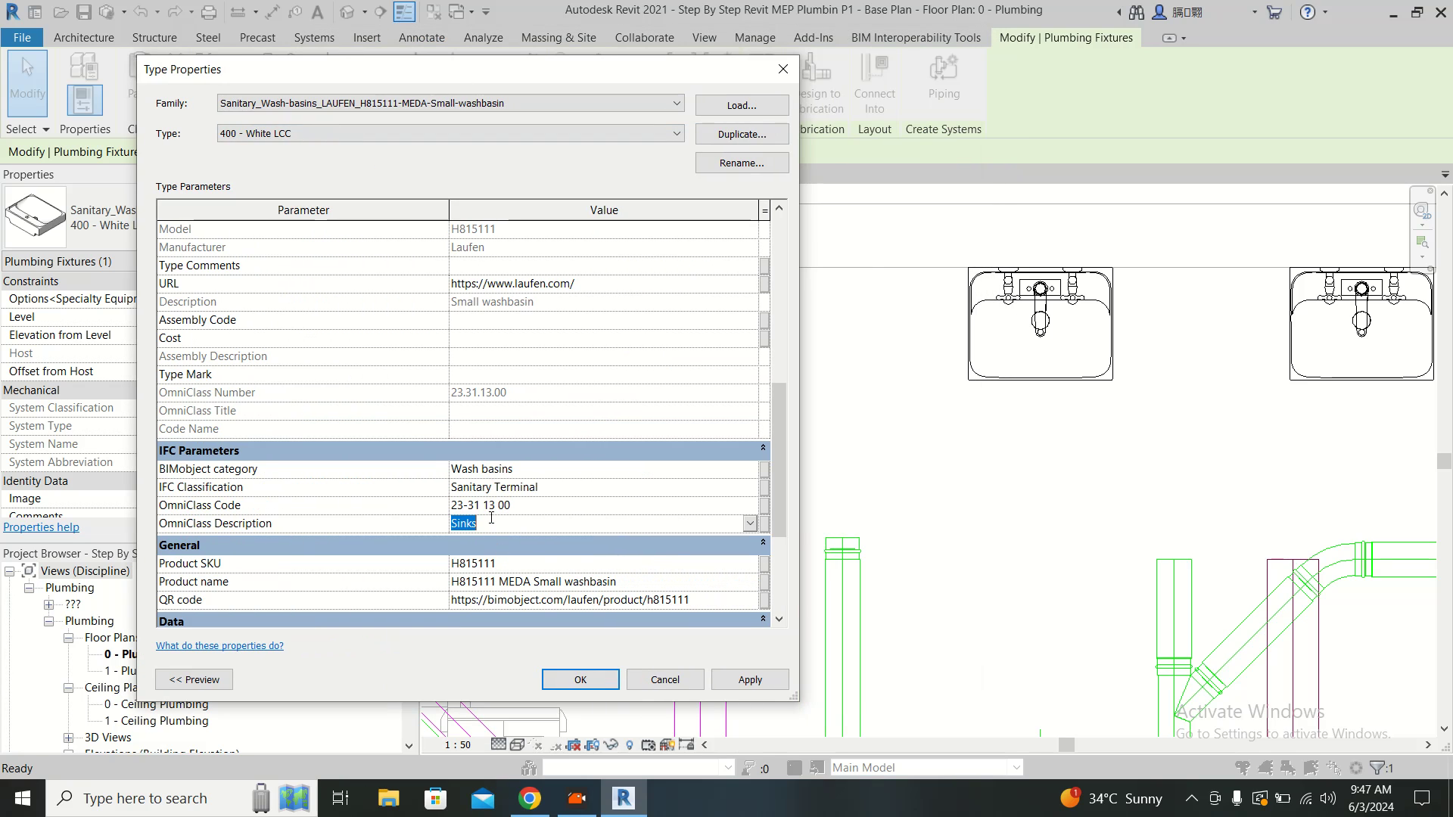
pyautogui.click(665, 679)
pyautogui.press('Escape')
pyautogui.click(798, 378)
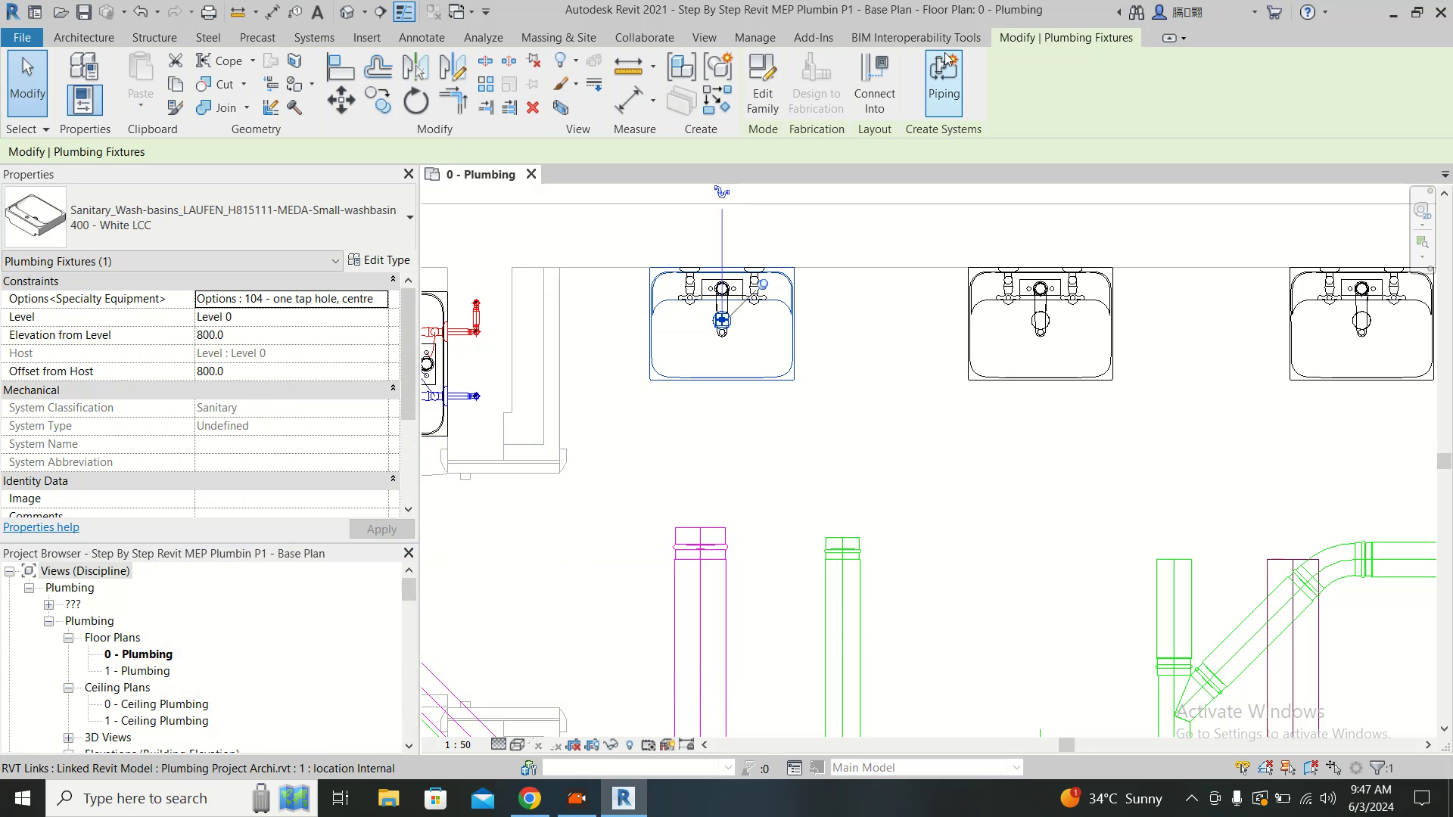
# - Open the washbasin family for editing and bring up the OmniClass Table 23 classification for its OmniClass Number
pyautogui.click(762, 84)
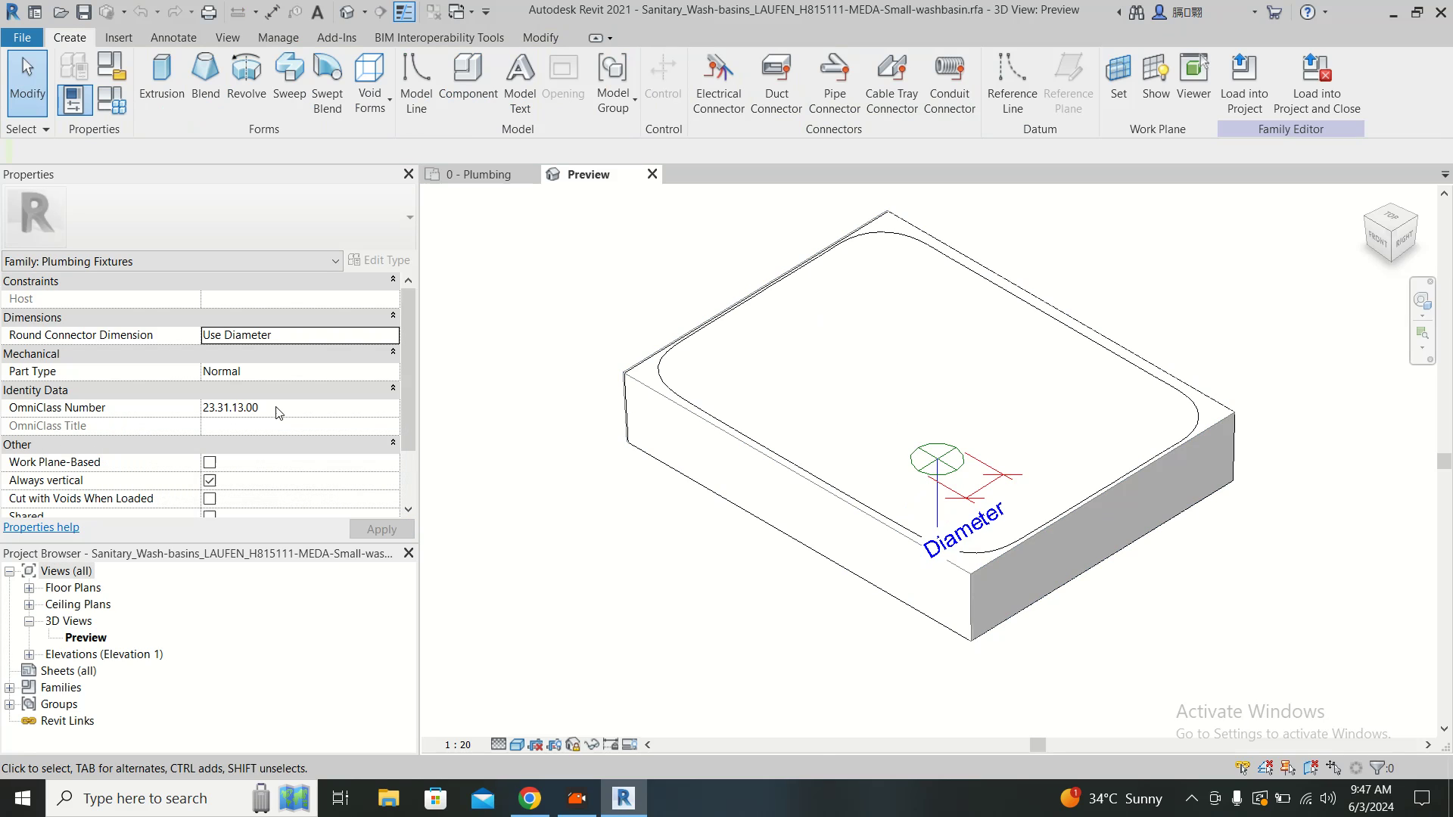
pyautogui.click(384, 412)
pyautogui.click(394, 409)
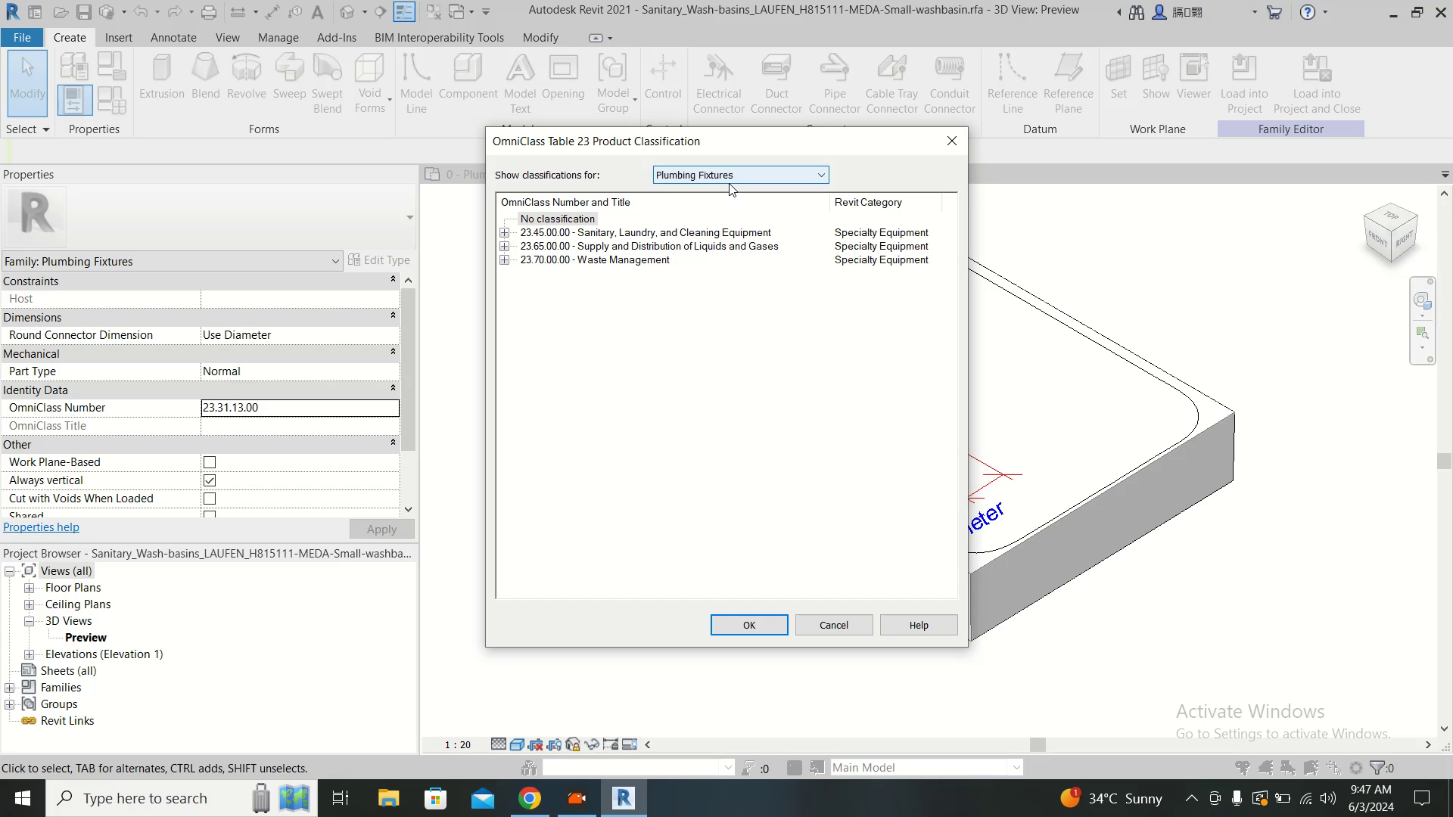
# - Examine the Plumbing Fixtures classifications under 23.45.00.00 and 23.65.00.00, including washing equipment, sanitary faucets and liquid terminals, and collapse both groups
pyautogui.click(503, 234)
pyautogui.click(504, 234)
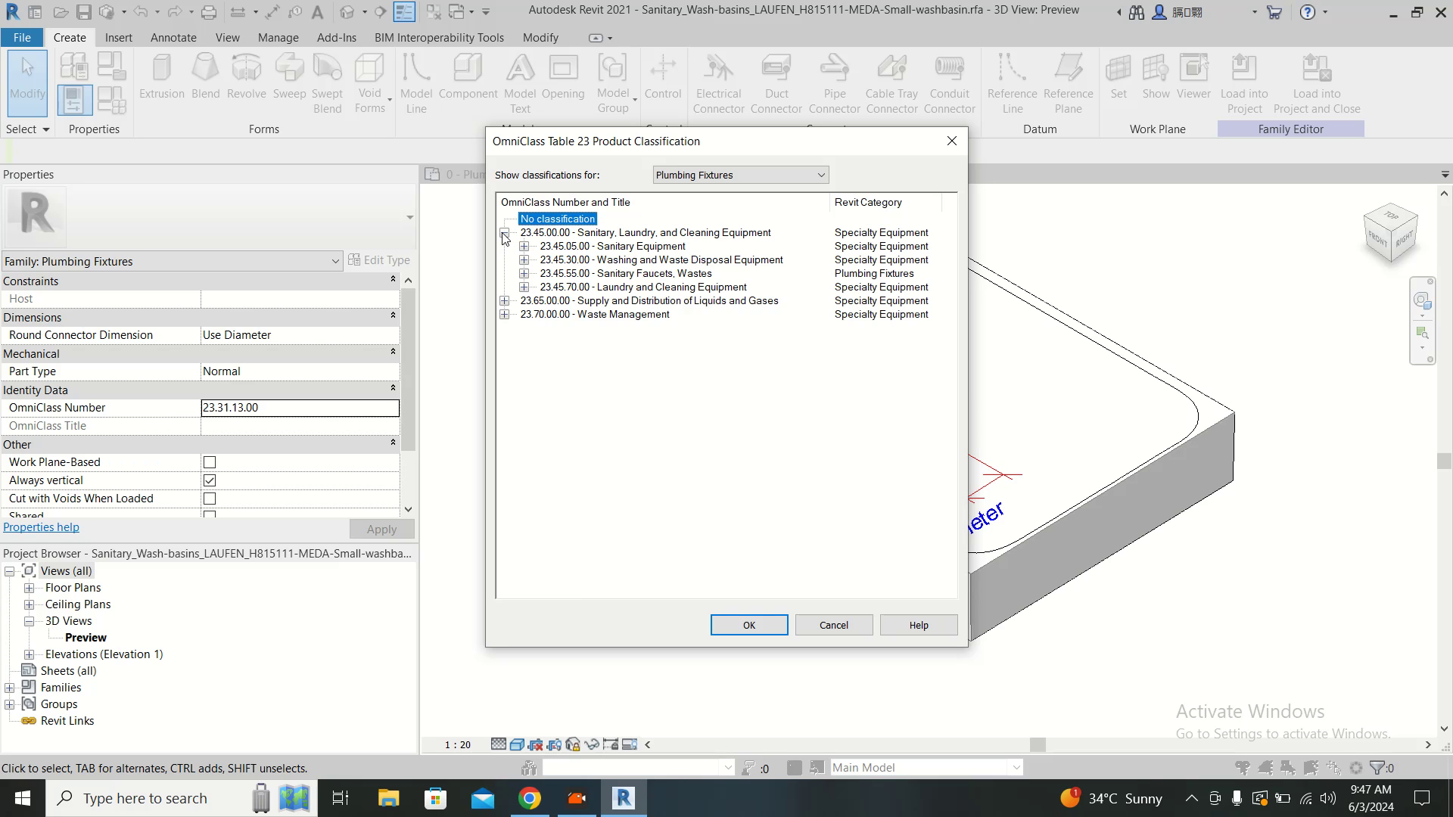
pyautogui.click(504, 301)
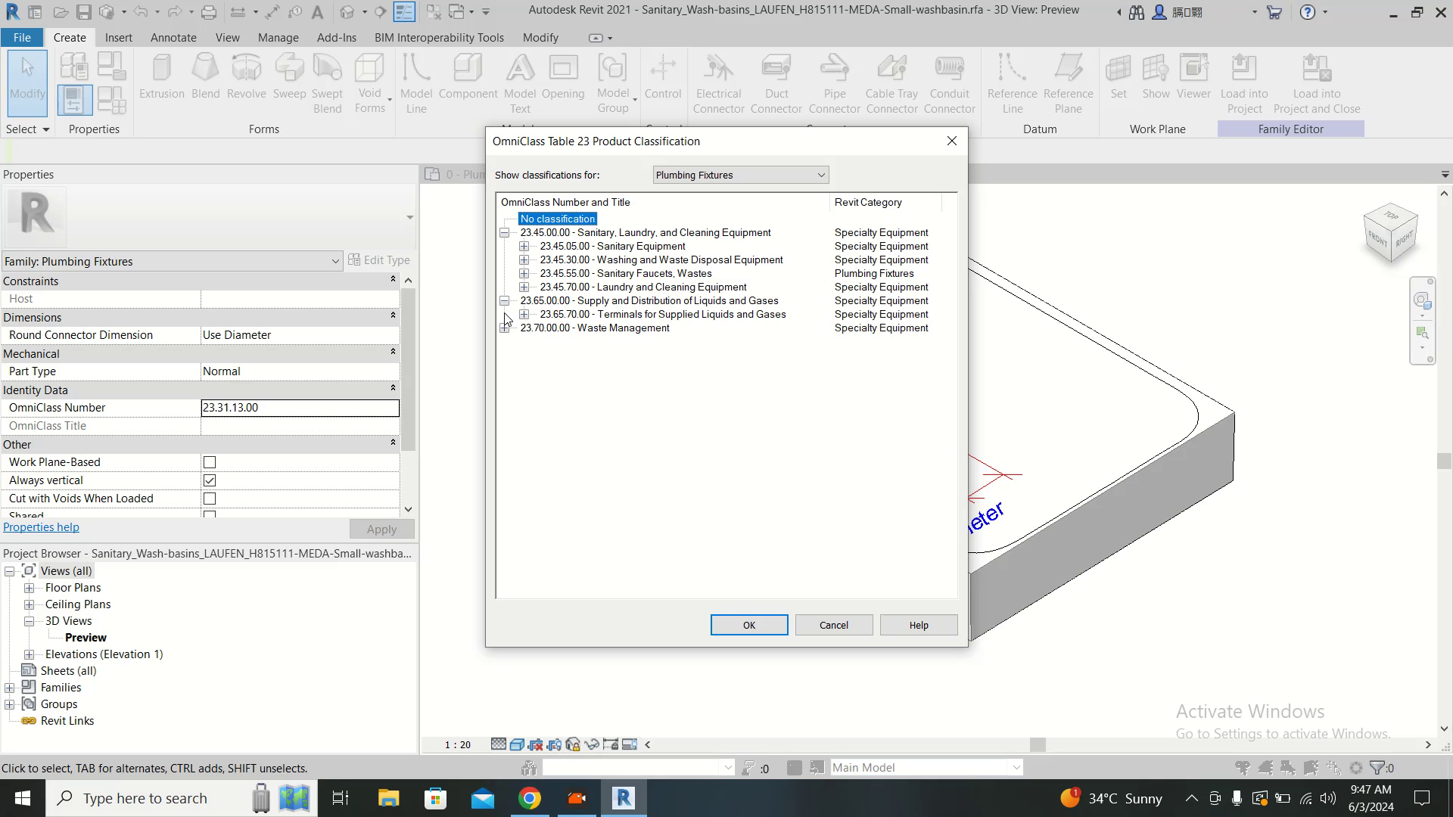
pyautogui.click(743, 173)
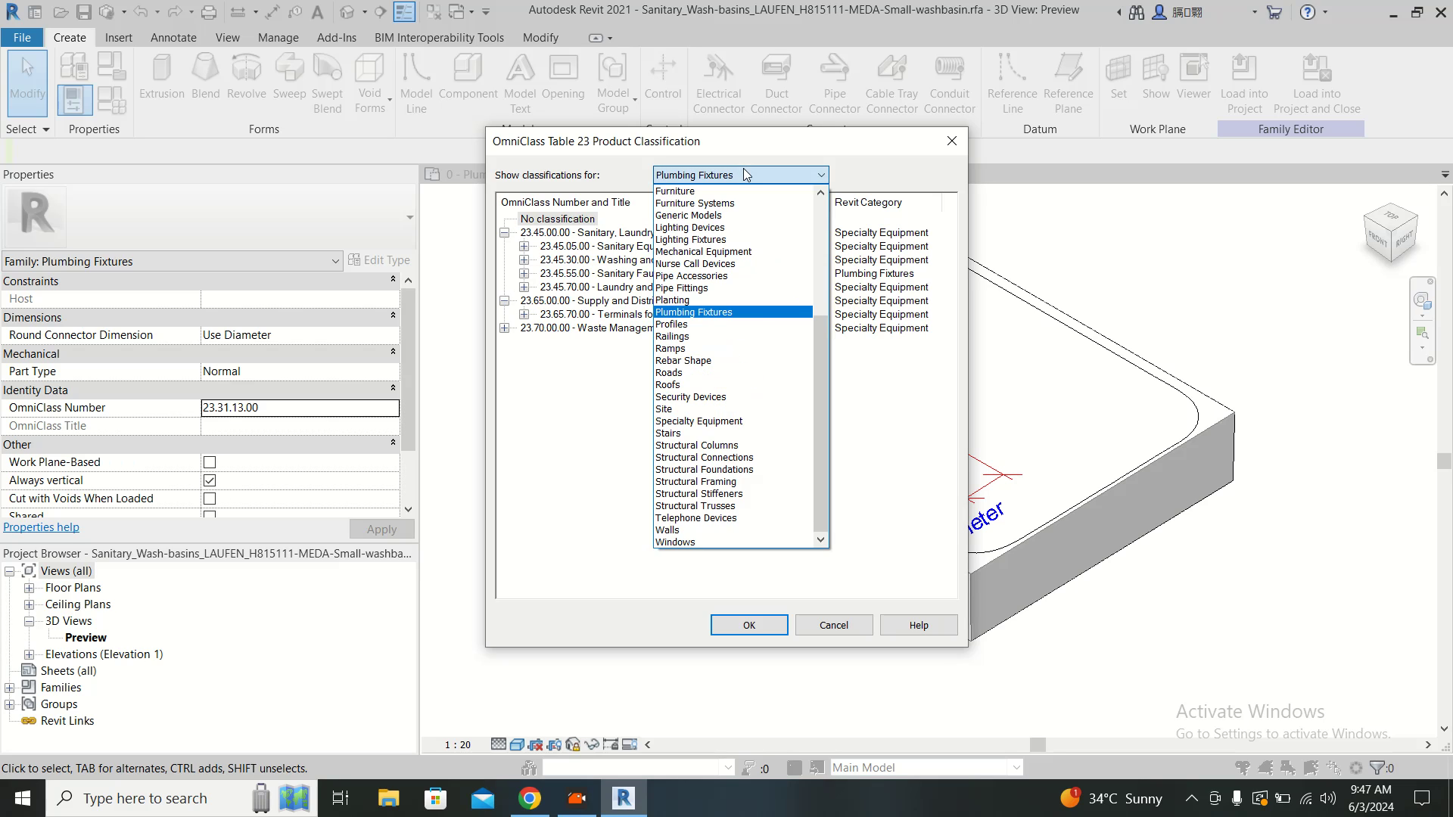
pyautogui.click(743, 171)
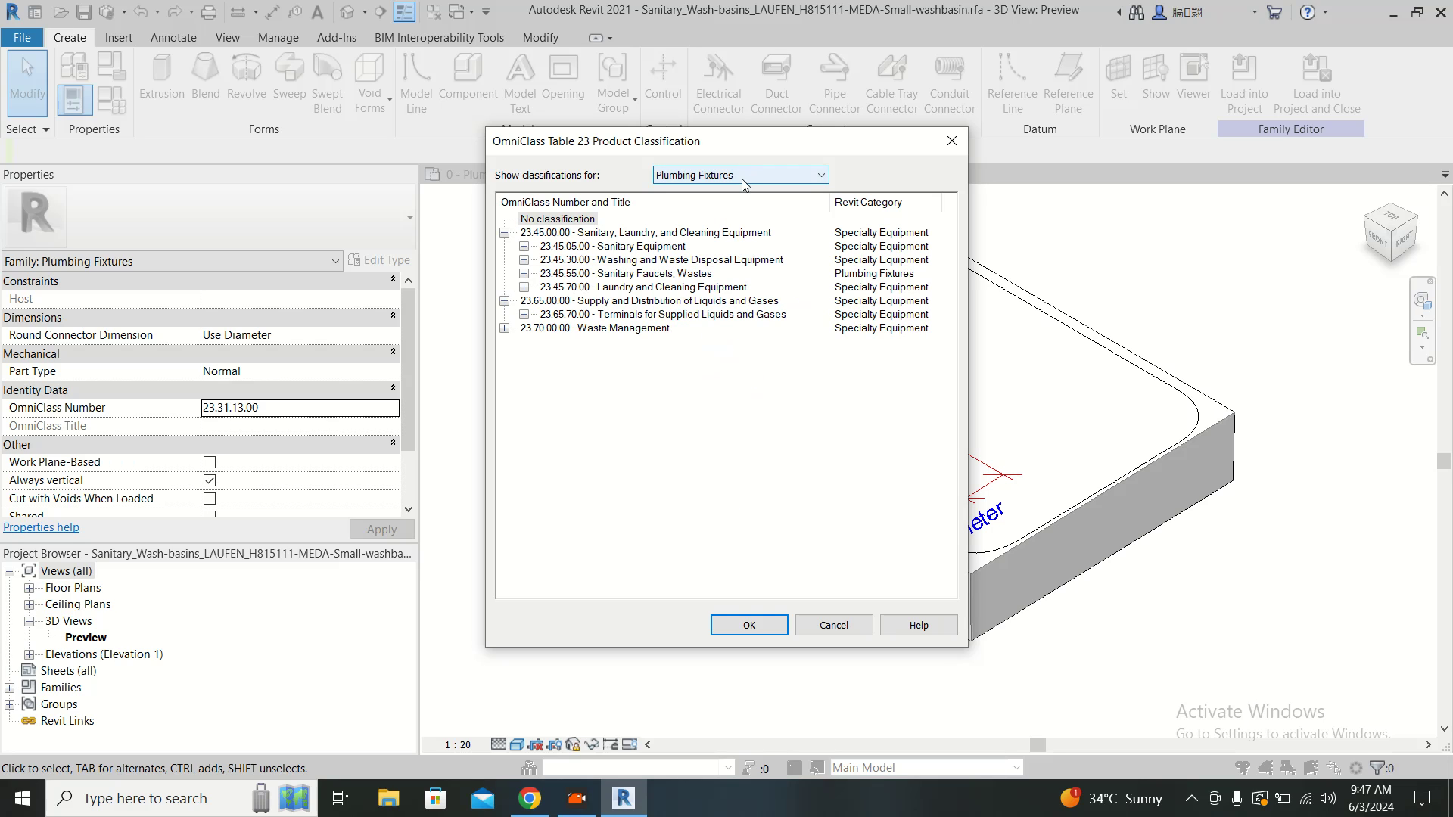
pyautogui.click(524, 261)
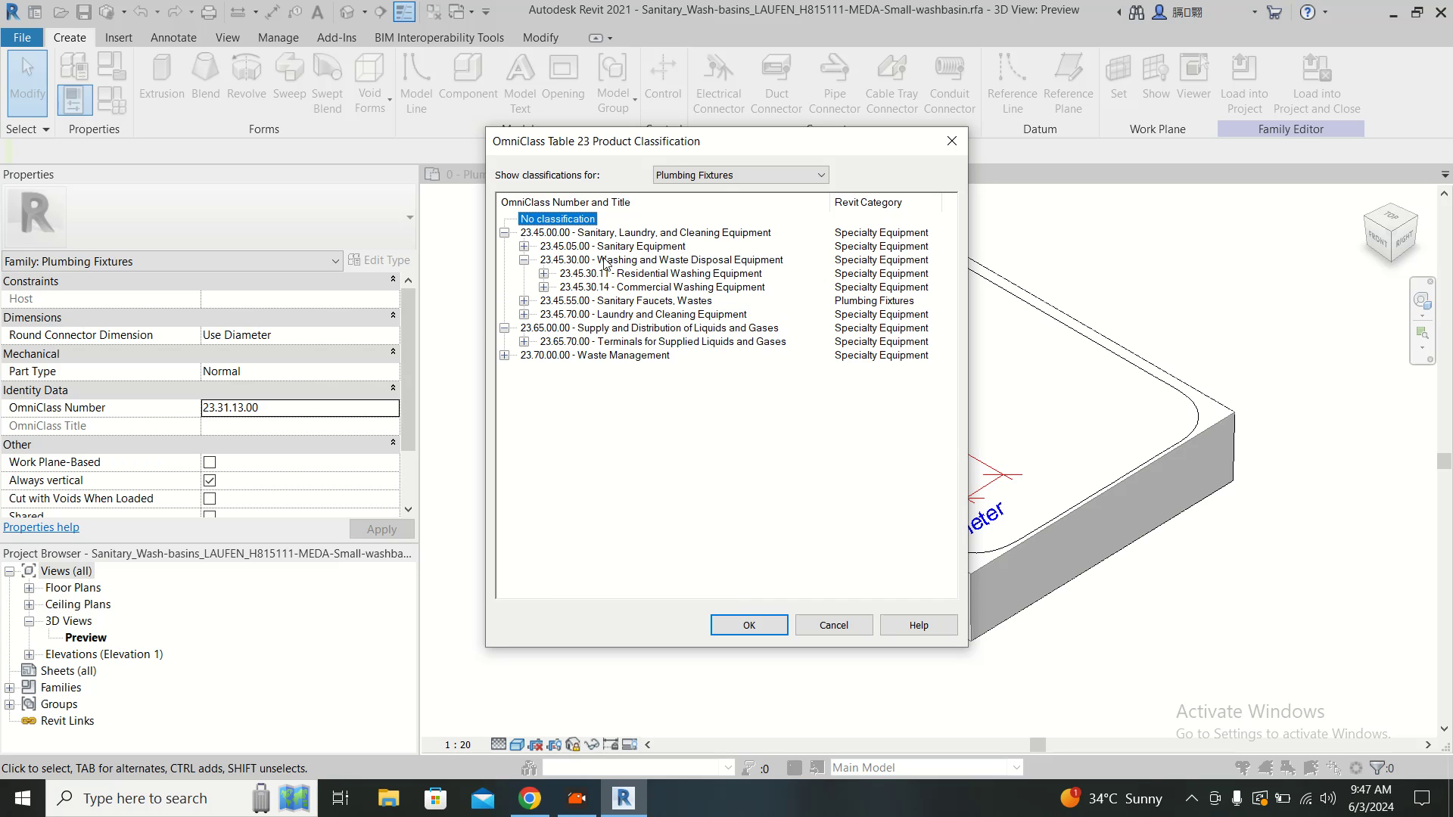
pyautogui.click(524, 342)
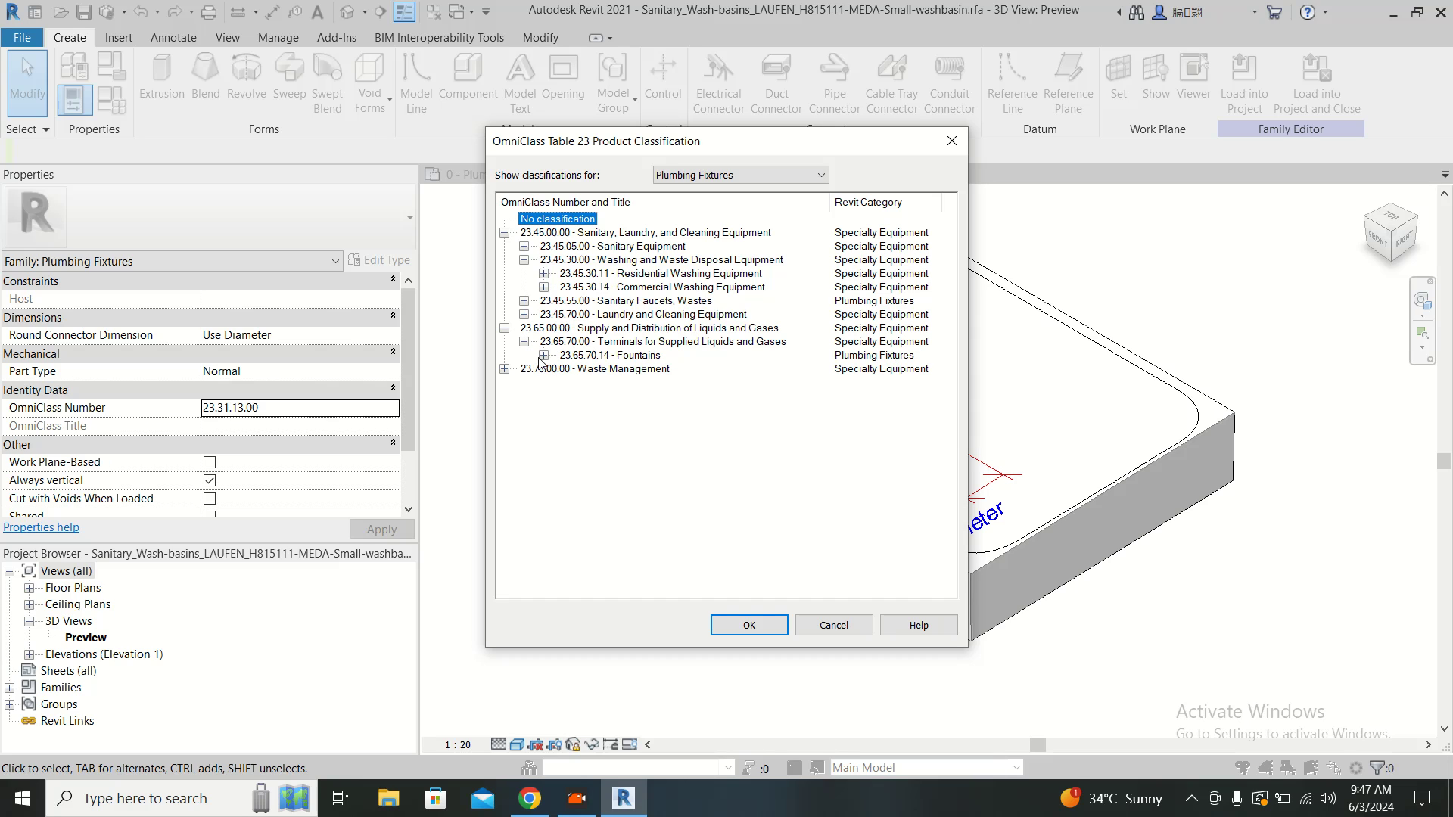
pyautogui.click(524, 302)
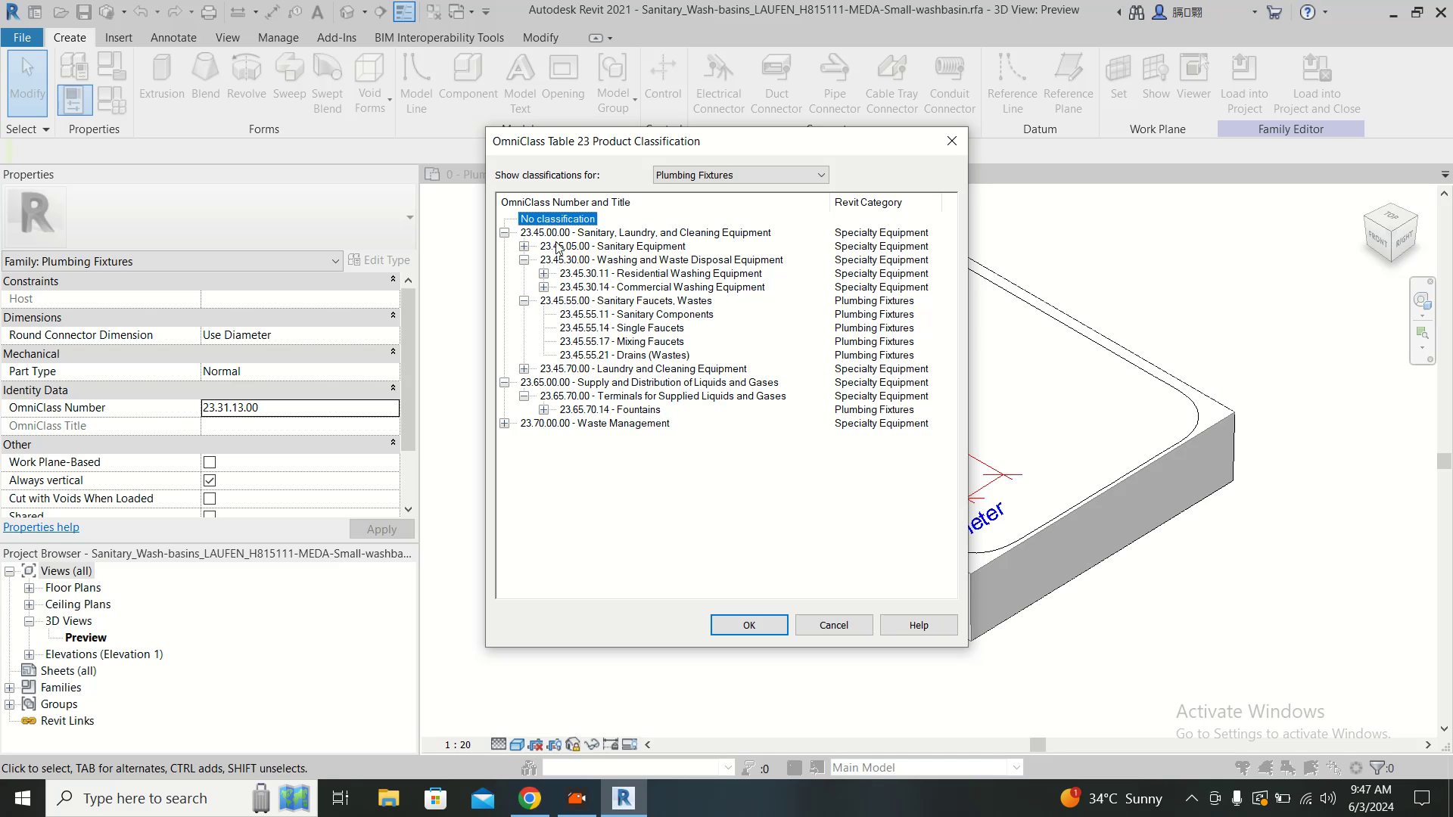
pyautogui.click(503, 232)
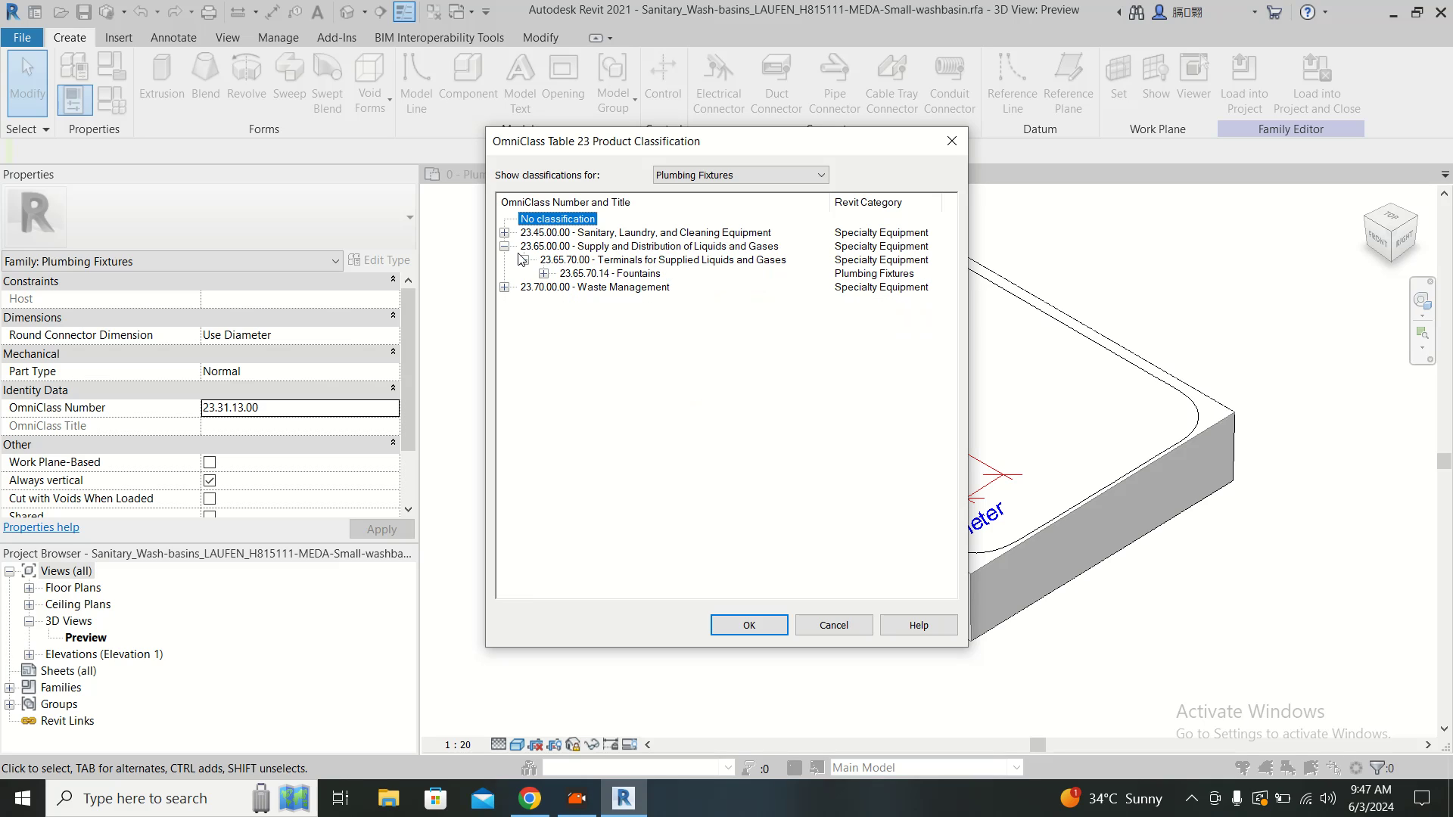
pyautogui.click(503, 246)
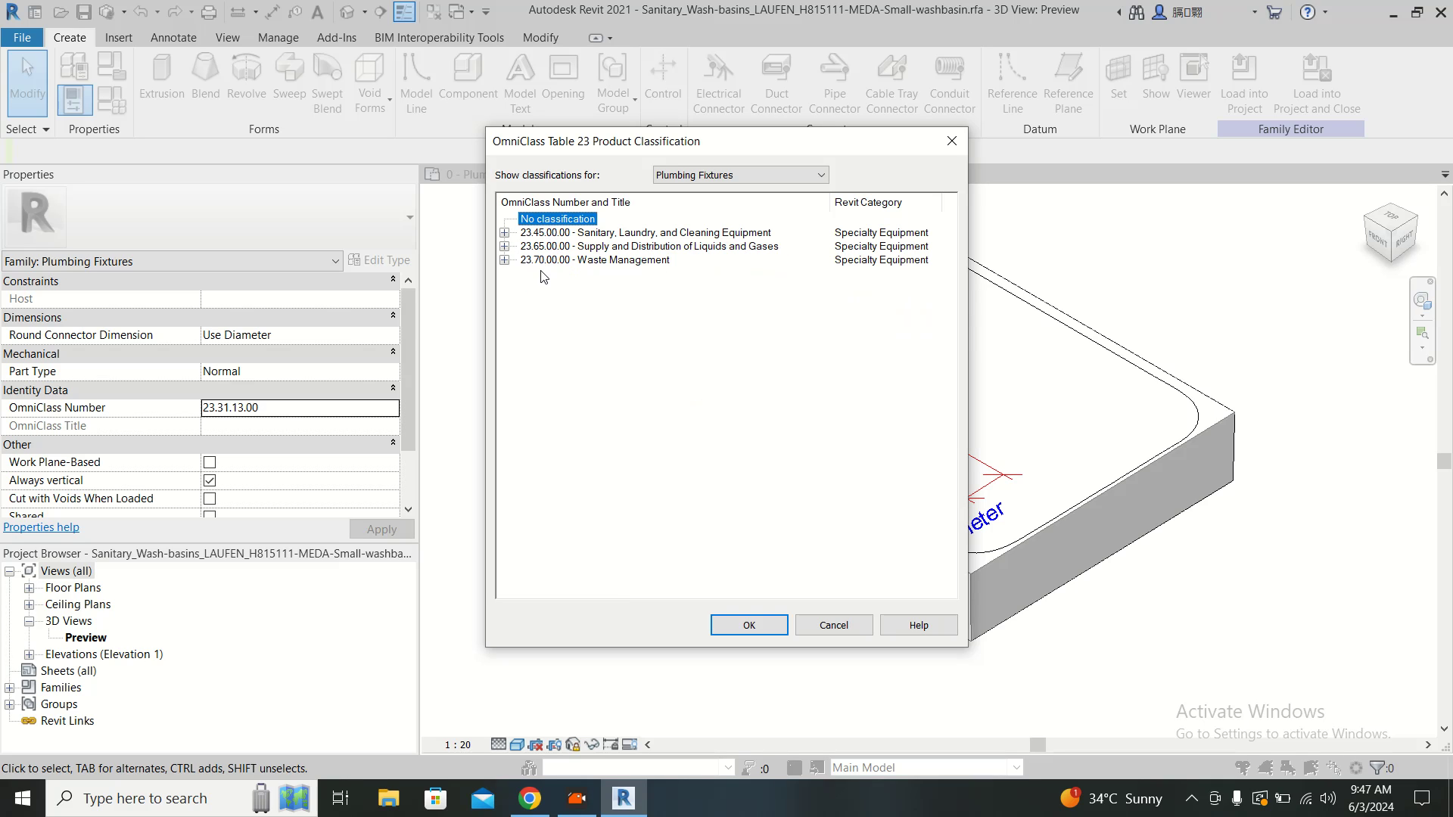
# - Show the OmniClass classifications for Mechanical Equipment, followed by those for All Categories
pyautogui.click(742, 175)
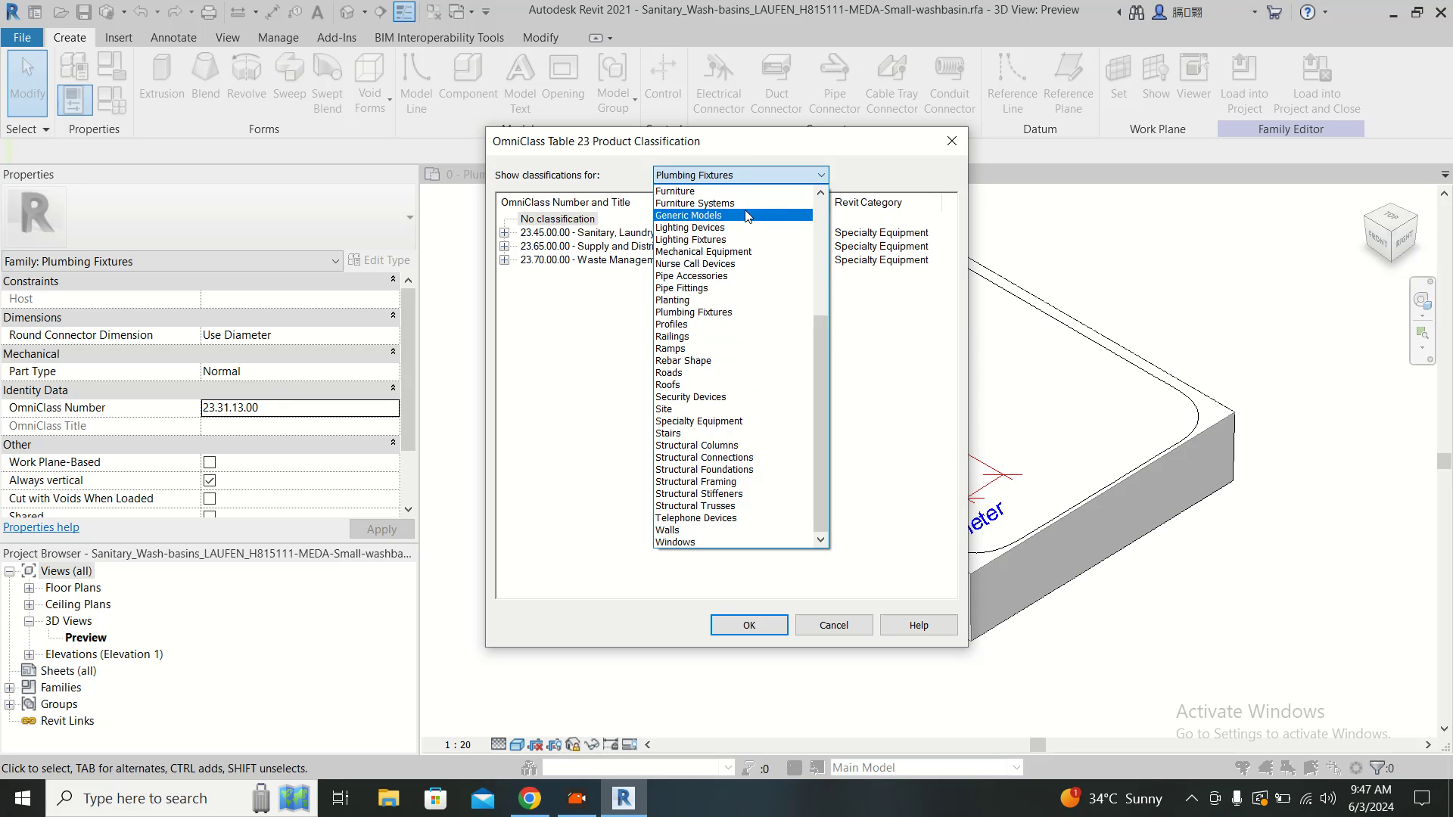
pyautogui.click(738, 253)
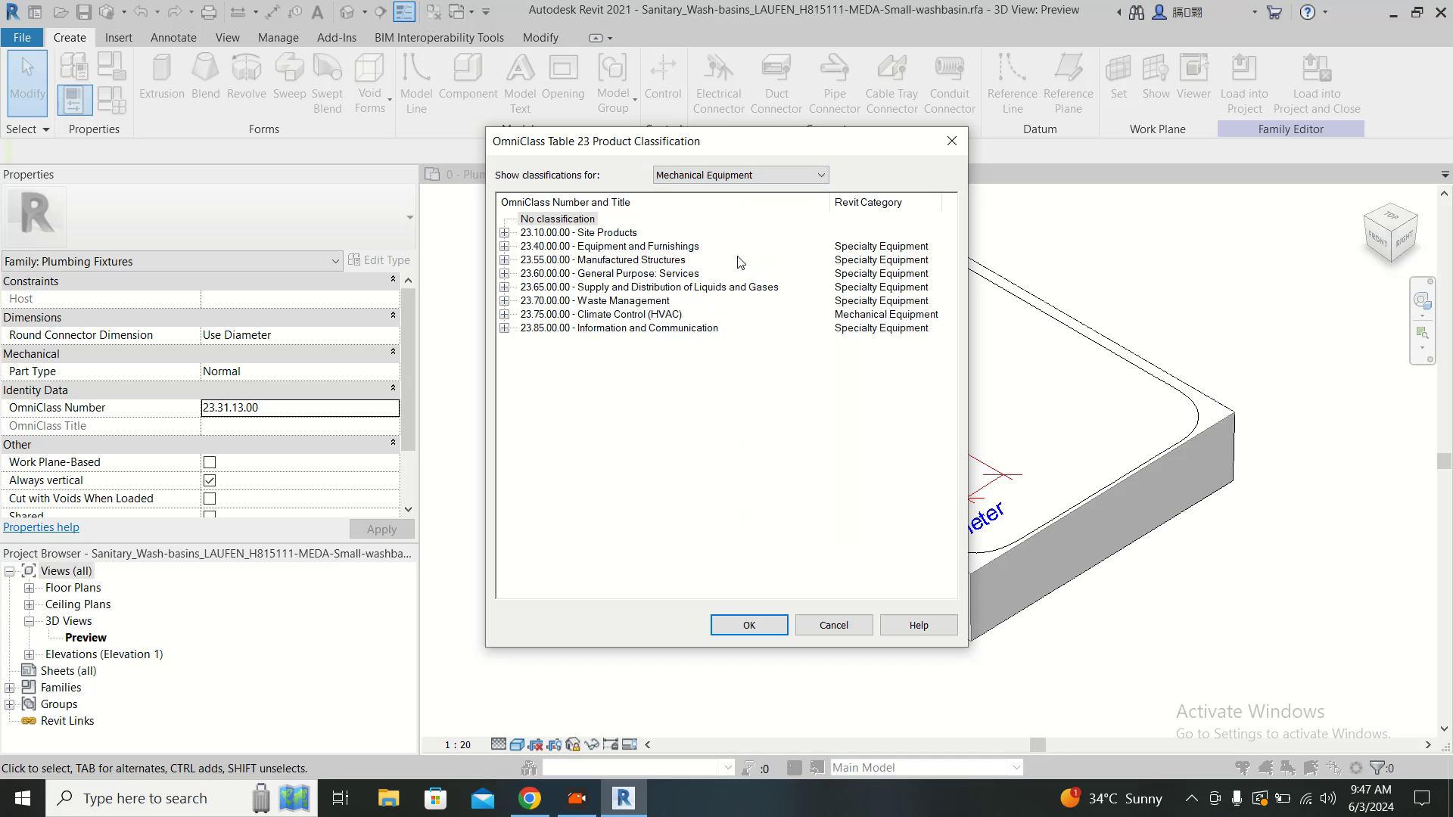
pyautogui.click(753, 175)
pyautogui.scroll(7, 745, 229)
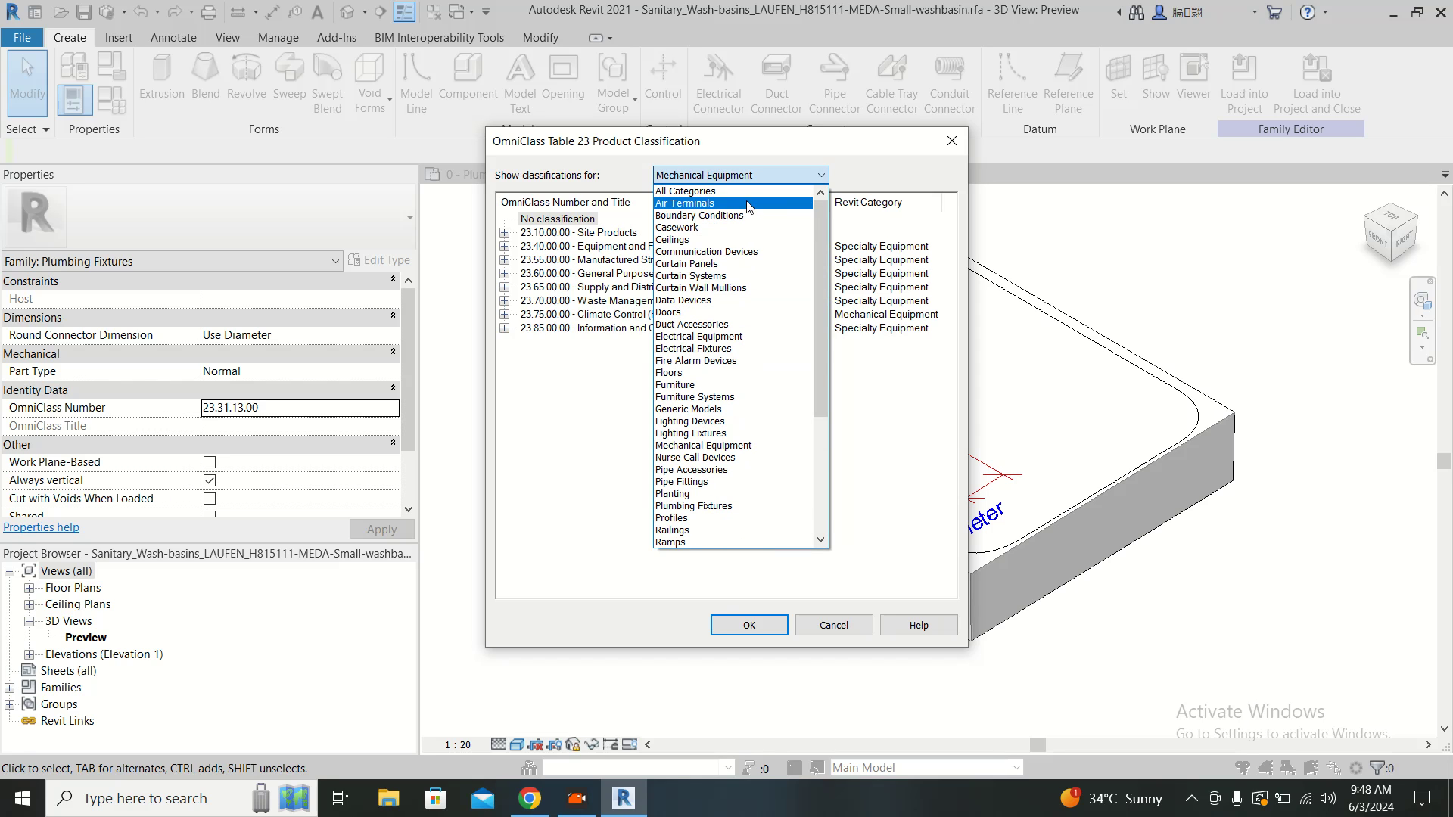
pyautogui.click(711, 191)
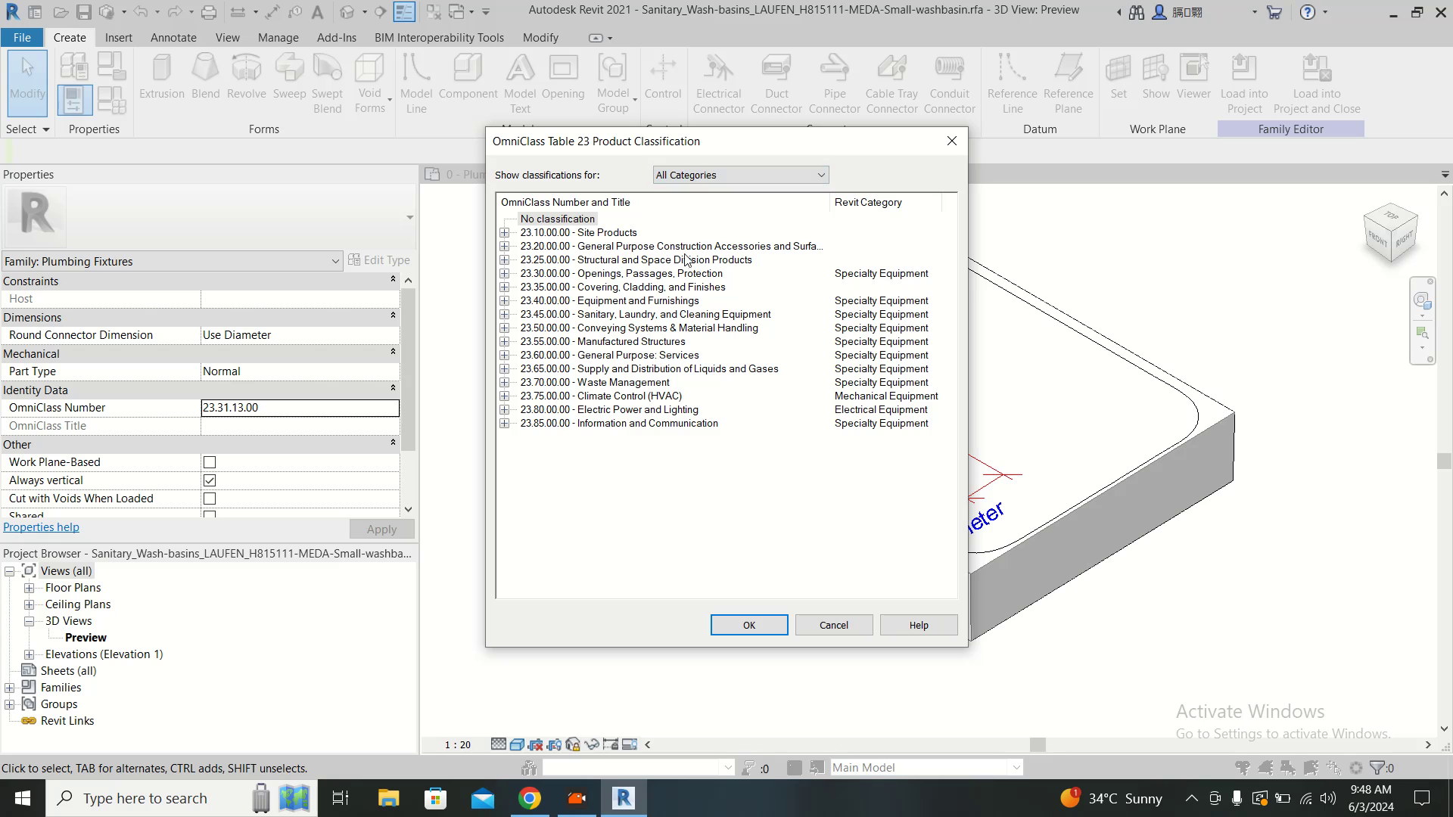
# - Examine the 23.30.00.00 Openings, Passages, Protection group in the full OmniClass table
pyautogui.click(554, 277)
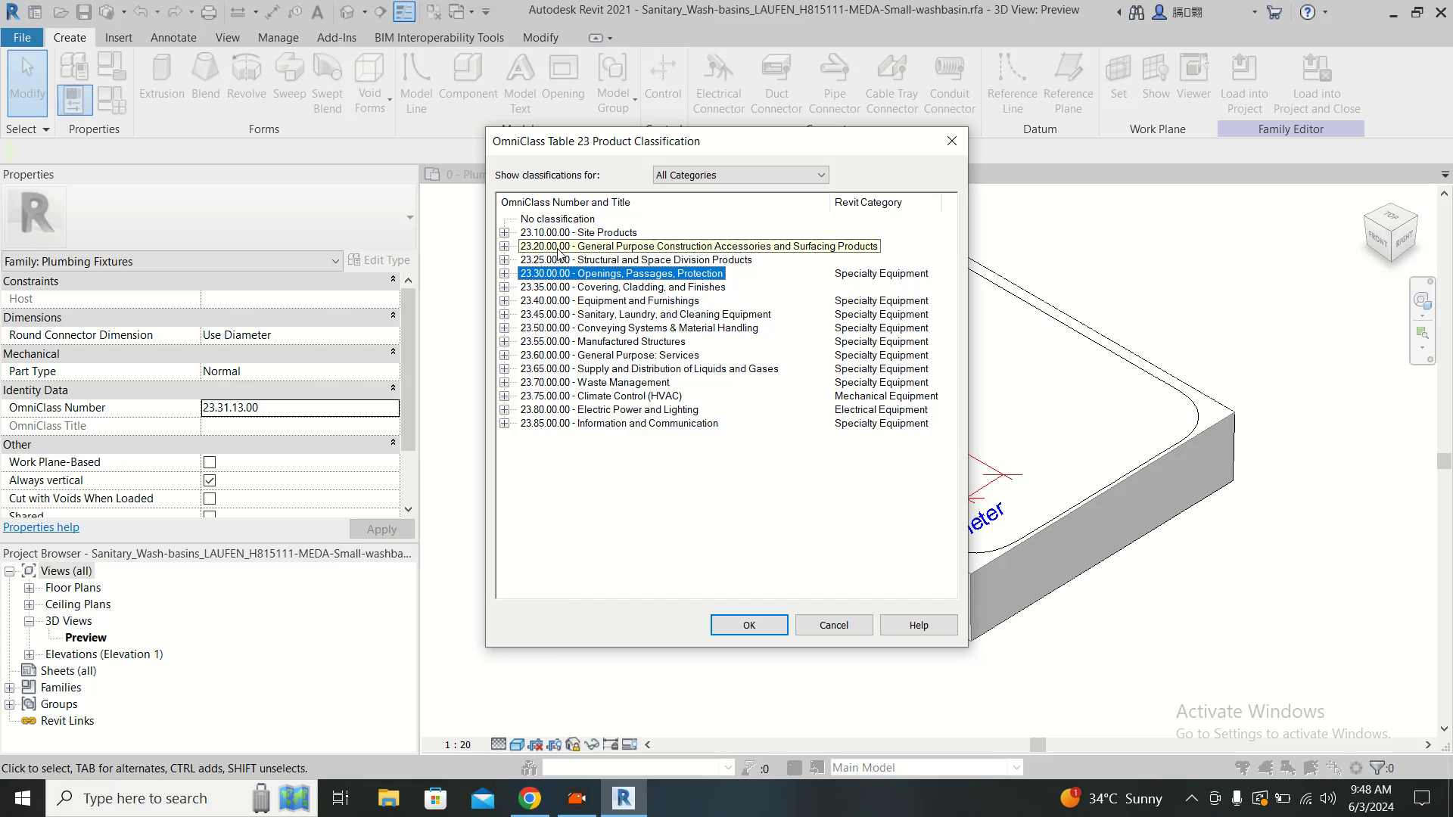
pyautogui.moveTo(746, 142)
pyautogui.mouseDown()
pyautogui.moveTo(611, 130)
pyautogui.moveTo(747, 128)
pyautogui.mouseUp()
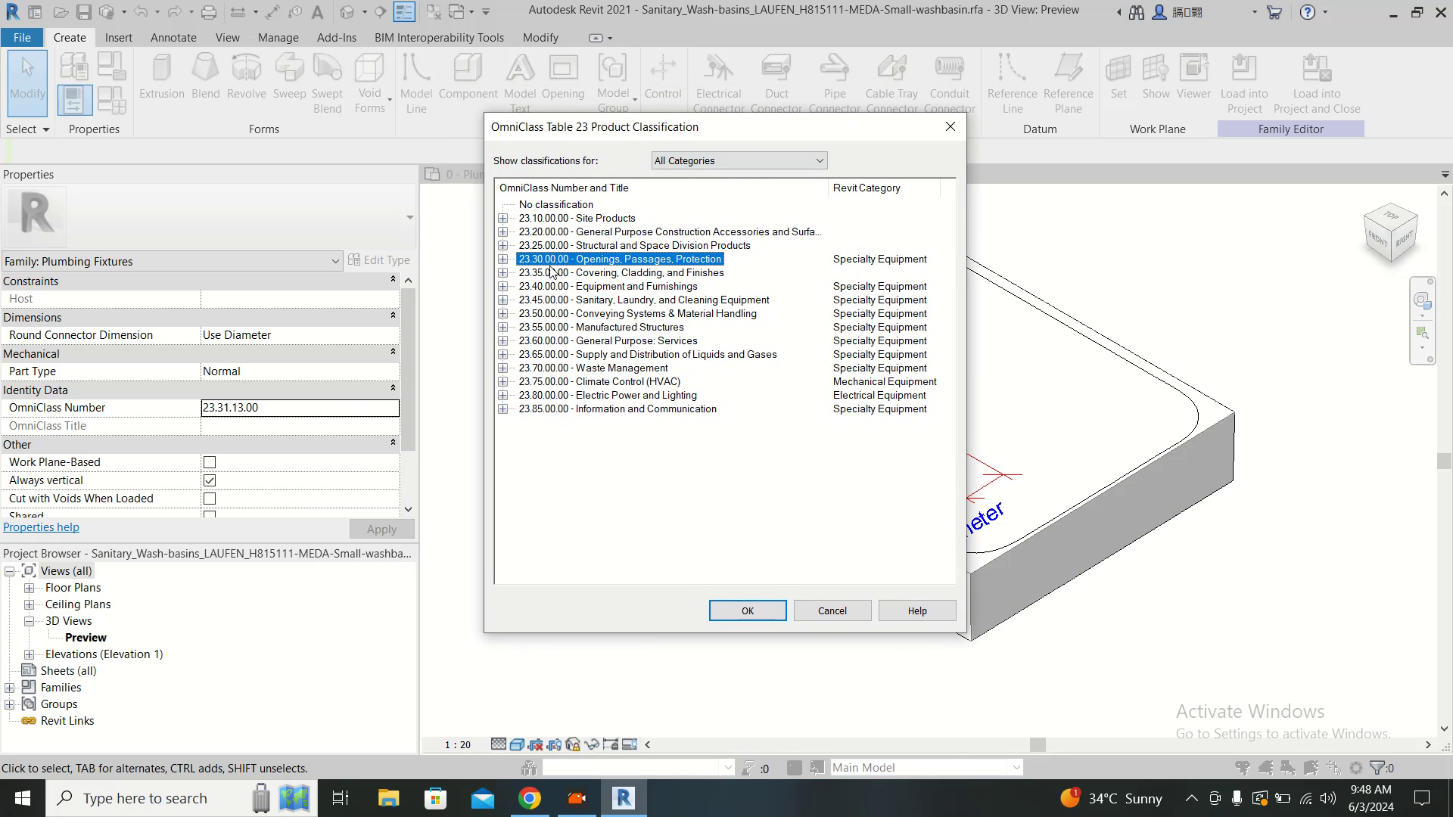
pyautogui.click(503, 259)
pyautogui.click(503, 260)
pyautogui.moveTo(766, 134); pyautogui.dragTo(741, 134)
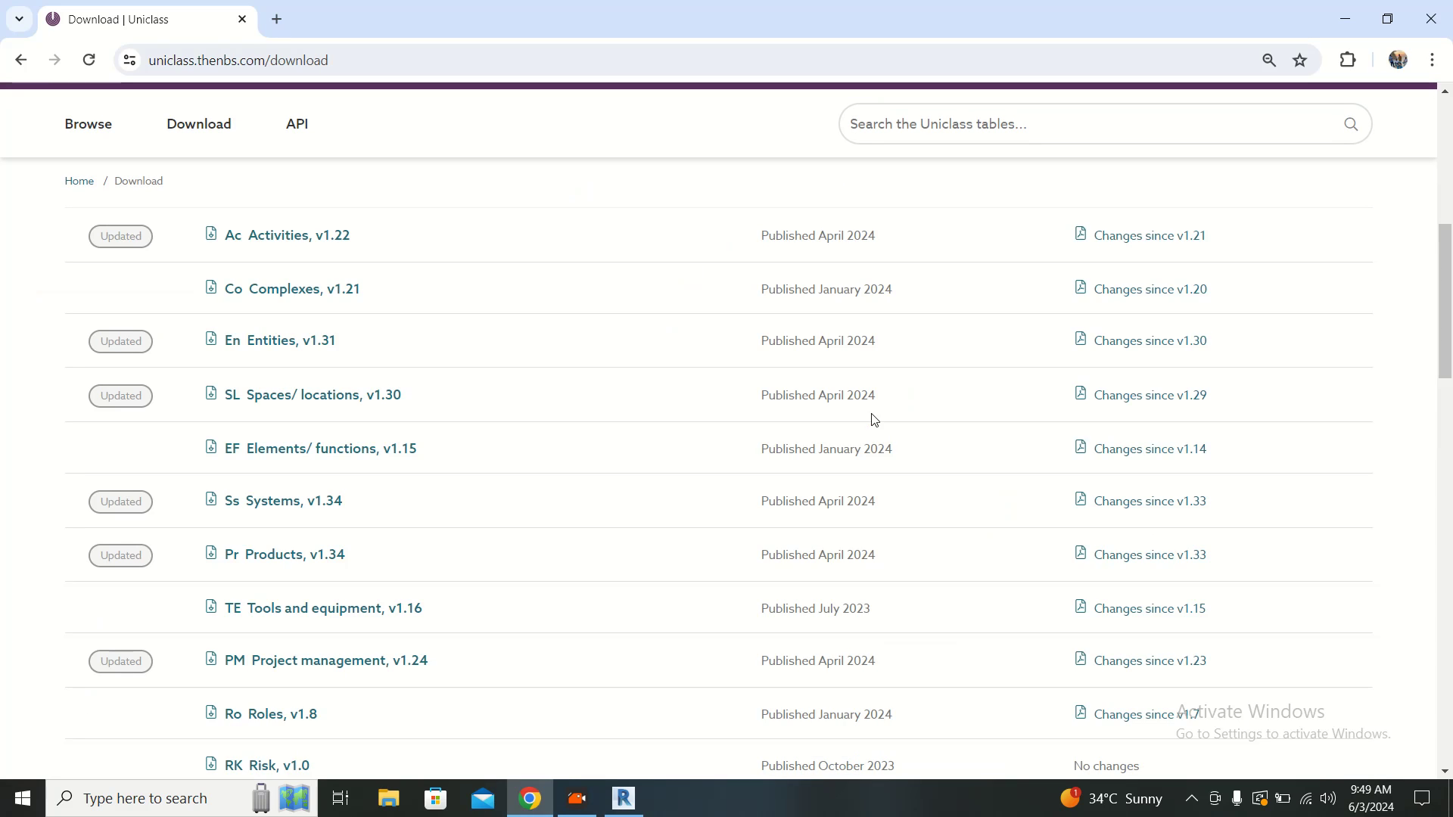
# - Look through the list of downloadable Uniclass tables on the Uniclass download page in Chrome
pyautogui.scroll(-1, 874, 419)
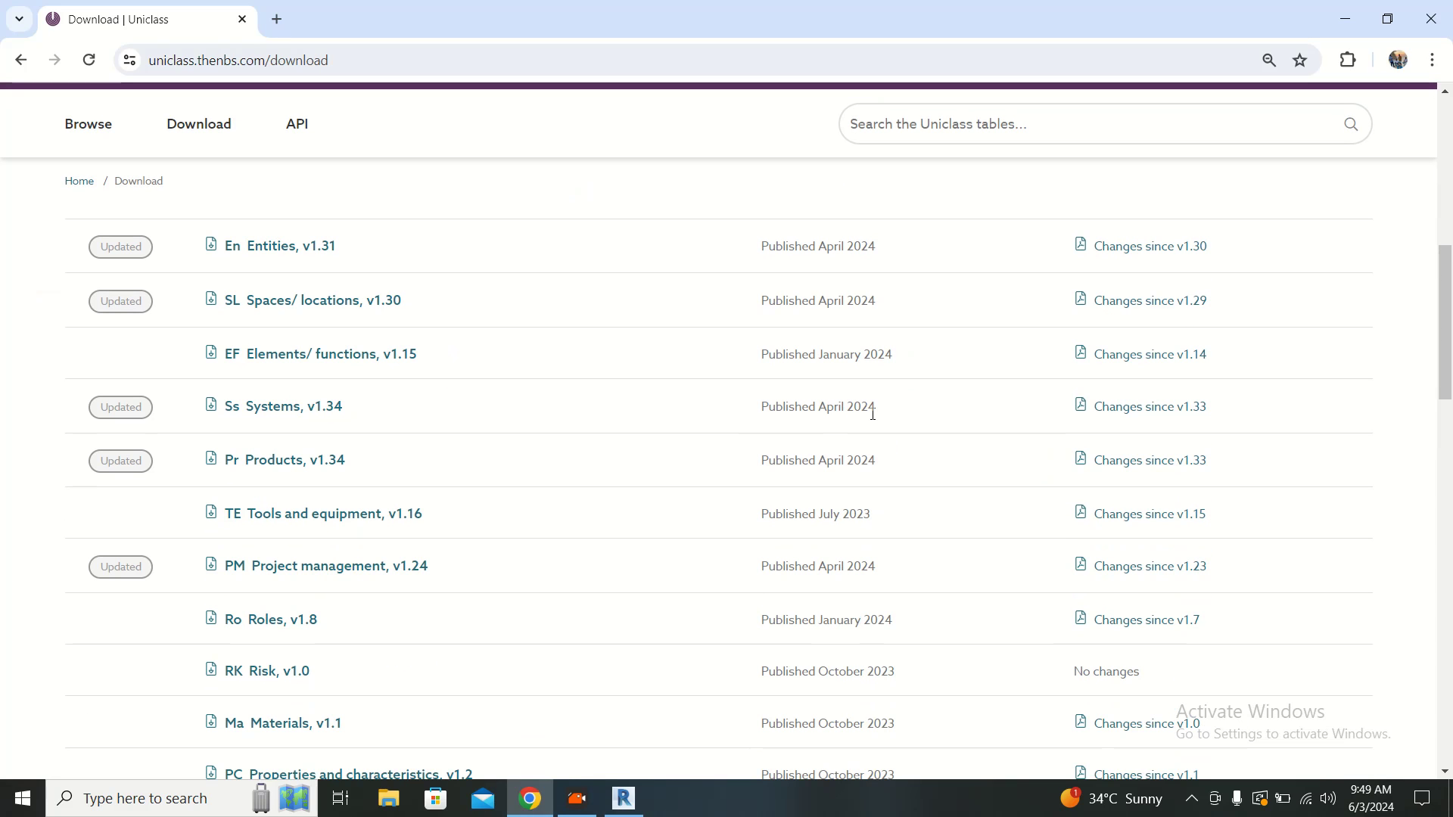
pyautogui.scroll(-3, 872, 415)
pyautogui.scroll(3, 870, 412)
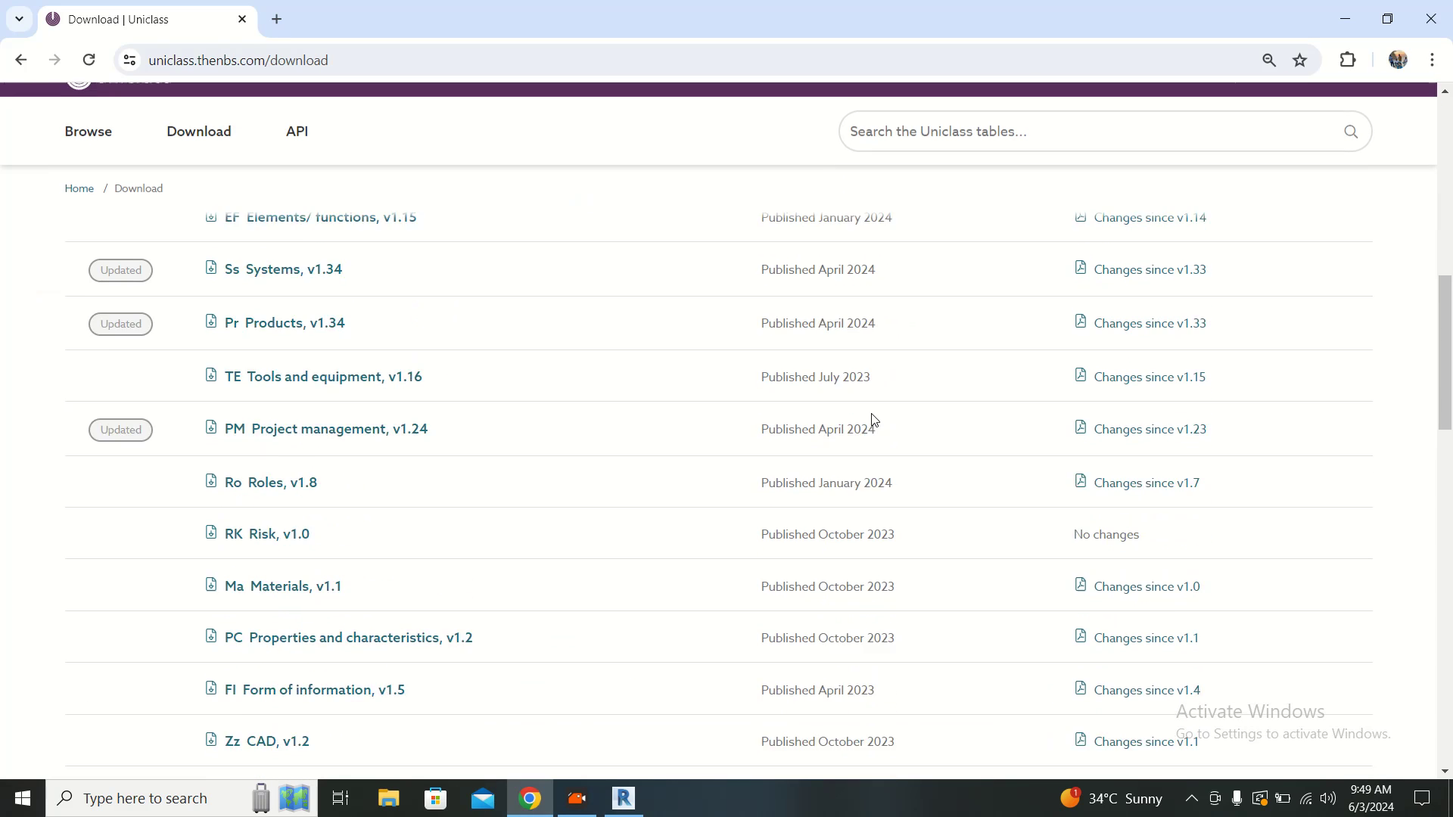
# - Review the latest tables on the Uniclass download page, return to the home page and view its list of browsable tables
pyautogui.scroll(2, 874, 418)
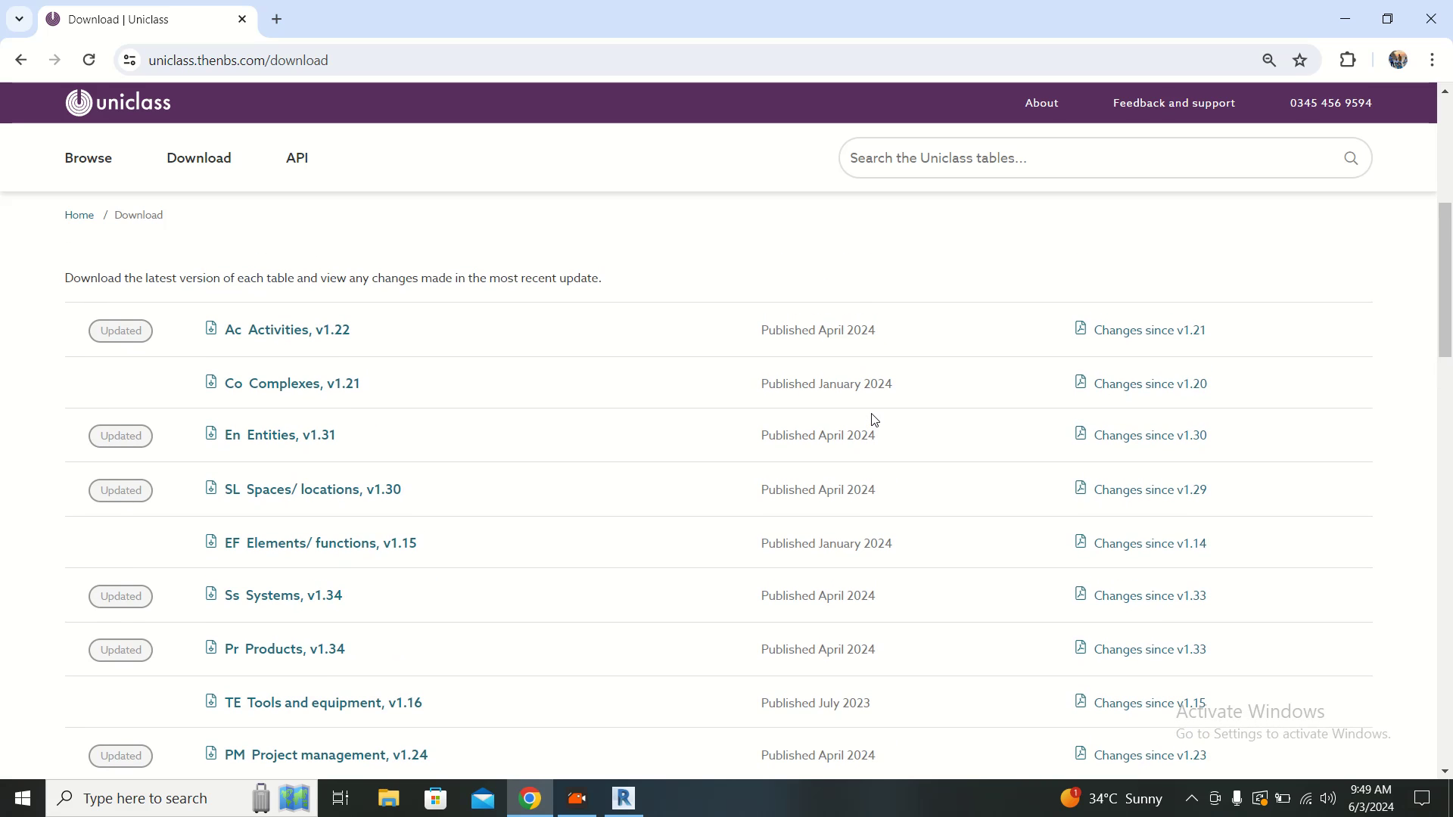
pyautogui.scroll(-2, 874, 420)
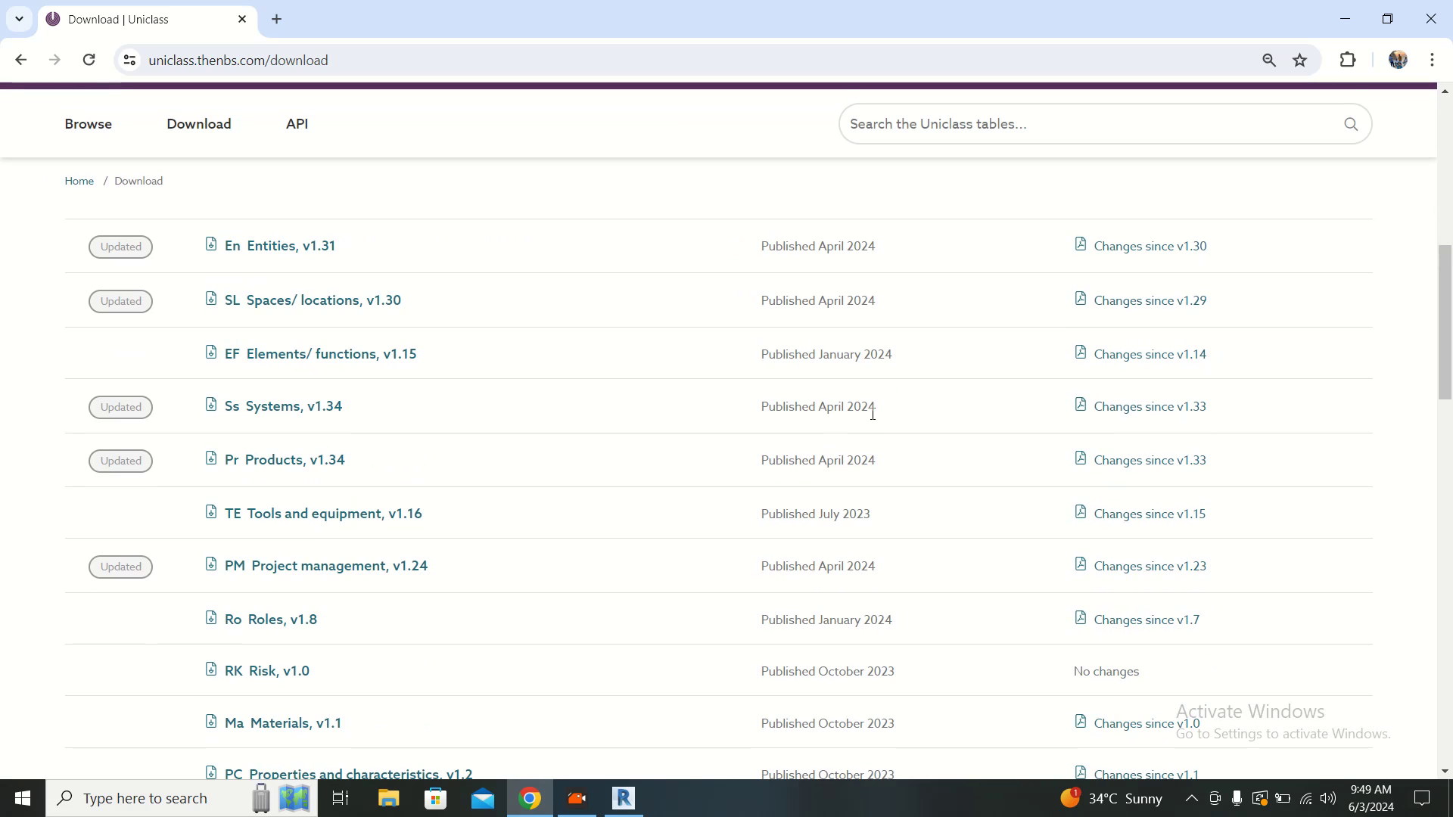
pyautogui.scroll(8, 873, 415)
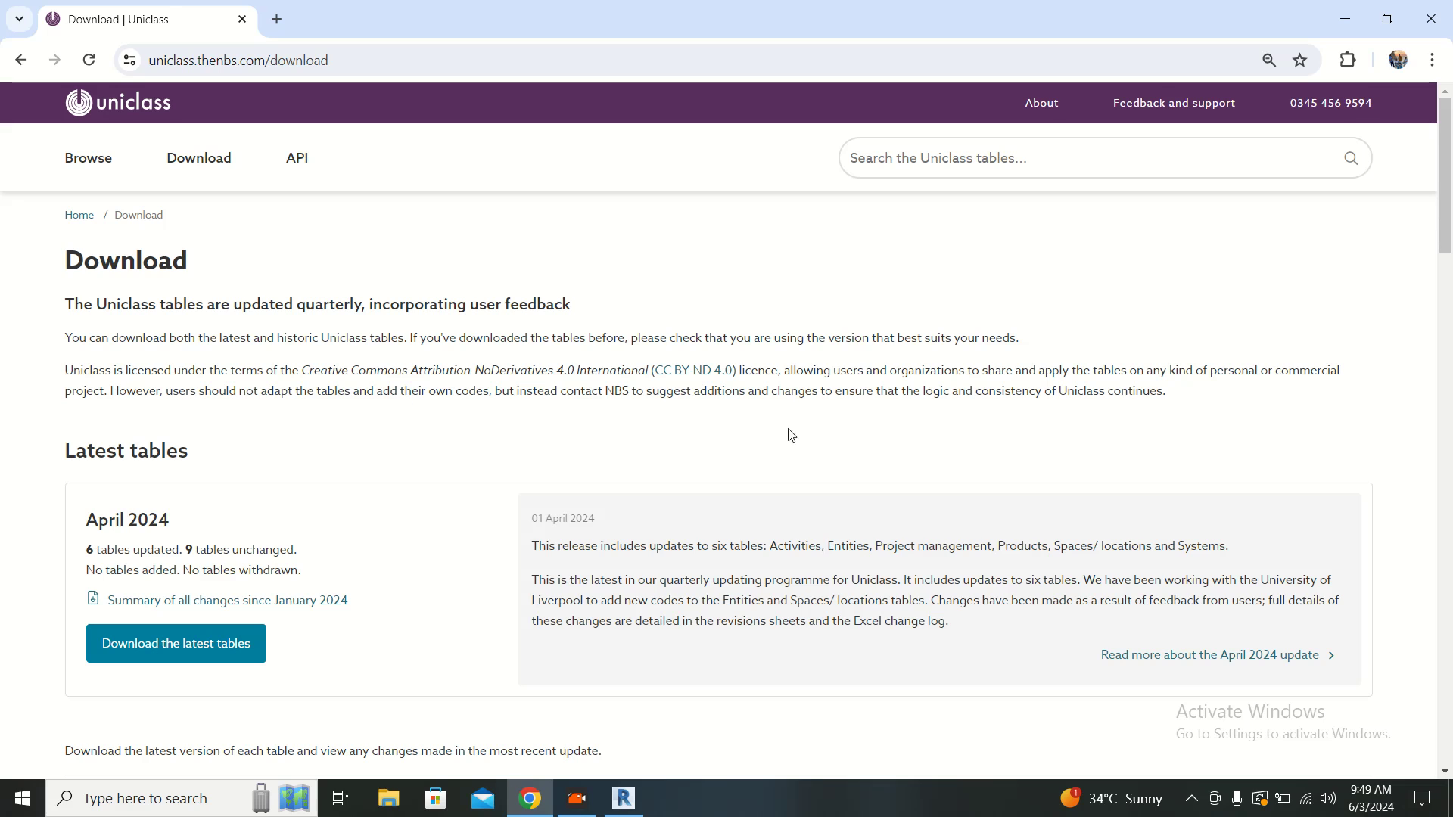
pyautogui.click(21, 61)
pyautogui.click(479, 452)
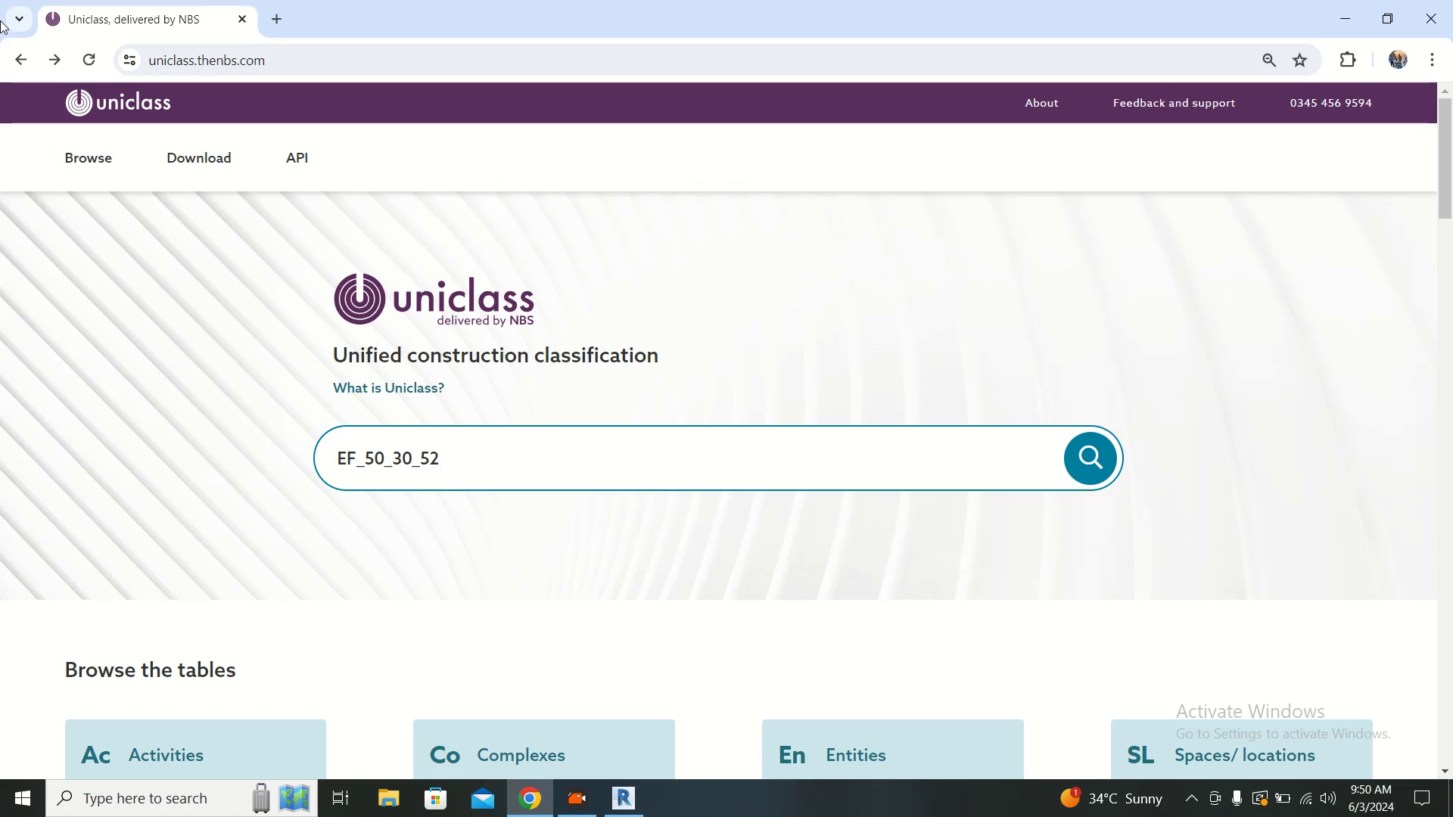
pyautogui.scroll(-5, 503, 442)
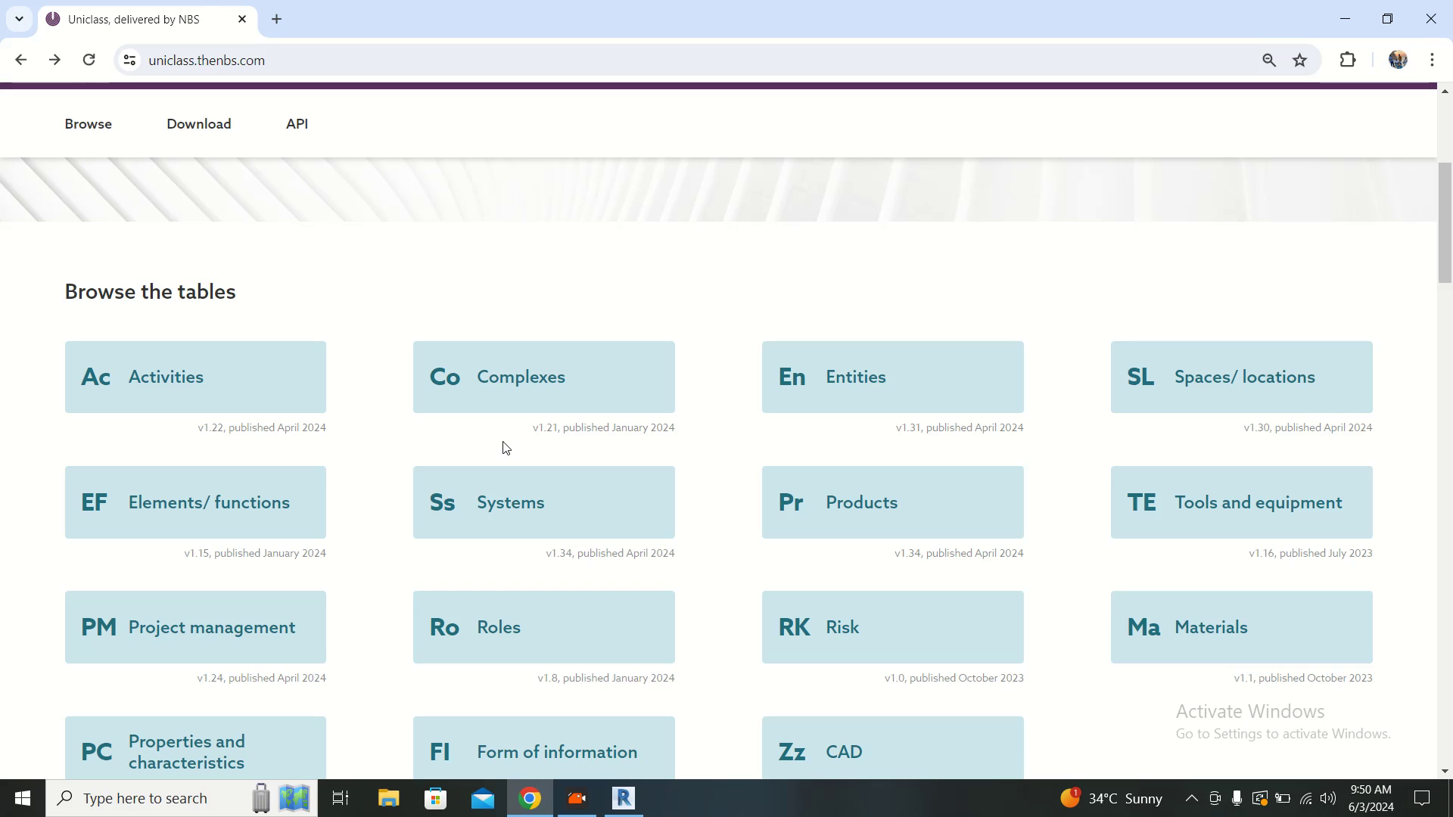
# - Switch to Revit and examine the type properties of the LAUFEN small washbasin, including its OmniClass and Uniclass classification parameters
pyautogui.click(623, 798)
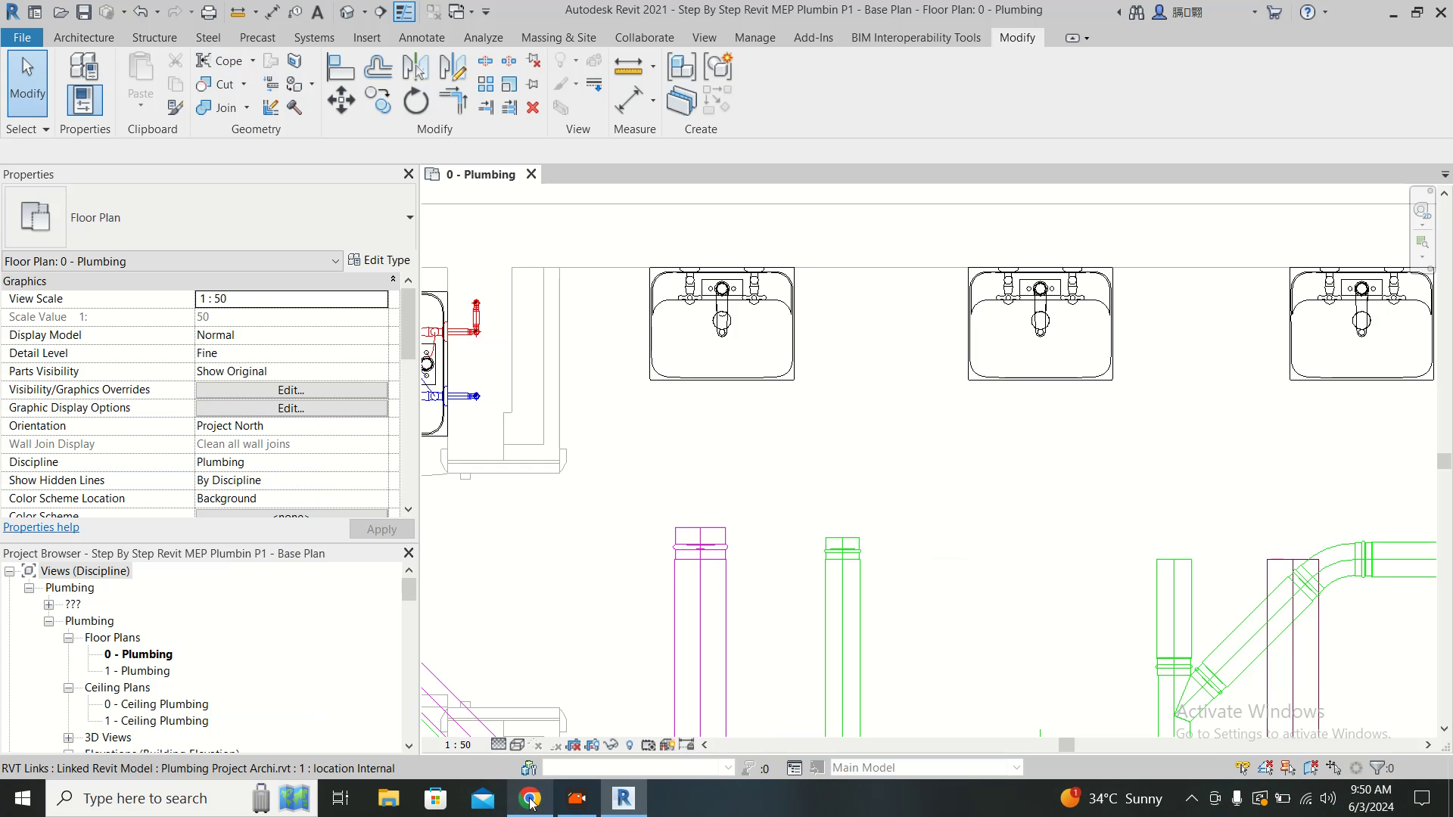
pyautogui.click(791, 302)
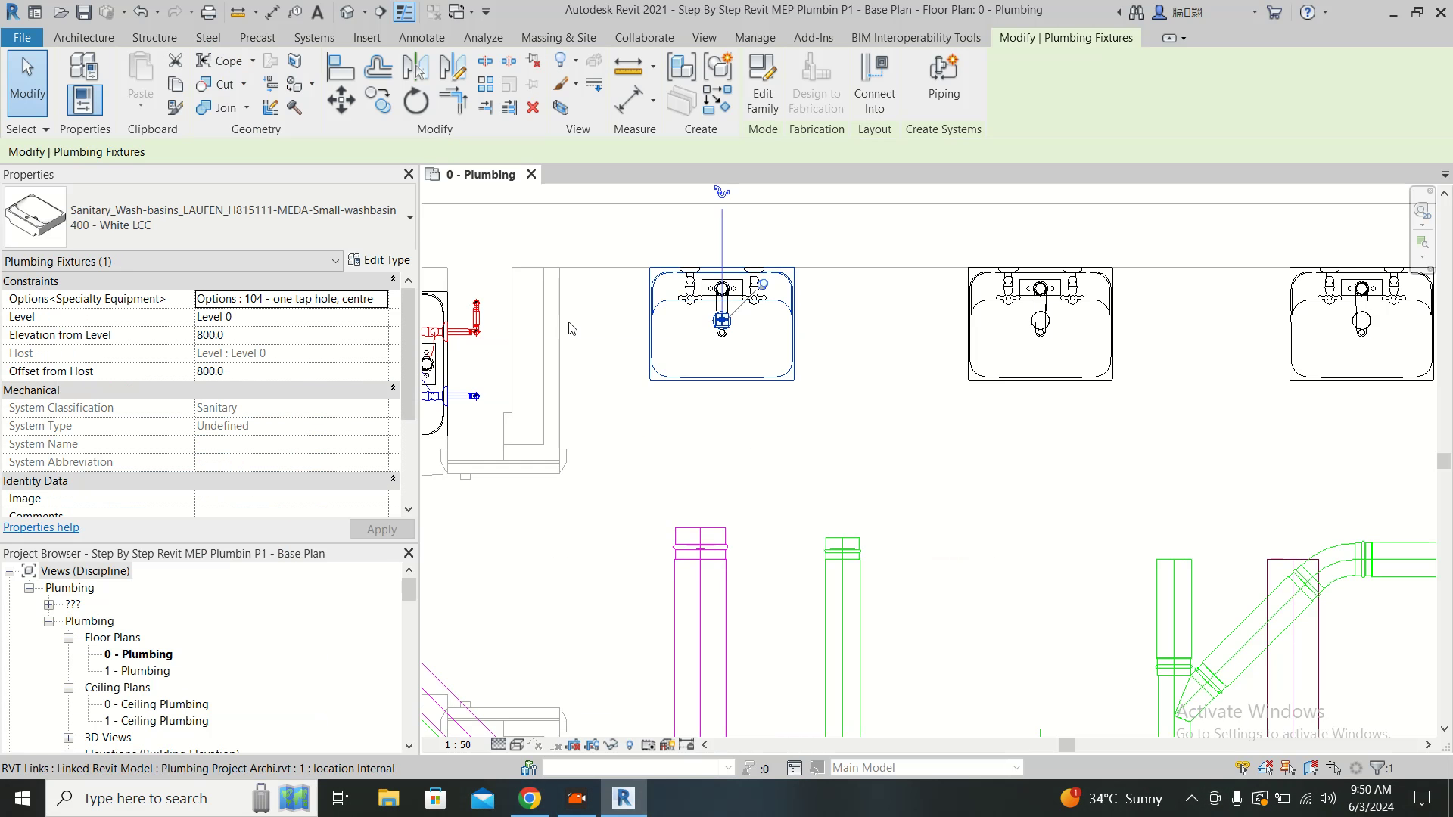
pyautogui.click(892, 382)
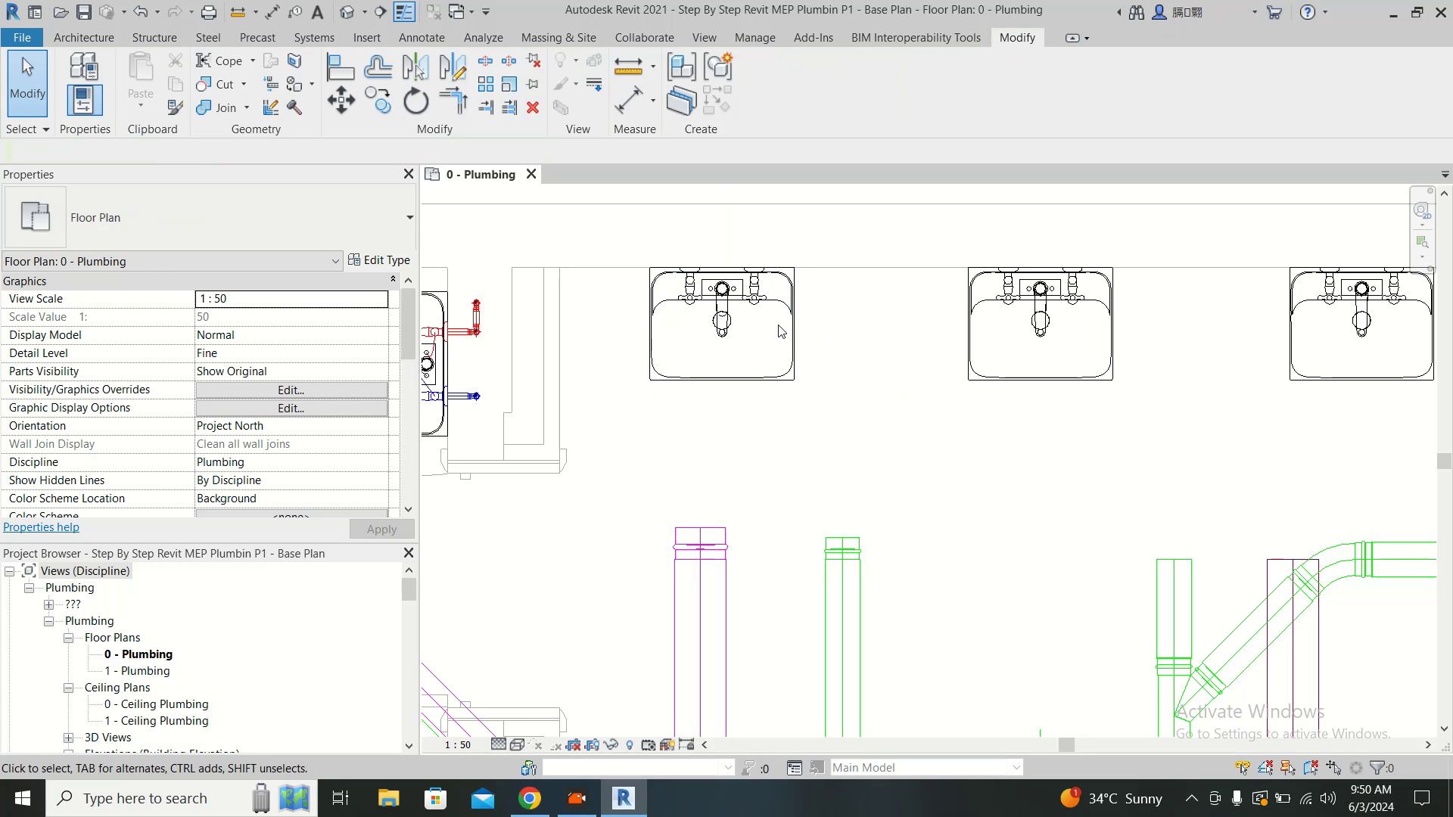
pyautogui.scroll(-1, 370, 378)
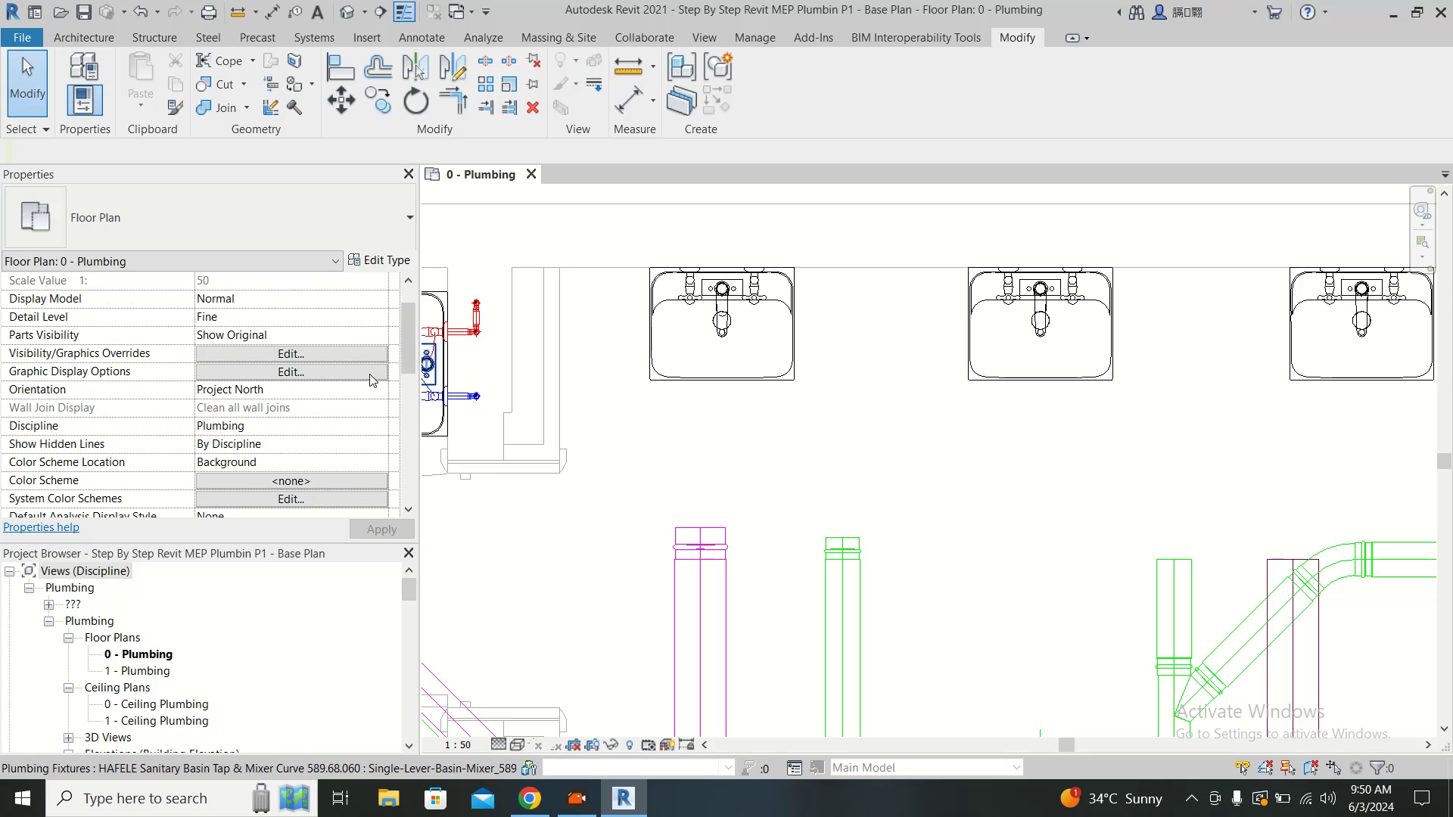
pyautogui.click(950, 37)
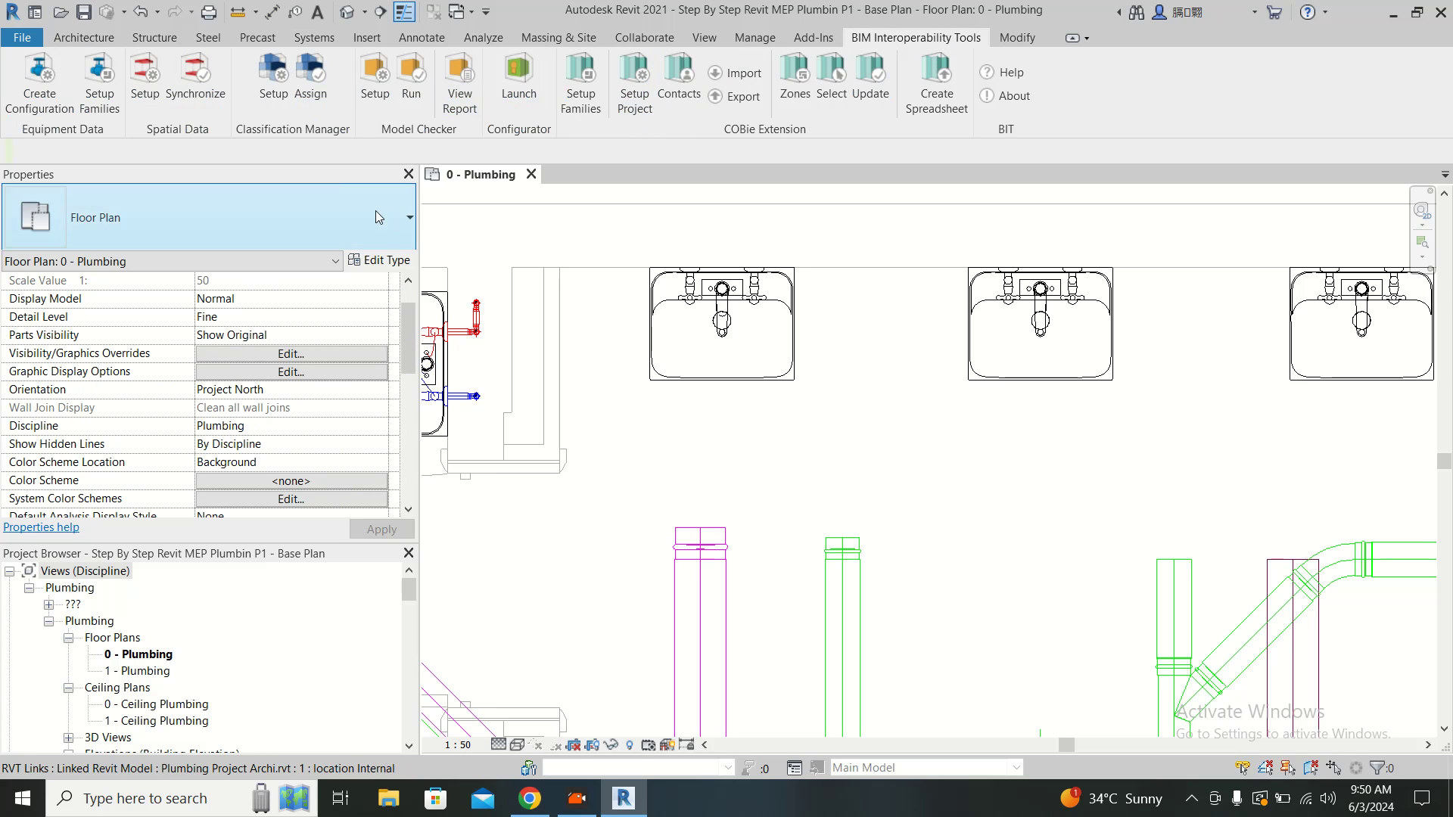
pyautogui.scroll(3, 823, 446)
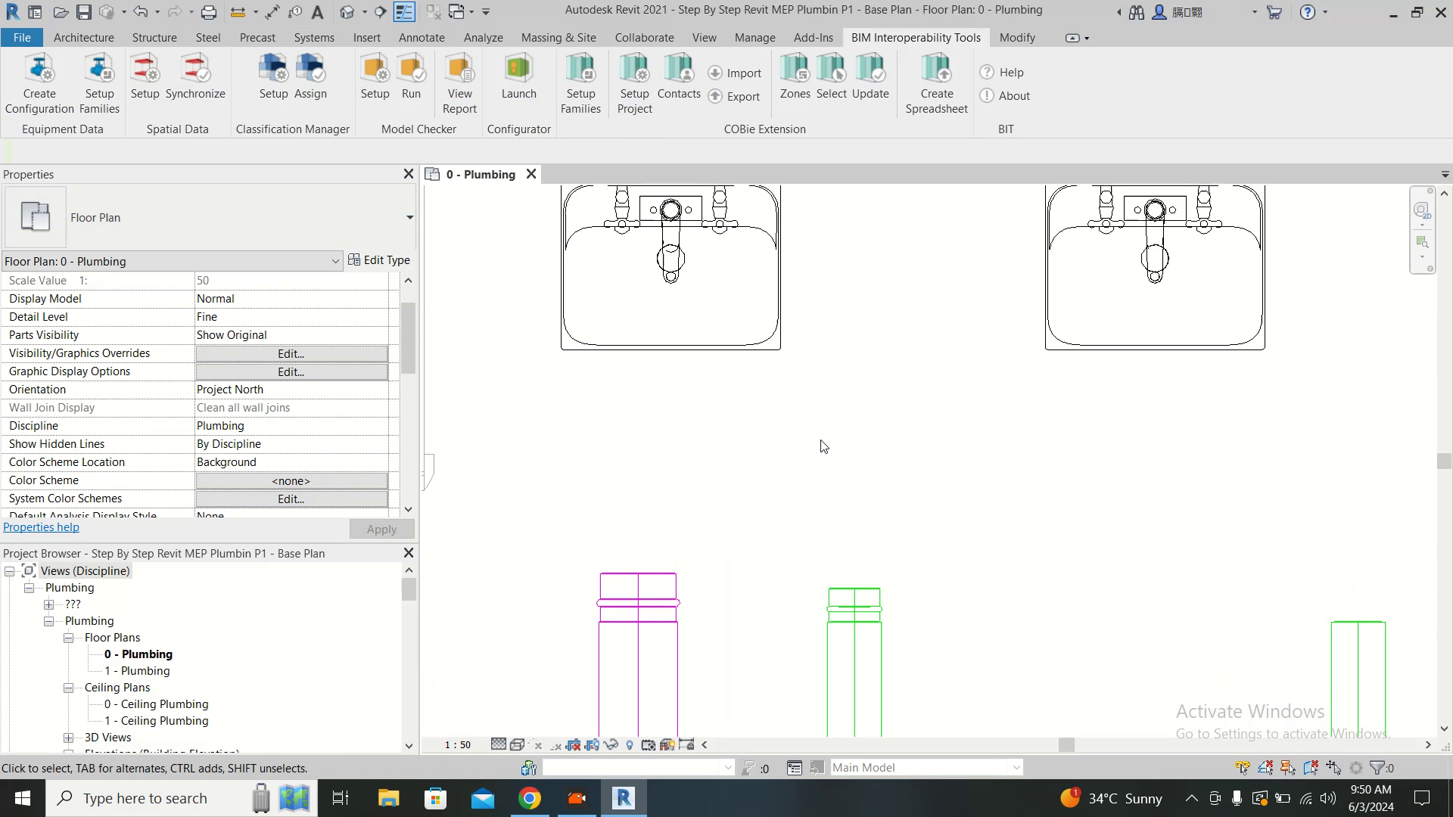
pyautogui.scroll(-3, 804, 421)
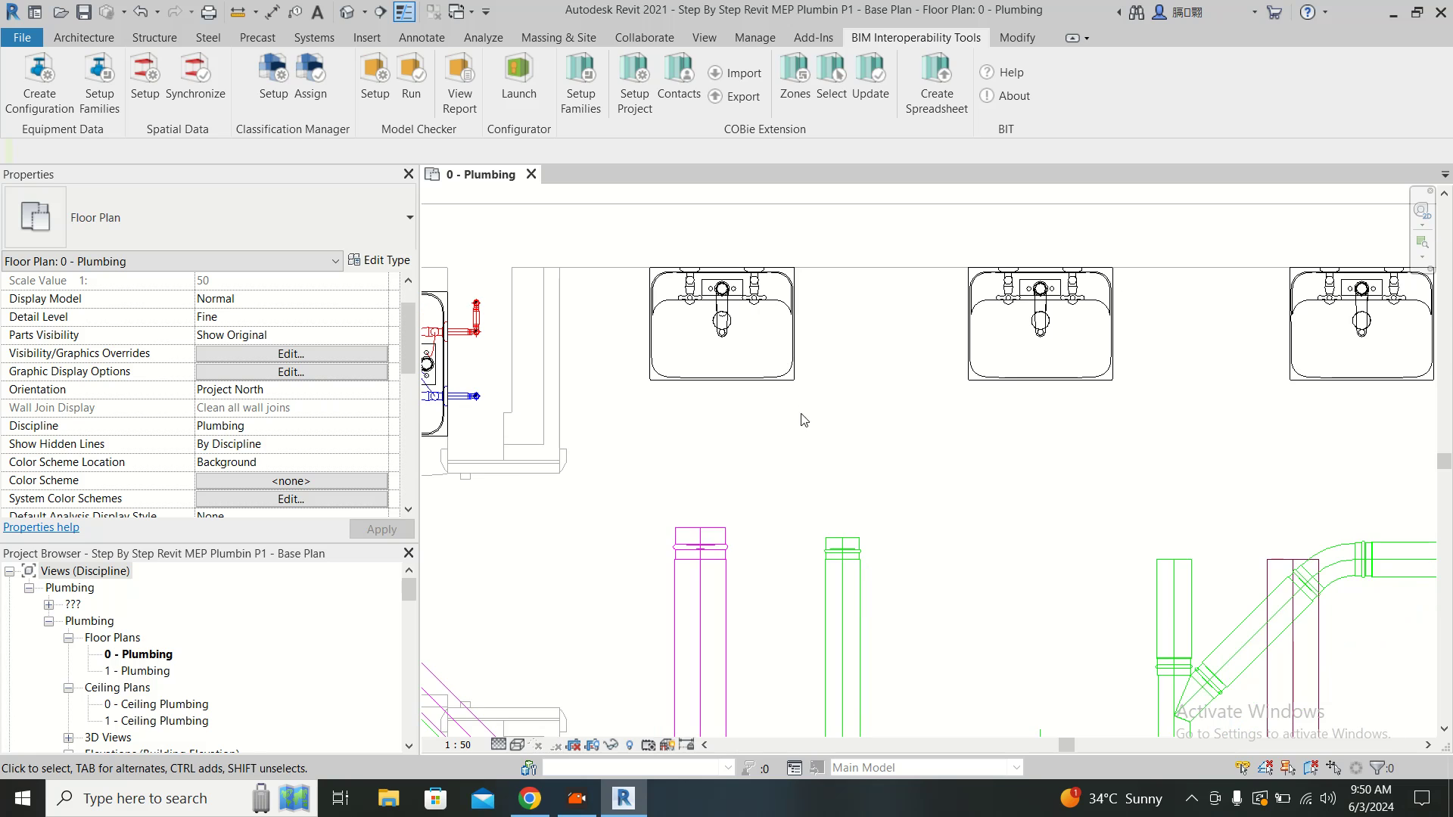
pyautogui.click(791, 360)
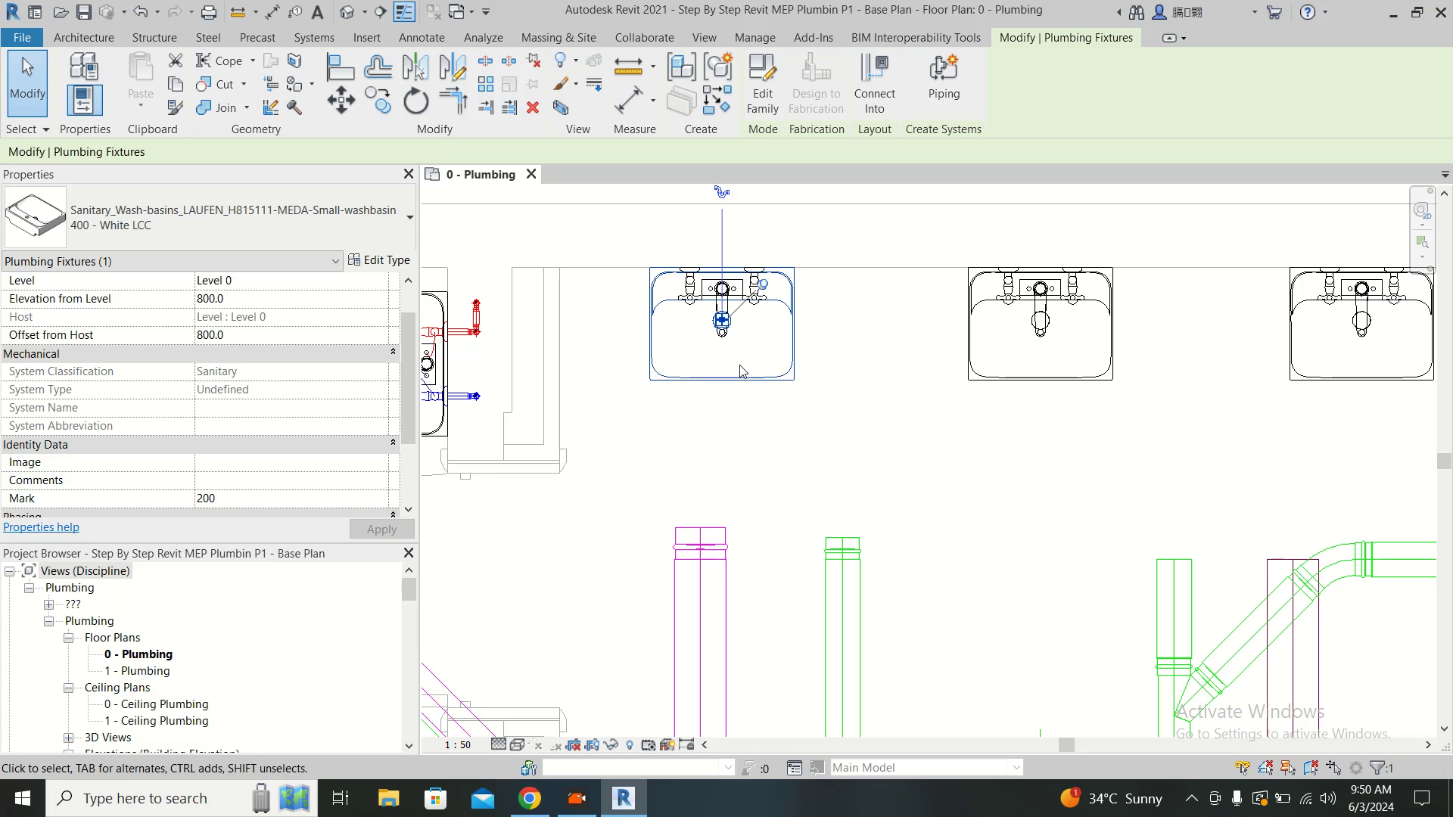
pyautogui.click(384, 260)
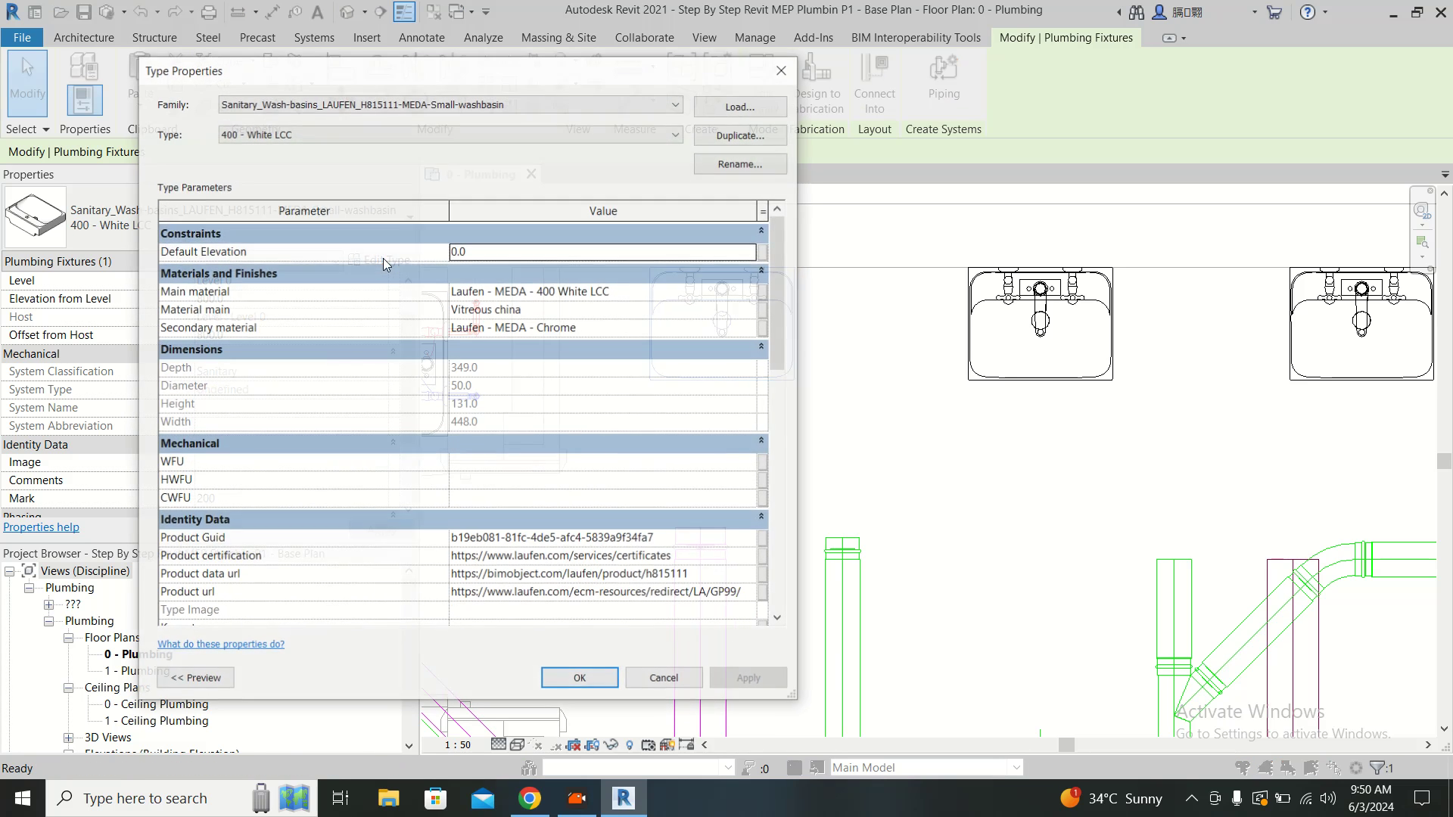
pyautogui.scroll(-10, 619, 468)
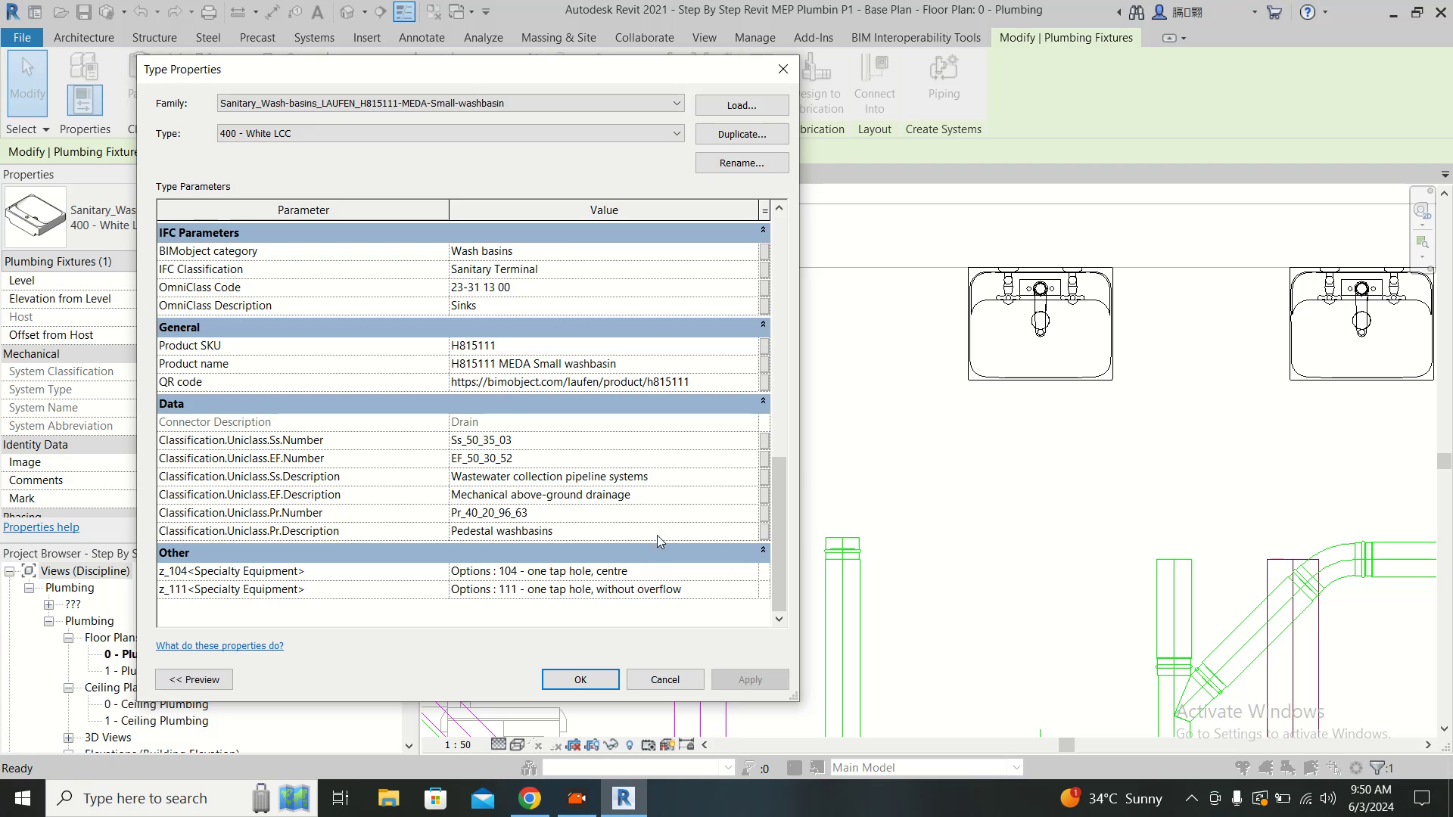
pyautogui.click(783, 68)
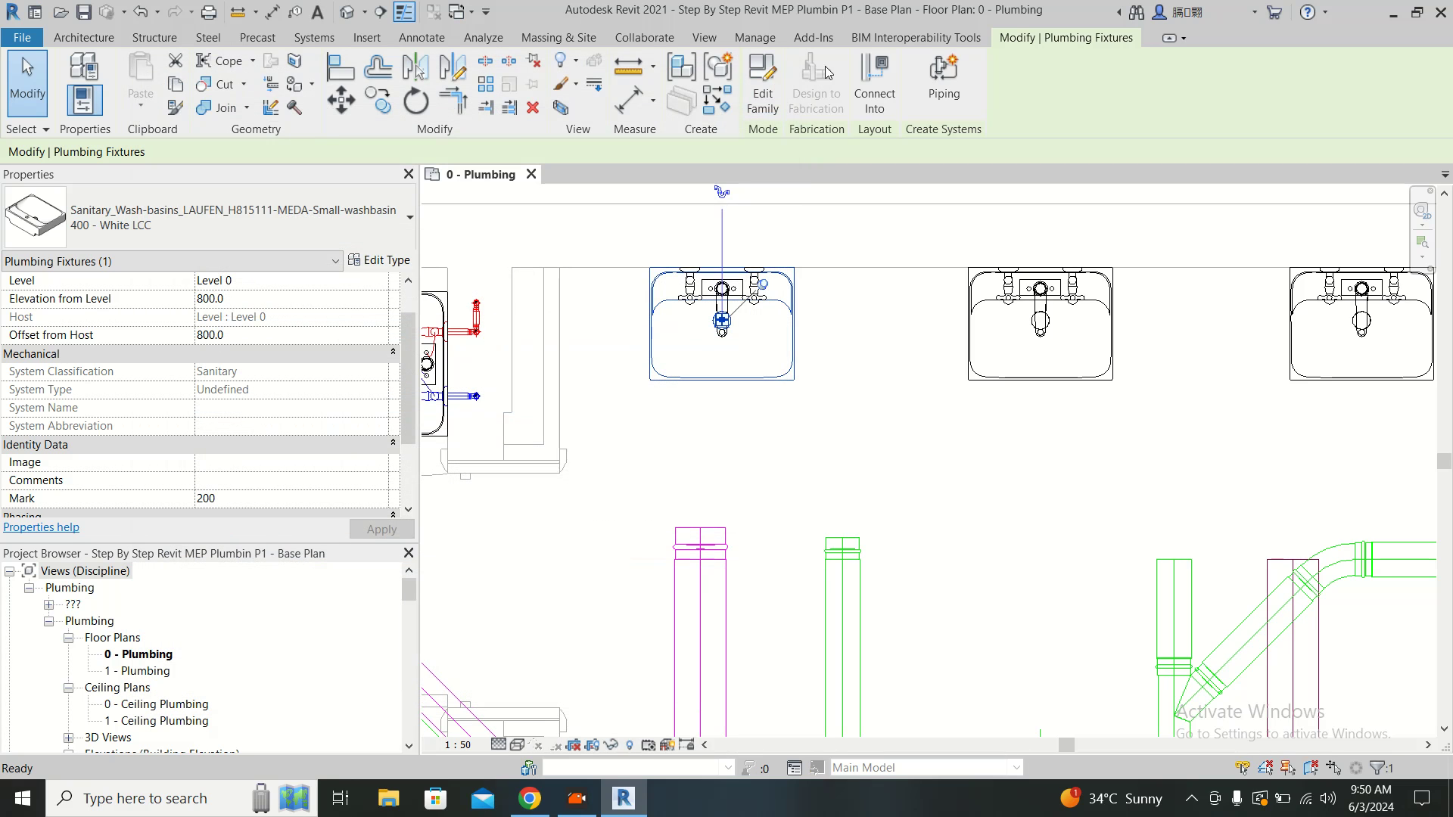
# - Save the COBie Extension project setup with United States locality, Global Unique Identifier identification and default units
pyautogui.click(863, 38)
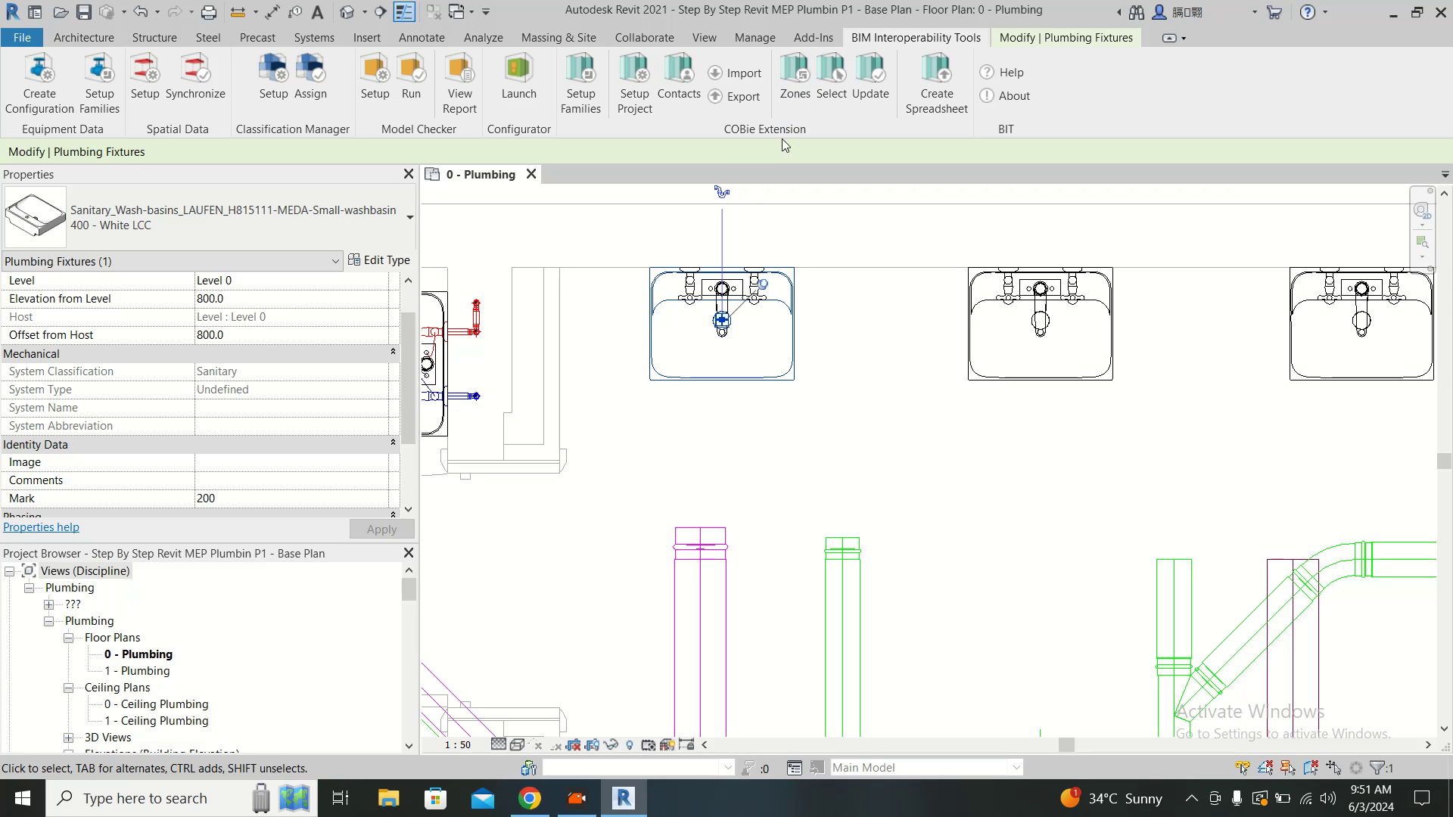
pyautogui.click(631, 88)
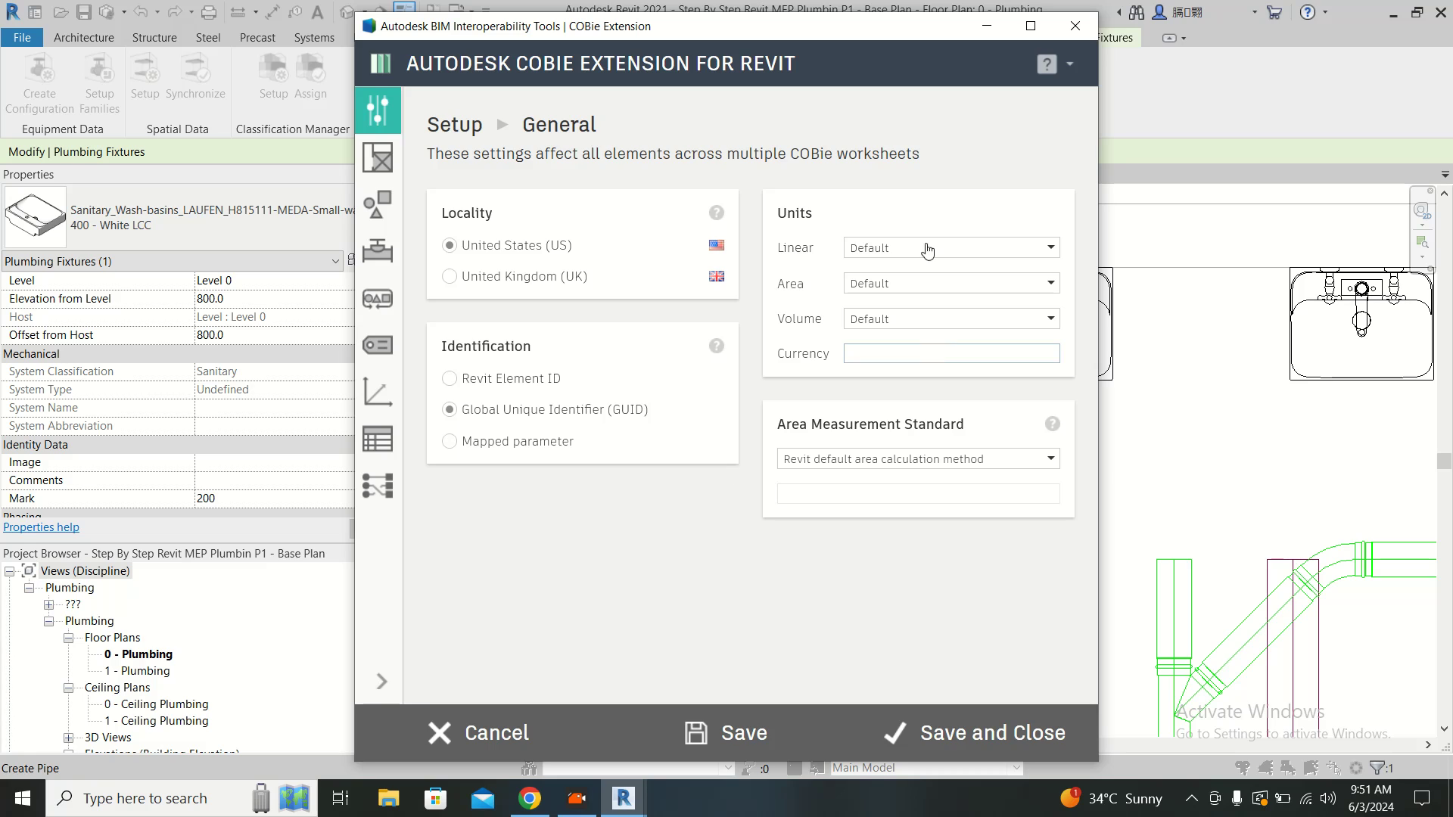
pyautogui.moveTo(705, 27); pyautogui.dragTo(594, 20)
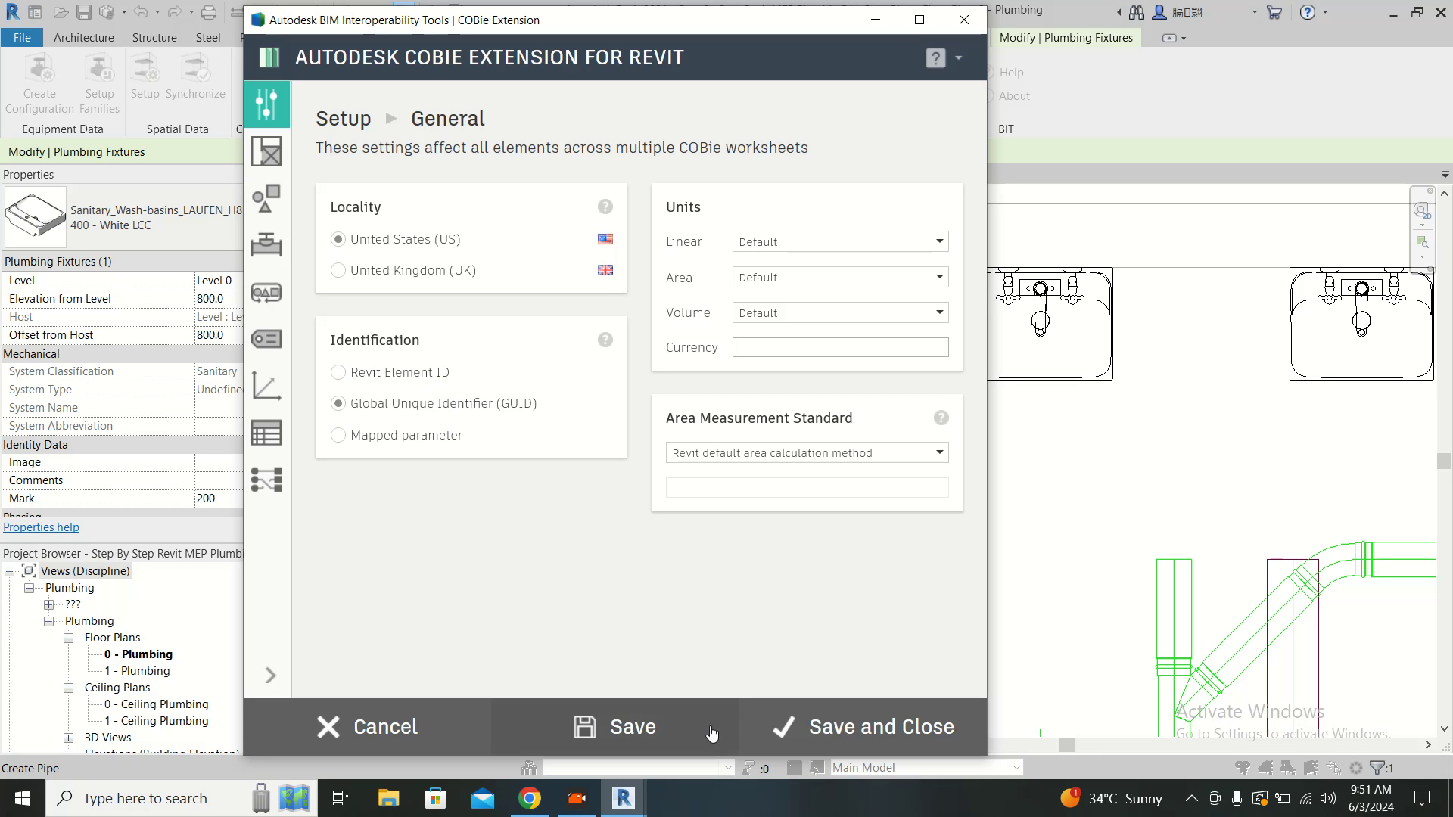
pyautogui.click(804, 727)
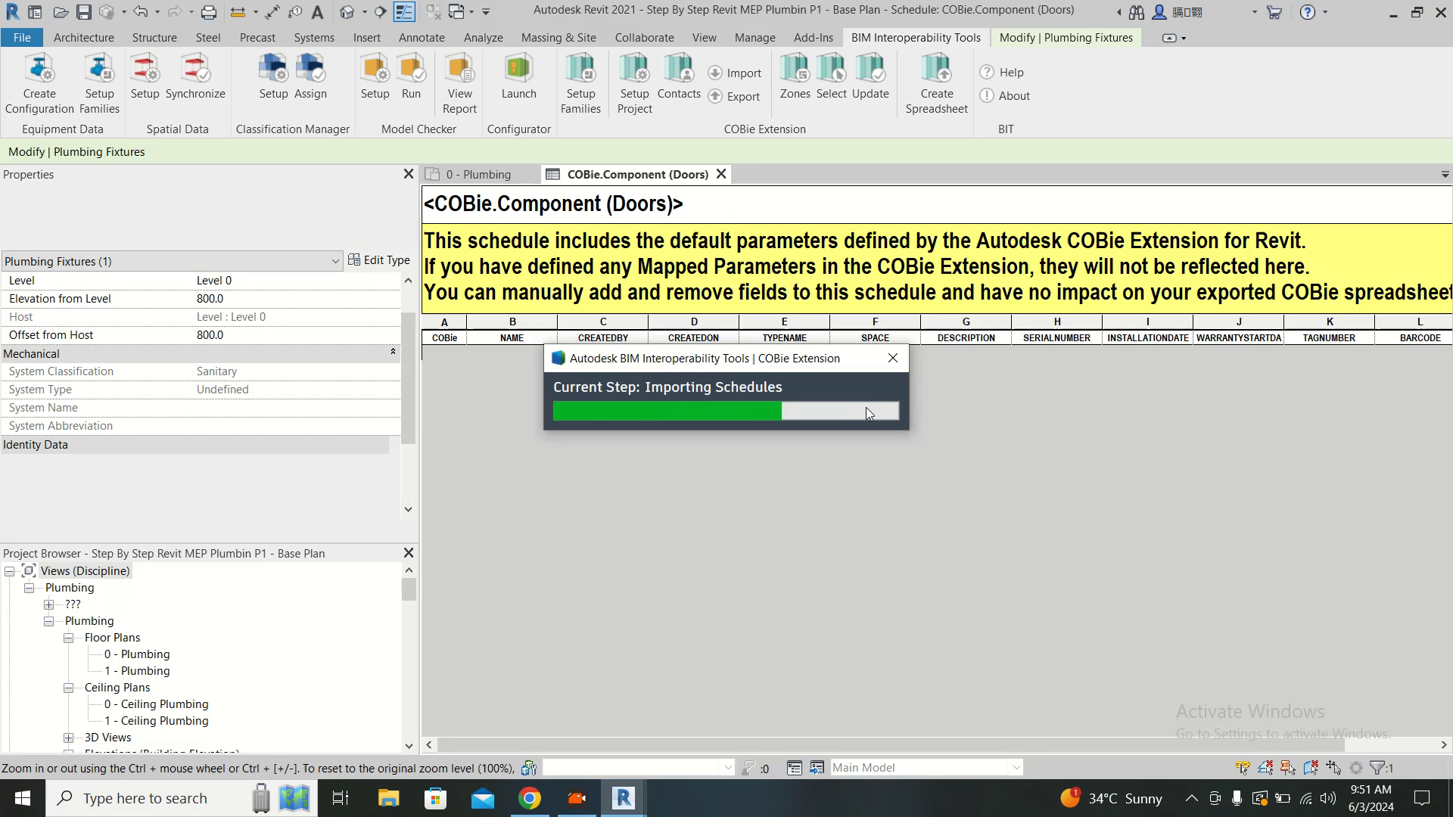
# - Look across the columns of the COBie.Component (Doors) schedule and widen the WarrantyStartDate column to fit its heading
pyautogui.moveTo(657, 745); pyautogui.dragTo(424, 466)
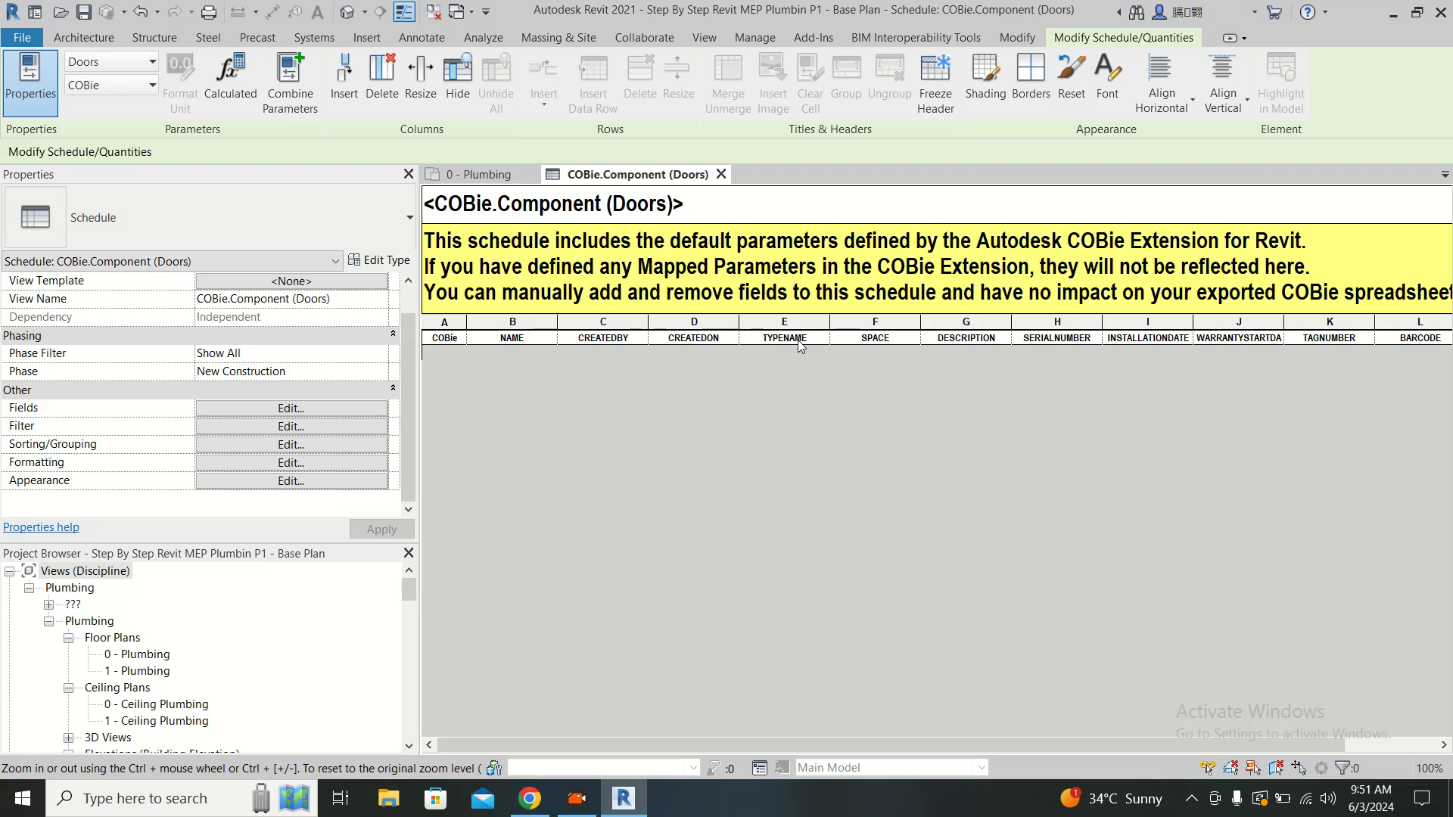
pyautogui.moveTo(913, 743); pyautogui.dragTo(1036, 755)
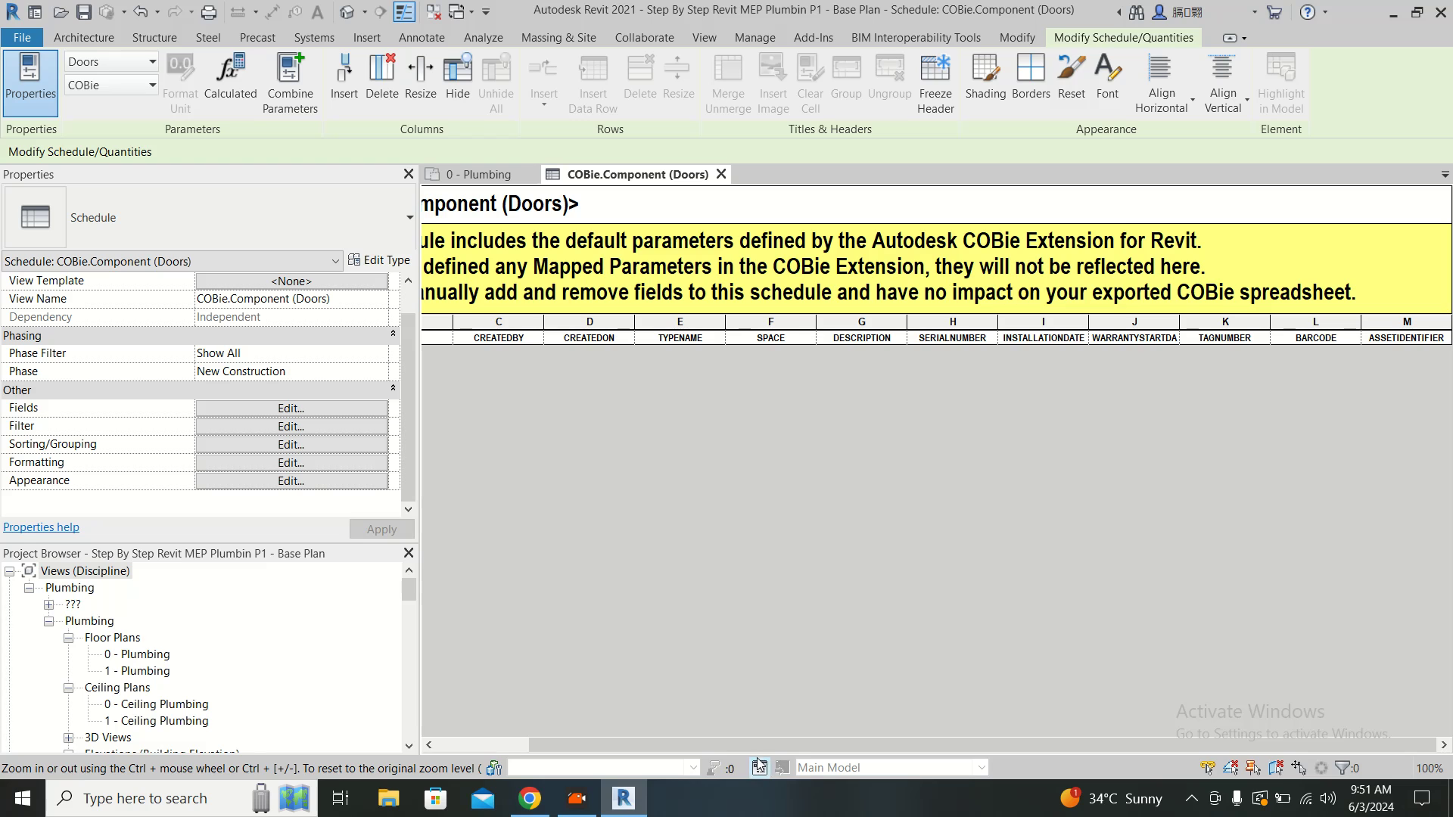
pyautogui.moveTo(741, 746); pyautogui.dragTo(546, 624)
pyautogui.click(901, 39)
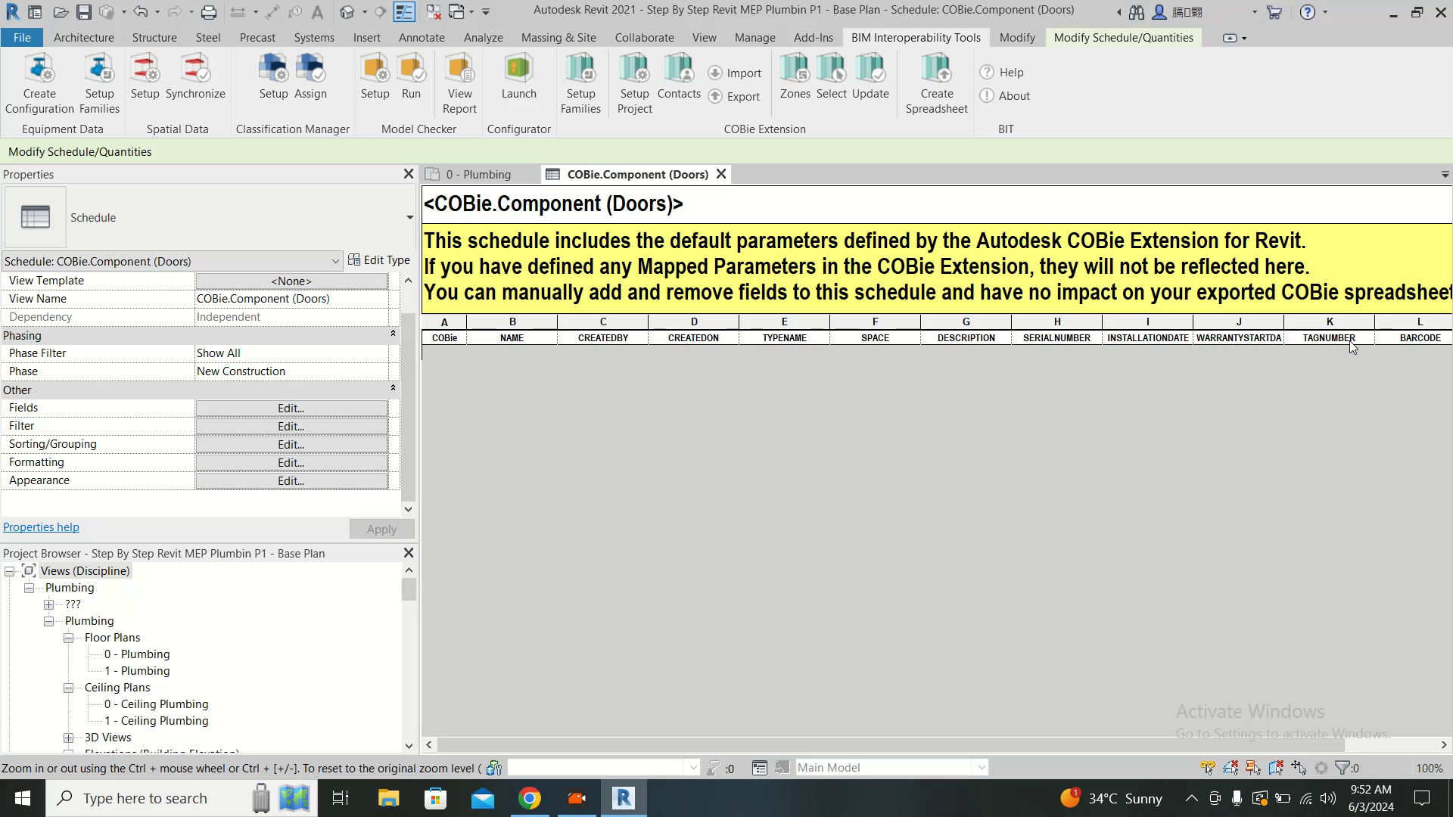
pyautogui.moveTo(1281, 326); pyautogui.dragTo(1302, 326)
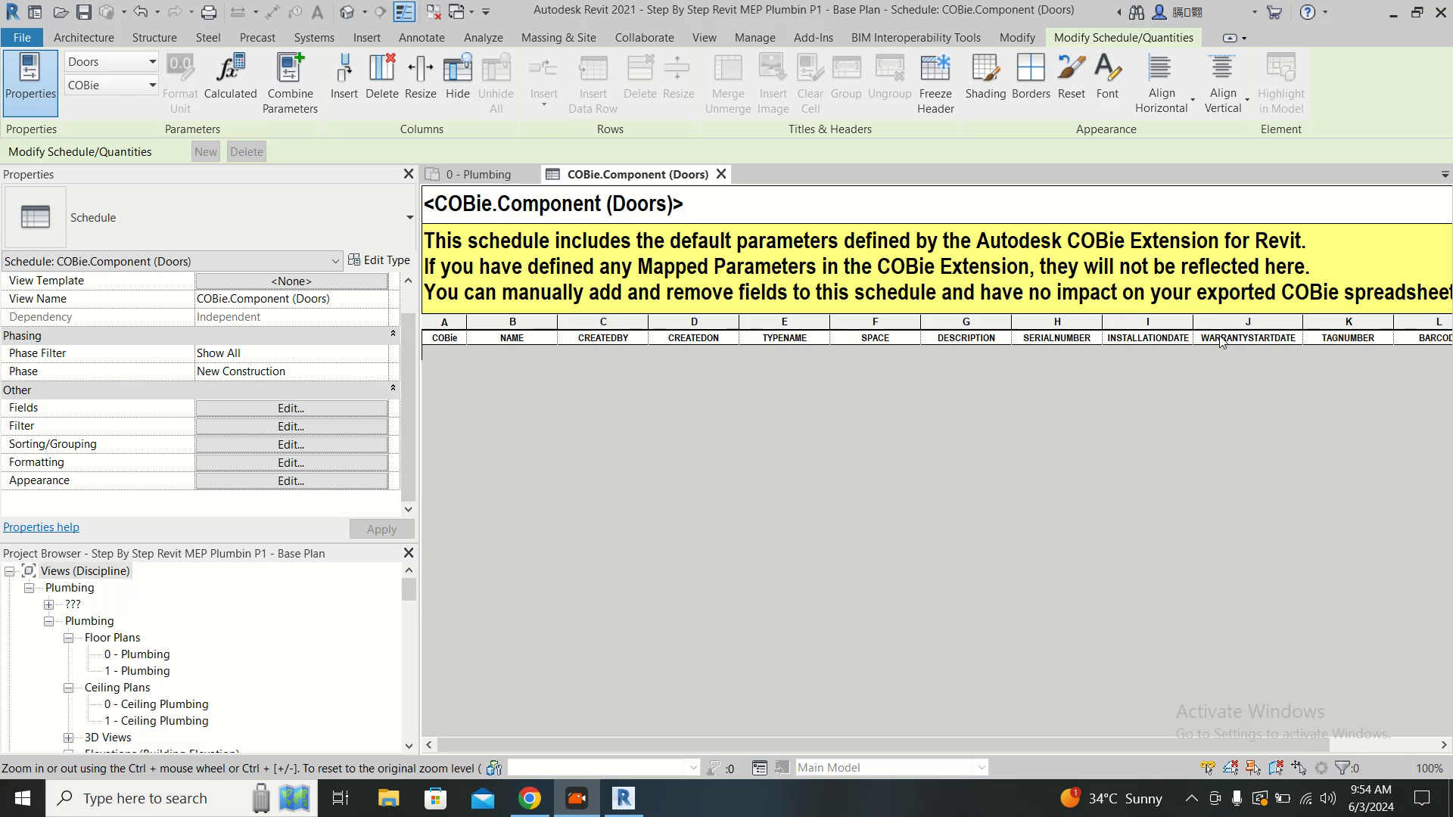
pyautogui.moveTo(685, 744); pyautogui.dragTo(900, 762)
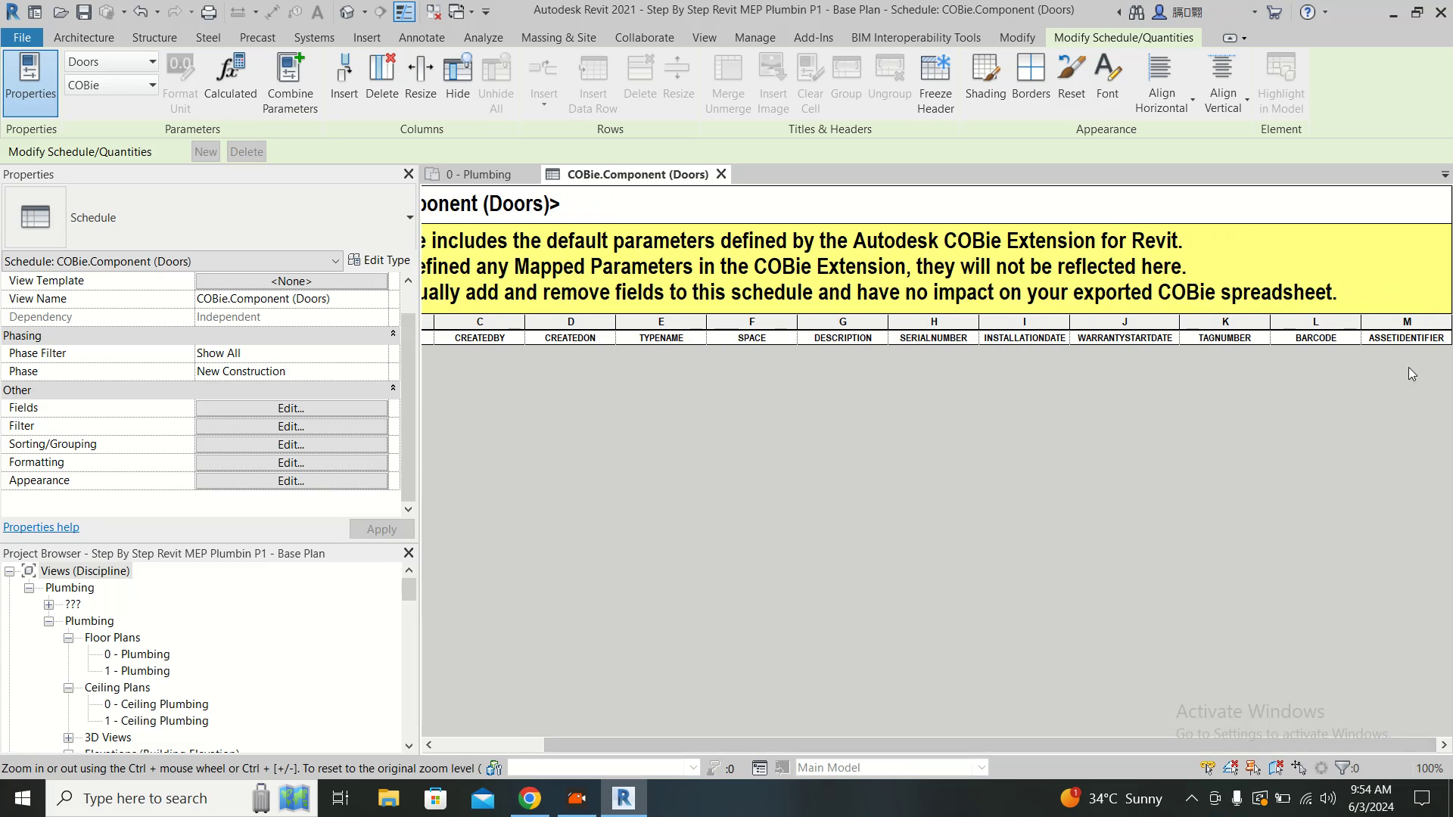
# - Examine the available COBie.Type fields for the doors schedule, including Manufacturer, ModelNumber and ModelReference, leaving the scheduled fields as they are
pyautogui.click(272, 409)
pyautogui.moveTo(658, 309); pyautogui.dragTo(662, 317)
pyautogui.scroll(-3, 563, 388)
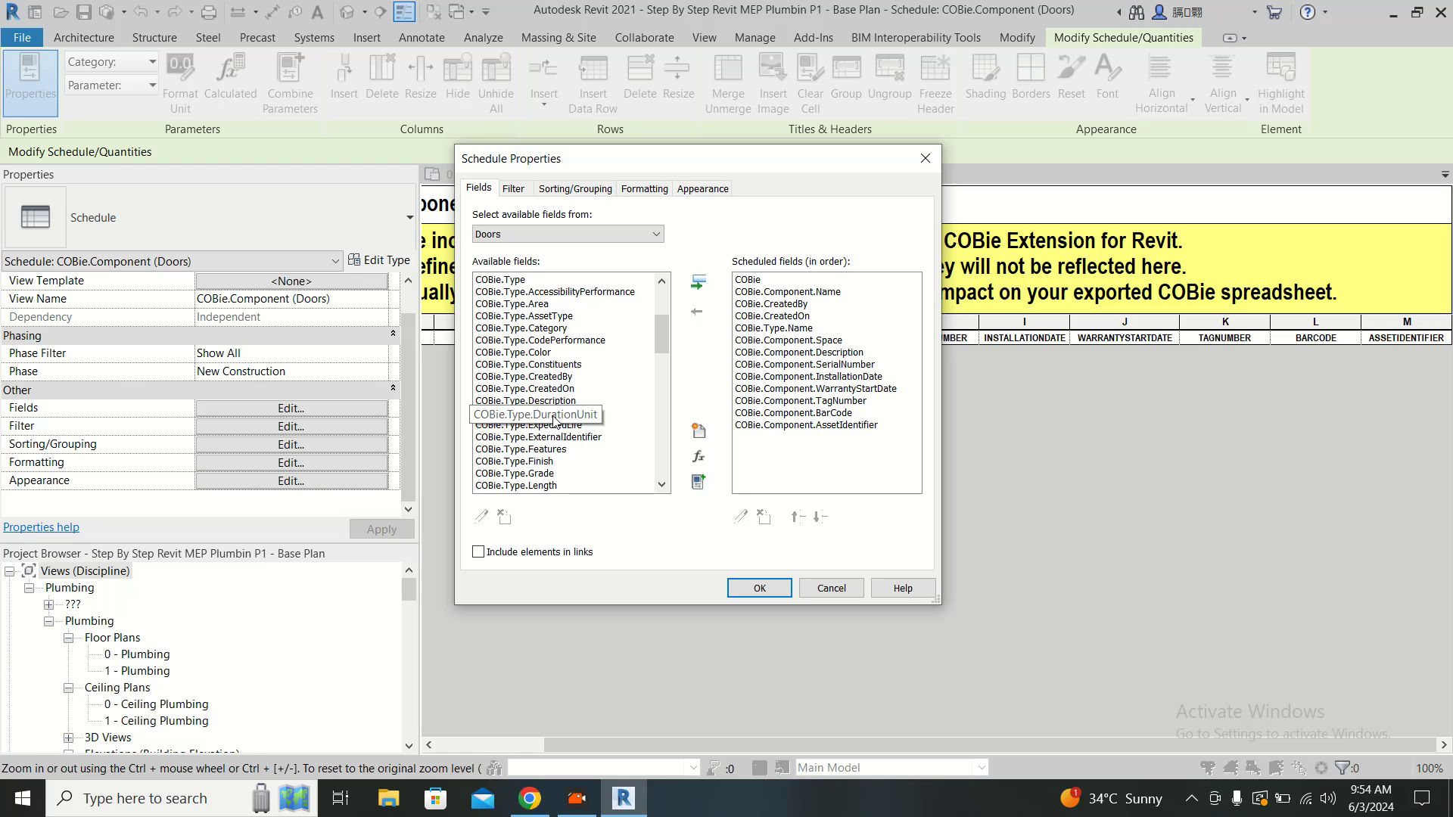
pyautogui.click(579, 438)
pyautogui.scroll(-2, 579, 443)
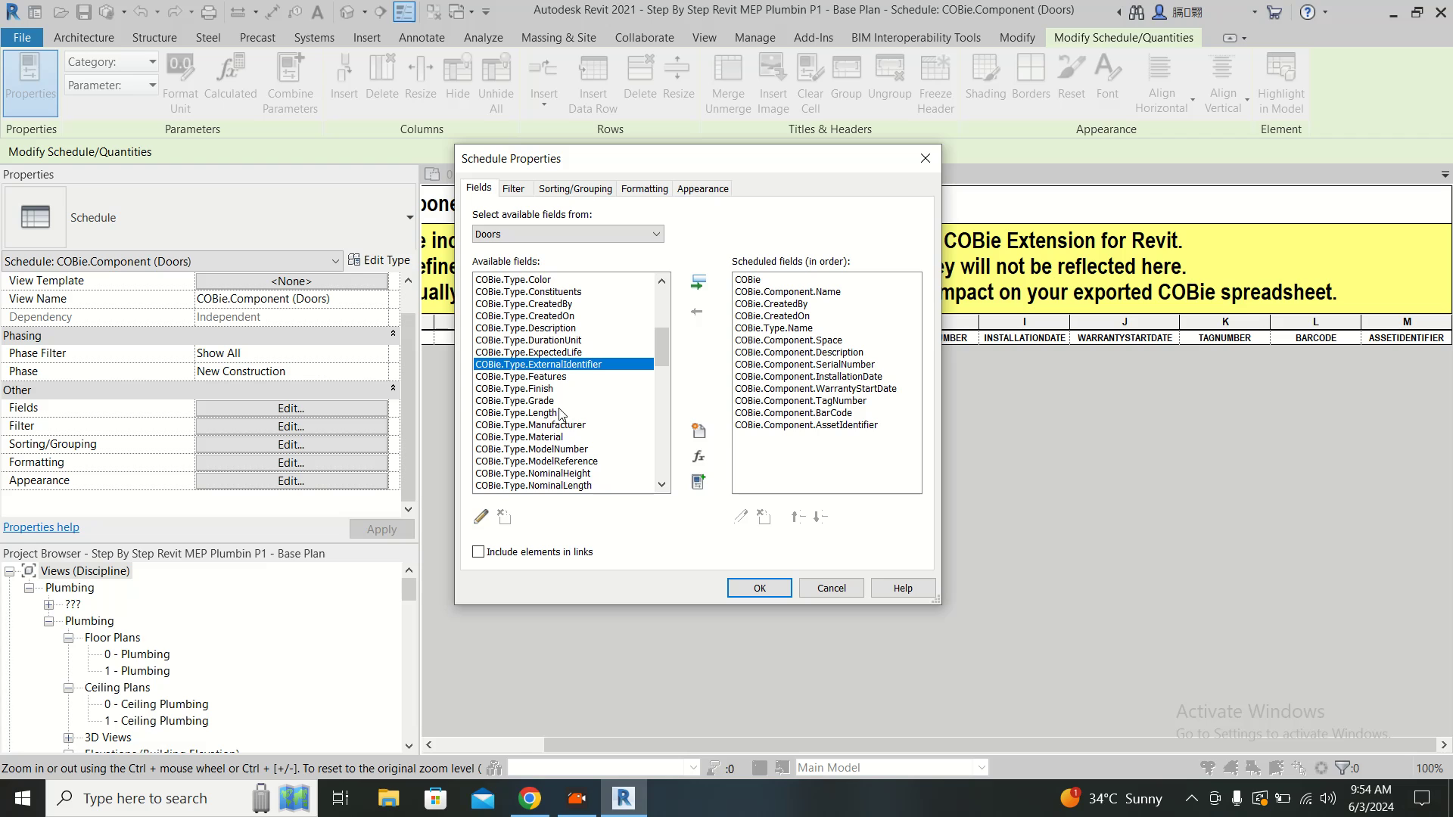
pyautogui.scroll(-1, 583, 423)
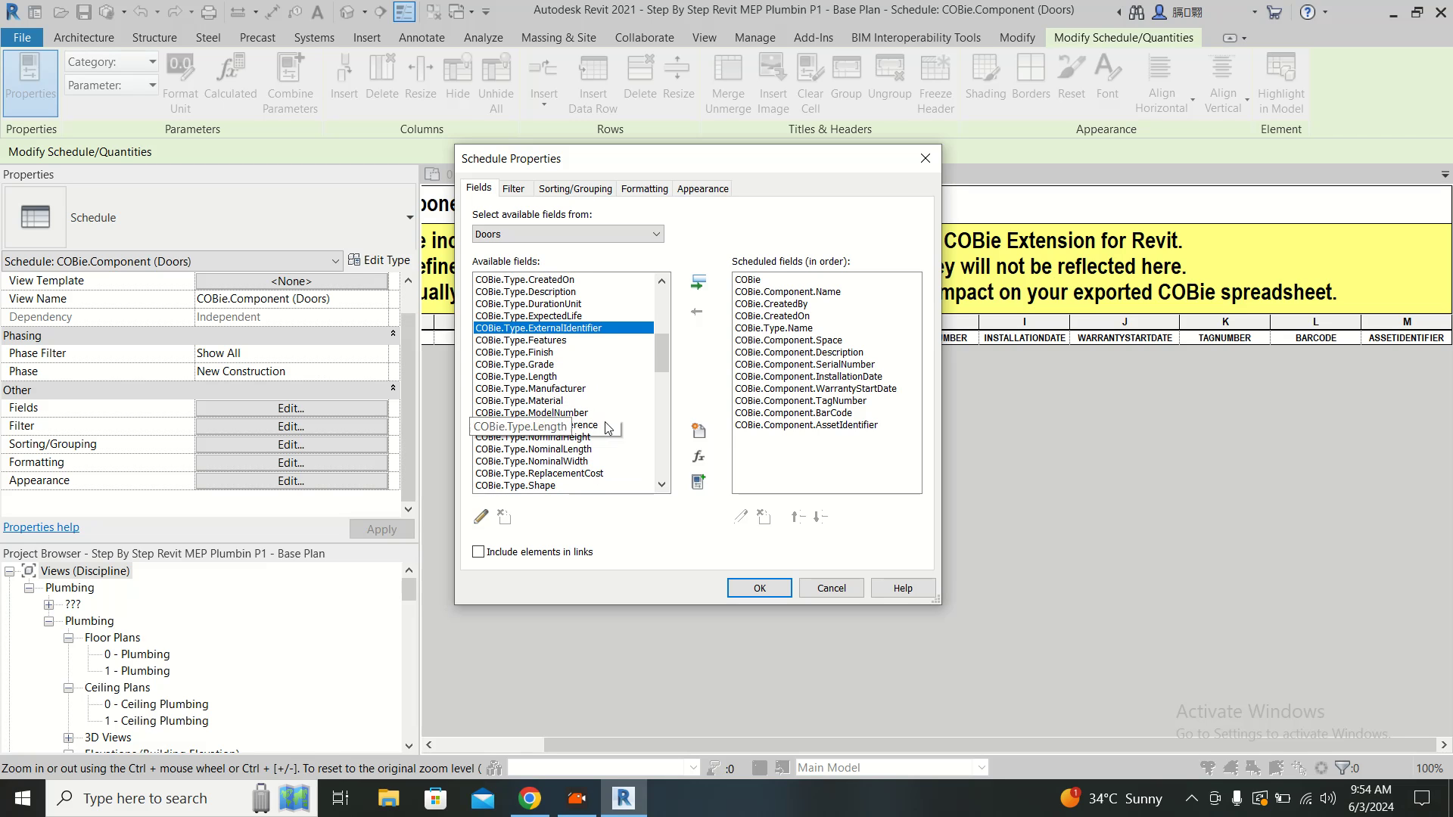
pyautogui.click(571, 390)
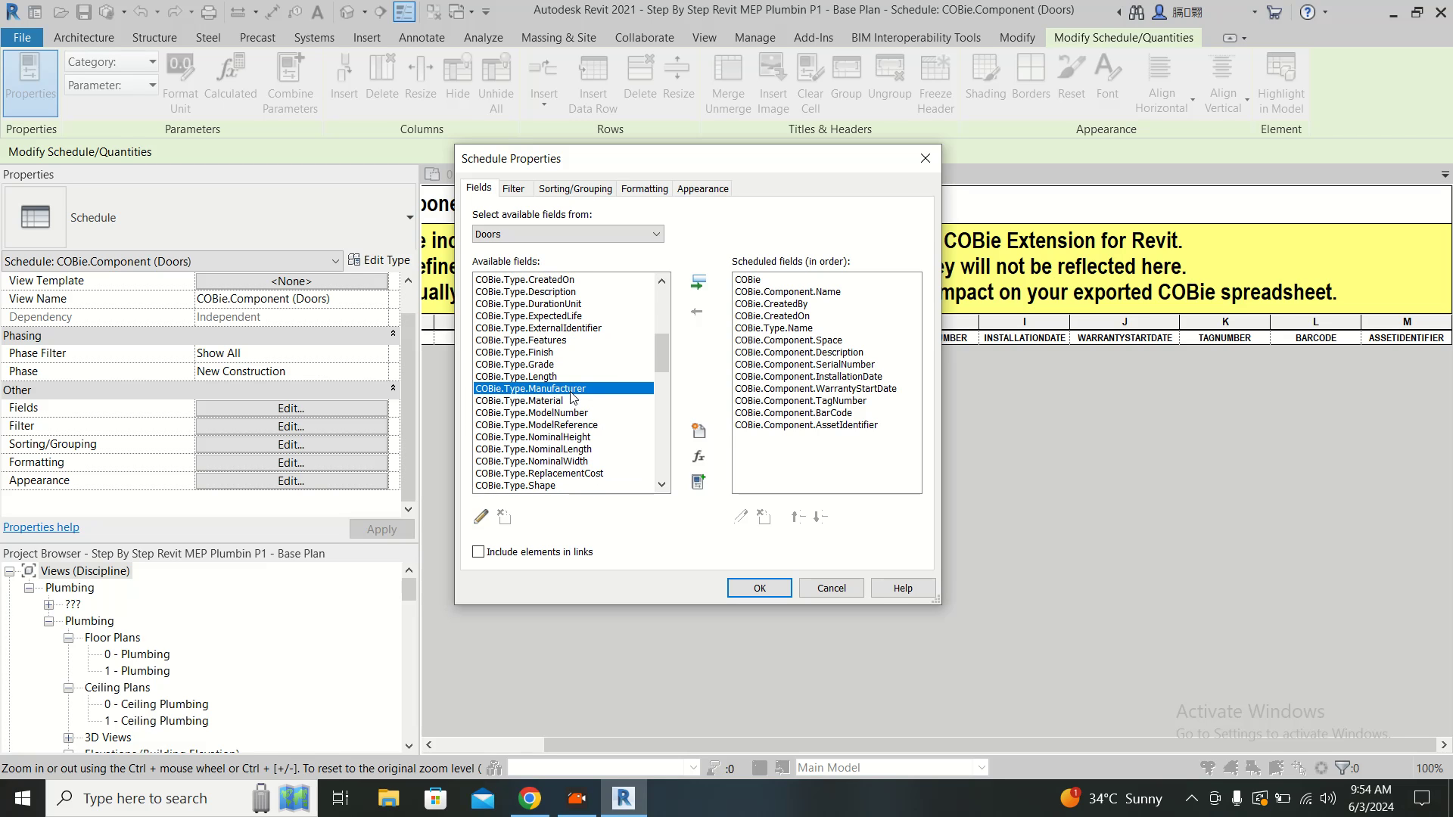
pyautogui.click(566, 413)
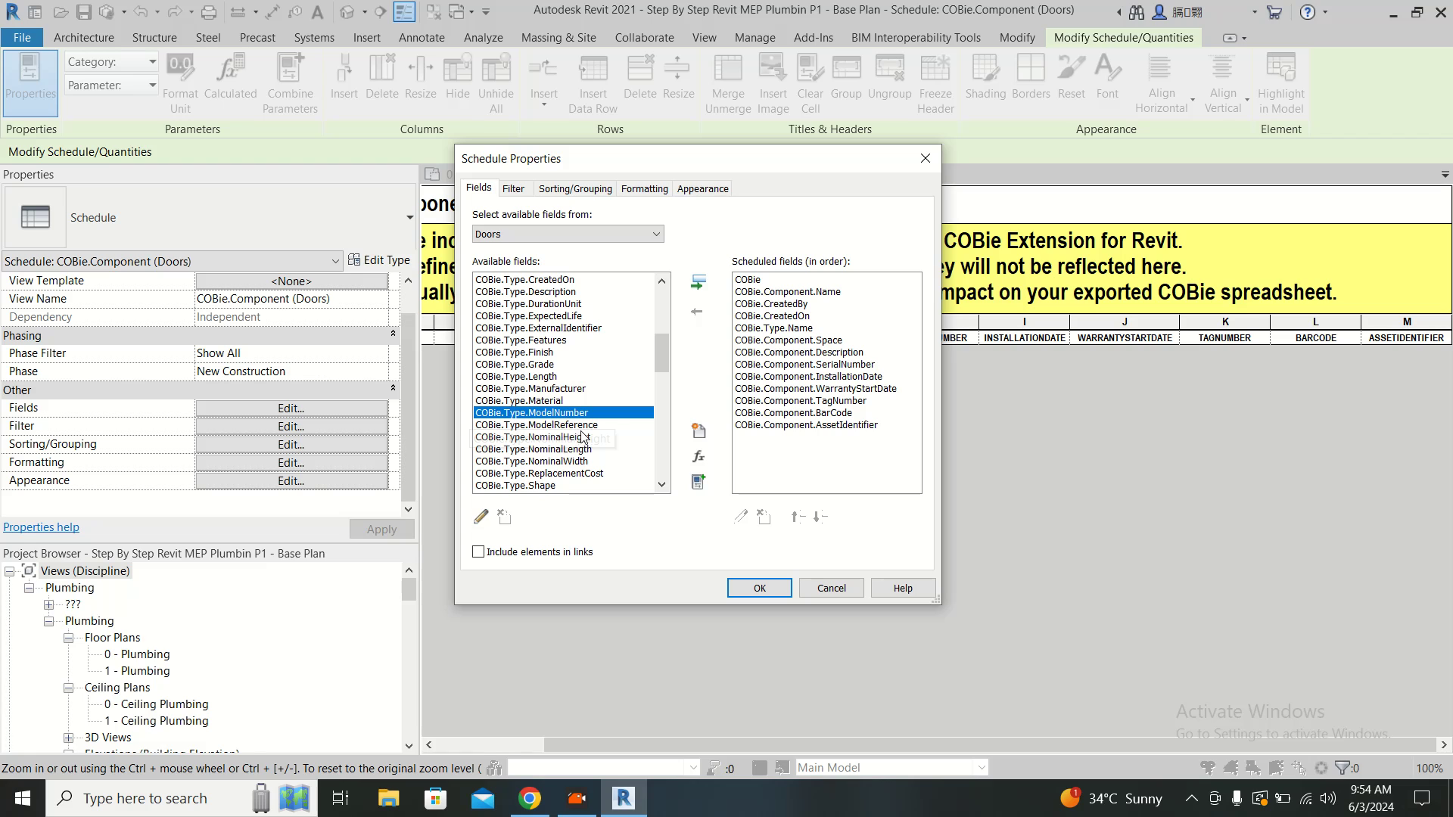
pyautogui.click(577, 426)
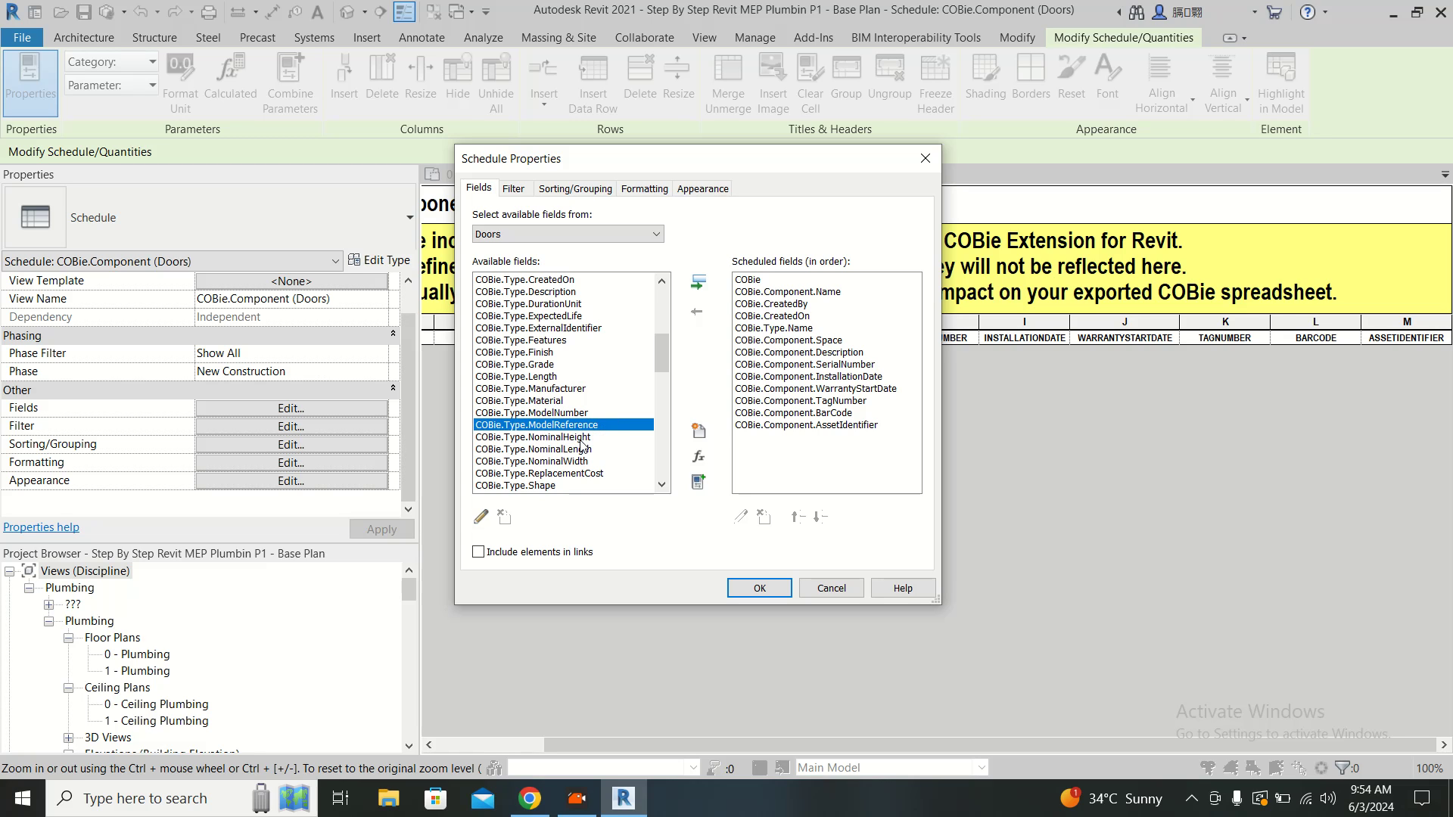
pyautogui.scroll(-3, 560, 371)
pyautogui.scroll(-2, 555, 358)
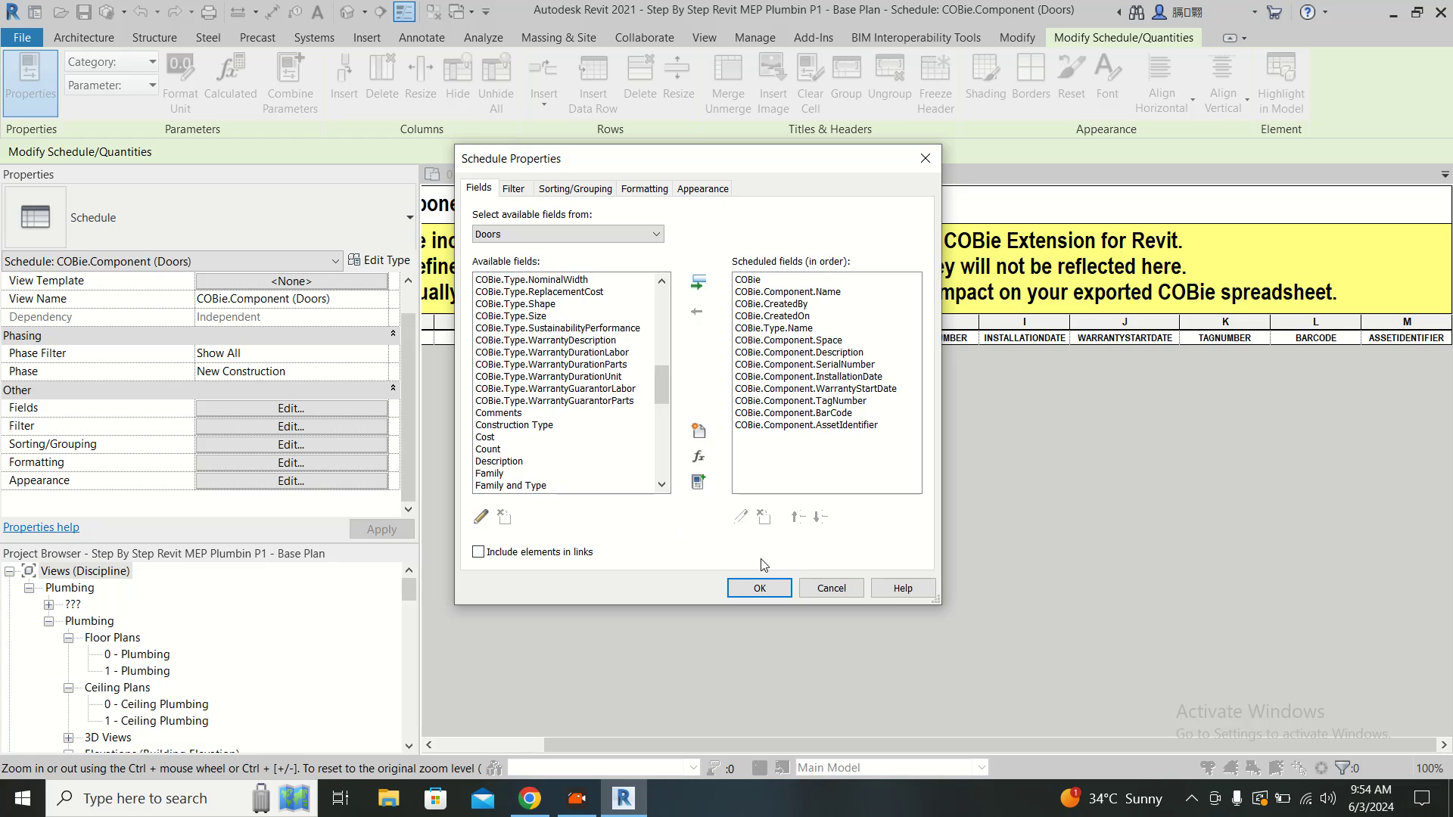
pyautogui.click(832, 589)
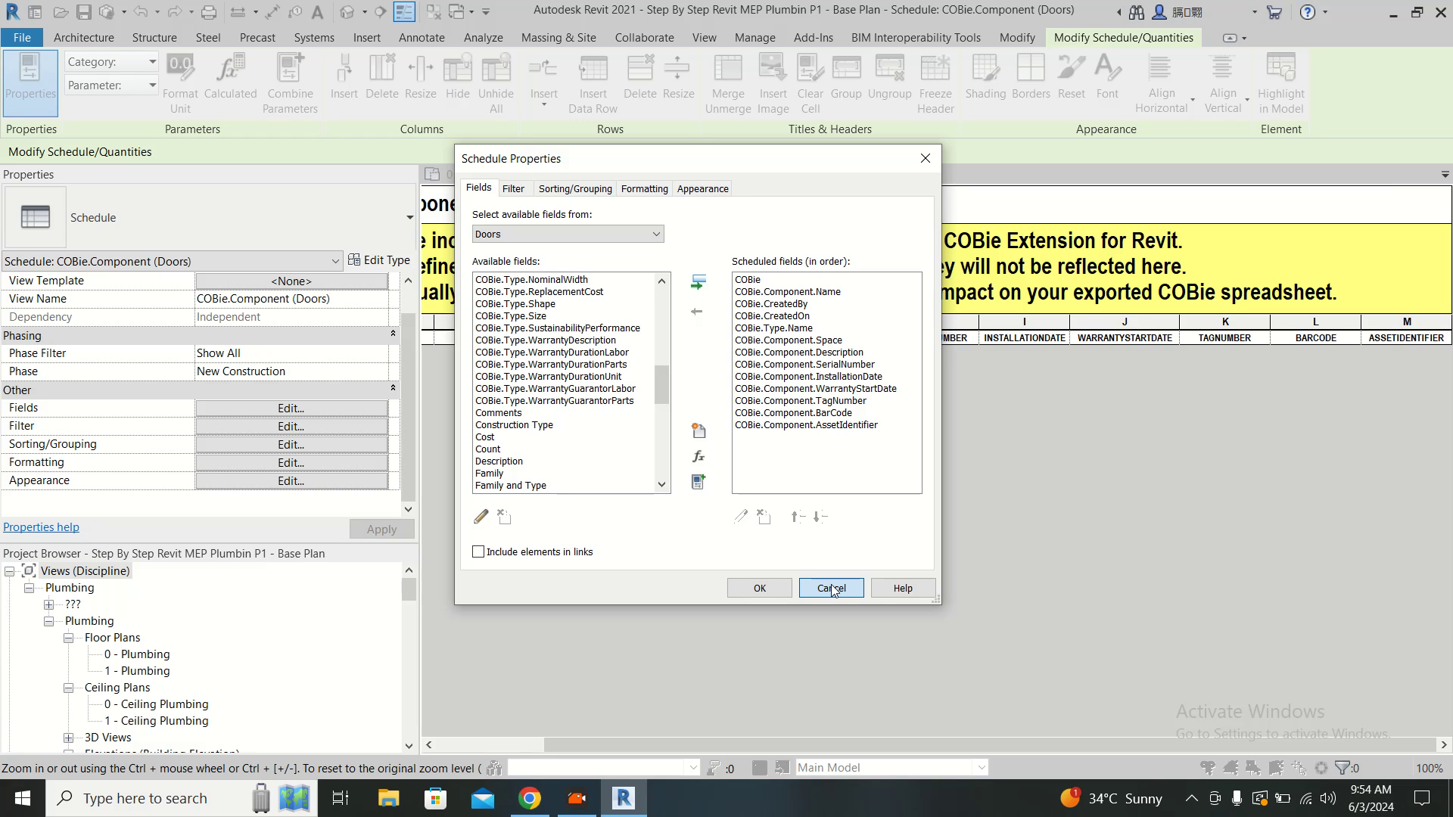
pyautogui.click(831, 589)
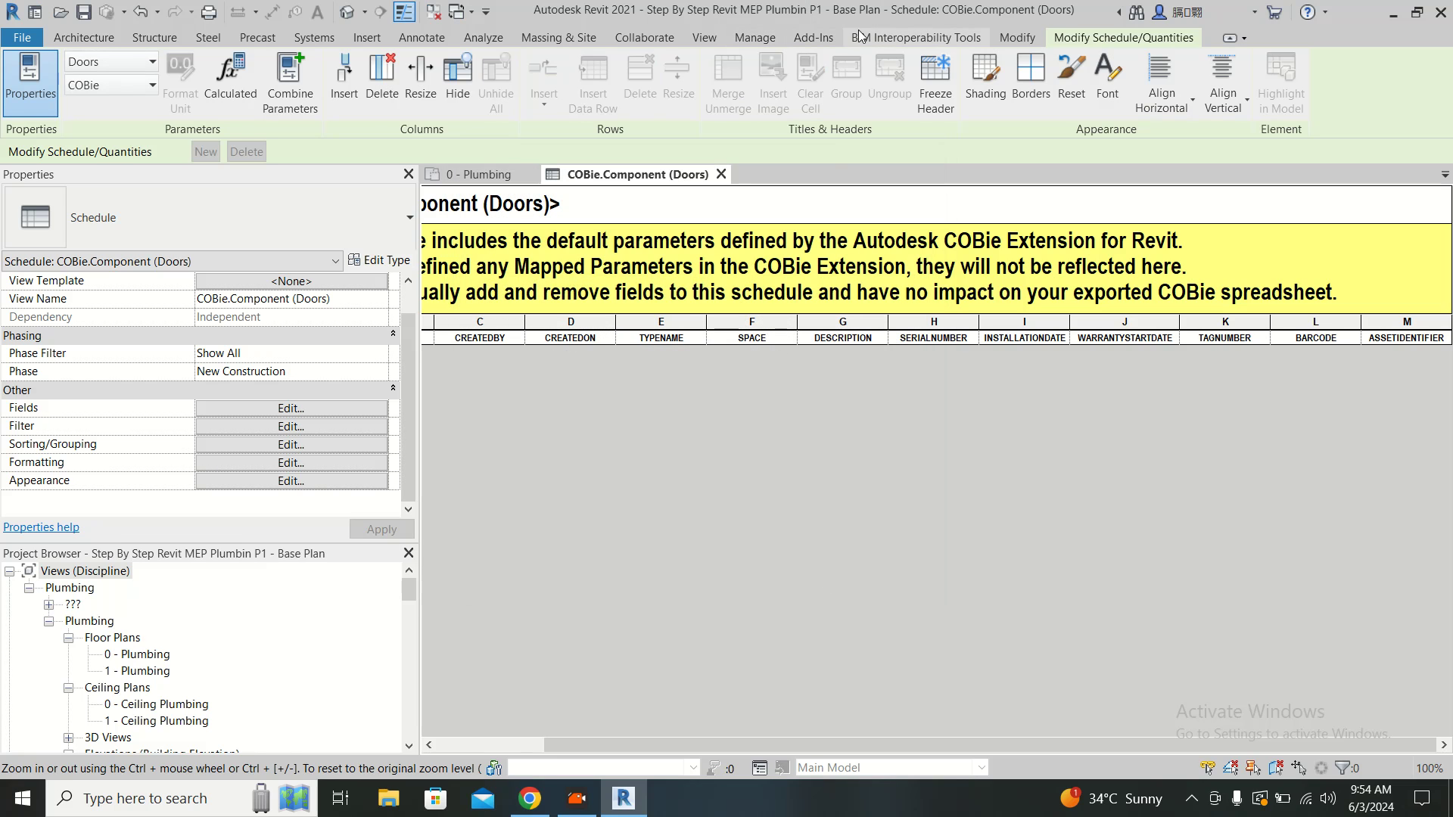
pyautogui.click(915, 37)
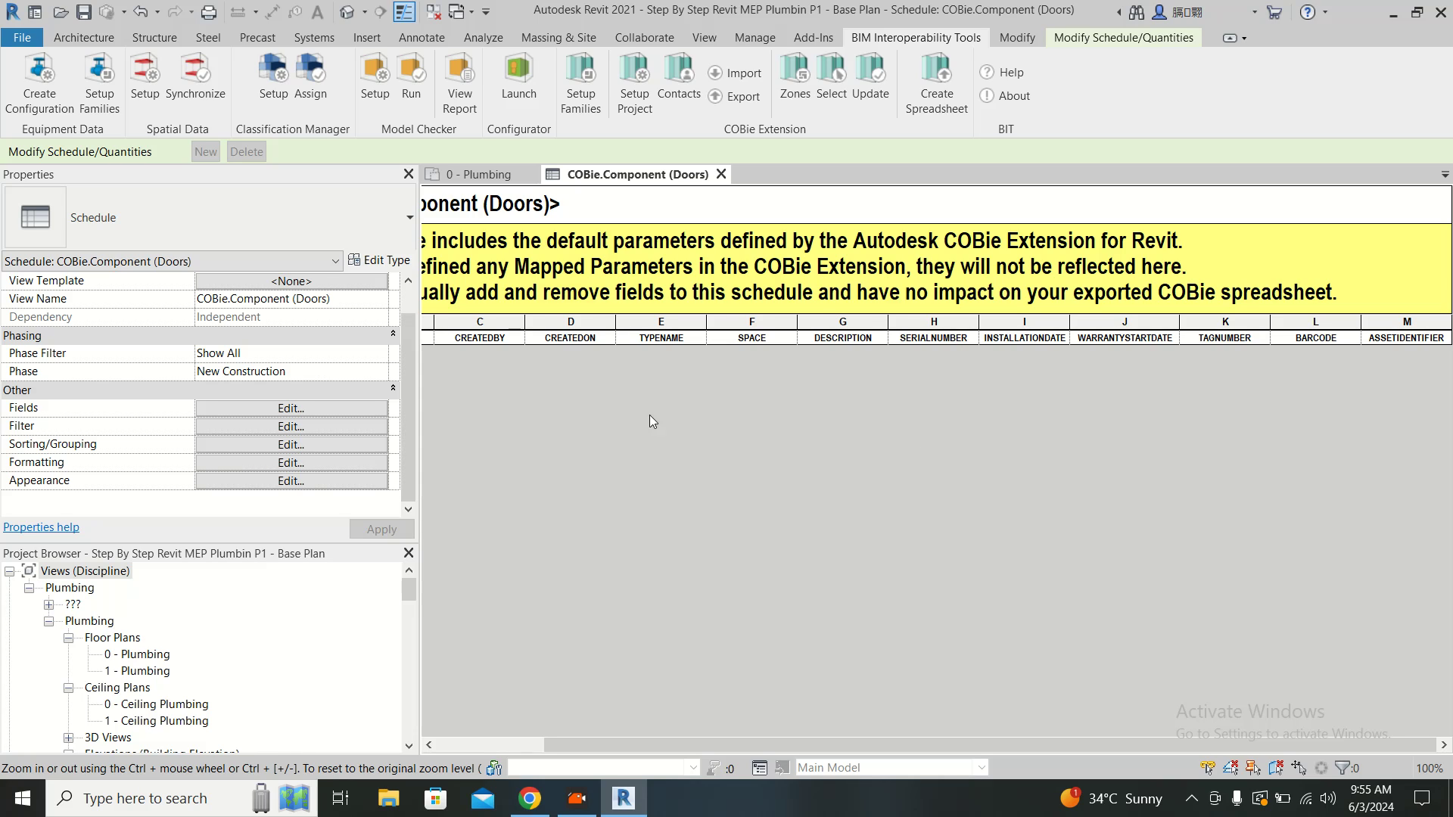
# - Switch to Chrome and bookmark the Uniclass home page, keeping the default bookmark folder
pyautogui.moveTo(664, 744); pyautogui.dragTo(556, 743)
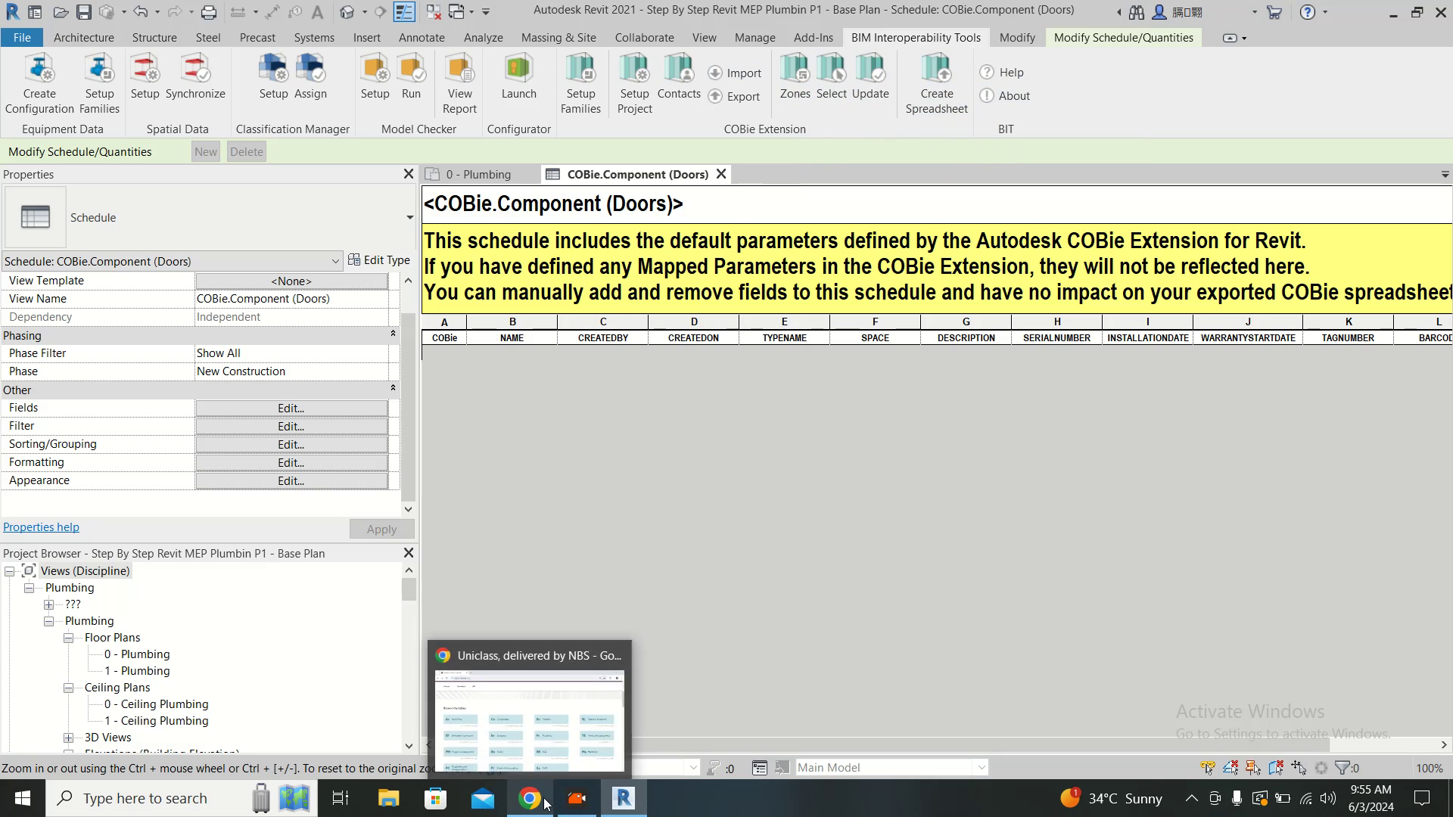
pyautogui.click(530, 707)
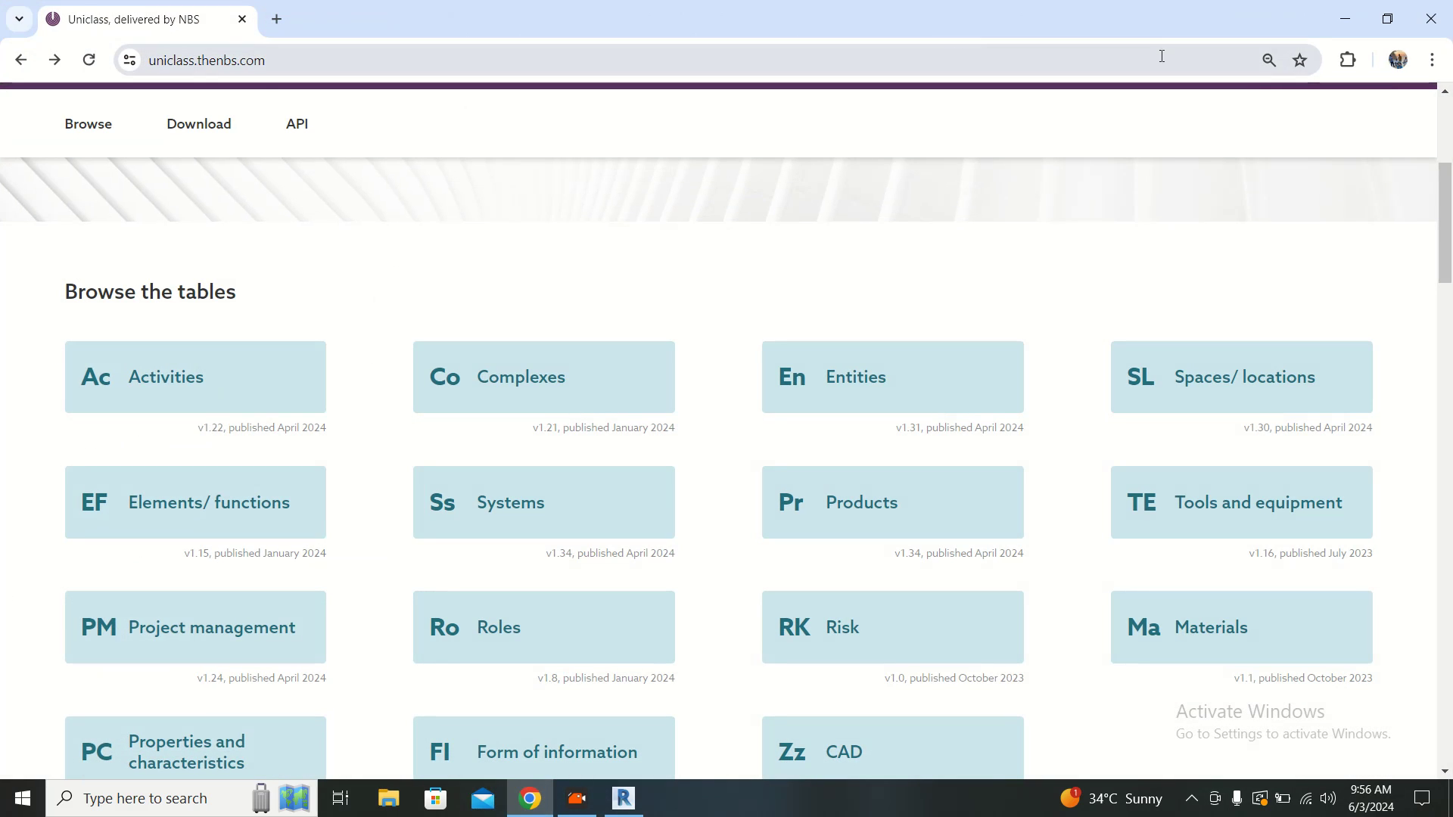
pyautogui.click(1434, 61)
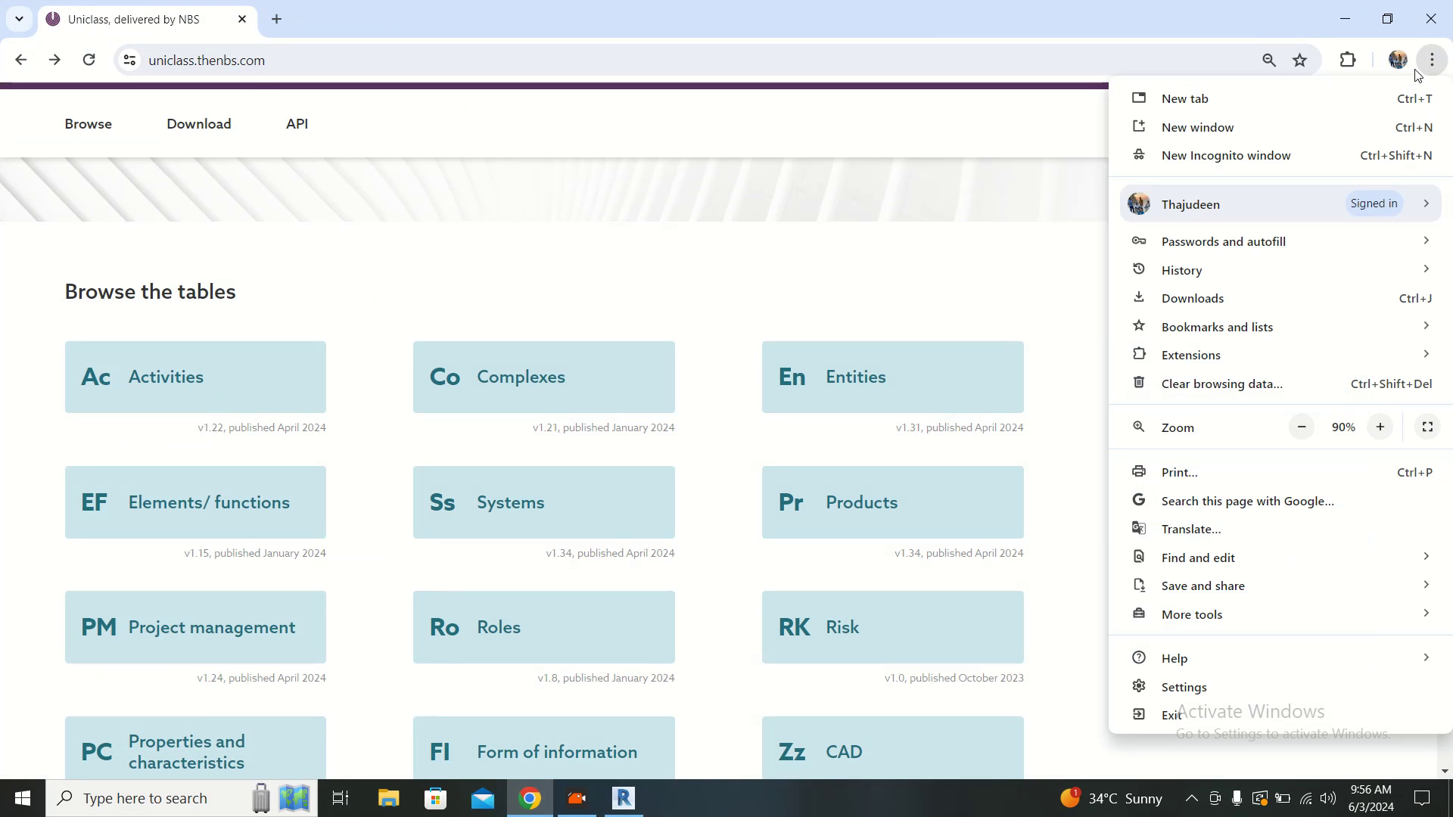
pyautogui.moveTo(1299, 333)
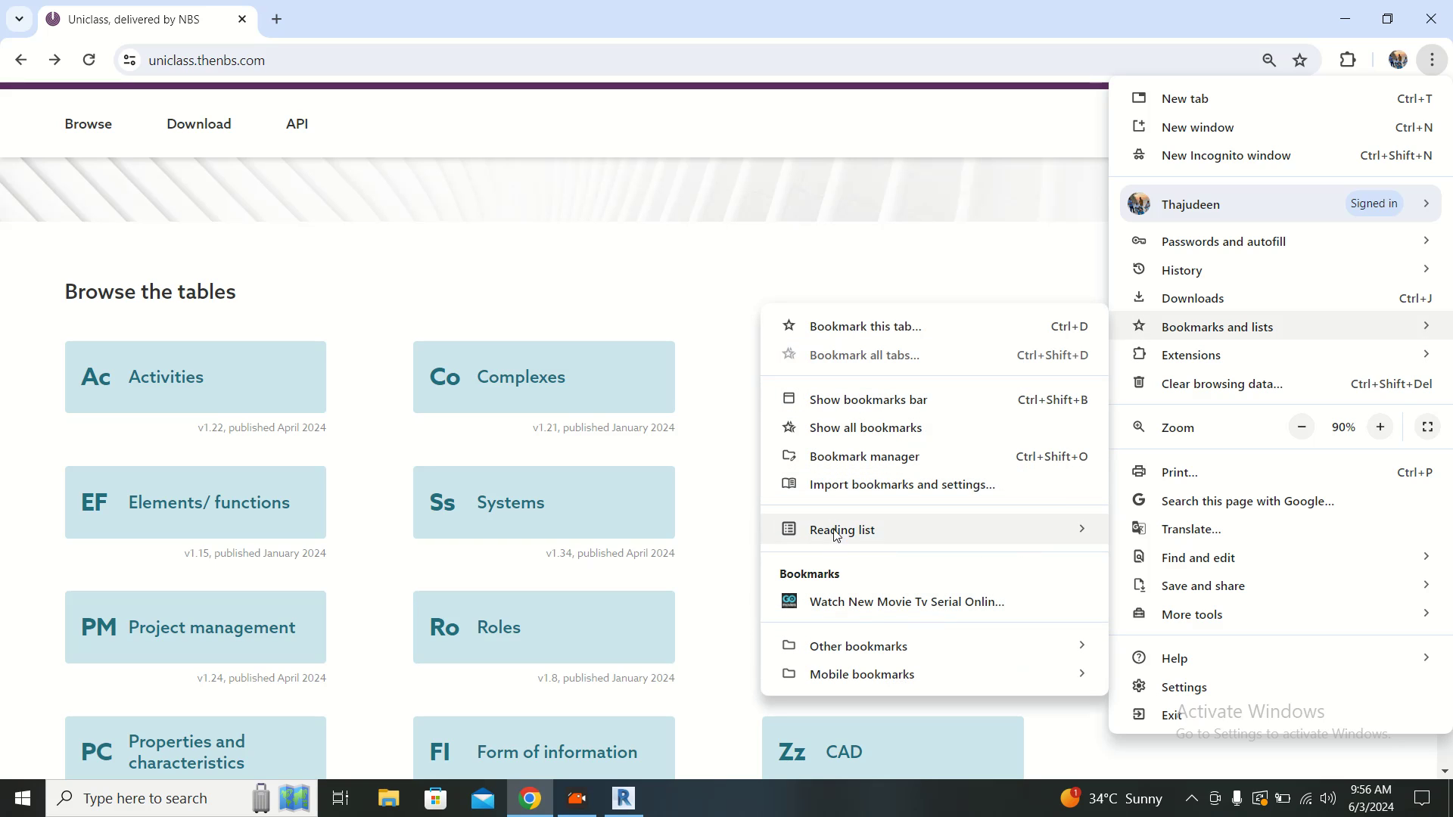
pyautogui.click(871, 331)
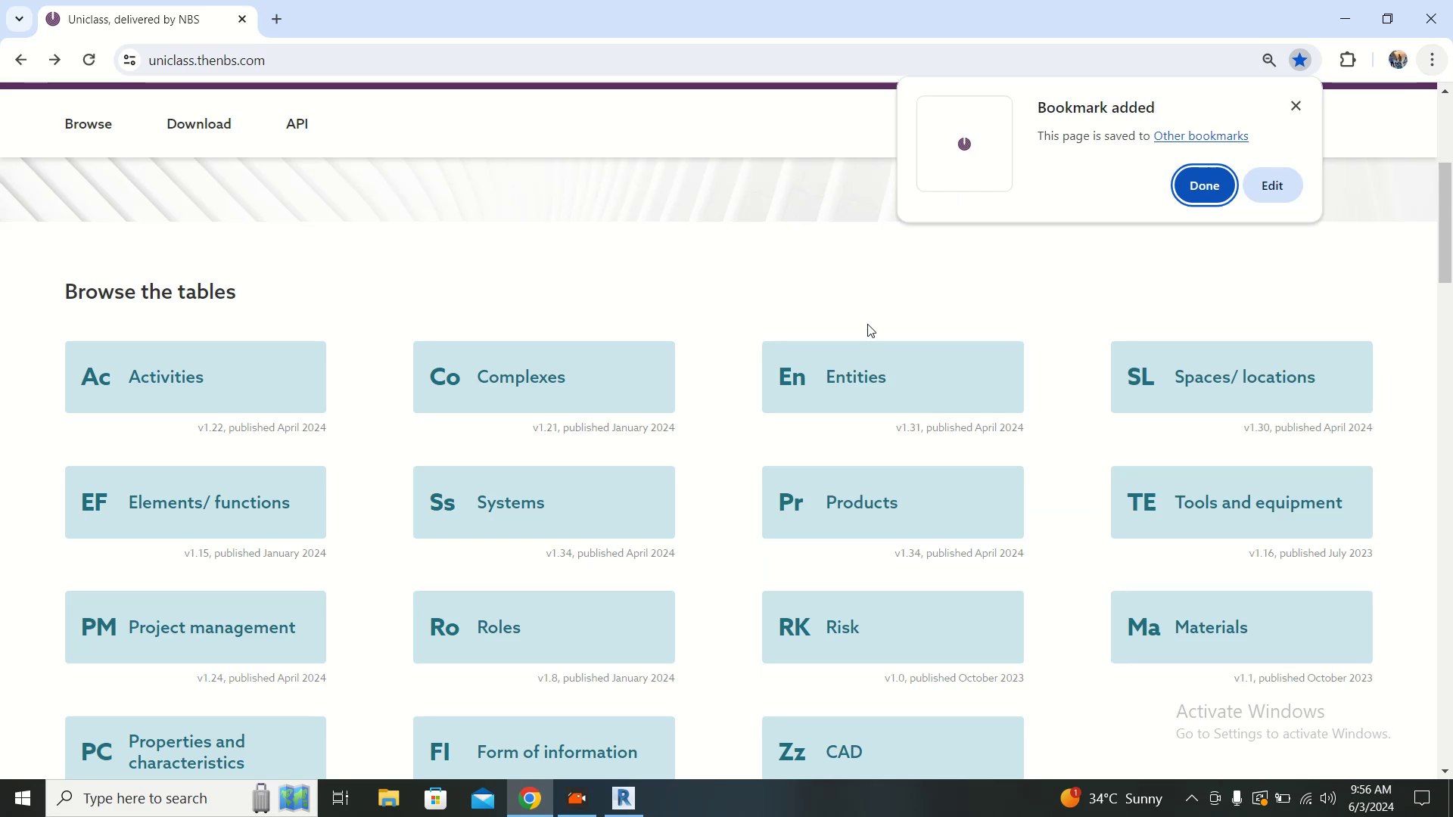
pyautogui.click(1295, 106)
# - Open the saved bookmark for the BIM Interoperability Tools for Revit 2019-2022 download page
pyautogui.click(1432, 60)
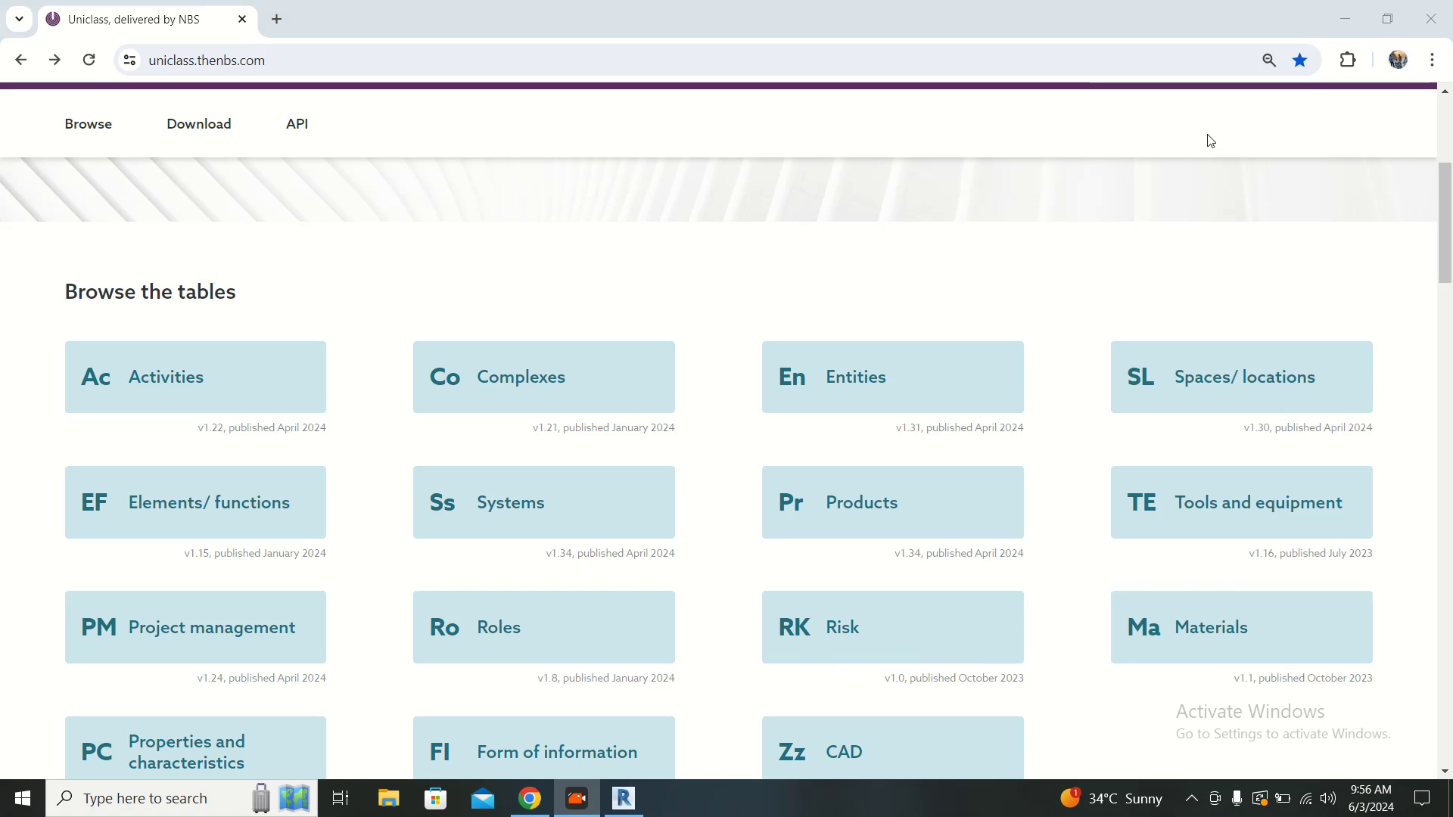
pyautogui.click(1432, 60)
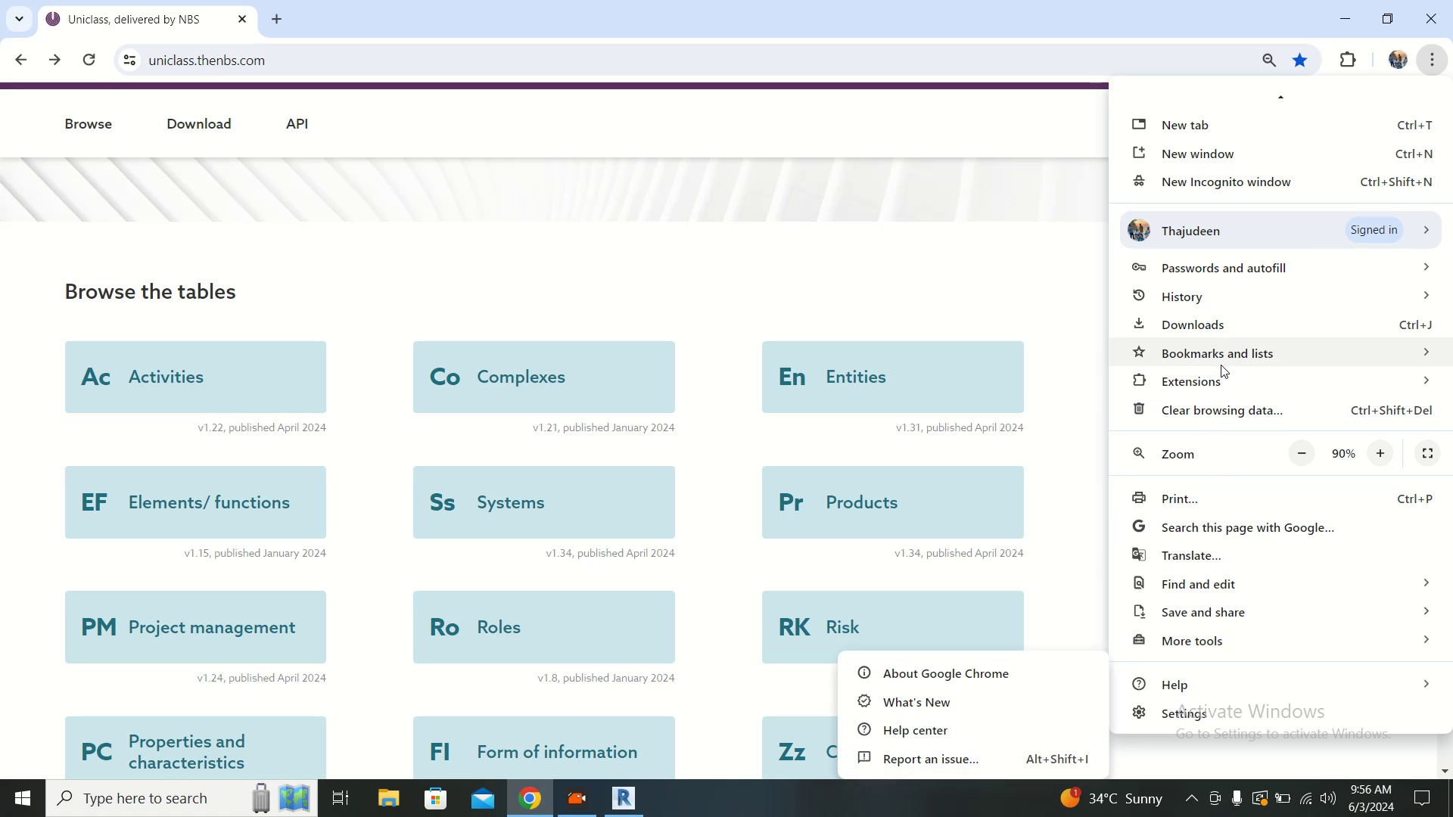
pyautogui.moveTo(1245, 365)
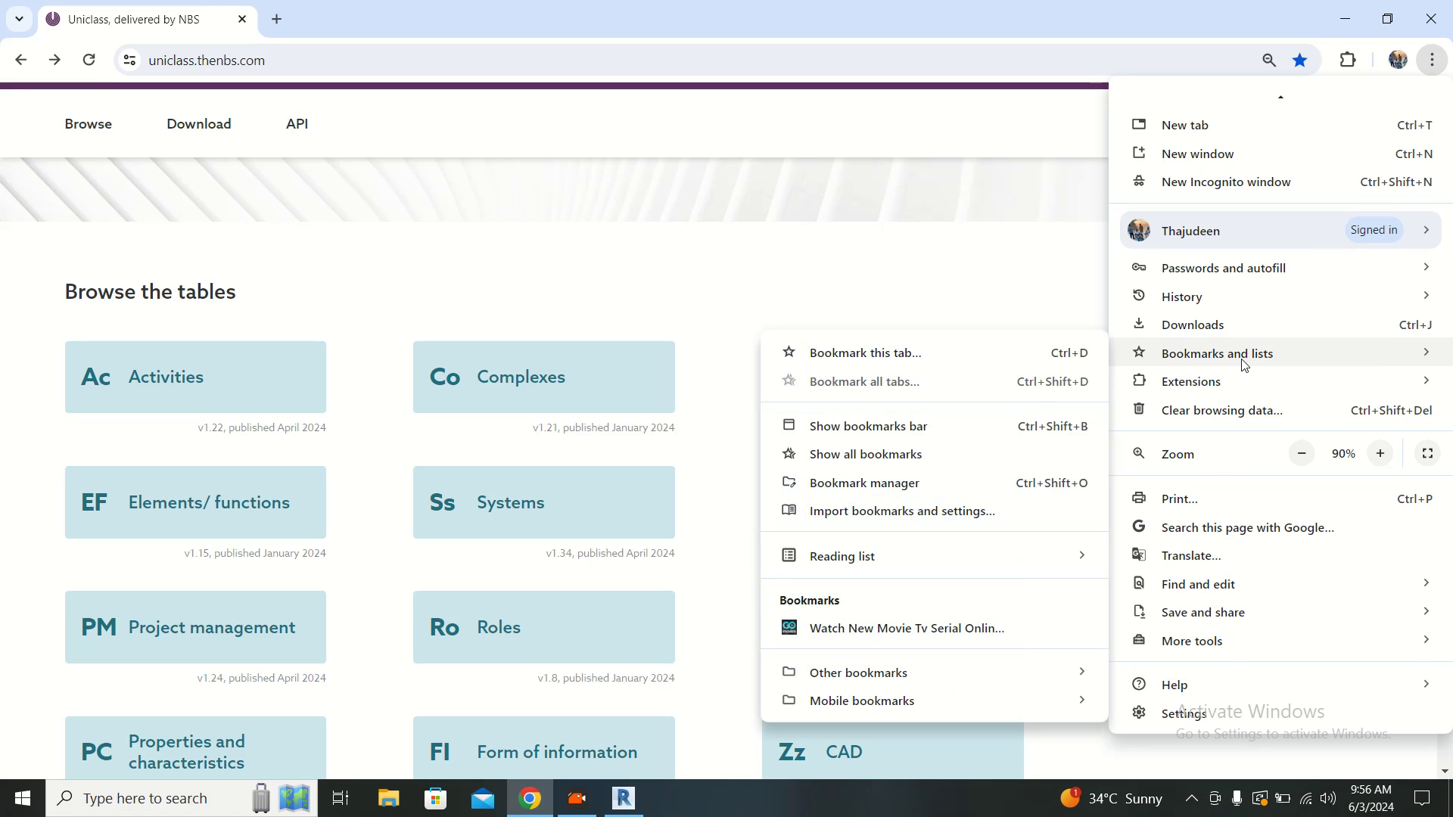
pyautogui.moveTo(908, 676)
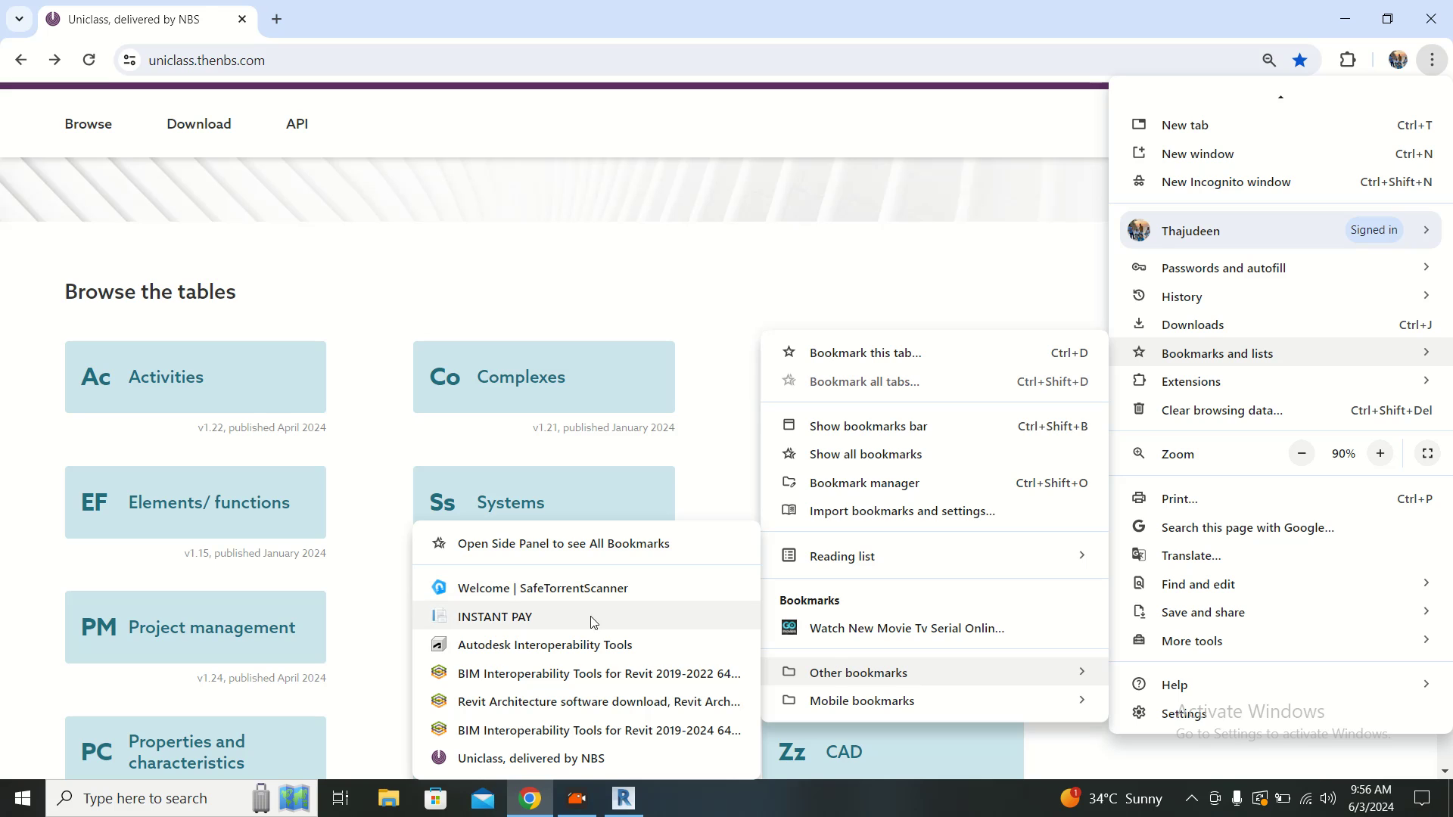
pyautogui.click(575, 673)
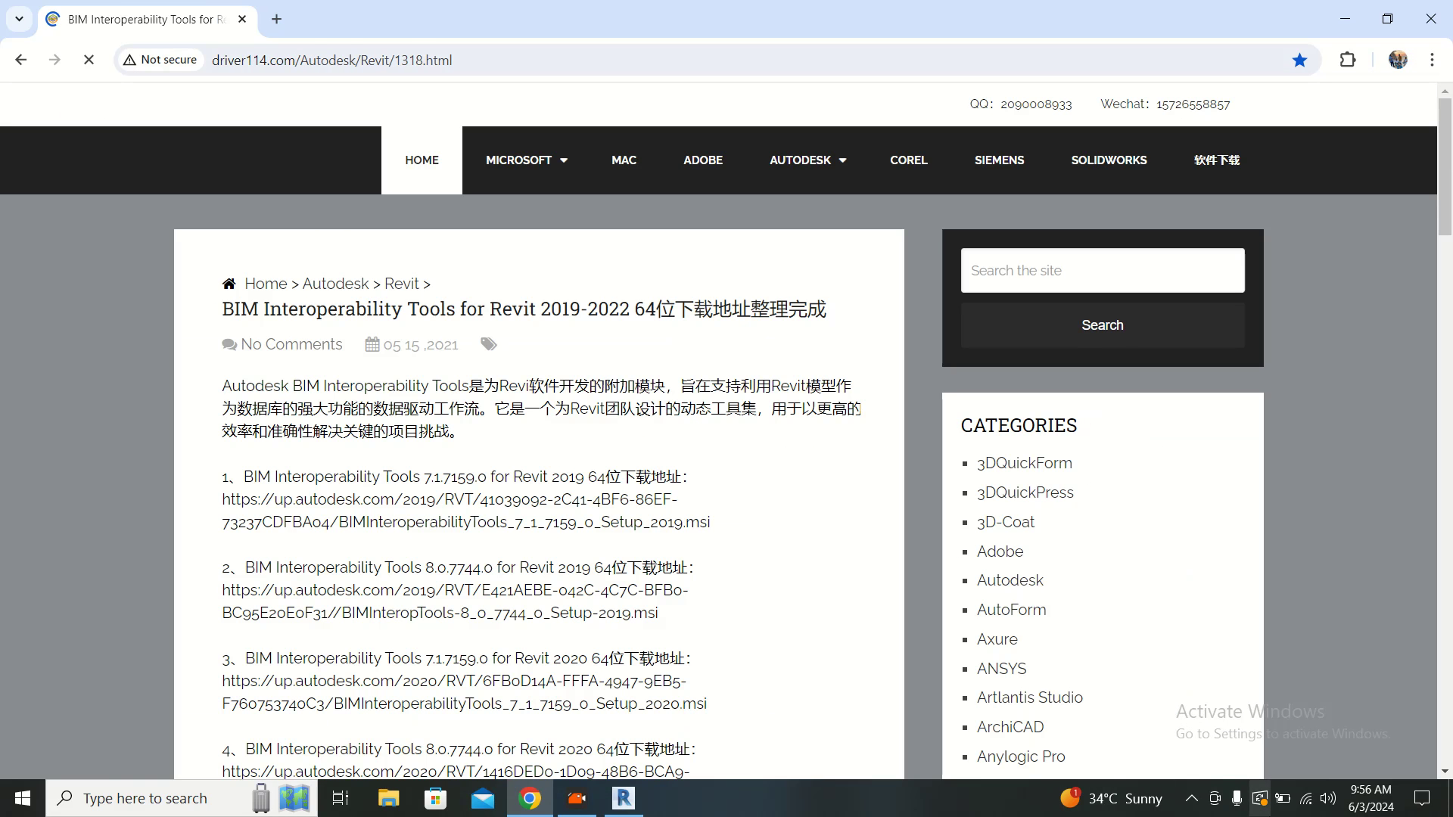
# - Look through the list of BIM Interoperability Tools download links for the different Revit versions
pyautogui.scroll(-3, 456, 178)
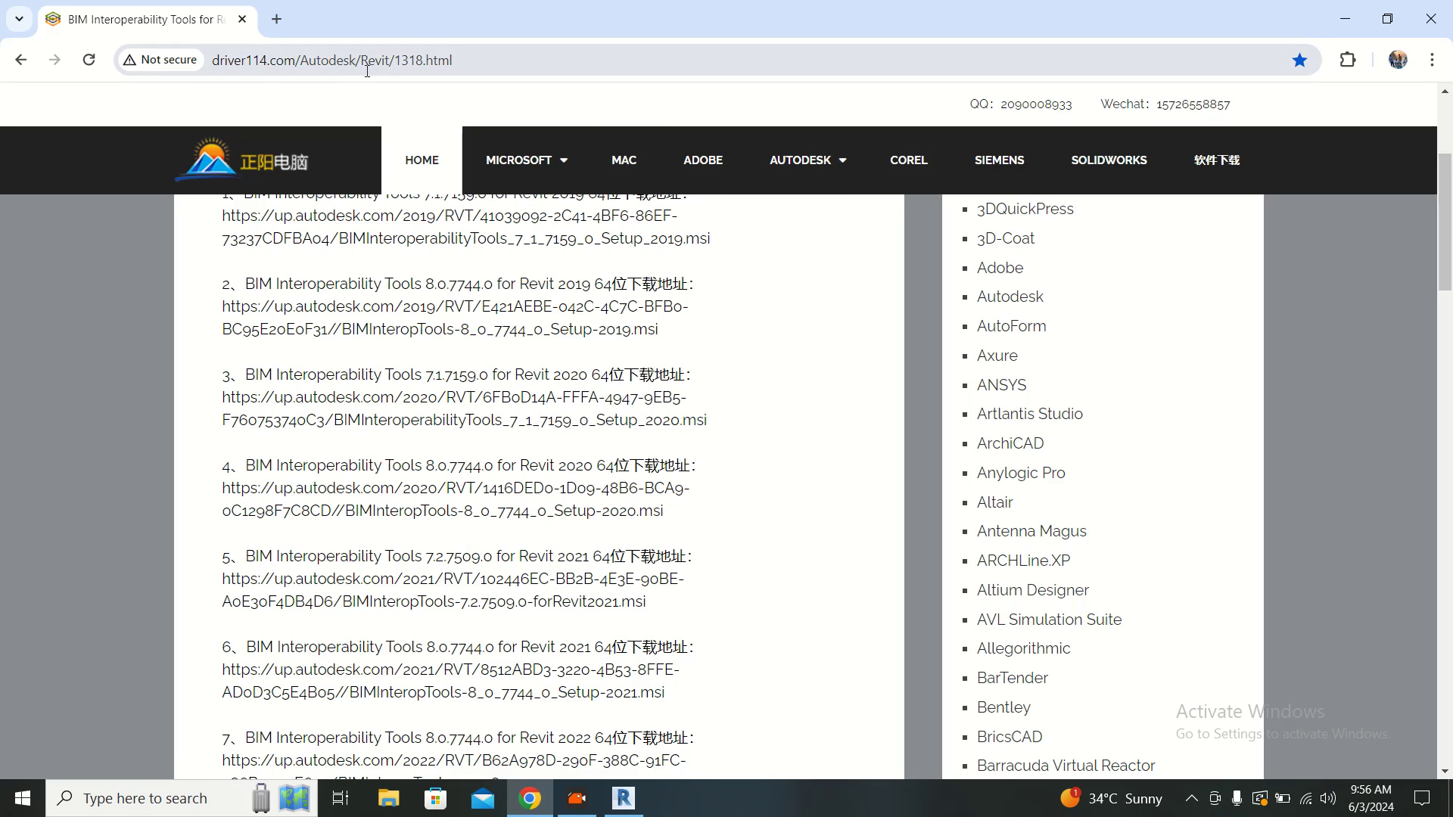
pyautogui.scroll(4, 522, 159)
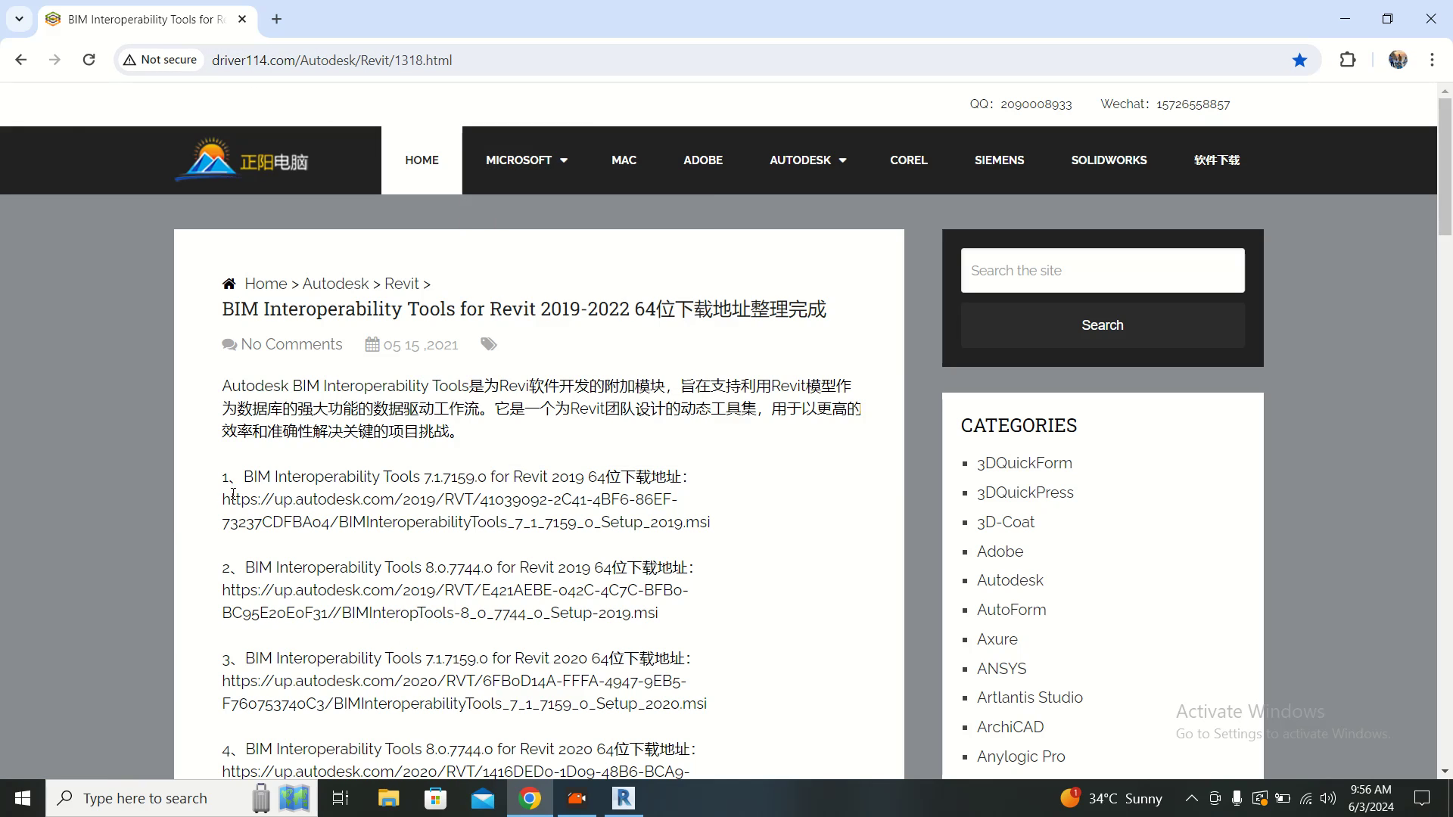
pyautogui.scroll(-1, 622, 503)
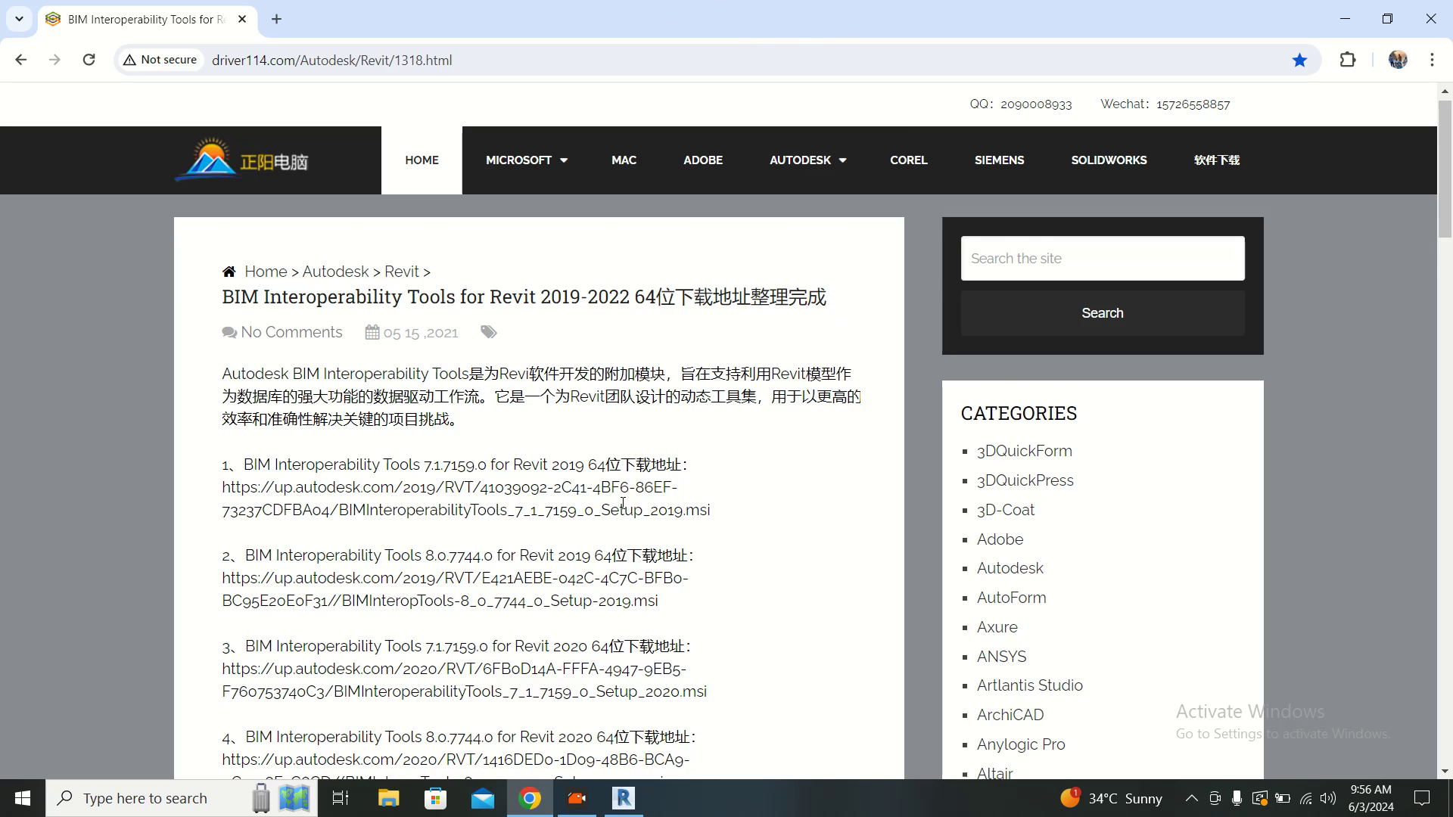
pyautogui.scroll(-2, 622, 504)
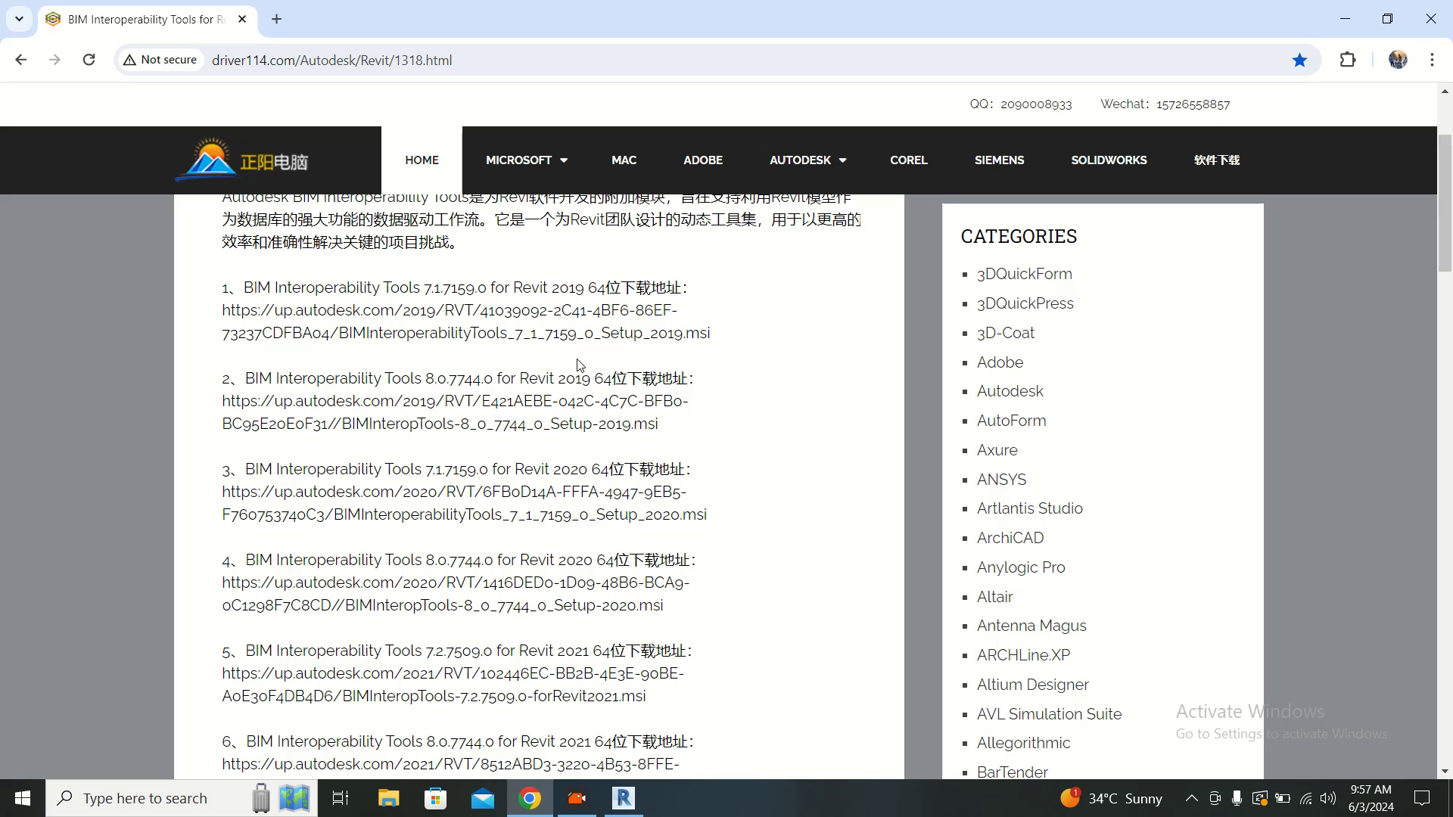
# - Select the full web address of the BIM Interoperability Tools download page to point it out
pyautogui.moveTo(454, 62); pyautogui.dragTo(217, 47)
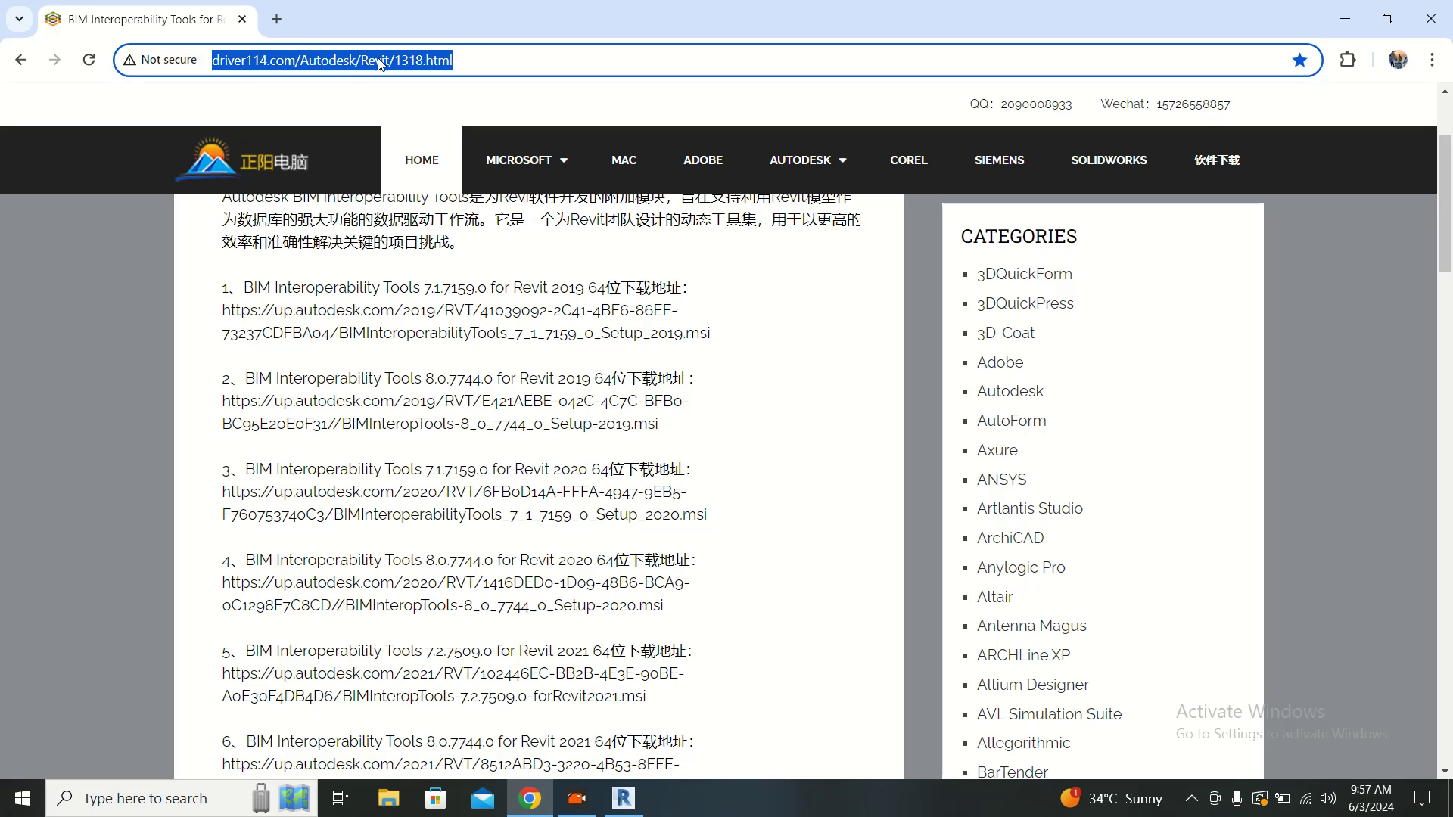
pyautogui.click(421, 63)
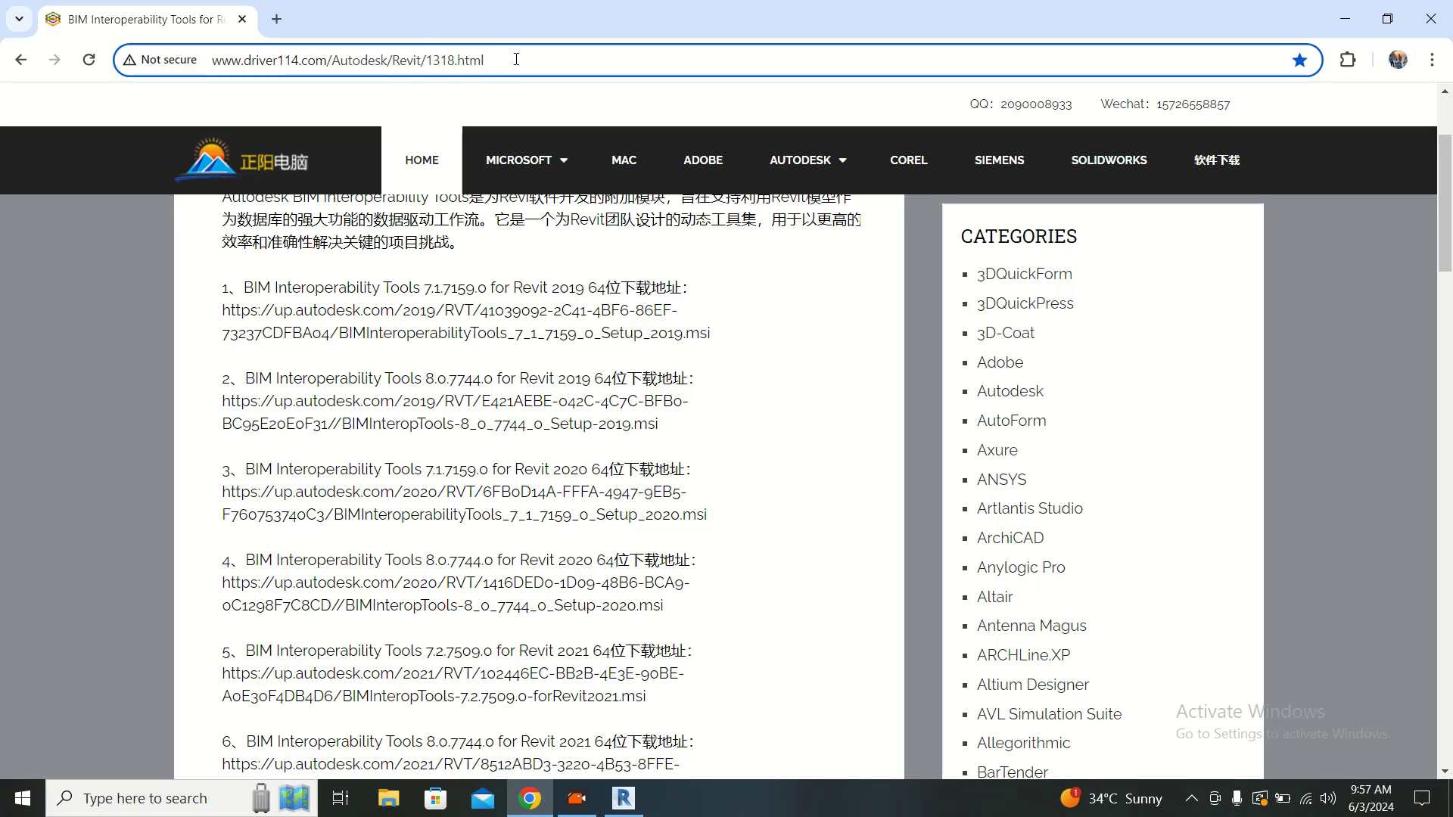
pyautogui.hotkey('ctrl', 'a')
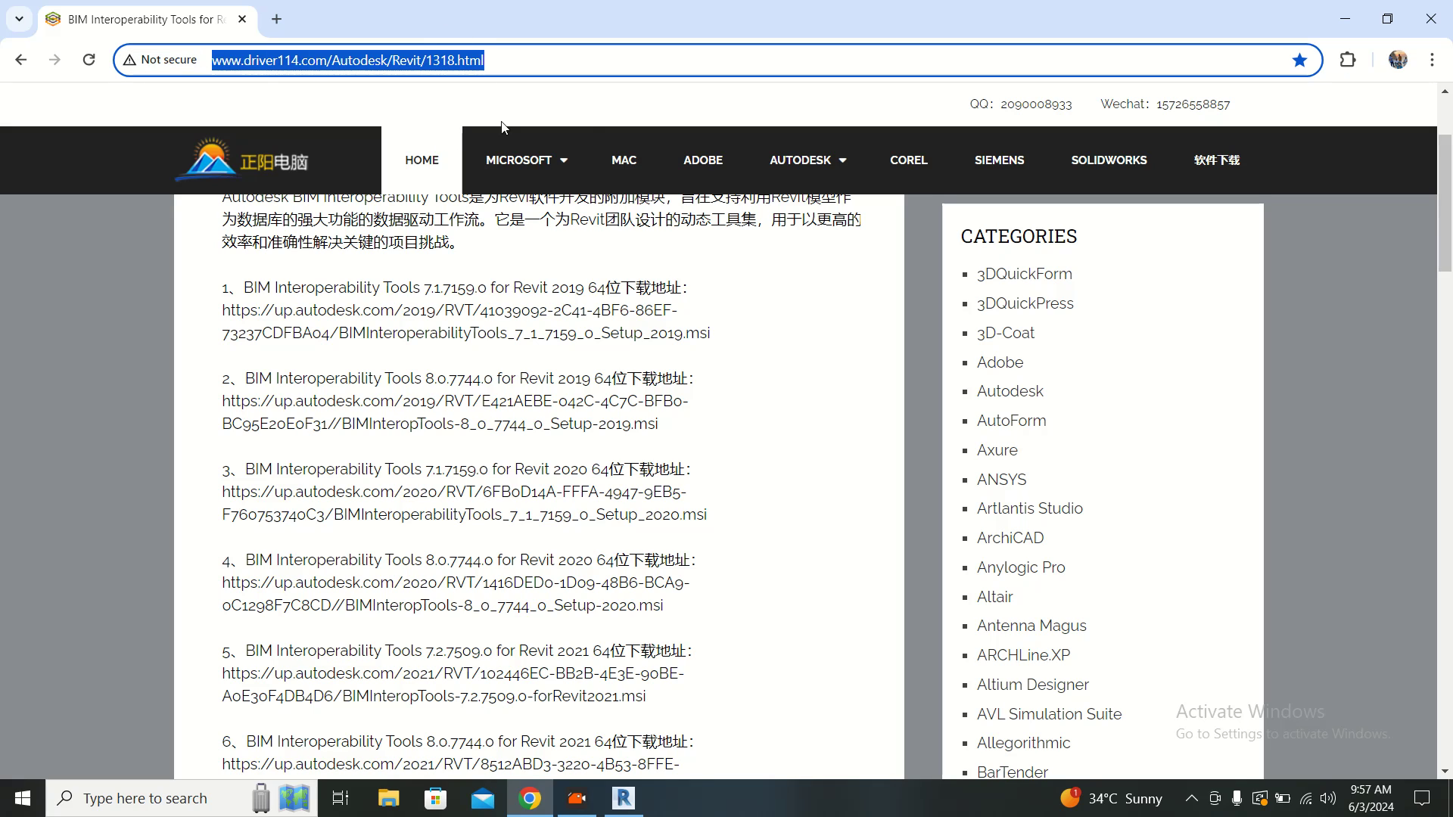
# - Examine the download links for Revit 2020 to 2022 and return to the beginning of the article
pyautogui.scroll(-5, 348, 424)
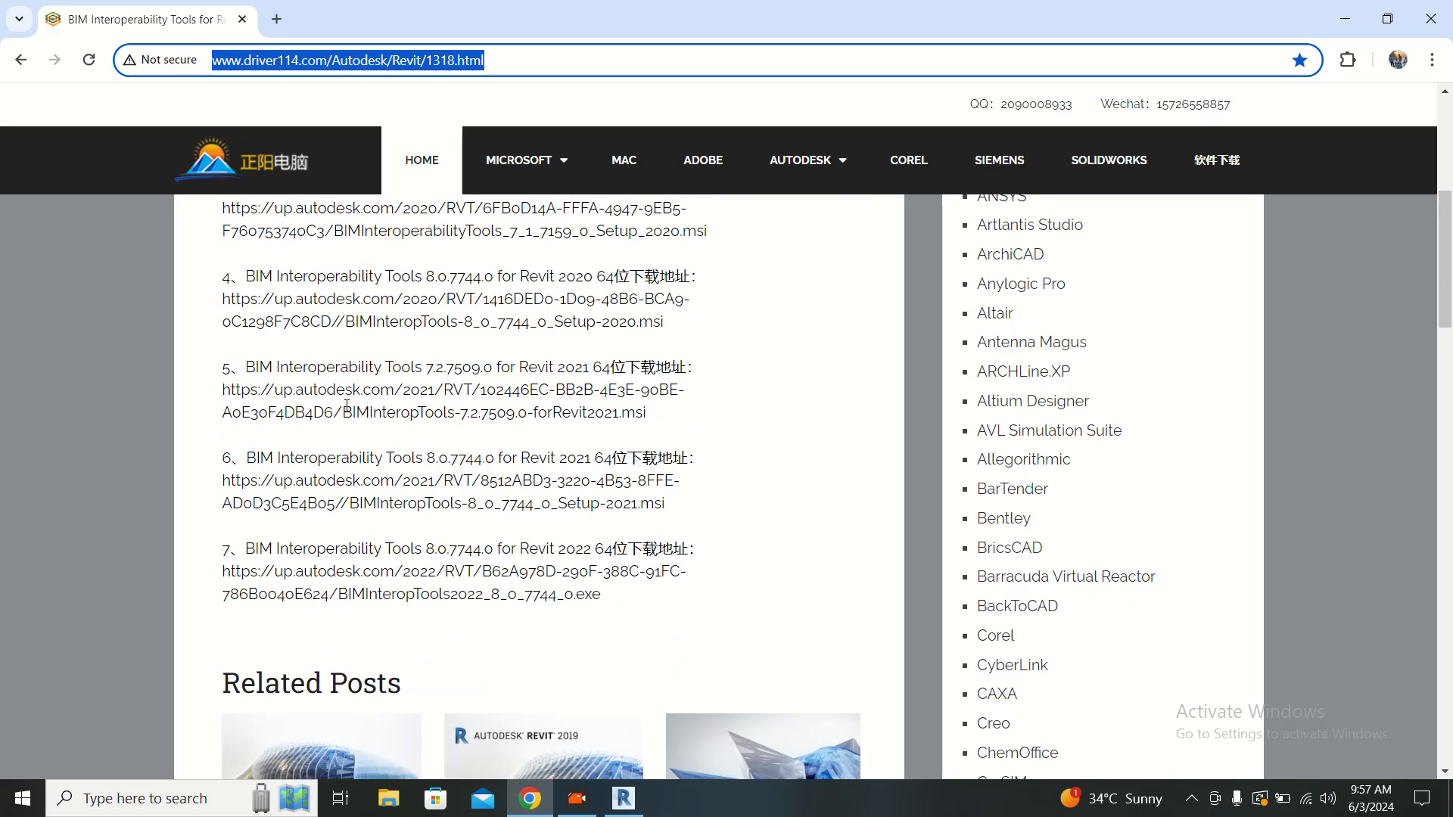
pyautogui.scroll(2, 350, 462)
pyautogui.click(833, 339)
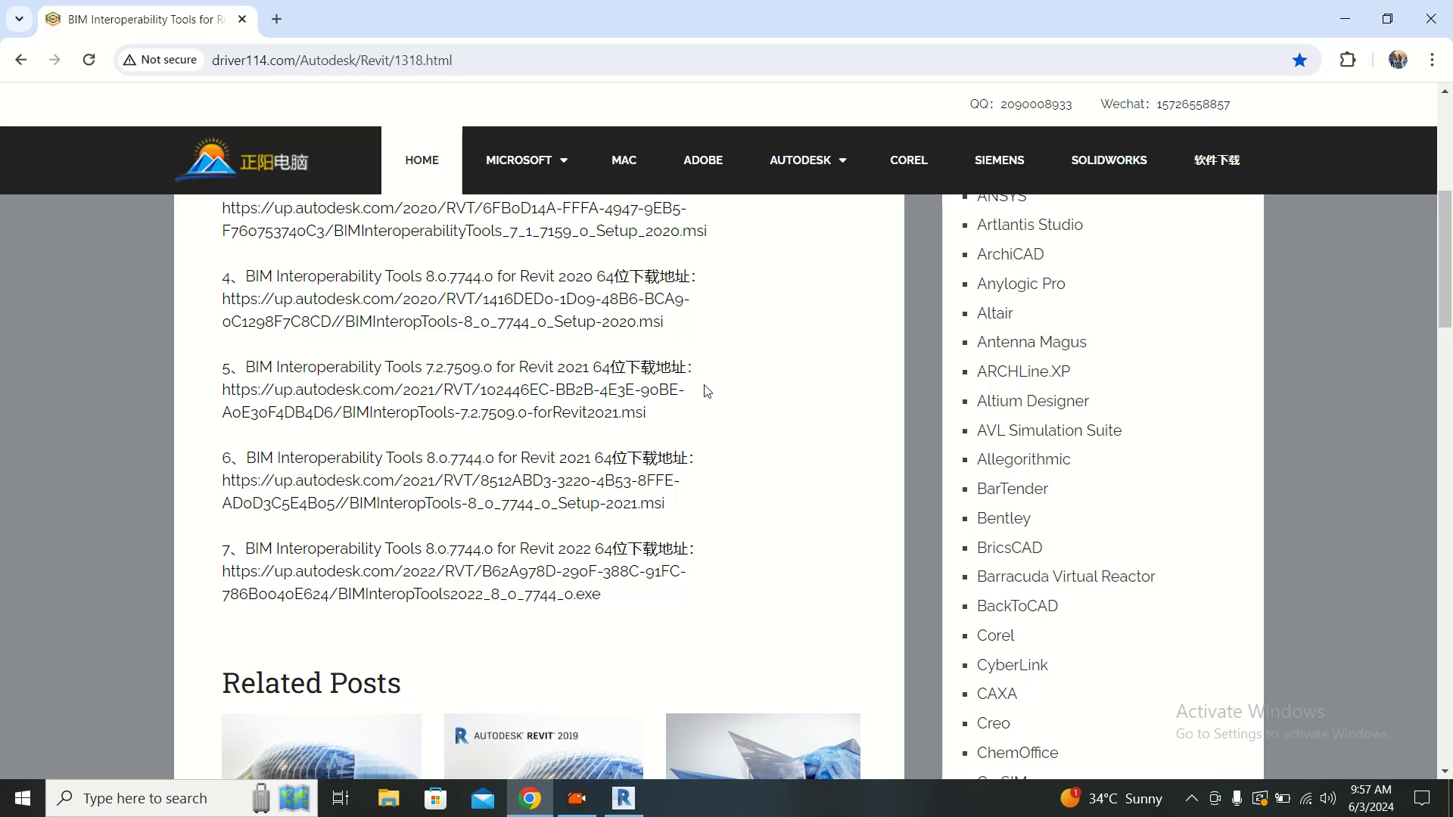
pyautogui.scroll(6, 705, 390)
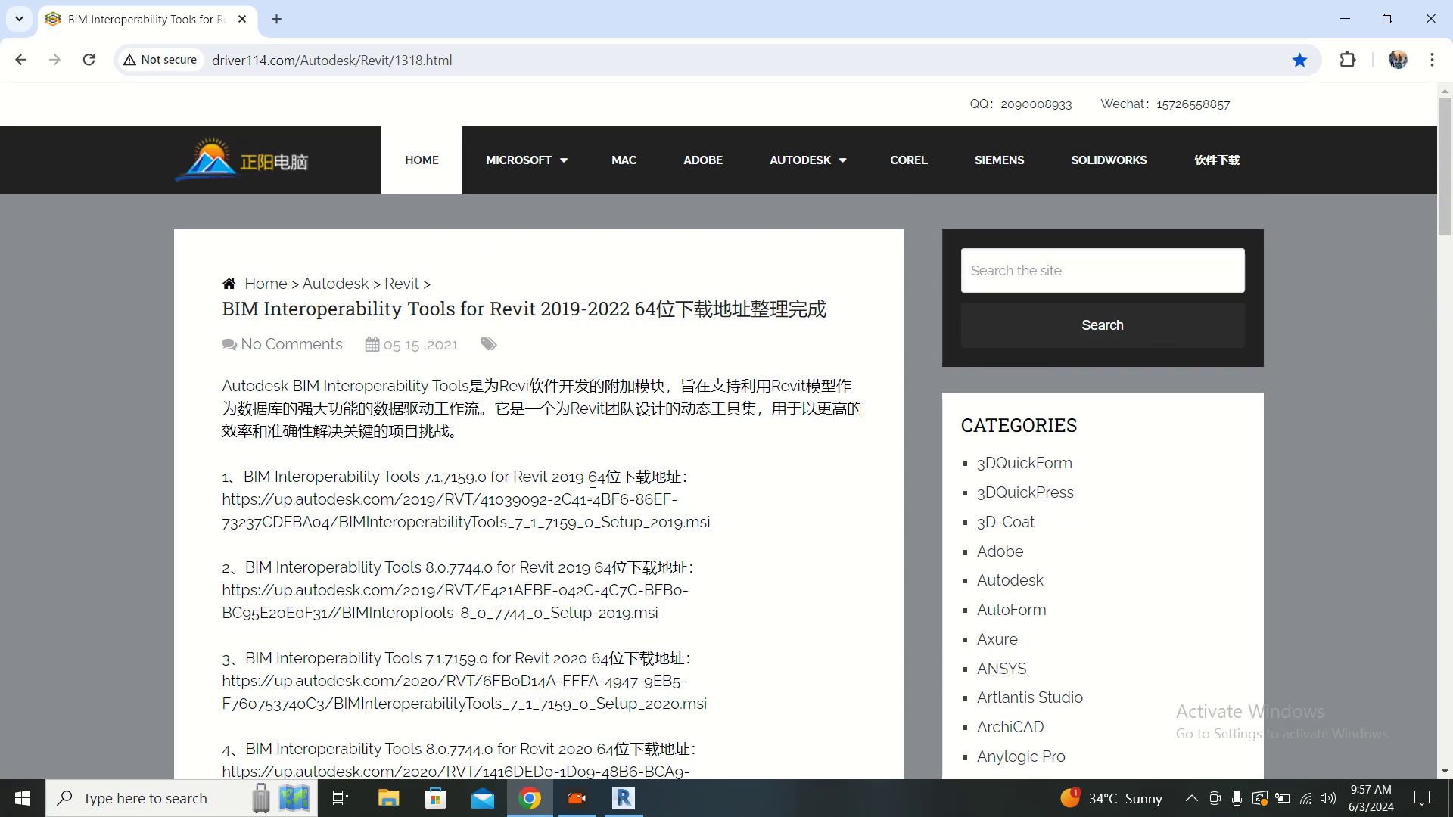